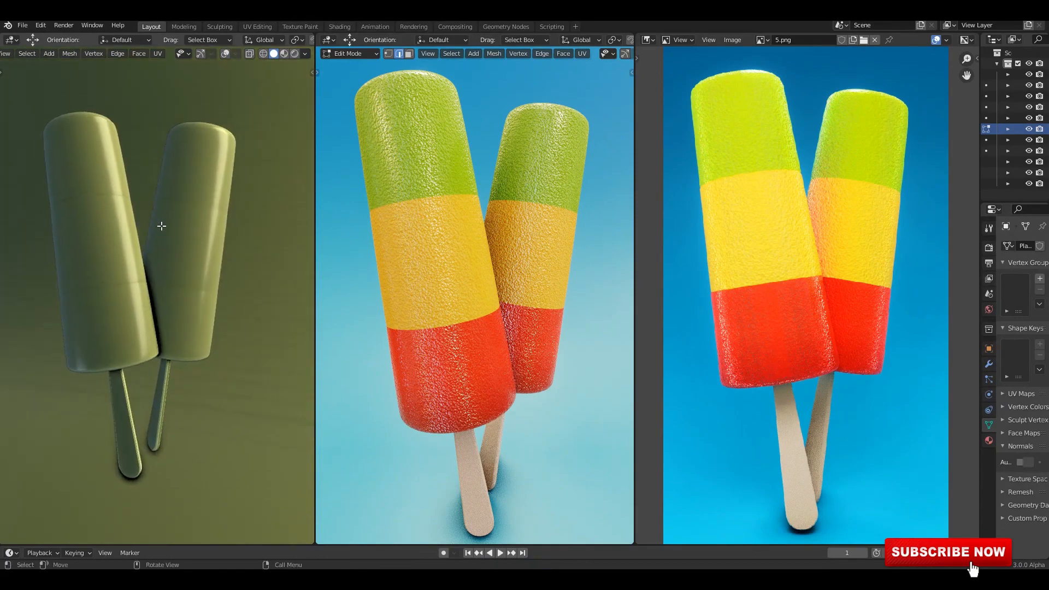
# Step: Save the file and examine the finished ice-lolly model up close and from several angles
pyautogui.hotkey('ctrl', 's')
pyautogui.moveTo(509, 252); pyautogui.dragTo(460, 287, button='middle')
pyautogui.scroll(5, 475, 314)
pyautogui.scroll(-10, 461, 287)
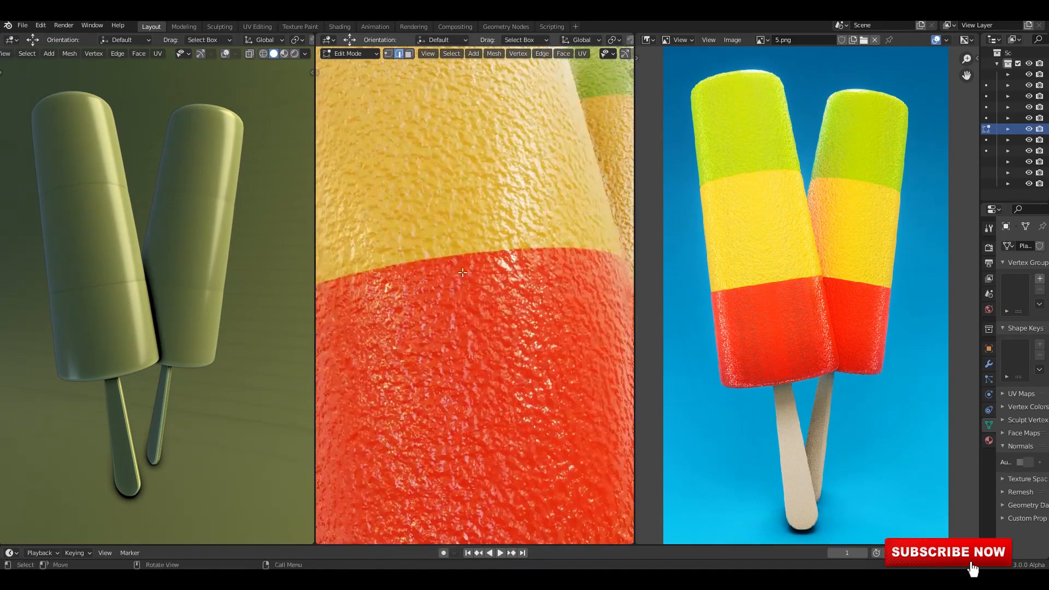
pyautogui.moveTo(431, 332); pyautogui.dragTo(476, 319, button='middle')
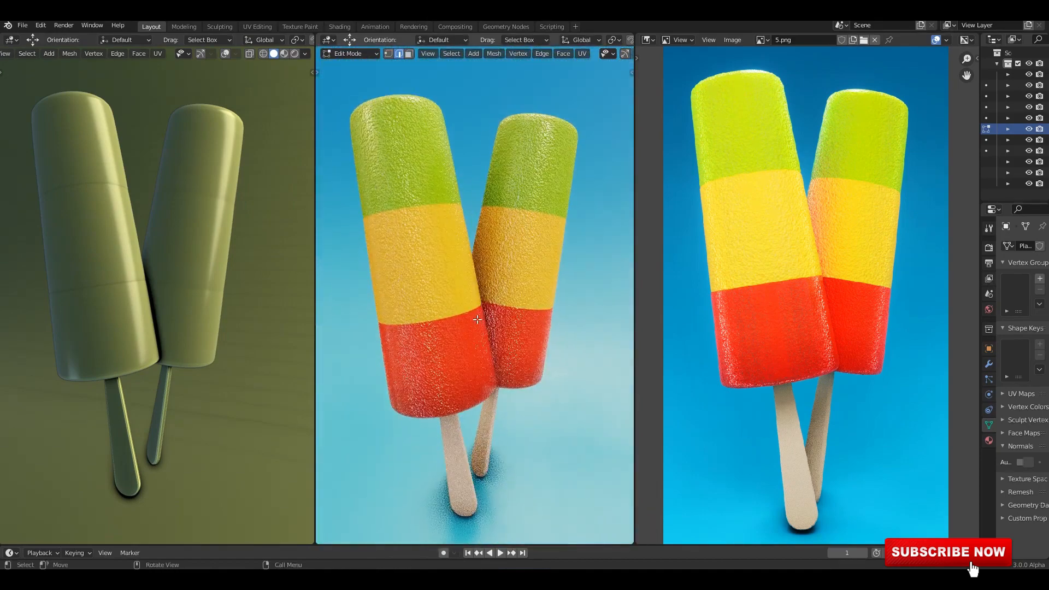
pyautogui.moveTo(461, 262); pyautogui.dragTo(481, 253, button='middle')
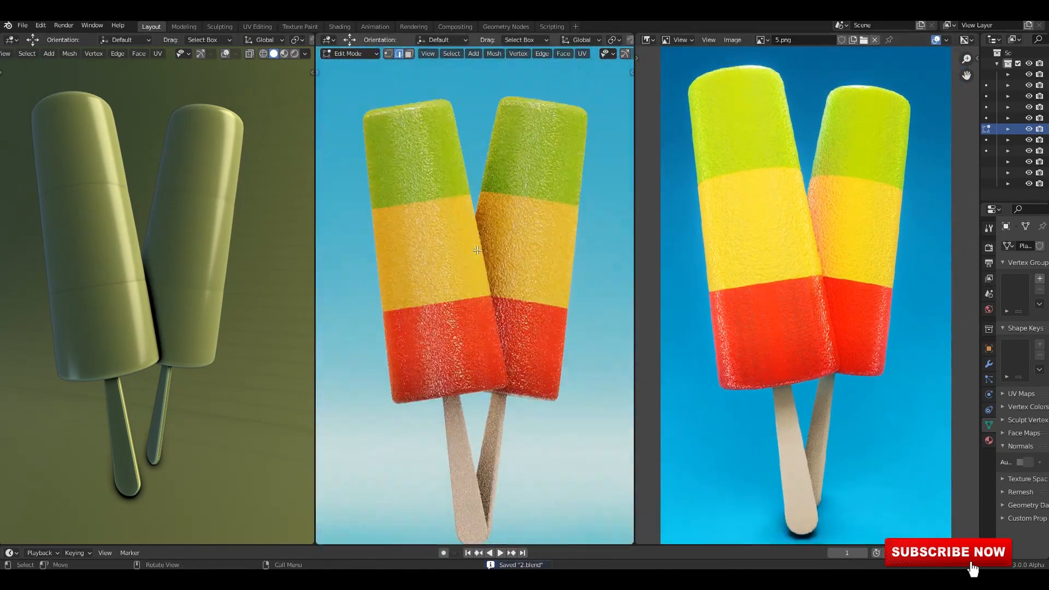
# Step: View the ice lollies through the camera and compare rendered shading with material preview against the reference image
pyautogui.press('KP_0')
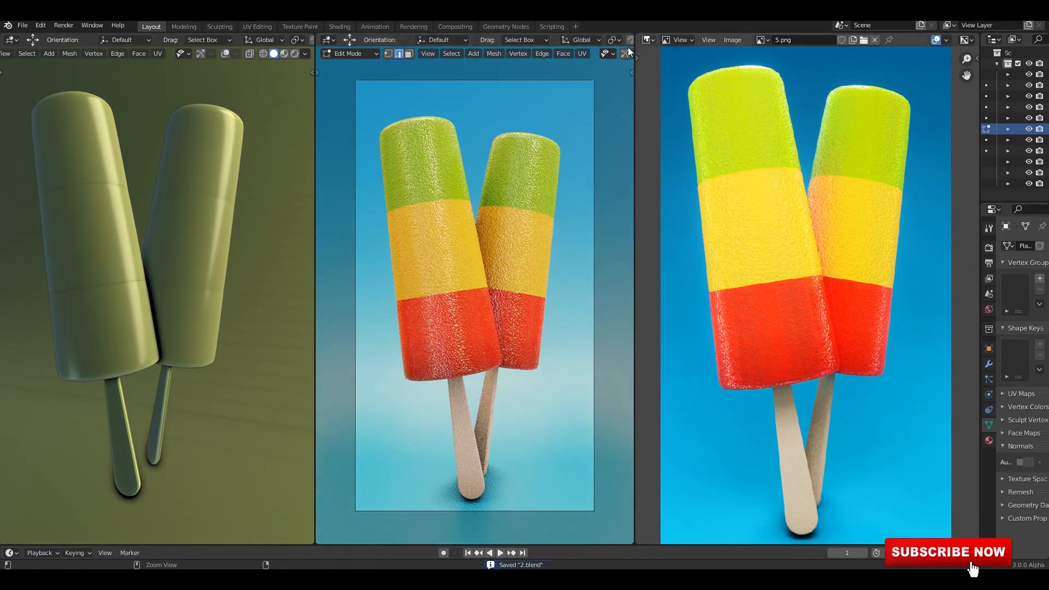
pyautogui.click(614, 53)
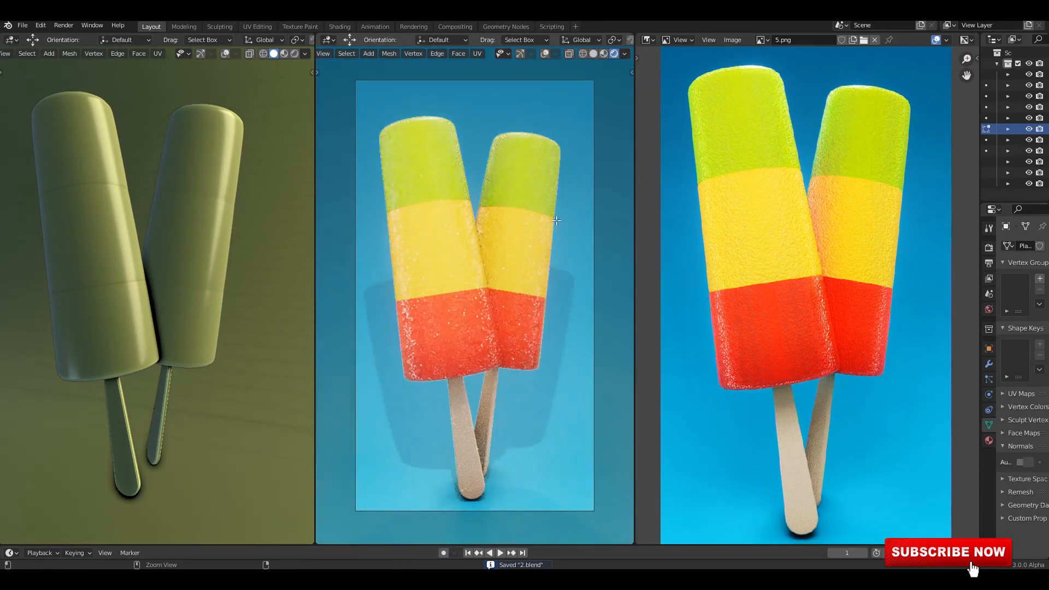
pyautogui.click(604, 53)
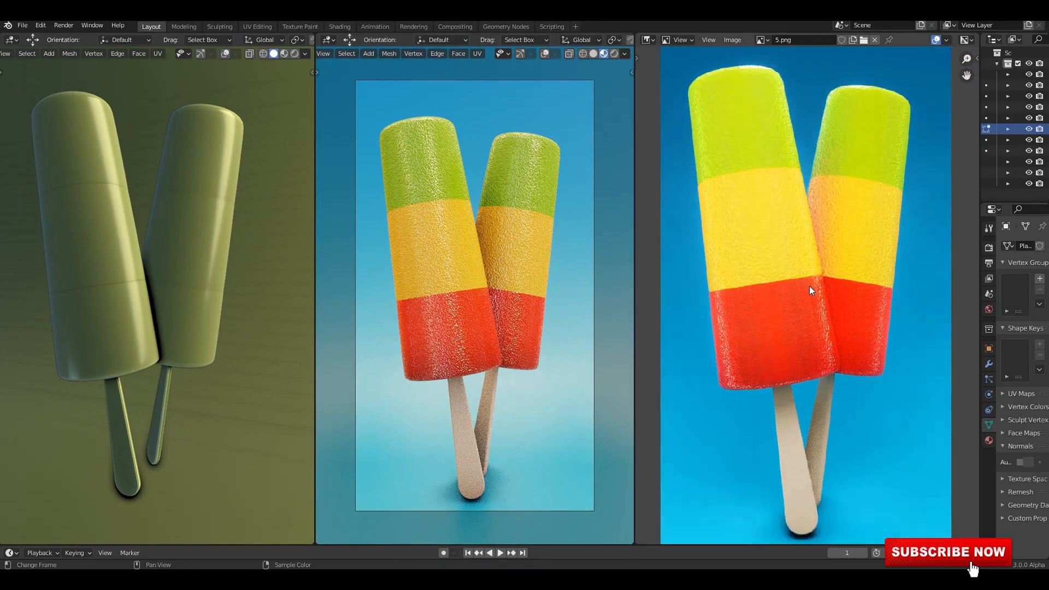
pyautogui.moveTo(814, 259)
pyautogui.keyDown('ctrl'); pyautogui.mouseDown(button='middle')
pyautogui.moveTo(814, 236)
pyautogui.moveTo(820, 258)
pyautogui.mouseUp(button='middle'); pyautogui.keyUp('ctrl')
# Step: Examine the ice lollies from other angles beside the reference image and save the file
pyautogui.moveTo(534, 431); pyautogui.dragTo(517, 332, button='middle')
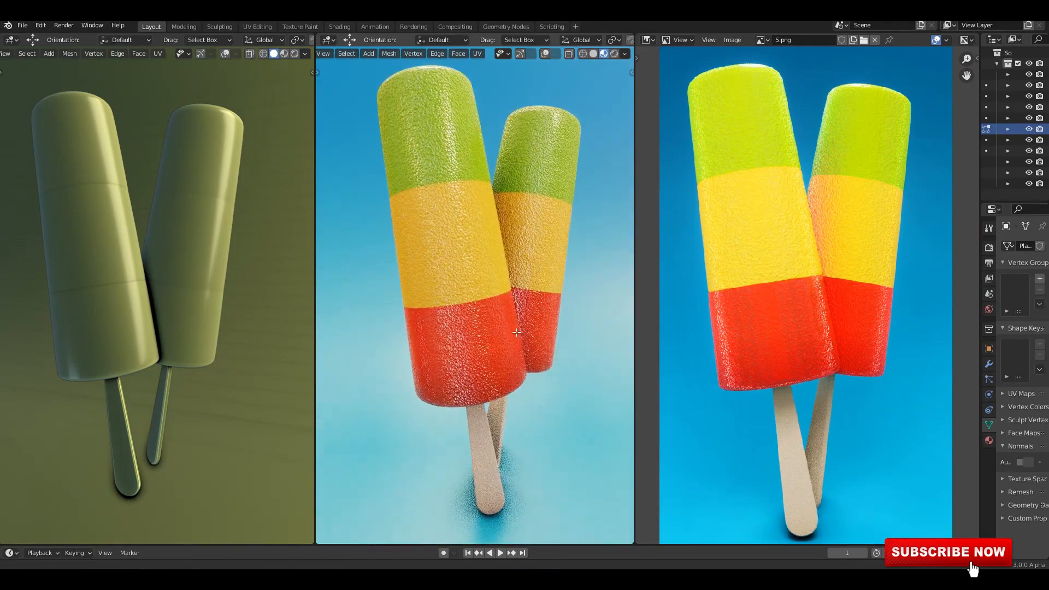
pyautogui.hotkey('ctrl', 's')
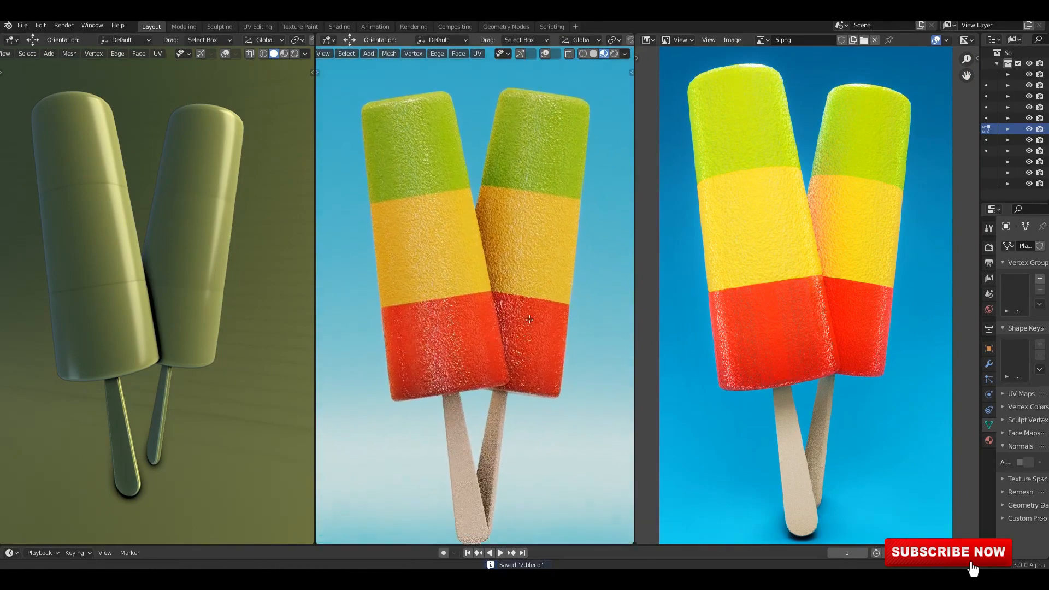
pyautogui.keyDown('shift'); pyautogui.moveTo(529, 319); pyautogui.dragTo(532, 310, button='middle'); pyautogui.keyUp('shift')
pyautogui.keyDown('ctrl'); pyautogui.moveTo(867, 303); pyautogui.dragTo(847, 307, button='middle'); pyautogui.keyUp('ctrl')
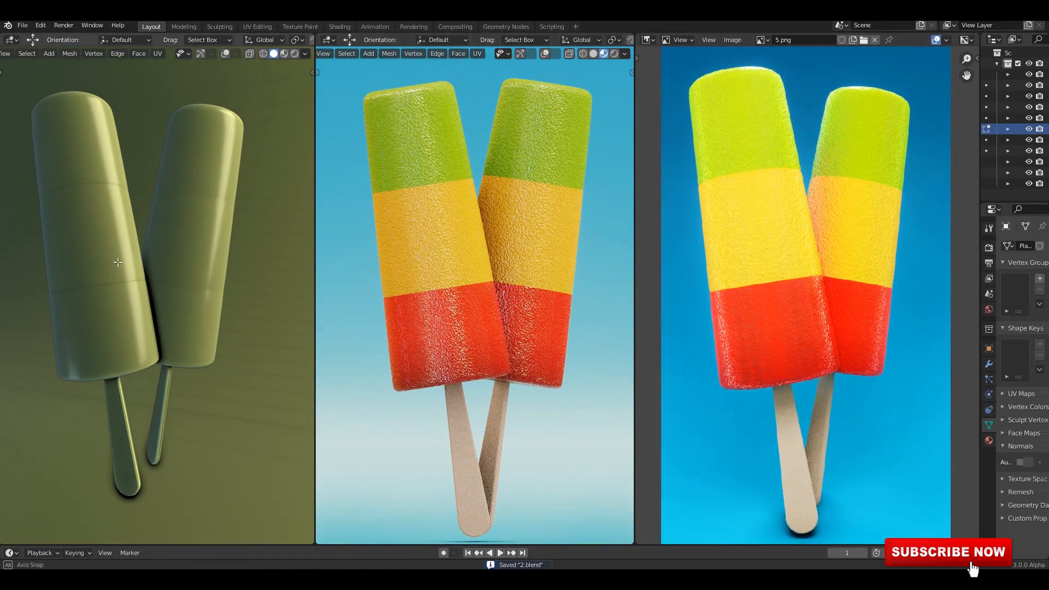
pyautogui.moveTo(155, 248); pyautogui.dragTo(179, 269, button='middle')
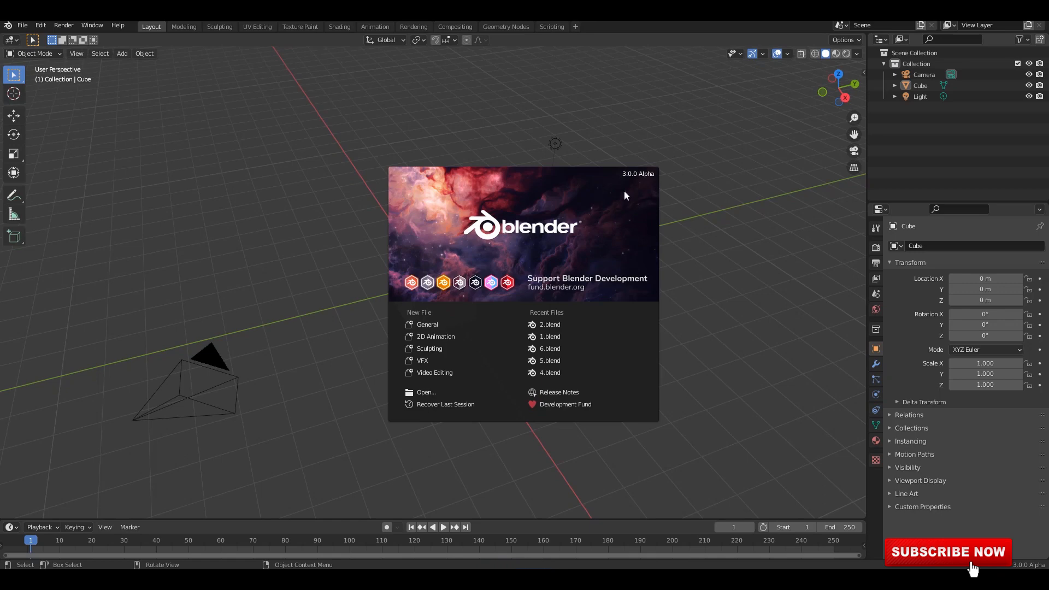
# Step: Dismiss the splash screen and start the Shortcut VUr input display for the new scene
pyautogui.click(694, 239)
pyautogui.press('n')
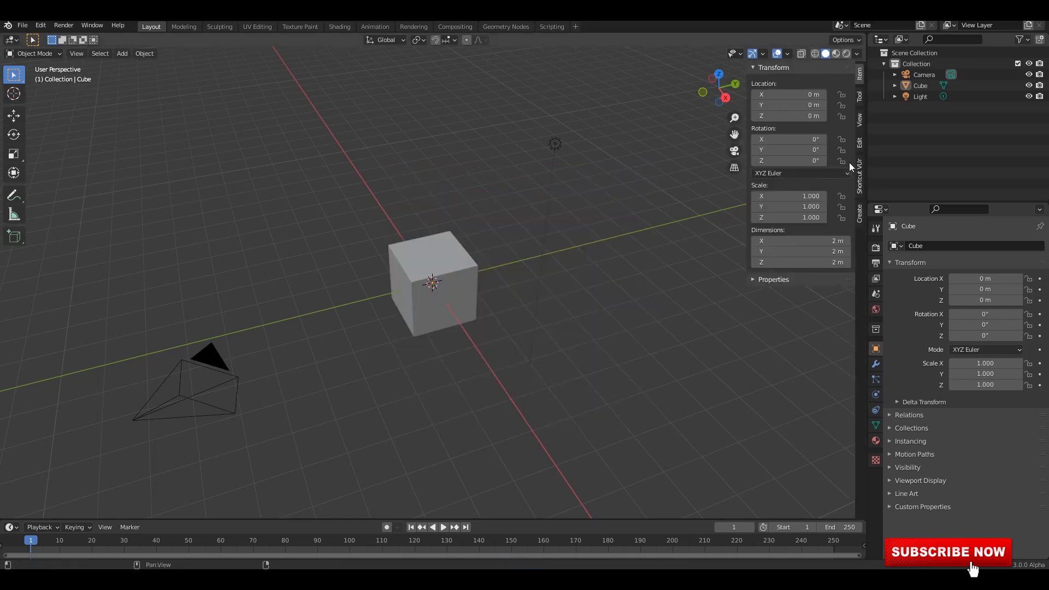
pyautogui.click(858, 171)
pyautogui.click(798, 100)
# Step: Set solid shading to Random colour, World background and Both cavity types, with ridge and valley at 2.500 in world space and 2.000 in screen space
pyautogui.click(856, 53)
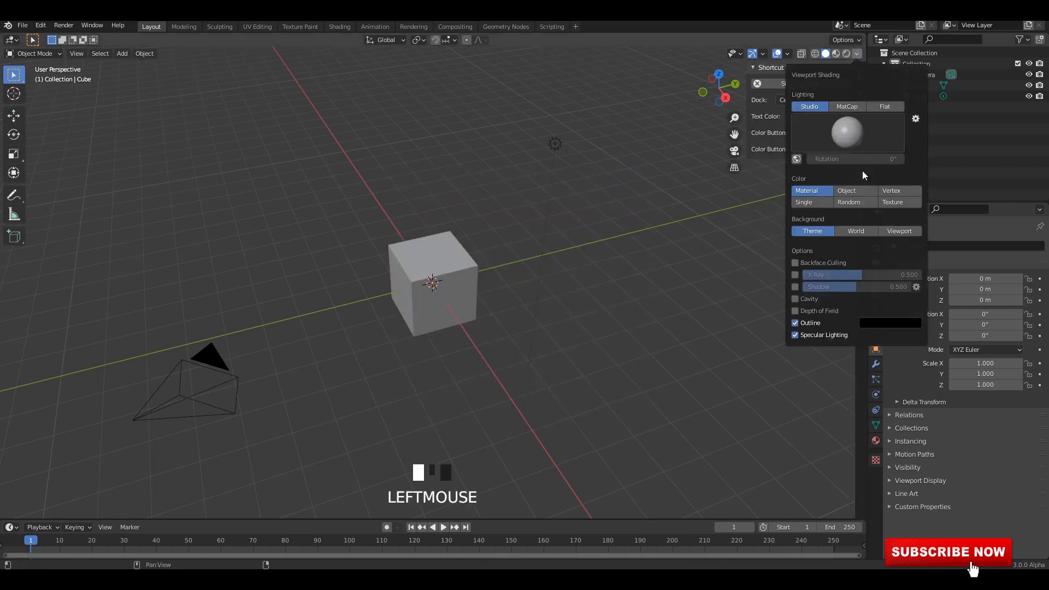
pyautogui.click(854, 203)
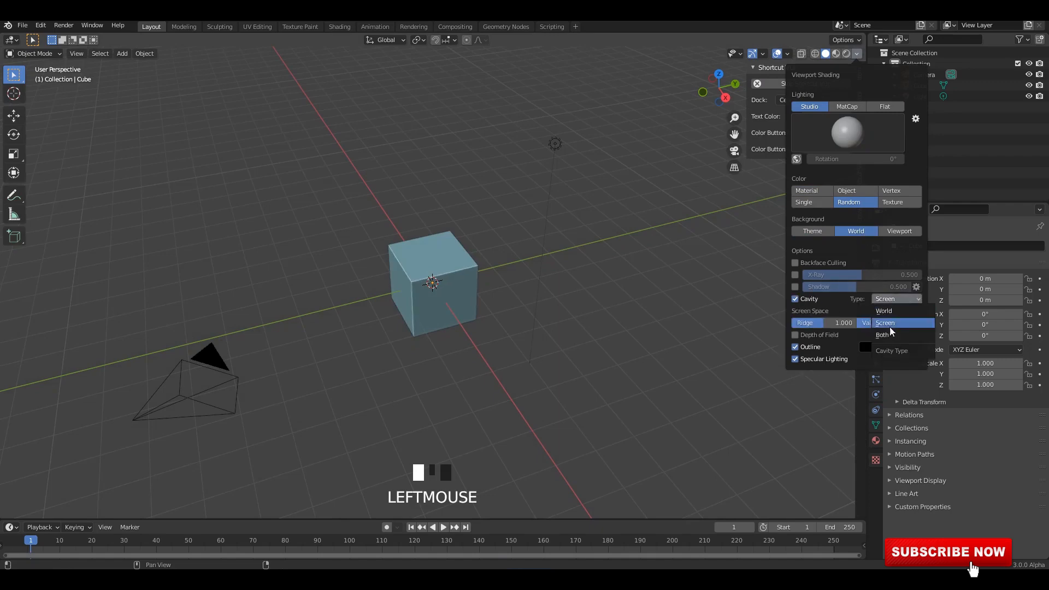
pyautogui.click(882, 334)
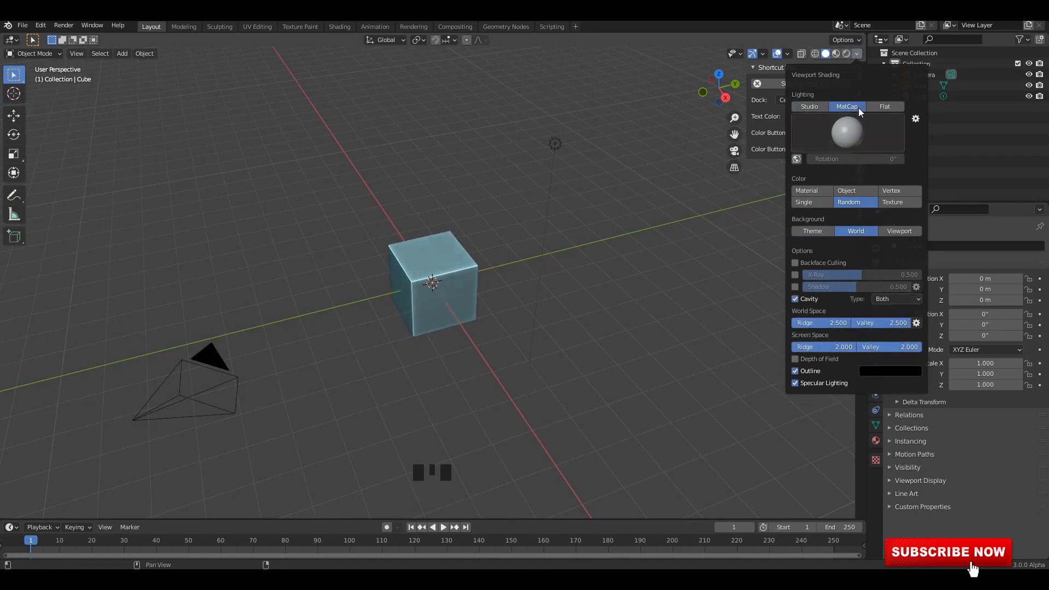
# Step: Use a MatCap for the viewport lighting and hide the sidebar
pyautogui.click(852, 133)
pyautogui.click(716, 179)
pyautogui.moveTo(624, 153); pyautogui.dragTo(644, 155, button='middle')
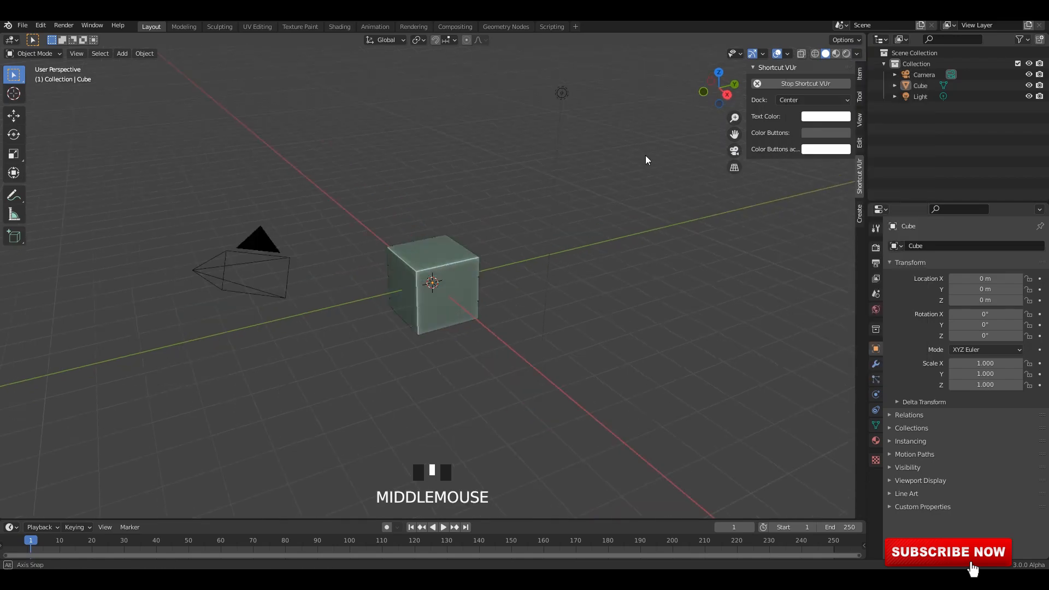
pyautogui.press('n')
pyautogui.moveTo(632, 223); pyautogui.dragTo(596, 212, button='middle')
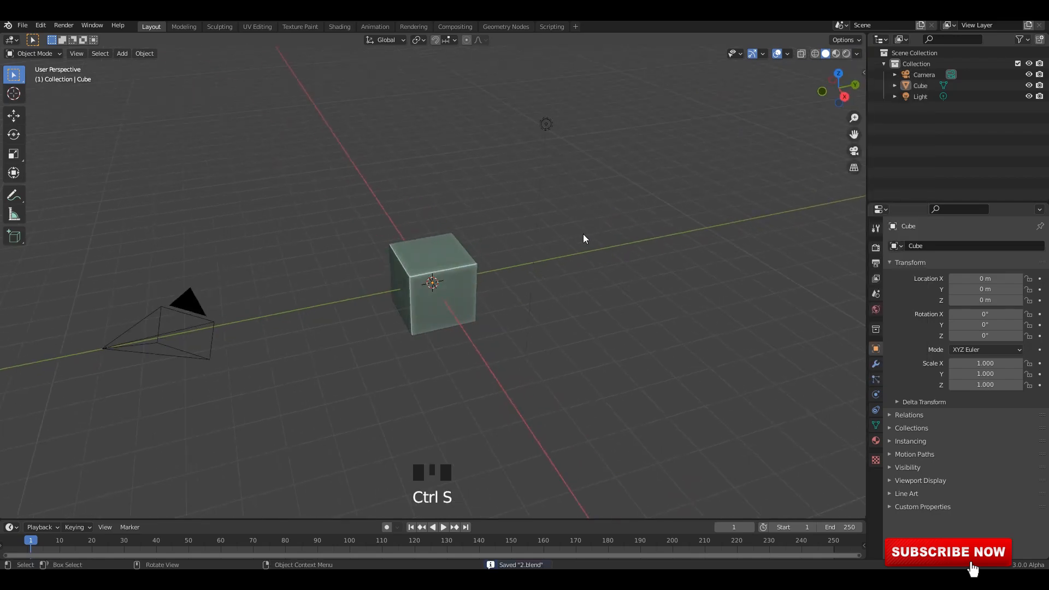
# Step: Delete the default cube, camera and light so the scene is empty
pyautogui.press('a')
pyautogui.press('x')
pyautogui.click(408, 199)
pyautogui.press('a')
pyautogui.click(376, 191)
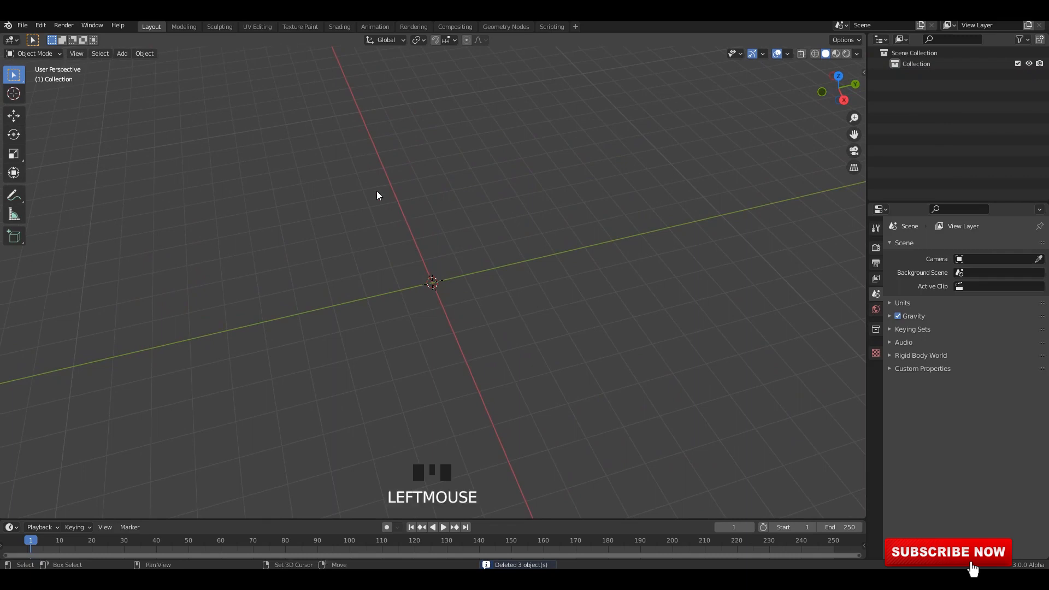
# Step: Add a mesh cylinder at the world origin
pyautogui.hotkey('shift', 'a')
pyautogui.moveTo(376, 191)
pyautogui.click(465, 246)
pyautogui.scroll(2, 460, 273)
pyautogui.moveTo(460, 274); pyautogui.dragTo(429, 230, button='middle')
# Step: Shade the cylinder smooth and enable Auto Smooth at 30° for its normals
pyautogui.rightClick(473, 247)
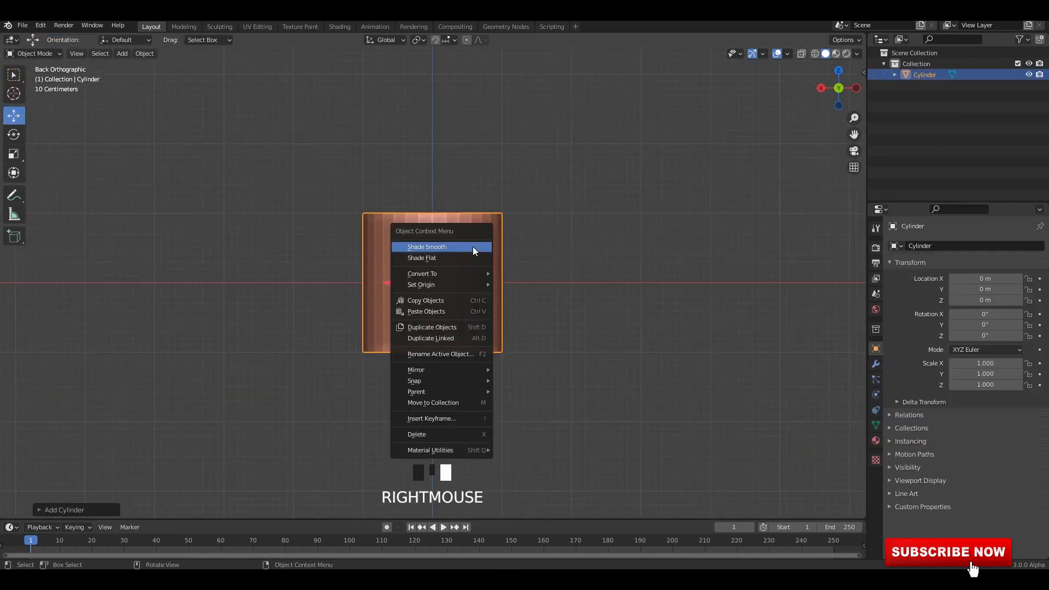
pyautogui.click(474, 249)
pyautogui.press('ctrl+KP_1')
pyautogui.scroll(3, 524, 323)
pyautogui.click(876, 425)
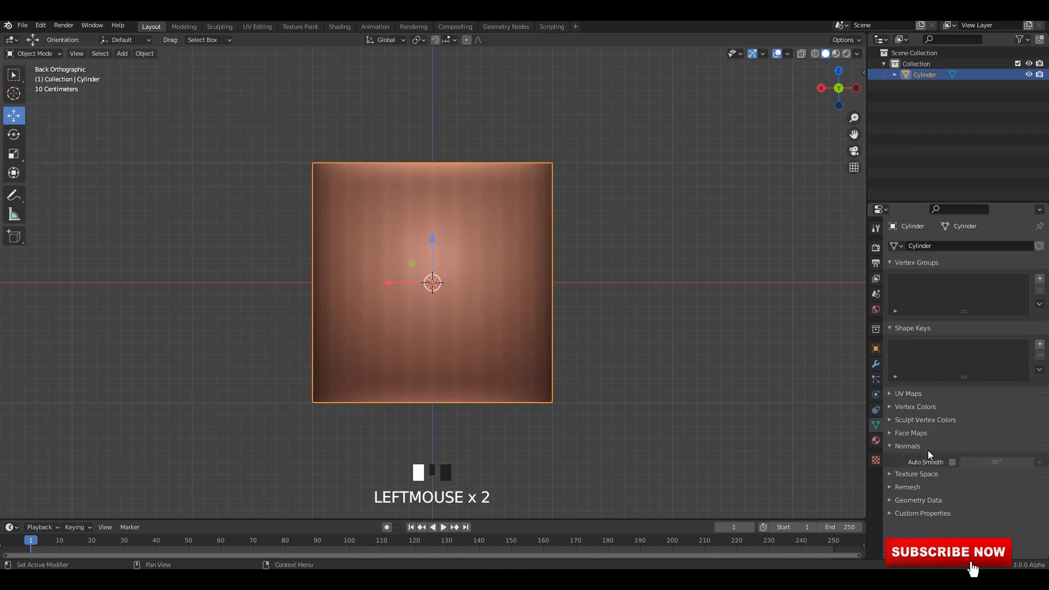
pyautogui.click(953, 462)
# Step: Move the cylinder straight up along Z until its base sits just above the ground plane
pyautogui.keyDown('shift'); pyautogui.moveTo(426, 284); pyautogui.dragTo(454, 276, button='middle'); pyautogui.keyUp('shift')
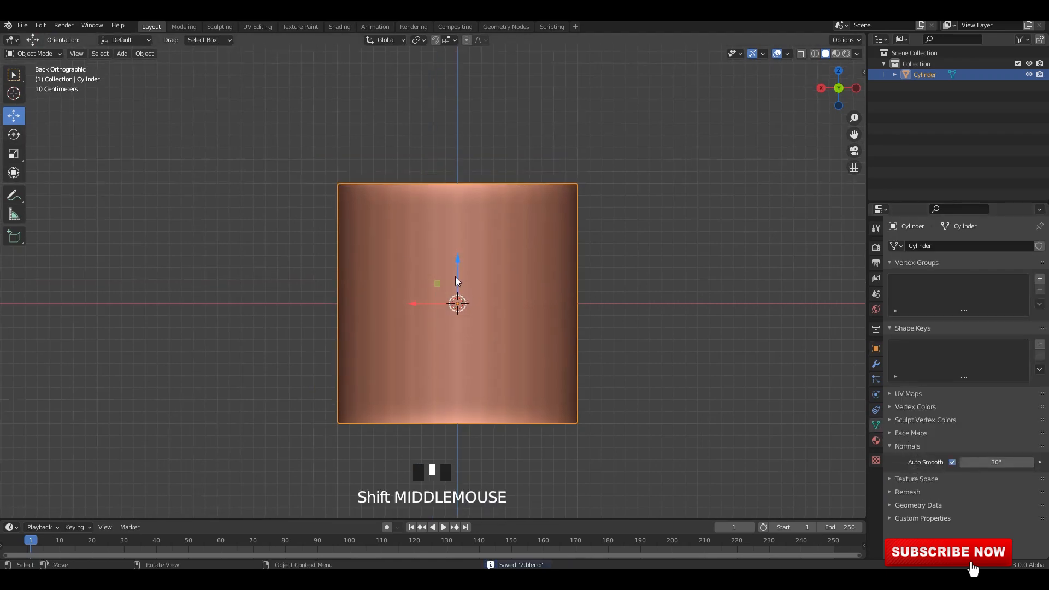
pyautogui.moveTo(454, 276); pyautogui.dragTo(470, 154)
# Step: Select the cylinder's top face in Edit Mode and raise it along Z to make a tall column
pyautogui.press('Tab')
pyautogui.moveTo(483, 309); pyautogui.dragTo(456, 253, button='middle')
pyautogui.press('3')
pyautogui.moveTo(481, 357); pyautogui.dragTo(427, 227, button='middle')
pyautogui.hotkey('ctrl', 's')
pyautogui.scroll(-2, 427, 227)
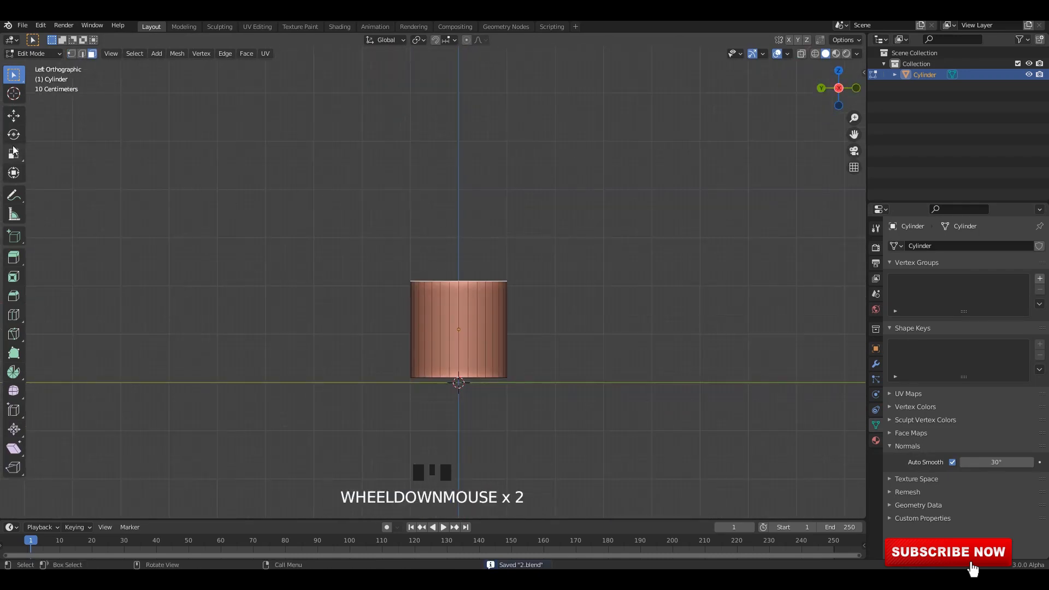
pyautogui.click(14, 116)
pyautogui.moveTo(451, 242); pyautogui.dragTo(468, 98)
pyautogui.scroll(2, 469, 99)
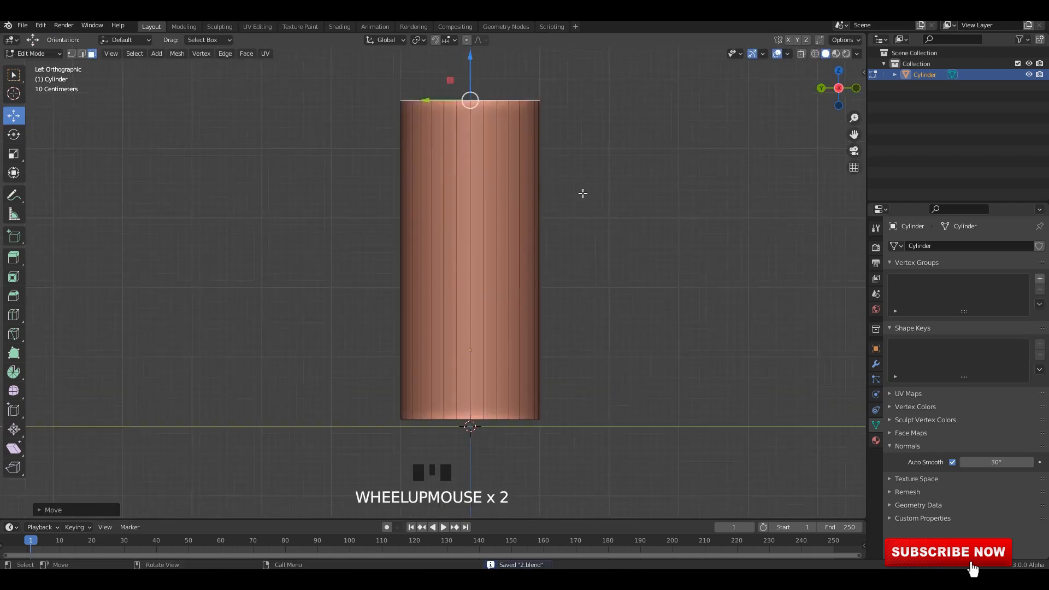
# Step: Raise the top face slightly more and scale it down so the column tapers towards the top
pyautogui.keyDown('shift'); pyautogui.moveTo(468, 98); pyautogui.dragTo(471, 121, button='middle'); pyautogui.keyUp('shift')
pyautogui.moveTo(470, 122); pyautogui.dragTo(474, 102)
pyautogui.press('s')
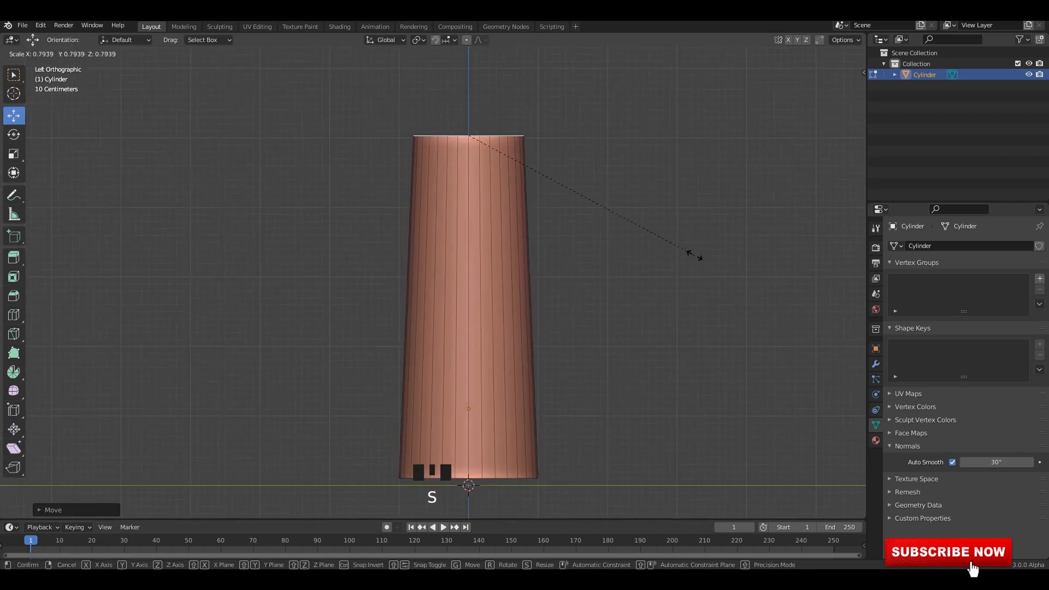
pyautogui.click(664, 243)
pyautogui.press('s')
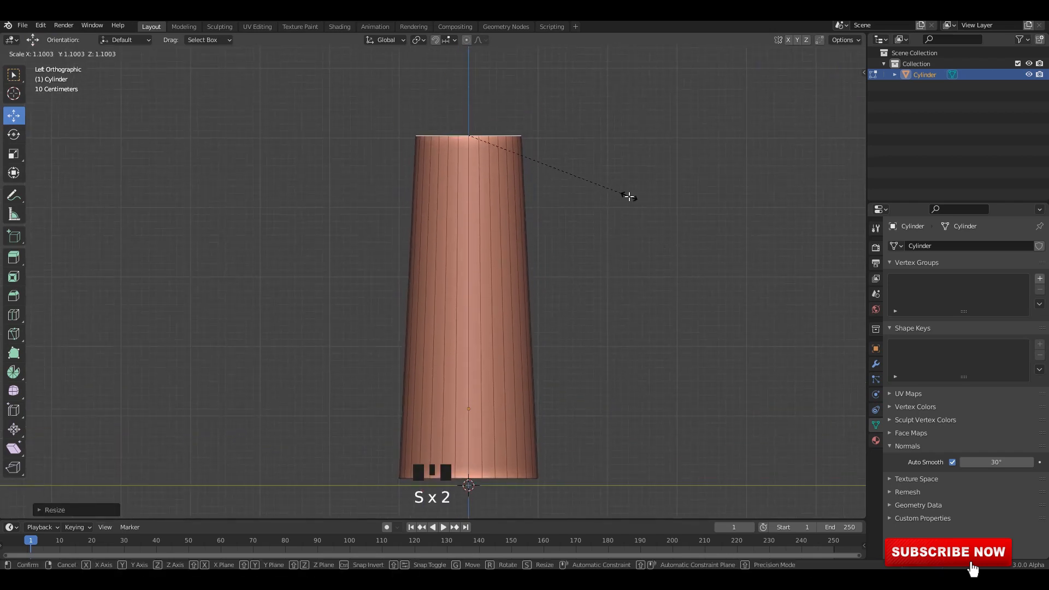
pyautogui.click(627, 195)
# Step: Add the cylinder's bottom face to the top-face selection
pyautogui.moveTo(627, 194); pyautogui.dragTo(553, 235, button='middle')
pyautogui.keyDown('shift'); pyautogui.click(501, 393); pyautogui.keyUp('shift')
pyautogui.moveTo(505, 317); pyautogui.dragTo(506, 385, button='middle')
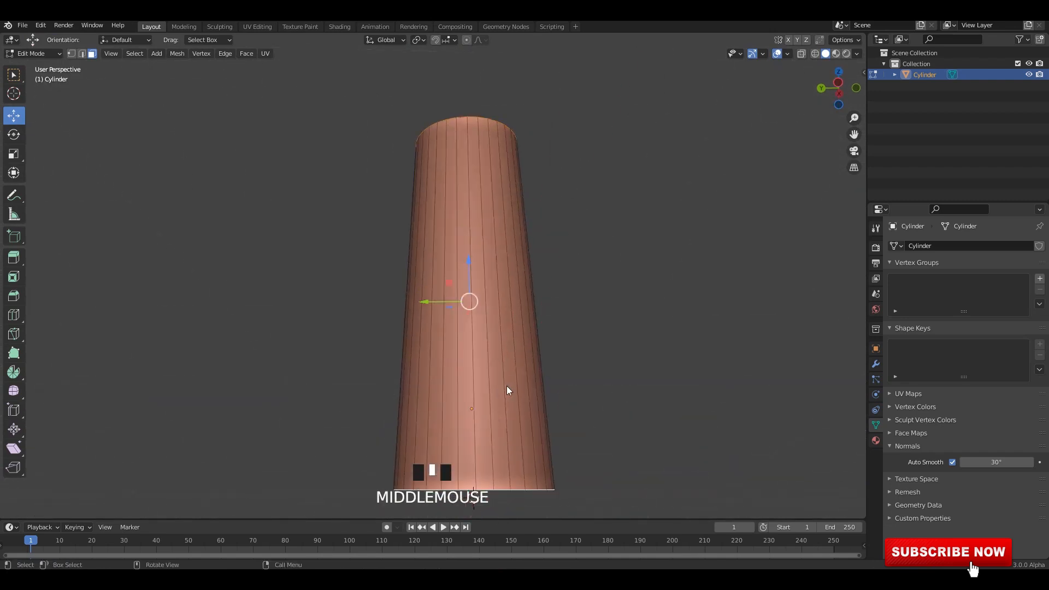
# Step: Apply the cylinder's object transforms in Object Mode, save the file and return to Edit Mode
pyautogui.press('Tab')
pyautogui.click(507, 385)
pyautogui.hotkey('ctrl', 'a')
pyautogui.click(506, 385)
pyautogui.keyDown('shift'); pyautogui.moveTo(557, 363); pyautogui.dragTo(548, 326, button='middle'); pyautogui.keyUp('shift')
pyautogui.press('s')
pyautogui.rightClick(555, 397)
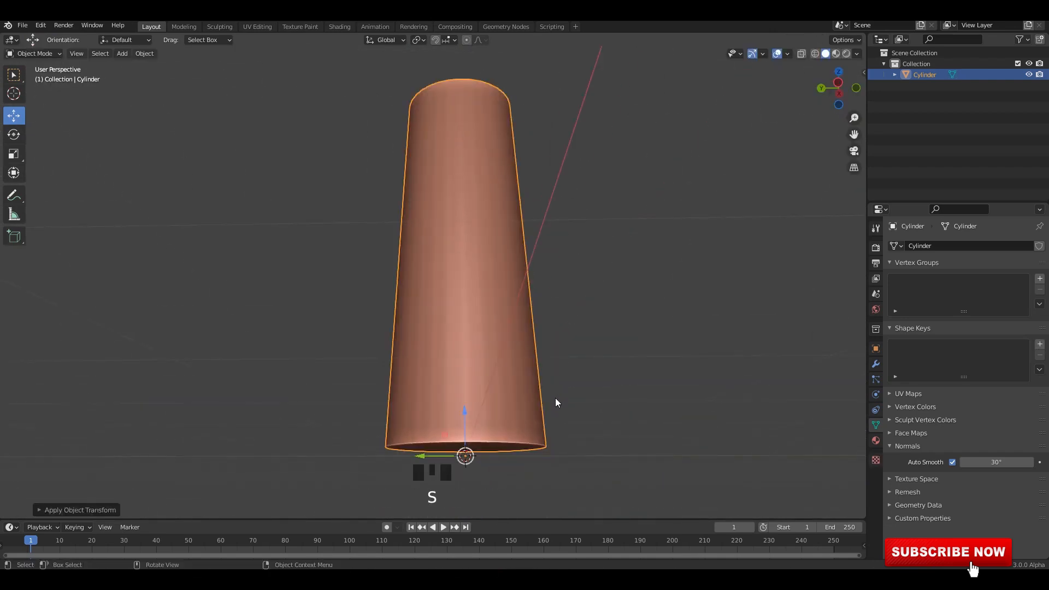
pyautogui.hotkey('ctrl', 's')
pyautogui.press('Tab')
pyautogui.moveTo(555, 397); pyautogui.dragTo(597, 323, button='middle')
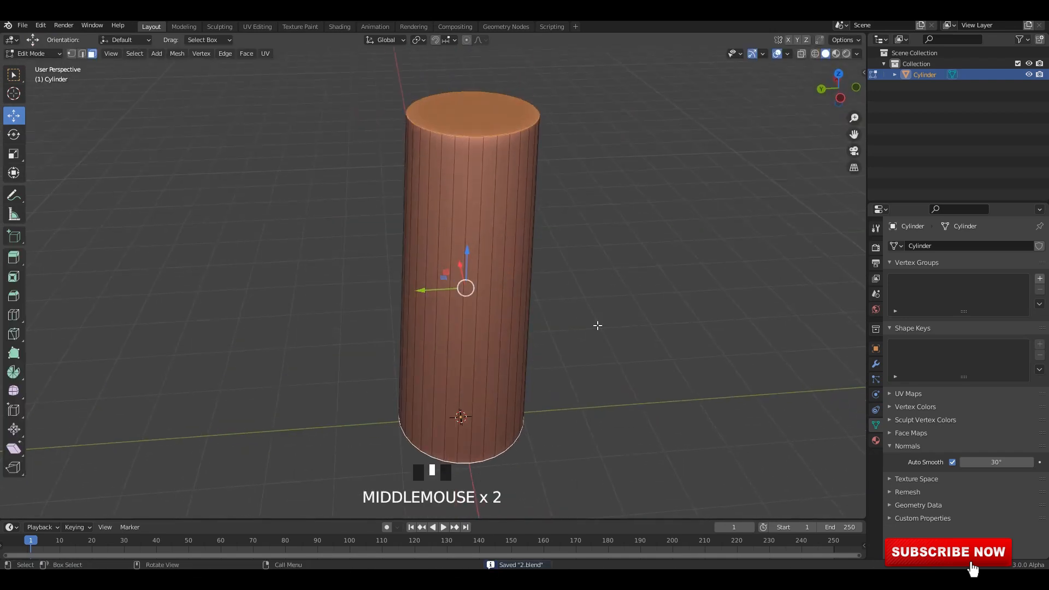
pyautogui.hotkey('ctrl', 'b')
pyautogui.scroll(2, 667, 349)
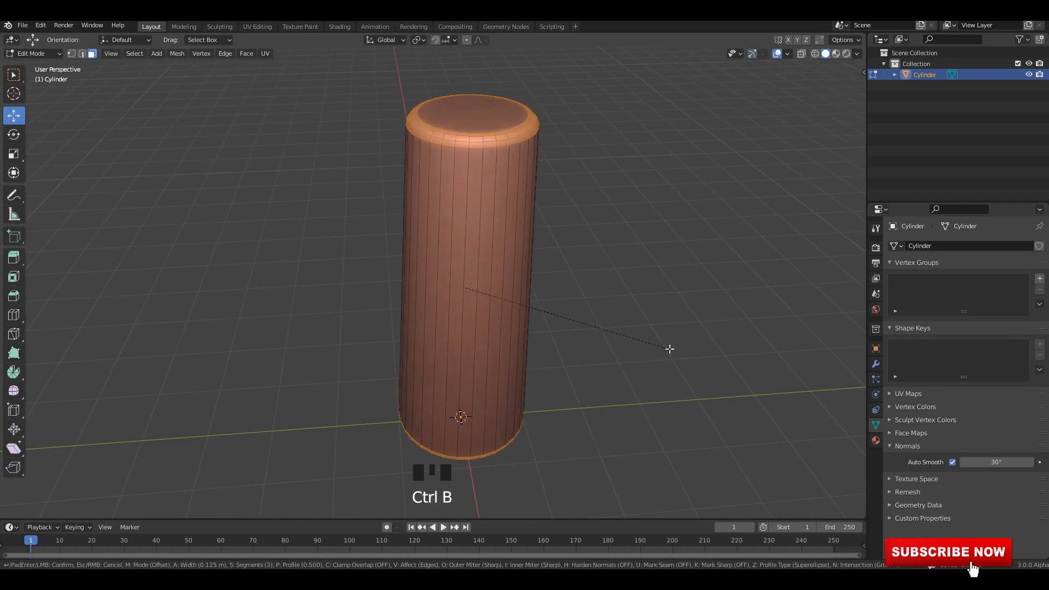
pyautogui.rightClick(674, 351)
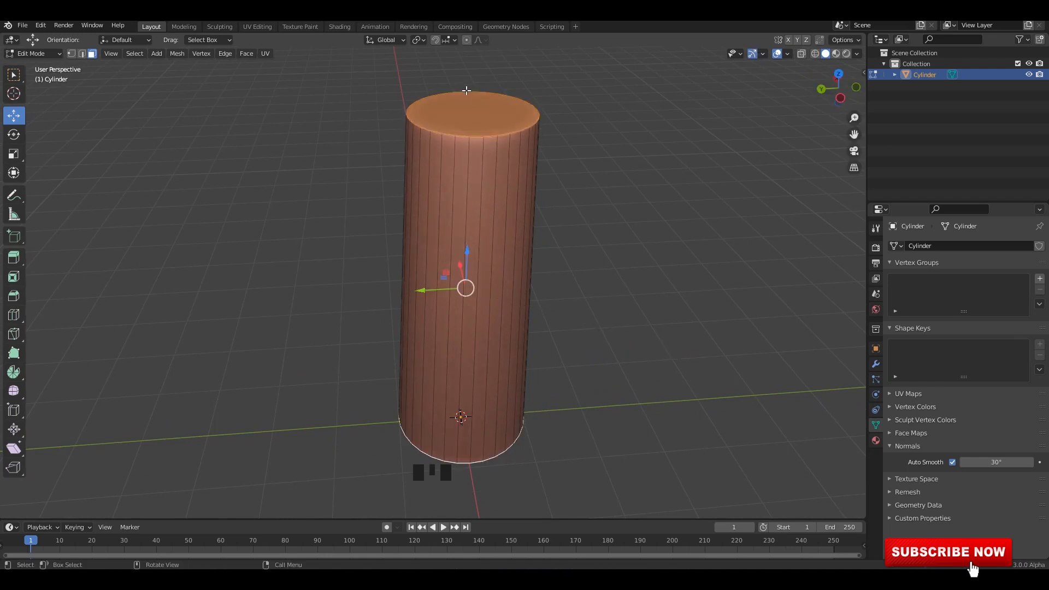
# Step: Select only the top face and bevel its rim by about 0.15 m
pyautogui.click(467, 90)
pyautogui.hotkey('ctrl', 'b')
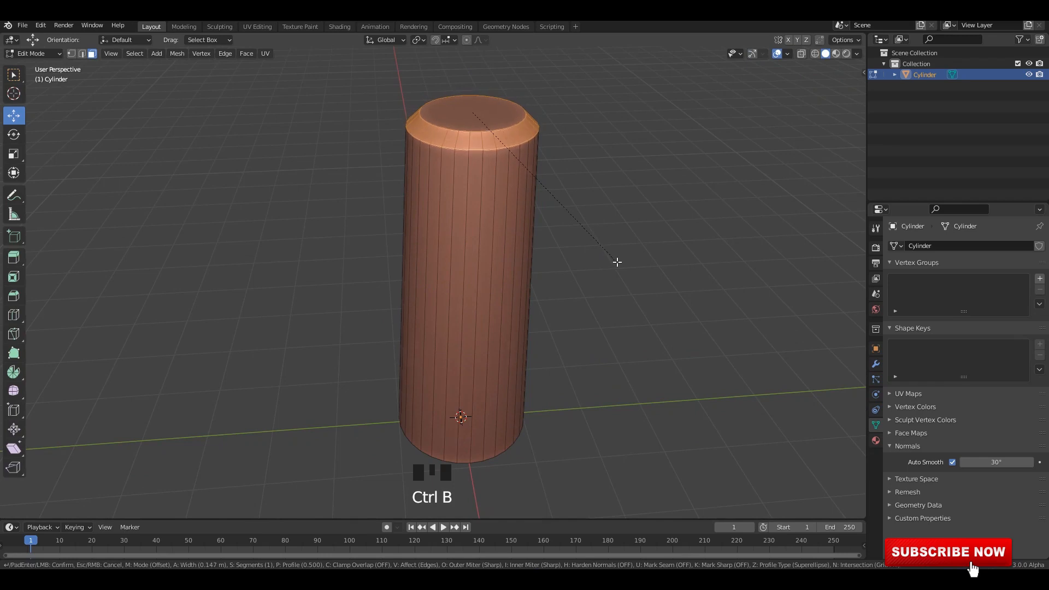
pyautogui.click(620, 262)
# Step: Bevel the rim of the cylinder's bottom face slightly, then leave Edit Mode and deselect the object
pyautogui.moveTo(552, 261); pyautogui.dragTo(511, 173, button='middle')
pyautogui.click(495, 394)
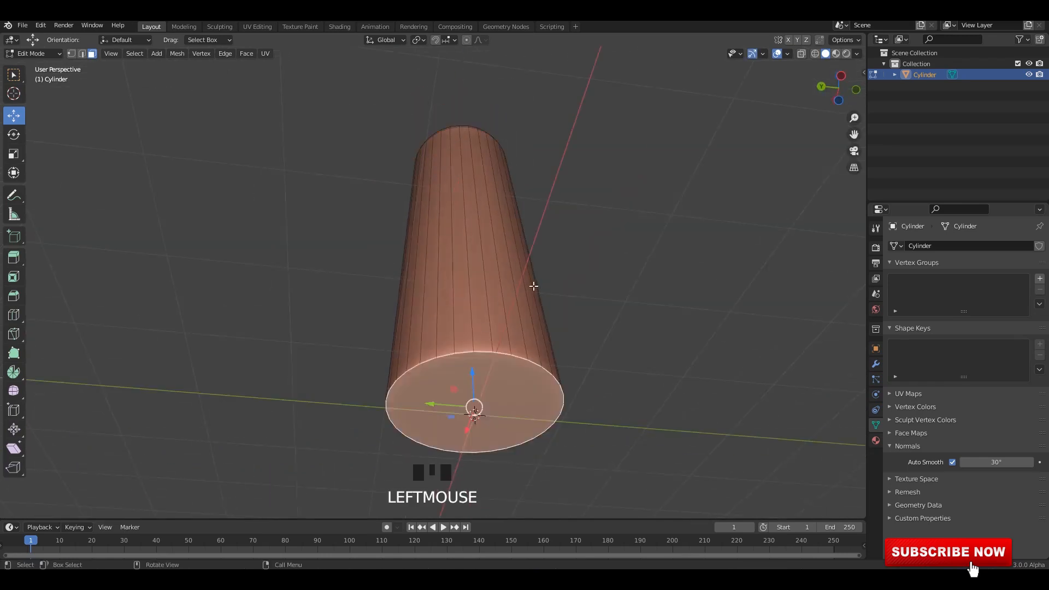
pyautogui.moveTo(534, 286); pyautogui.dragTo(581, 368, button='middle')
pyautogui.hotkey('ctrl', 'b')
pyautogui.click(555, 312)
pyautogui.moveTo(555, 311); pyautogui.dragTo(448, 218, button='middle')
pyautogui.press('Tab')
pyautogui.click(531, 288)
# Step: Add a centred horizontal loop cut around the cylinder and bevel it by about 0.9 m into a wide middle band
pyautogui.press('Tab')
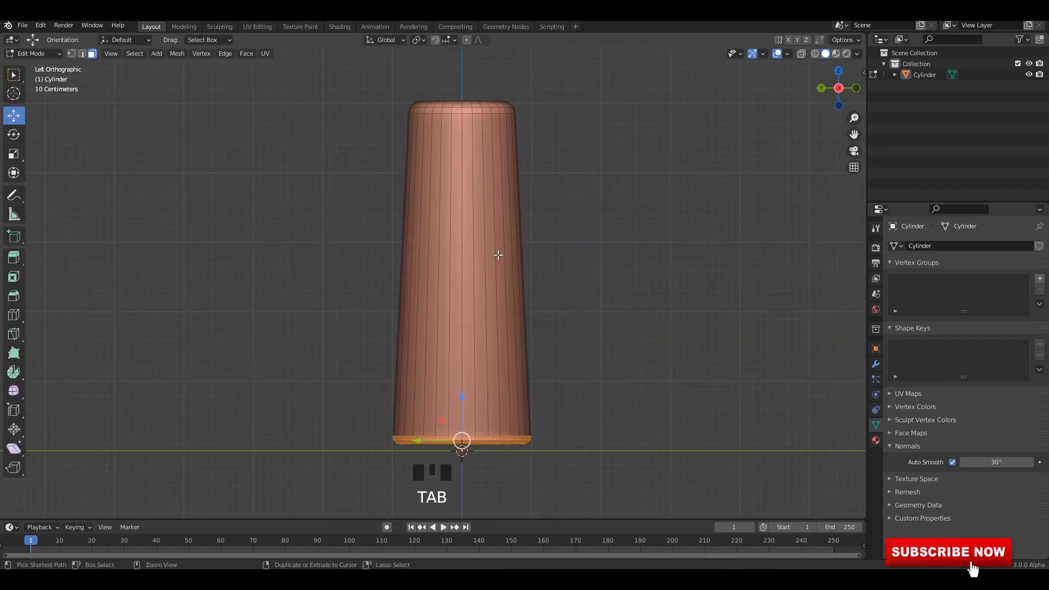
pyautogui.click(498, 254)
pyautogui.hotkey('ctrl', 'r')
pyautogui.click(492, 243)
pyautogui.rightClick(563, 324)
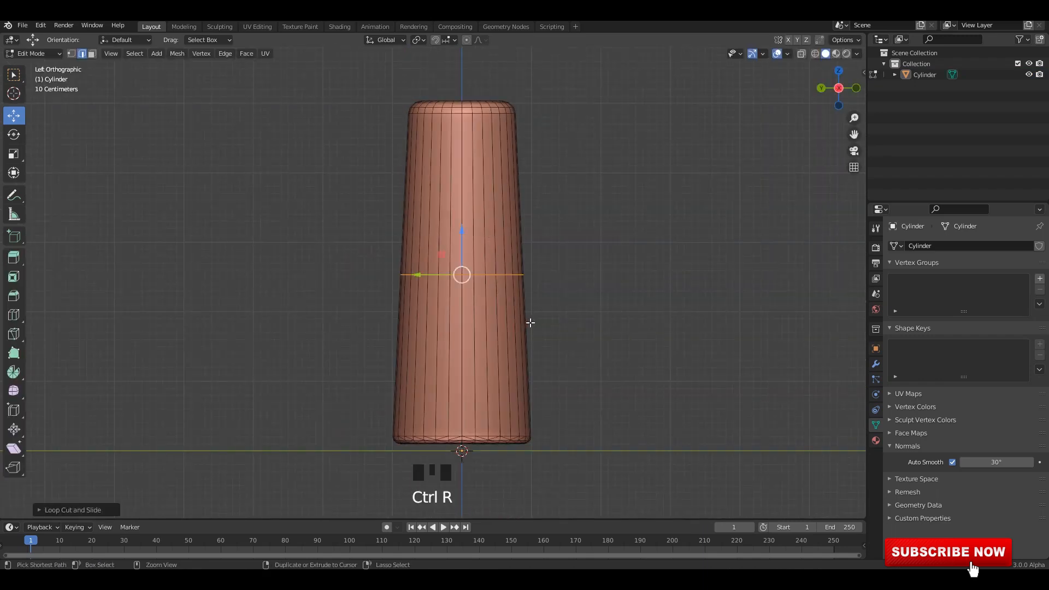
pyautogui.hotkey('ctrl', 'b')
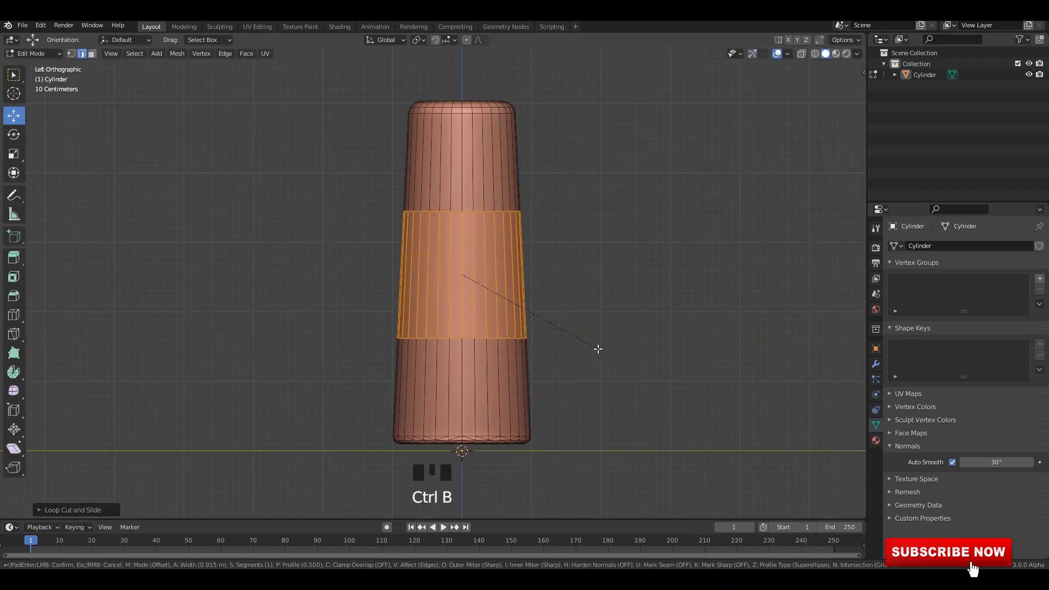
pyautogui.moveTo(573, 326); pyautogui.dragTo(518, 287, button='middle')
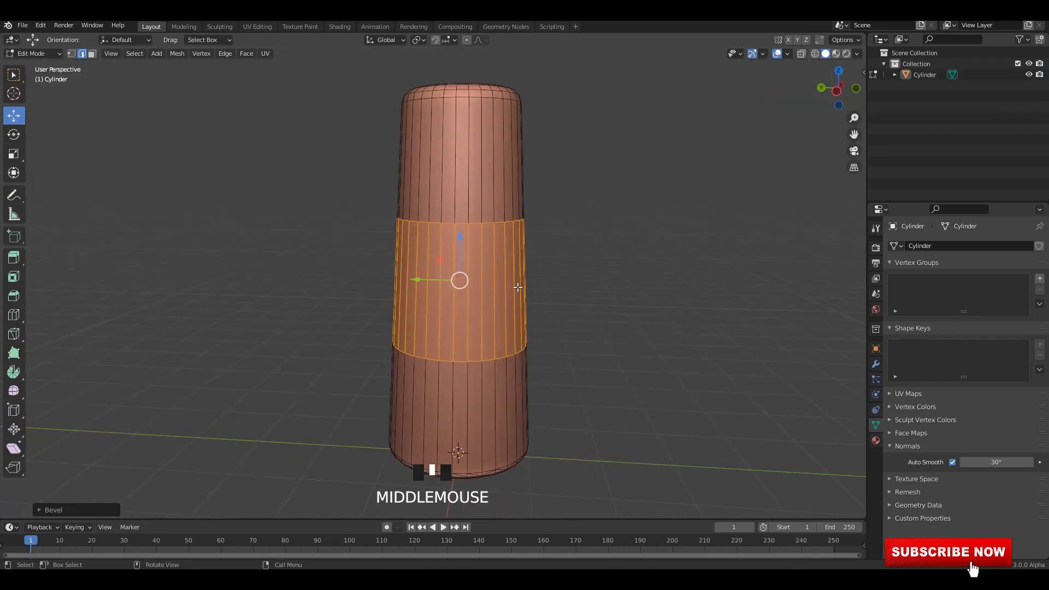
# Step: Bevel the two edge loops bounding the middle band by about 0.06 m with two segments, then save the file
pyautogui.click(491, 227)
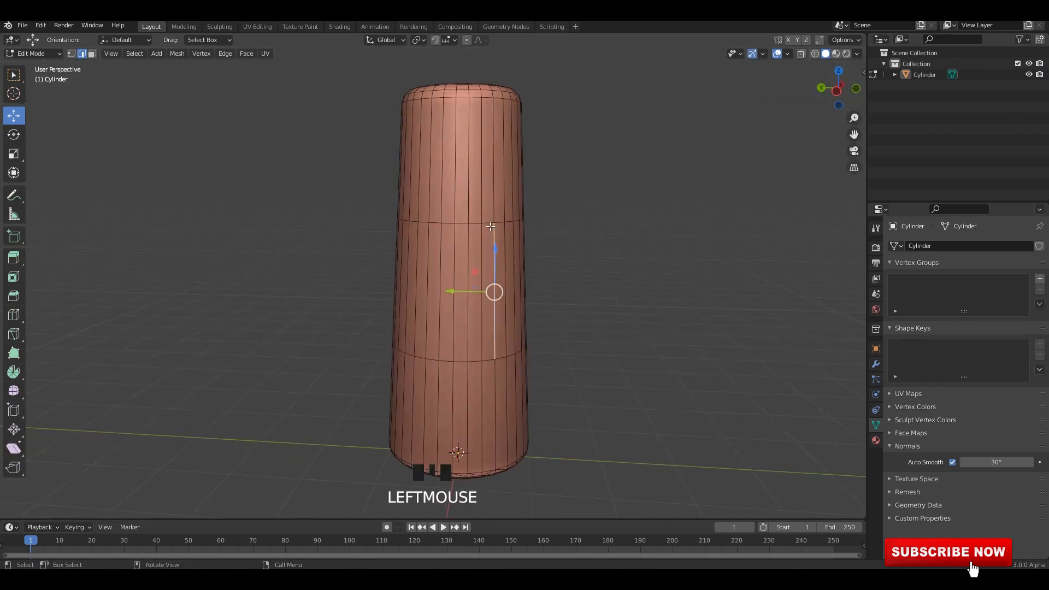
pyautogui.keyDown('alt'); pyautogui.keyDown('shift'); pyautogui.click(488, 361); pyautogui.keyUp('shift'); pyautogui.keyUp('alt')
pyautogui.moveTo(488, 360); pyautogui.dragTo(569, 312, button='middle')
pyautogui.hotkey('ctrl', 'b')
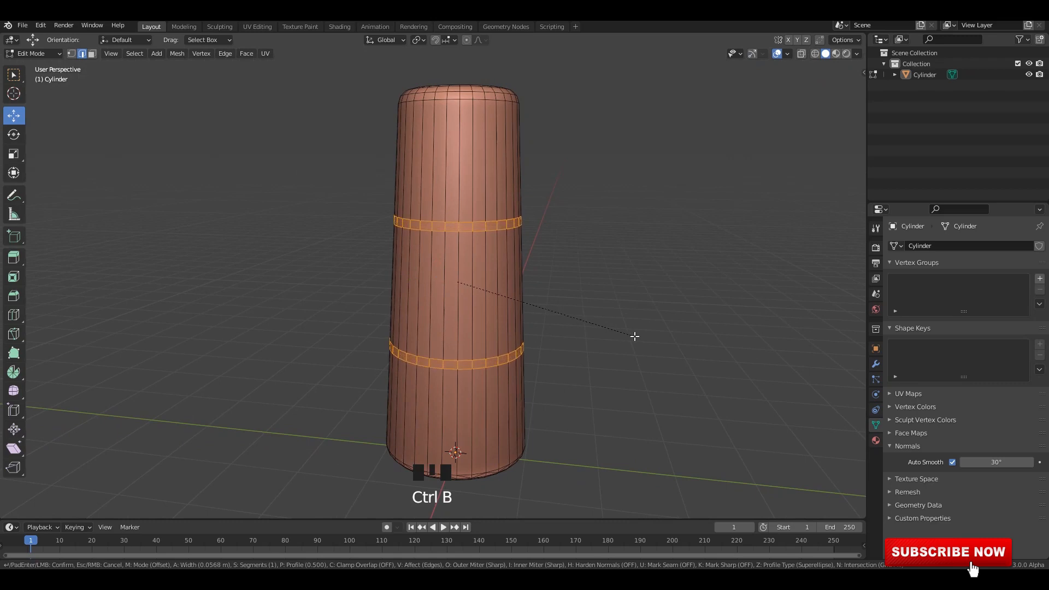
pyautogui.click(632, 337)
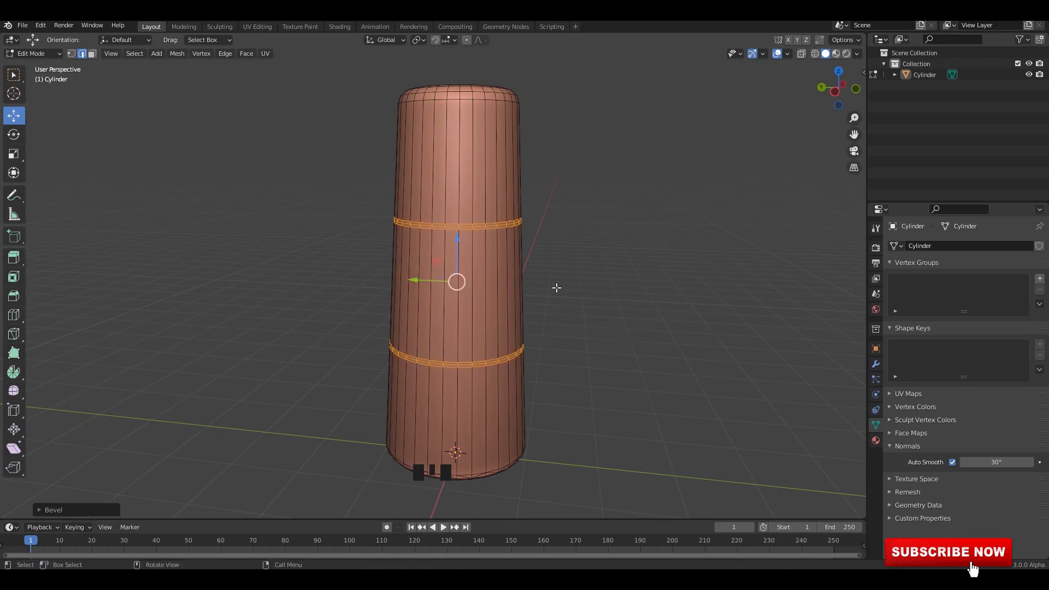
pyautogui.scroll(4, 554, 288)
pyautogui.hotkey('ctrl', 's')
# Step: Scale the centre edge loops of both narrow bevels inward to about 0.96 to form grooves, and leave Edit Mode
pyautogui.click(515, 171)
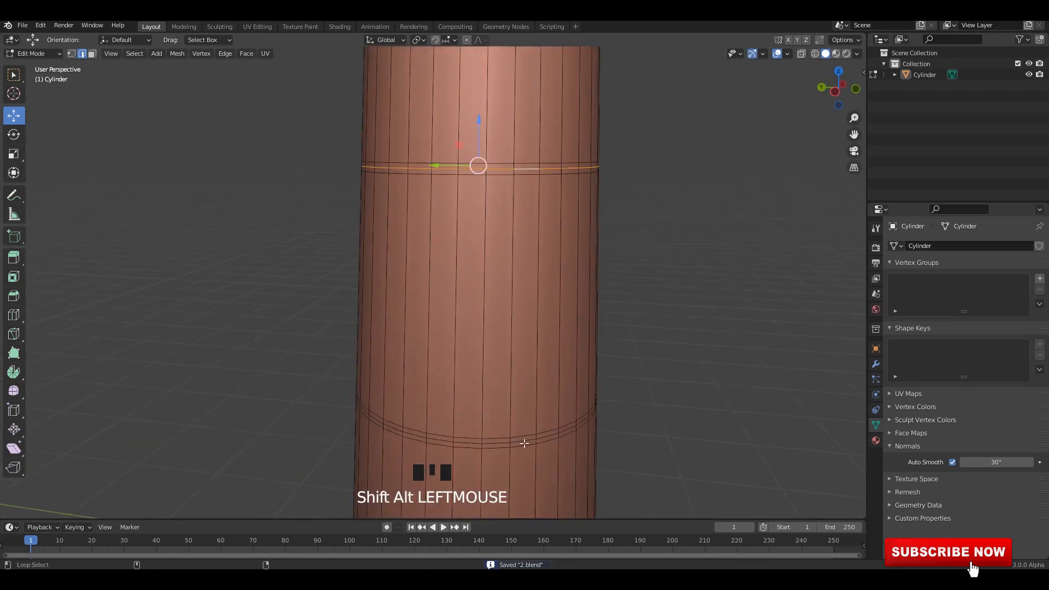
pyautogui.click(436, 40)
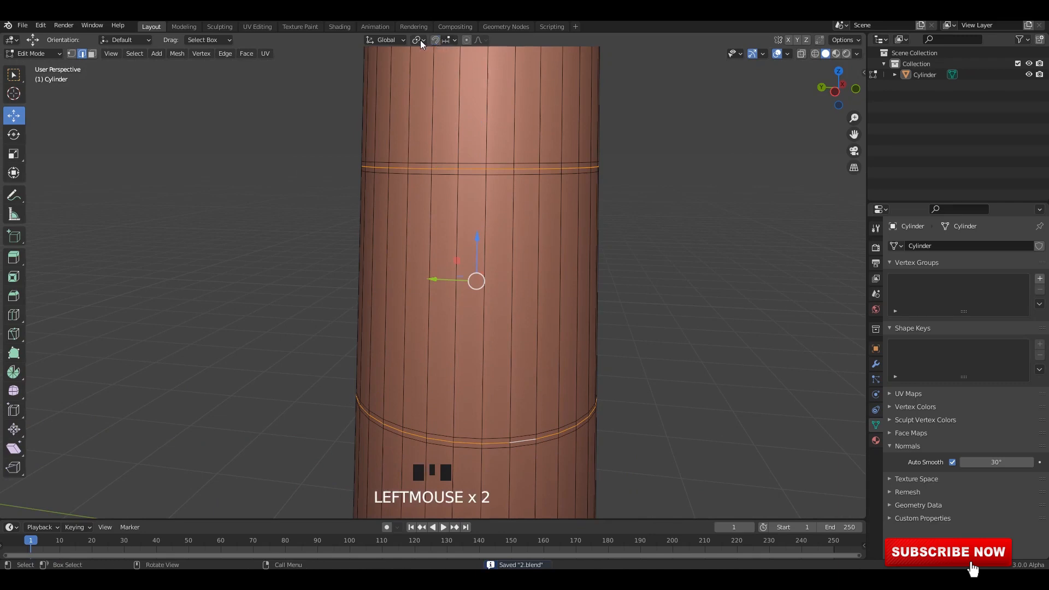
pyautogui.click(421, 40)
pyautogui.press('s')
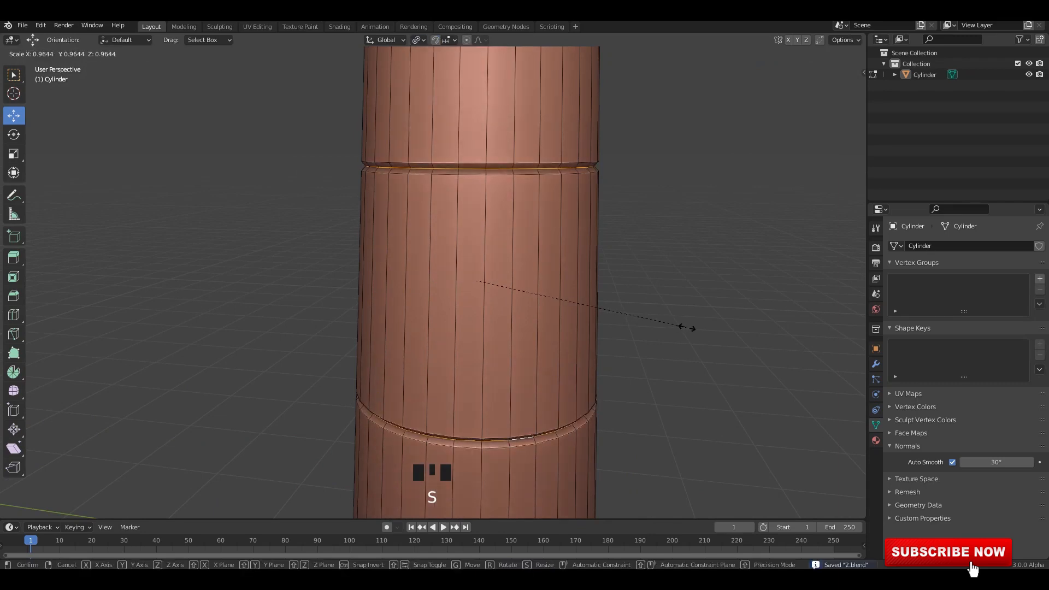
pyautogui.click(691, 326)
pyautogui.press('Tab')
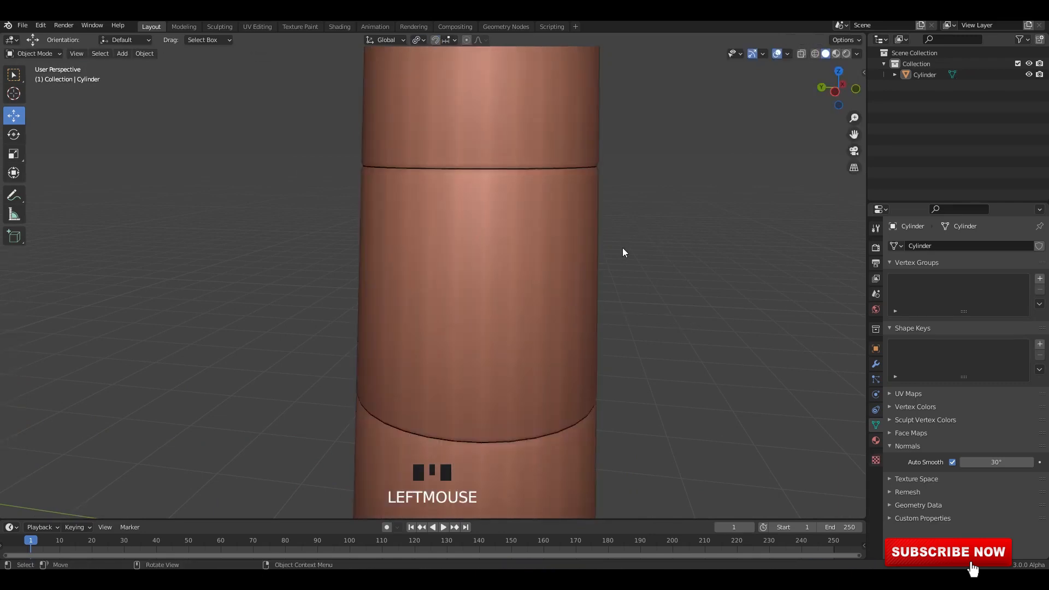
# Step: Add a Subdivision Surface modifier to the cylinder and save the file
pyautogui.keyDown('alt'); pyautogui.moveTo(622, 247); pyautogui.dragTo(579, 257, button='middle'); pyautogui.keyUp('alt')
pyautogui.click(506, 273)
pyautogui.hotkey('ctrl', '1')
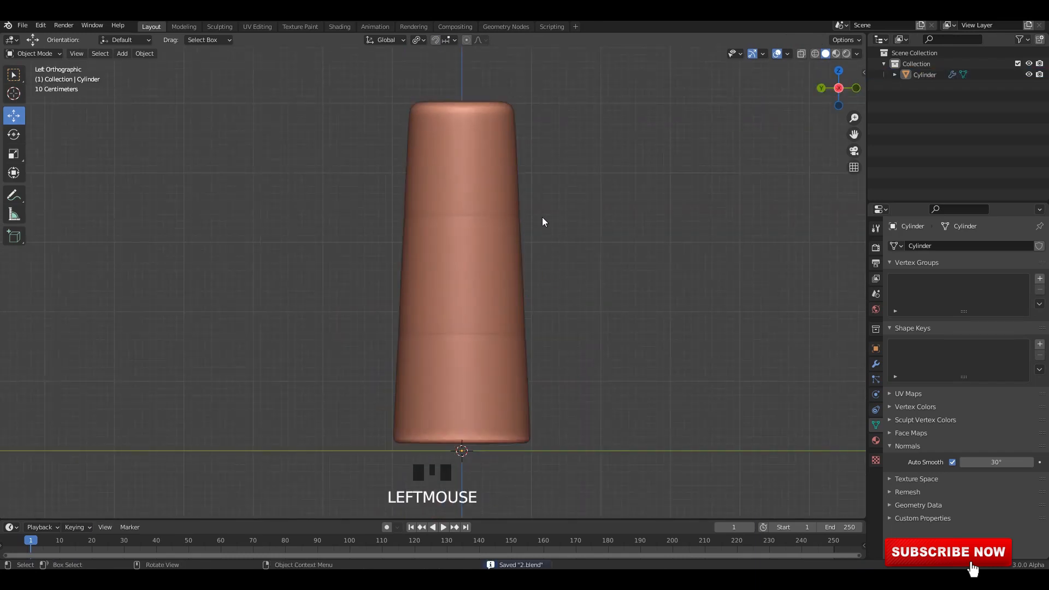
pyautogui.moveTo(542, 221); pyautogui.dragTo(590, 227, button='middle')
pyautogui.hotkey('ctrl', 's')
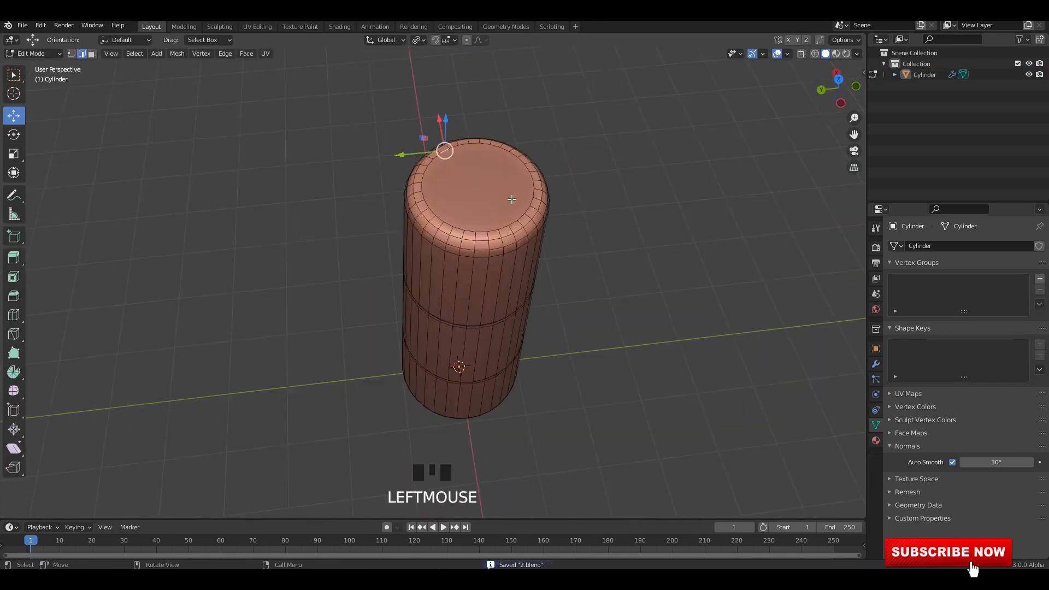
# Step: Select the cylinder's top face in Edit Mode and inset it twice toward its centre
pyautogui.keyDown('shift'); pyautogui.moveTo(511, 199); pyautogui.dragTo(490, 255, button='middle'); pyautogui.keyUp('shift')
pyautogui.scroll(1, 489, 255)
pyautogui.press('3')
pyautogui.click(489, 255)
pyautogui.scroll(1, 489, 255)
pyautogui.moveTo(707, 264); pyautogui.dragTo(718, 293, button='middle')
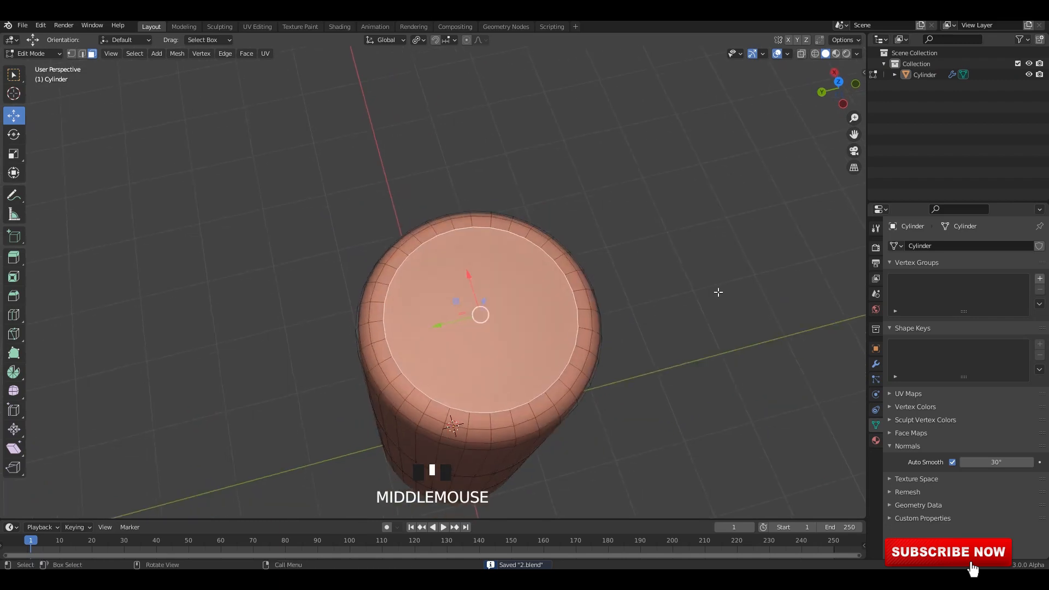
pyautogui.press('i')
pyautogui.click(700, 295)
pyautogui.press('i')
pyautogui.click(706, 304)
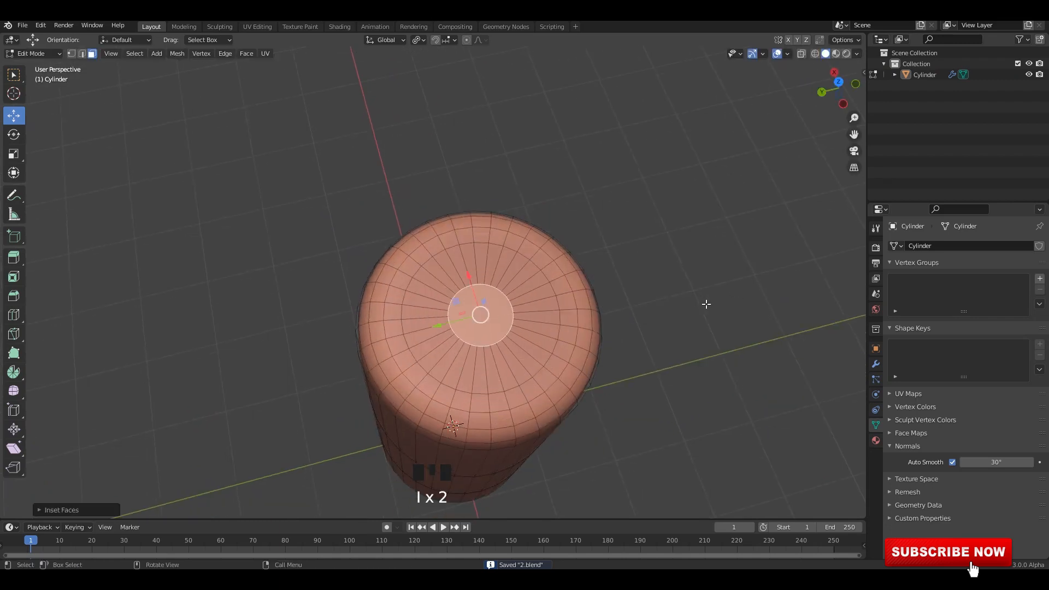
# Step: Inset the small central top face once more, merge its vertices and return to Object Mode
pyautogui.press('i')
pyautogui.click(691, 307)
pyautogui.press('m')
pyautogui.click(691, 307)
pyautogui.press('Tab')
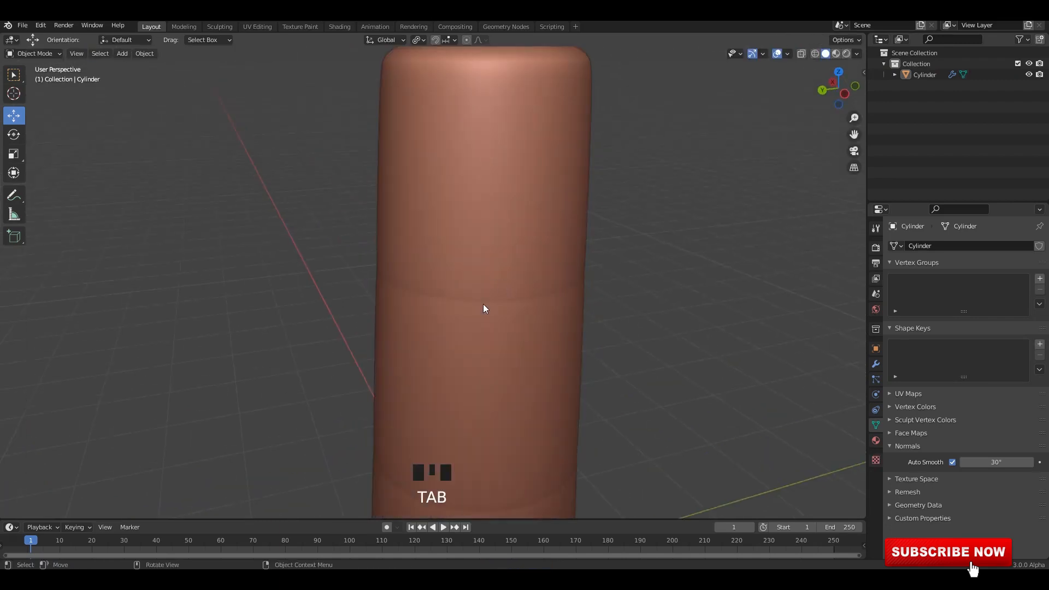
# Step: Select the cylinder's bottom face together with its bevelled rim and delete them
pyautogui.moveTo(483, 309); pyautogui.dragTo(672, 251, button='middle')
pyautogui.press('Tab')
pyautogui.scroll(-2, 562, 230)
pyautogui.press('Tab')
pyautogui.scroll(2, 519, 291)
pyautogui.press('Tab')
pyautogui.moveTo(661, 363); pyautogui.dragTo(206, 230)
pyautogui.moveTo(206, 230); pyautogui.dragTo(424, 228, button='middle')
pyautogui.hotkey('alt', 'z')
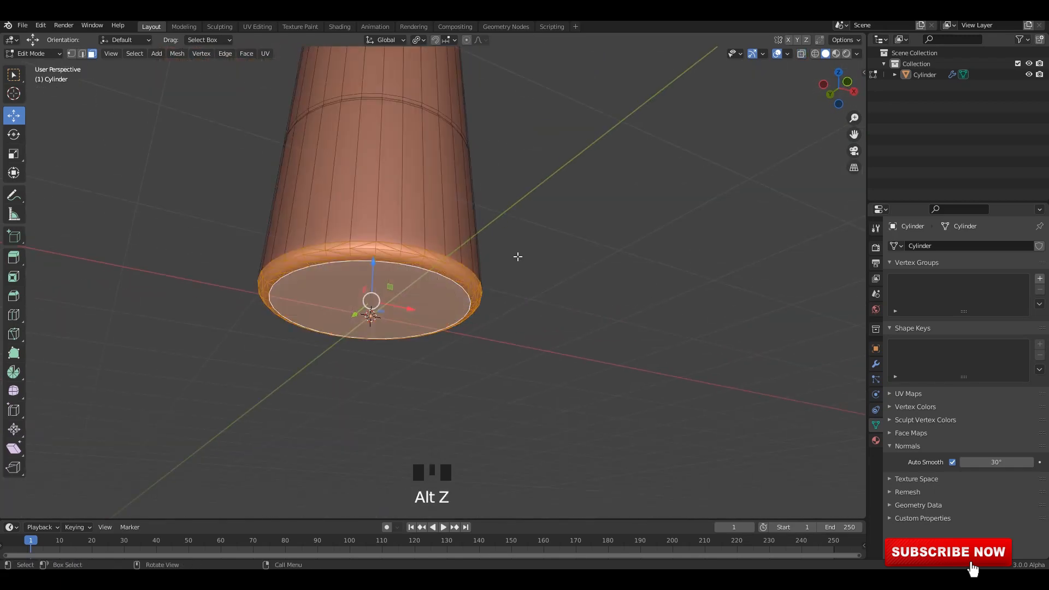
pyautogui.press('x')
pyautogui.click(516, 256)
# Step: Fill the cylinder's open bottom edge loop with a face and move it down along Z
pyautogui.scroll(2, 451, 260)
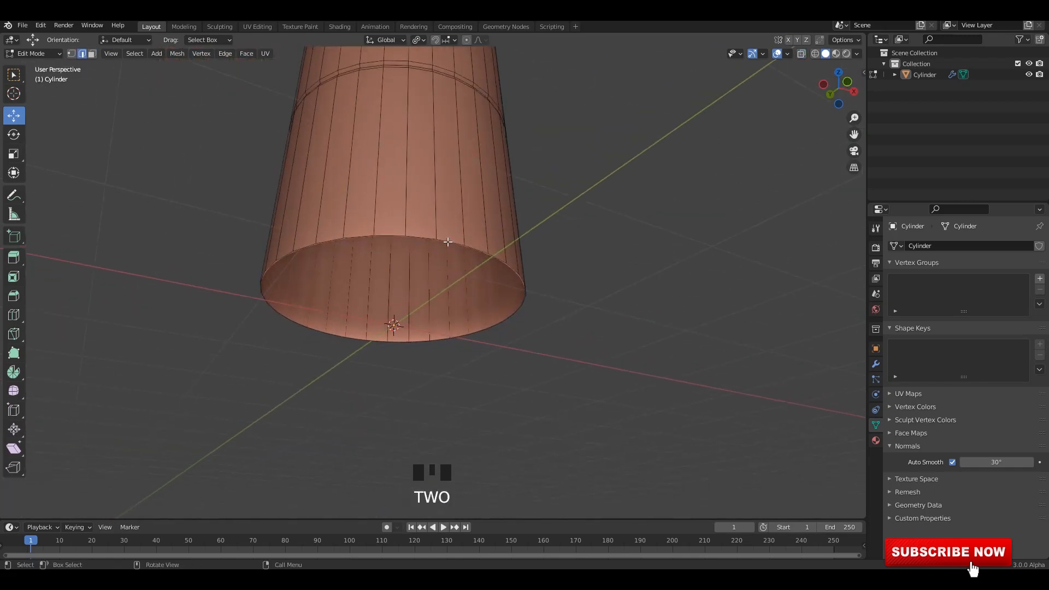
pyautogui.moveTo(456, 242); pyautogui.dragTo(472, 284, button='middle')
pyautogui.press('f')
pyautogui.scroll(-1, 431, 282)
pyautogui.moveTo(495, 240); pyautogui.dragTo(549, 254)
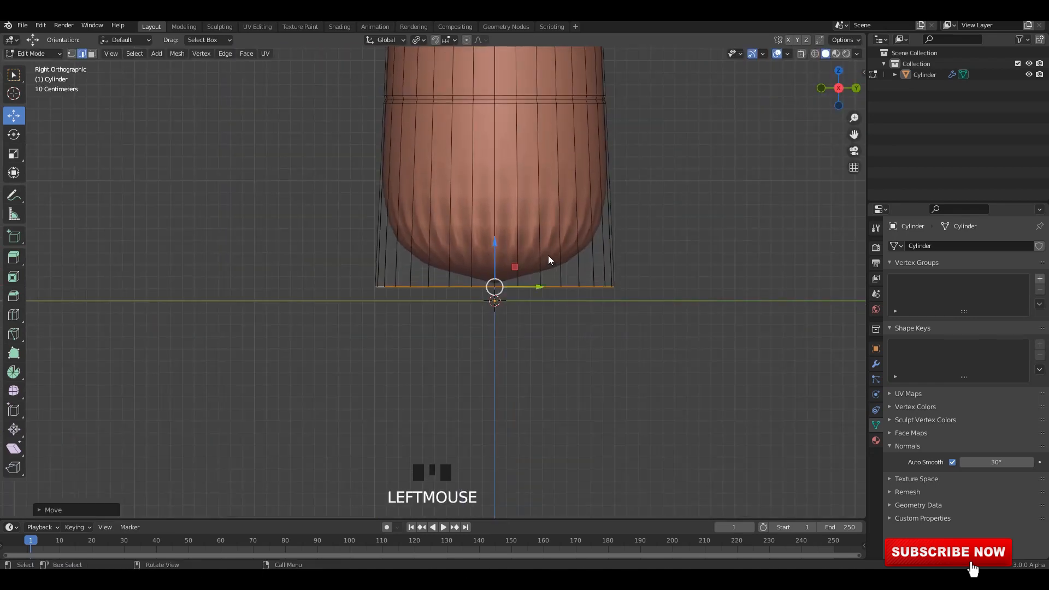
# Step: Apply the cylinder's object transforms and open its Subdivision modifier settings
pyautogui.press('Tab')
pyautogui.hotkey('ctrl', 'a')
pyautogui.click(548, 254)
pyautogui.hotkey('alt', 'z')
pyautogui.hotkey('alt', 'z')
pyautogui.click(875, 364)
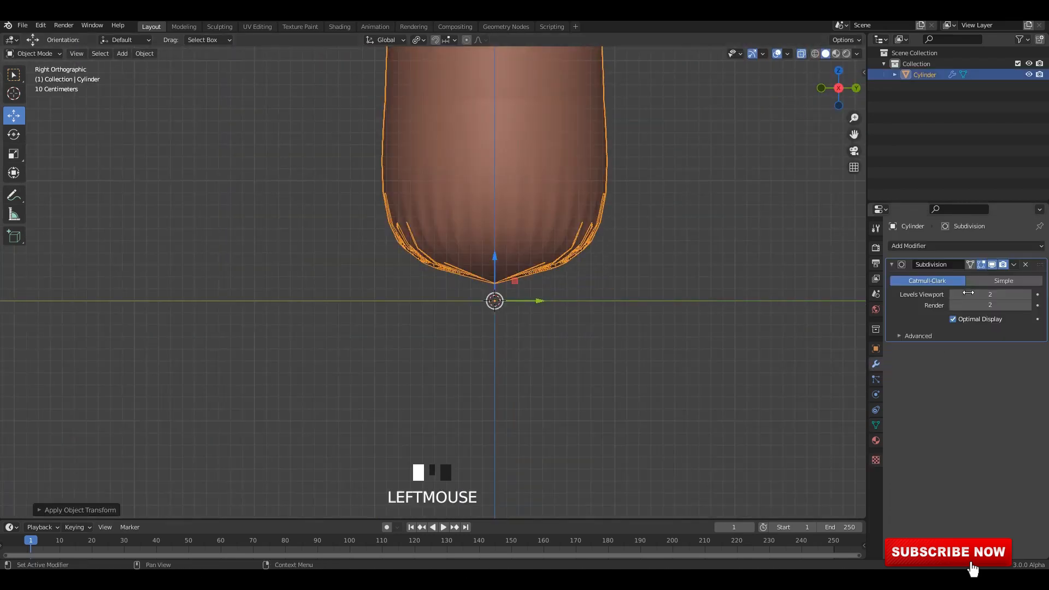
pyautogui.hotkey('alt', 'z')
# Step: Select the cylinder's bottom face and bevel its rim by about 0.11 m with three segments
pyautogui.moveTo(514, 257); pyautogui.dragTo(566, 293, button='middle')
pyautogui.press('3')
pyautogui.press('`')
pyautogui.press('Tab')
pyautogui.click(545, 285)
pyautogui.press('3')
pyautogui.click(506, 292)
pyautogui.hotkey('ctrl', 's')
pyautogui.scroll(1, 548, 290)
pyautogui.hotkey('ctrl', 'b')
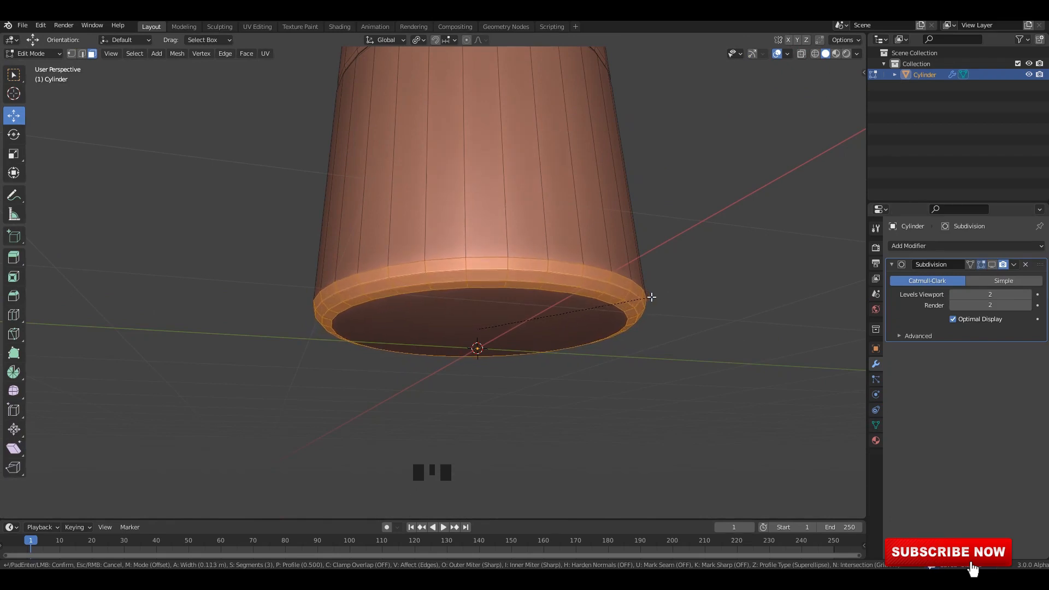
pyautogui.click(652, 297)
pyautogui.press('Tab')
pyautogui.moveTo(660, 251); pyautogui.dragTo(686, 293, button='middle')
# Step: Inset the cylinder's bottom face several times toward its centre, then leave Edit Mode and deselect the object
pyautogui.press('Tab')
pyautogui.click(562, 298)
pyautogui.press('i')
pyautogui.press('i')
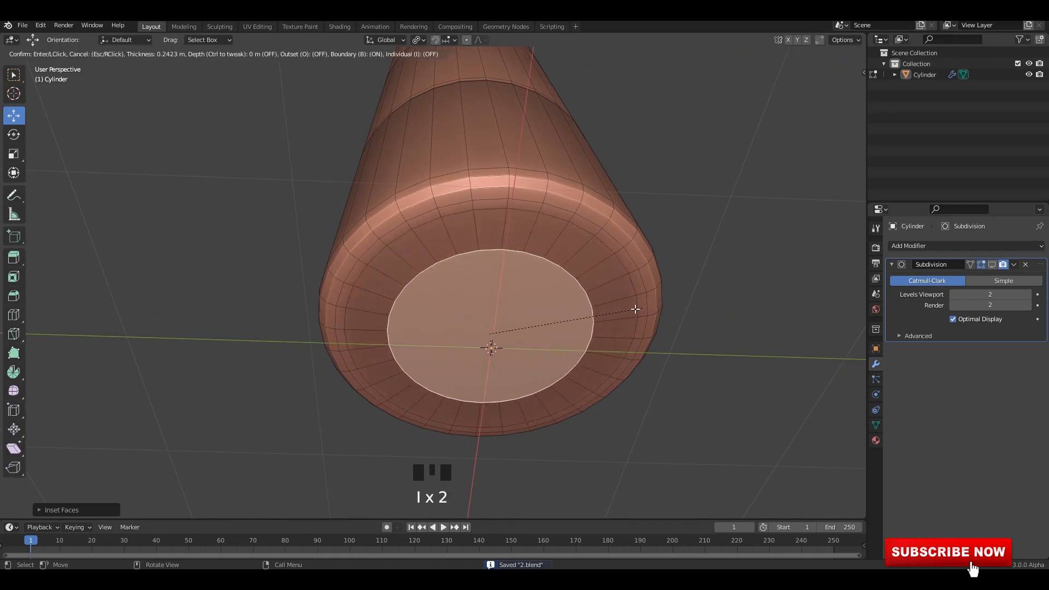
pyautogui.click(595, 326)
pyautogui.press('i')
pyautogui.click(635, 337)
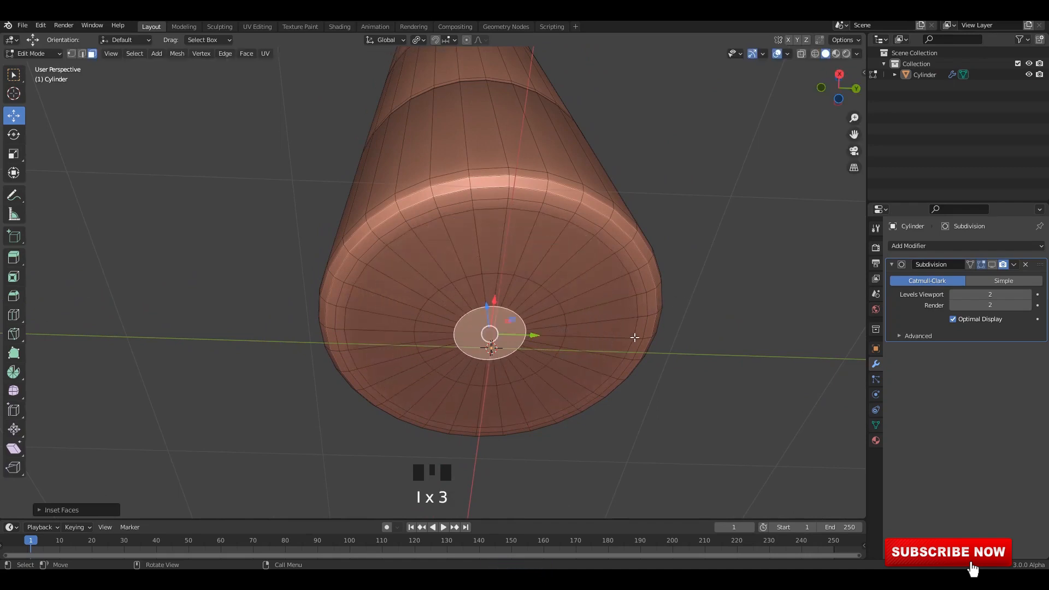
pyautogui.press('i')
pyautogui.click(686, 340)
pyautogui.press('Tab')
pyautogui.click(681, 288)
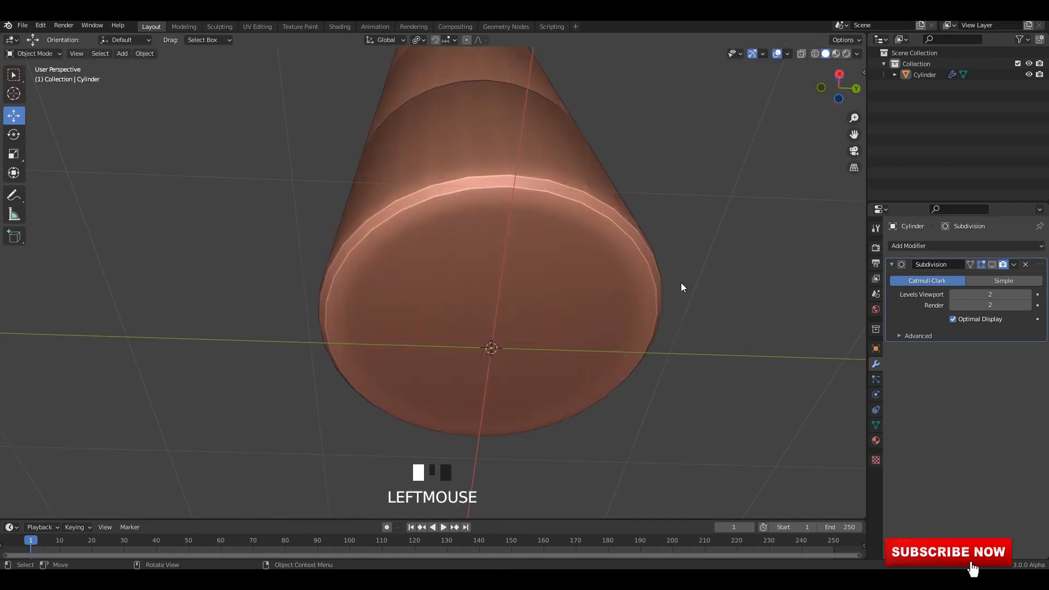
# Step: Save the file and turn on the Subdivision modifier's viewport display
pyautogui.moveTo(682, 288); pyautogui.dragTo(561, 309, button='middle')
pyautogui.hotkey('ctrl', 's')
pyautogui.click(991, 264)
# Step: Move the cylinder up along Z above the world origin in front view and deselect it
pyautogui.keyDown('alt'); pyautogui.moveTo(819, 272); pyautogui.dragTo(498, 410, button='middle'); pyautogui.keyUp('alt')
pyautogui.click(441, 314)
pyautogui.scroll(-2, 447, 361)
pyautogui.moveTo(453, 363); pyautogui.dragTo(453, 293)
pyautogui.click(551, 255)
# Step: Add a cube for the stick and scale it along Y to about 0.11
pyautogui.hotkey('shift', 'a')
pyautogui.moveTo(280, 176)
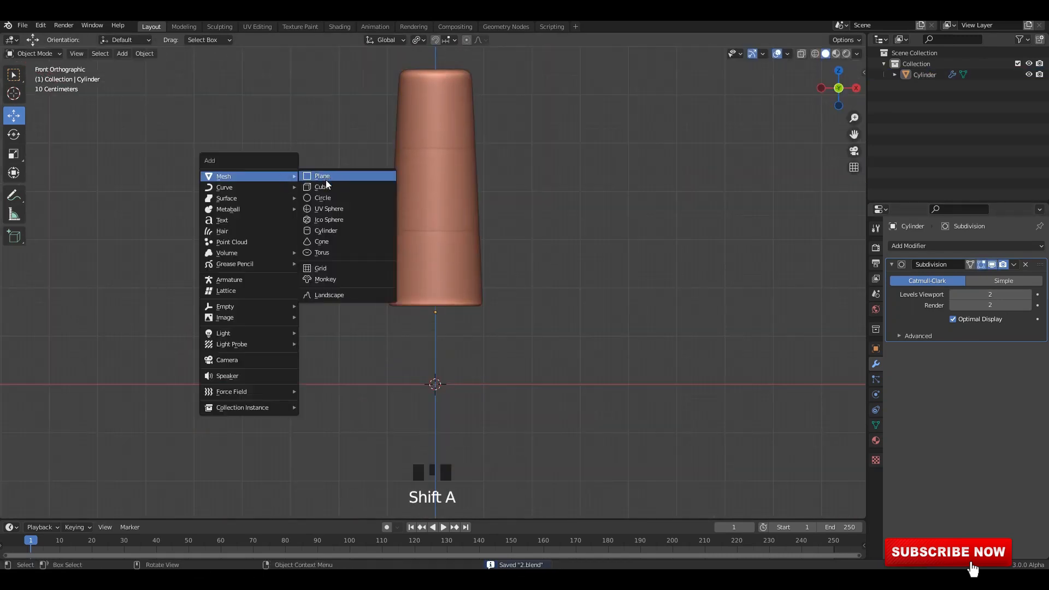
pyautogui.click(326, 186)
pyautogui.keyDown('alt'); pyautogui.moveTo(326, 186); pyautogui.dragTo(490, 346, button='middle'); pyautogui.keyUp('alt')
pyautogui.press('s')
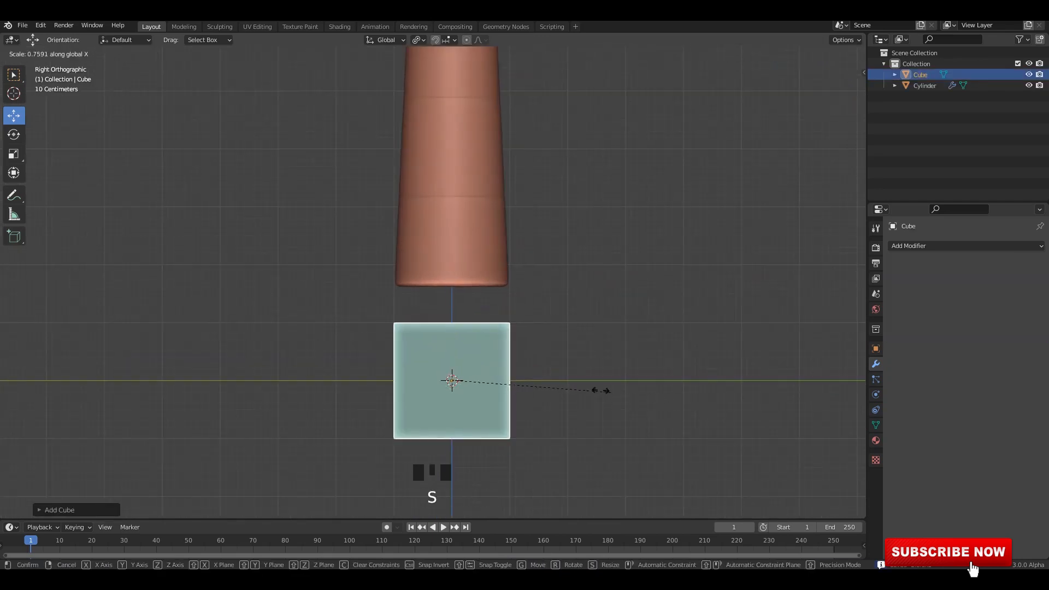
pyautogui.press('s')
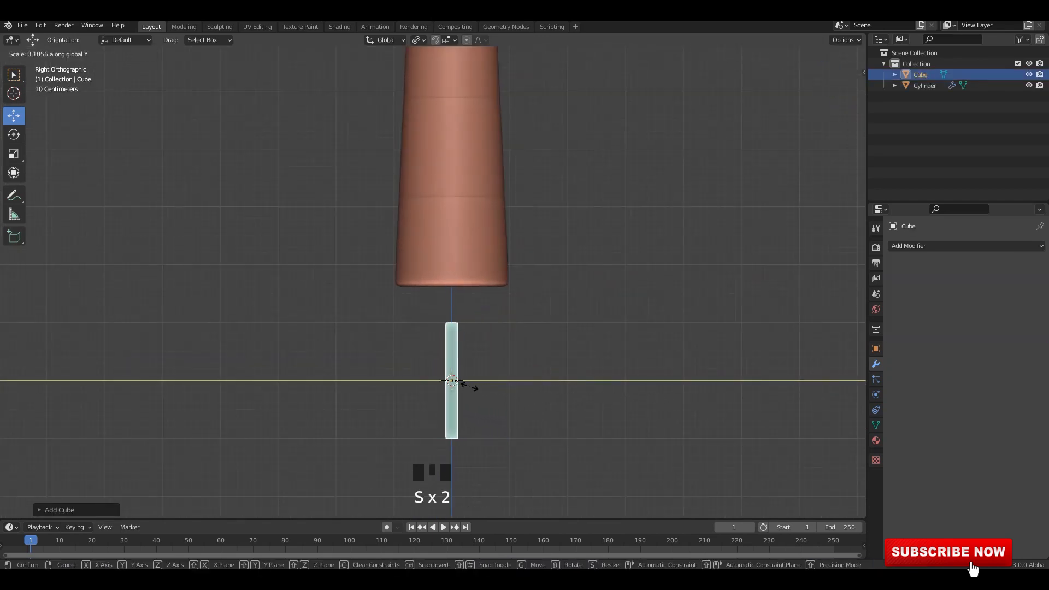
pyautogui.click(469, 385)
# Step: Move the cube up into the base of the lolly and narrow it along X into a slim stick
pyautogui.keyDown('alt'); pyautogui.moveTo(469, 385); pyautogui.dragTo(534, 387, button='middle'); pyautogui.keyUp('alt')
pyautogui.scroll(4, 582, 325)
pyautogui.press('s')
pyautogui.press('x')
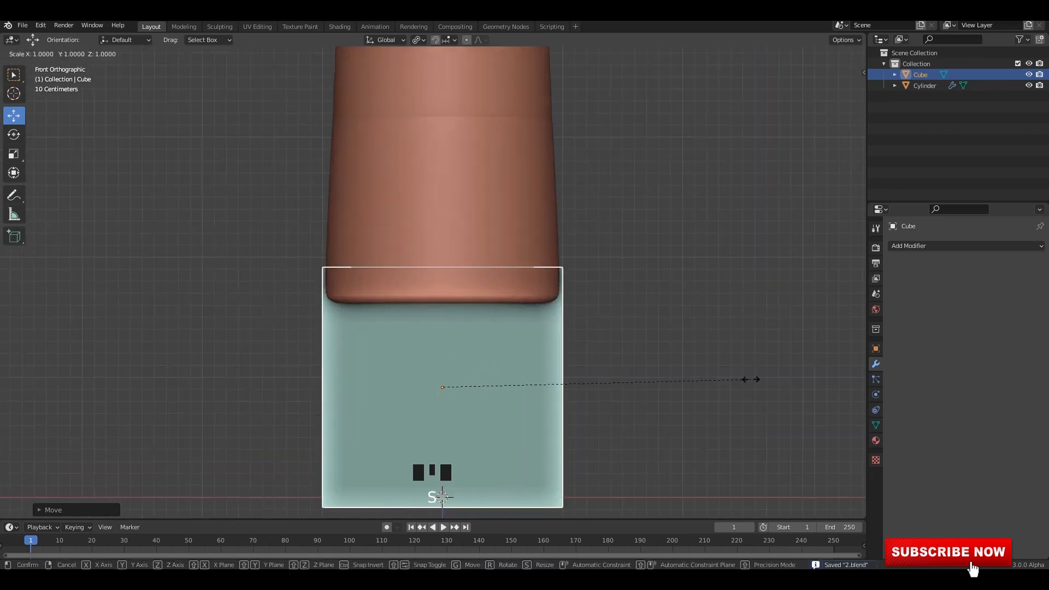
pyautogui.click(474, 372)
pyautogui.scroll(2, 489, 375)
# Step: Widen the stick slightly along X and save the file
pyautogui.press('s')
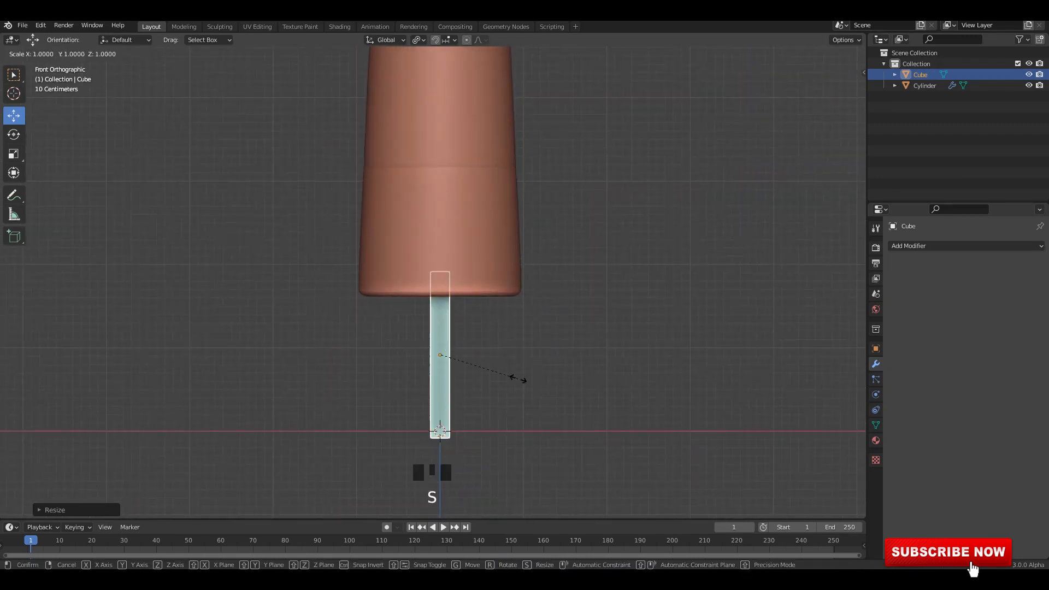
pyautogui.press('s')
pyautogui.click(545, 384)
pyautogui.moveTo(480, 402); pyautogui.dragTo(490, 356, button='middle')
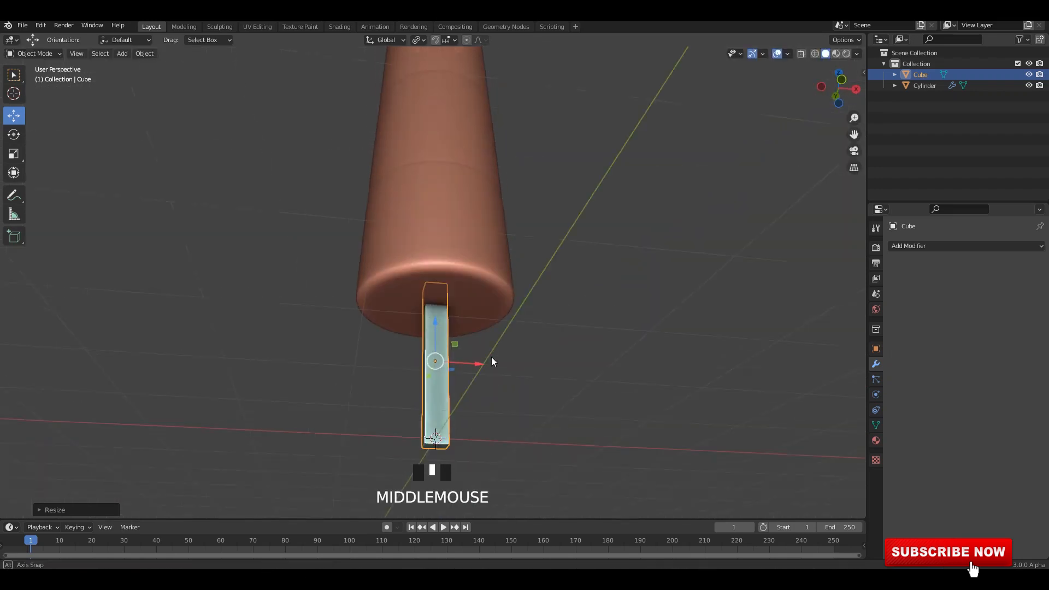
pyautogui.hotkey('ctrl', 's')
# Step: Thin the whole stick mesh along Y in Edit Mode, then return to Object Mode
pyautogui.keyDown('shift'); pyautogui.scroll(1, 490, 378); pyautogui.keyUp('shift')
pyautogui.keyDown('shift'); pyautogui.moveTo(467, 453); pyautogui.dragTo(555, 398, button='middle'); pyautogui.keyUp('shift')
pyautogui.press('Tab')
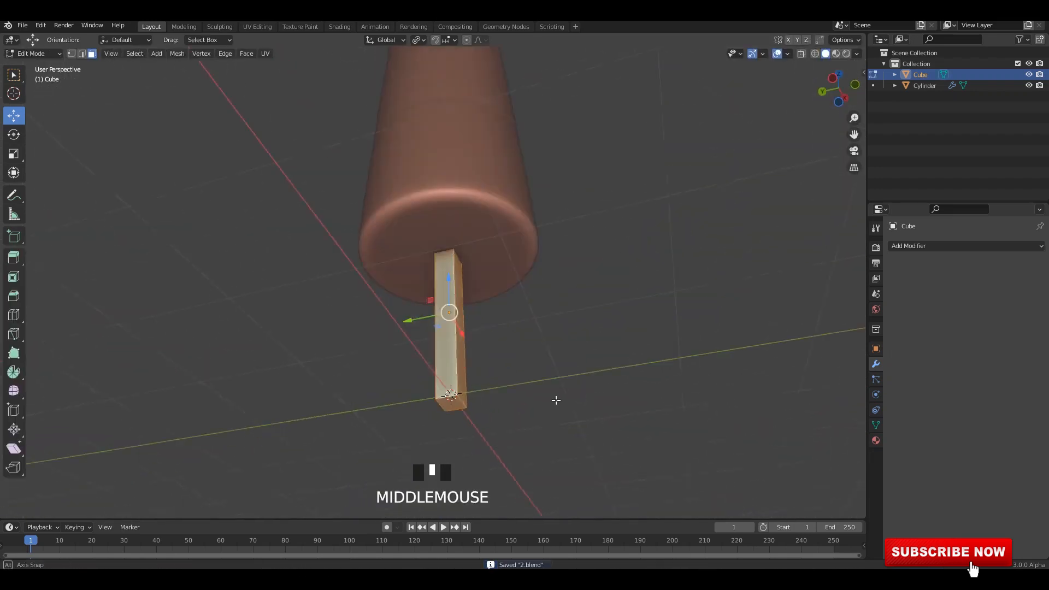
pyautogui.scroll(2, 634, 392)
pyautogui.press('s')
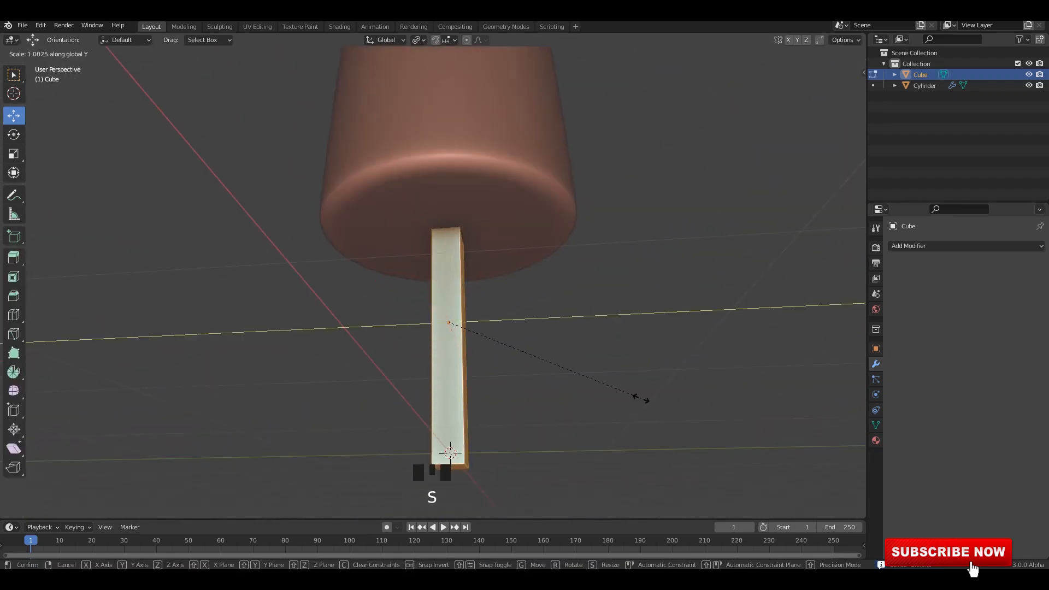
pyautogui.click(541, 372)
pyautogui.press('Tab')
# Step: Apply all transforms to the cylinder and to the stick
pyautogui.hotkey('ctrl', 'a')
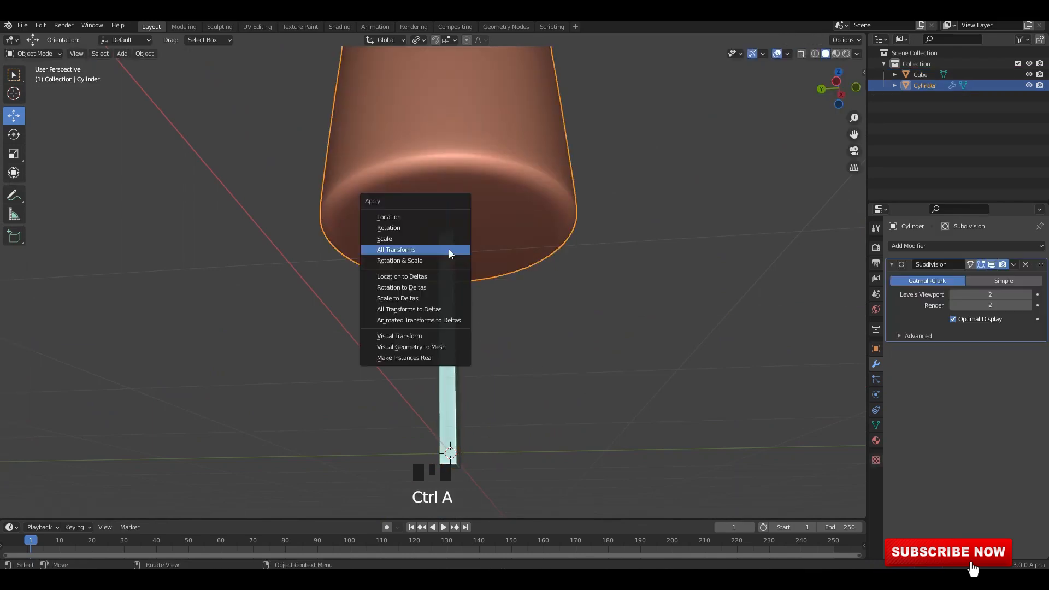
pyautogui.click(448, 249)
pyautogui.click(428, 355)
pyautogui.click(447, 351)
pyautogui.hotkey('ctrl', 'a')
pyautogui.click(446, 352)
# Step: Move the stick down slightly along Z in front view
pyautogui.keyDown('alt'); pyautogui.moveTo(447, 353); pyautogui.dragTo(534, 357, button='middle'); pyautogui.keyUp('alt')
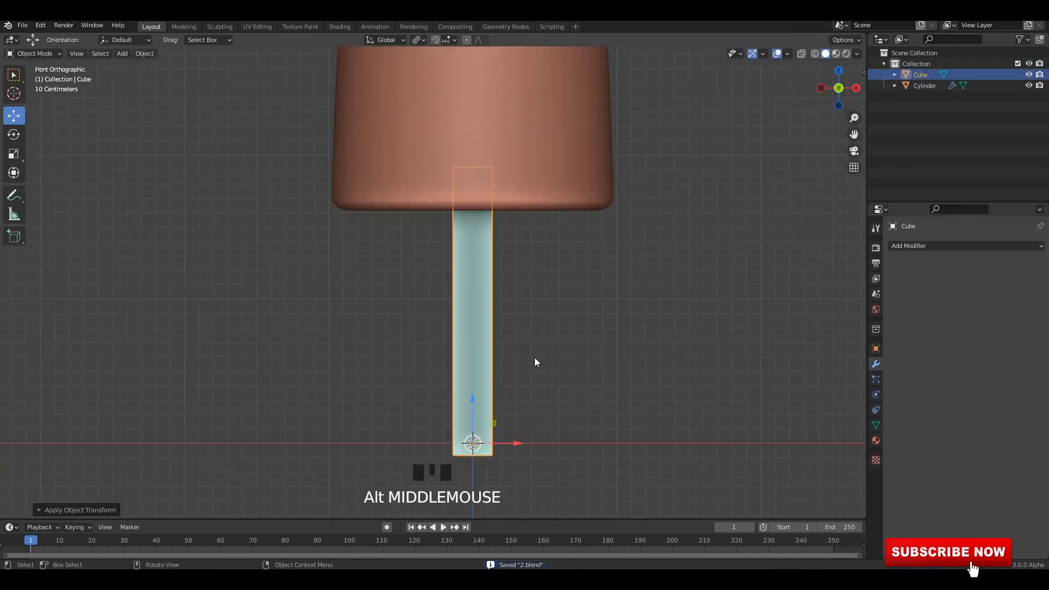
pyautogui.scroll(-2, 464, 362)
pyautogui.moveTo(465, 362); pyautogui.dragTo(460, 382)
pyautogui.scroll(-4, 525, 375)
pyautogui.scroll(7, 510, 372)
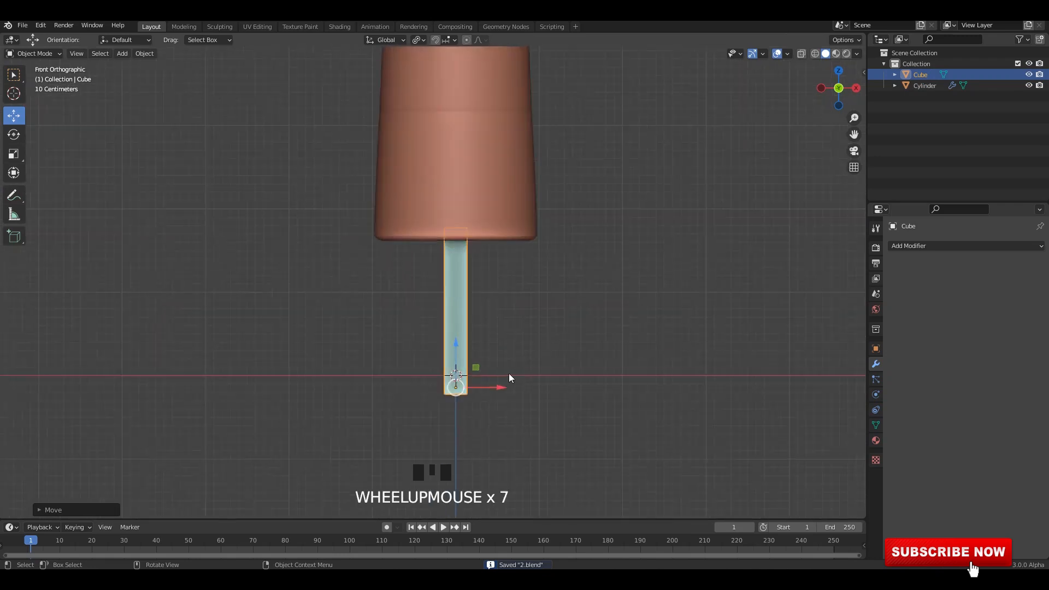
# Step: Move the stick's bottom face down in Edit Mode and widen it along X
pyautogui.press('Tab')
pyautogui.moveTo(509, 373); pyautogui.dragTo(470, 376, button='middle')
pyautogui.click(456, 376)
pyautogui.press('s')
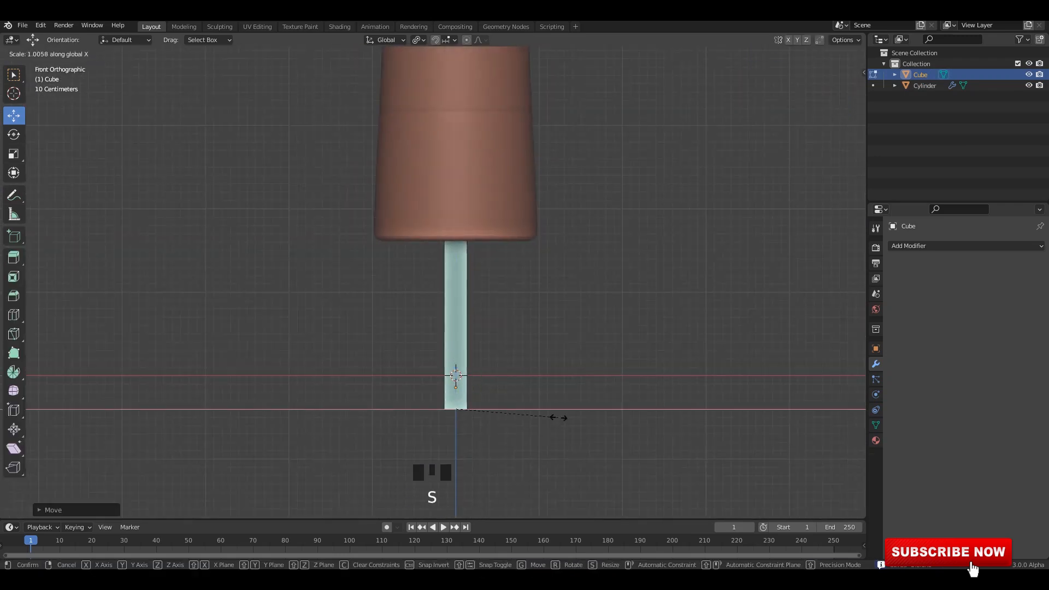
pyautogui.click(638, 421)
# Step: Return to Object Mode and apply the stick's object transforms
pyautogui.moveTo(546, 409); pyautogui.dragTo(611, 235, button='middle')
pyautogui.scroll(2, 533, 353)
pyautogui.press('Tab')
pyautogui.hotkey('ctrl', 'a')
pyautogui.click(533, 353)
# Step: Scale the two short edges at the stick's lower end along Y in edge selection mode
pyautogui.press('Tab')
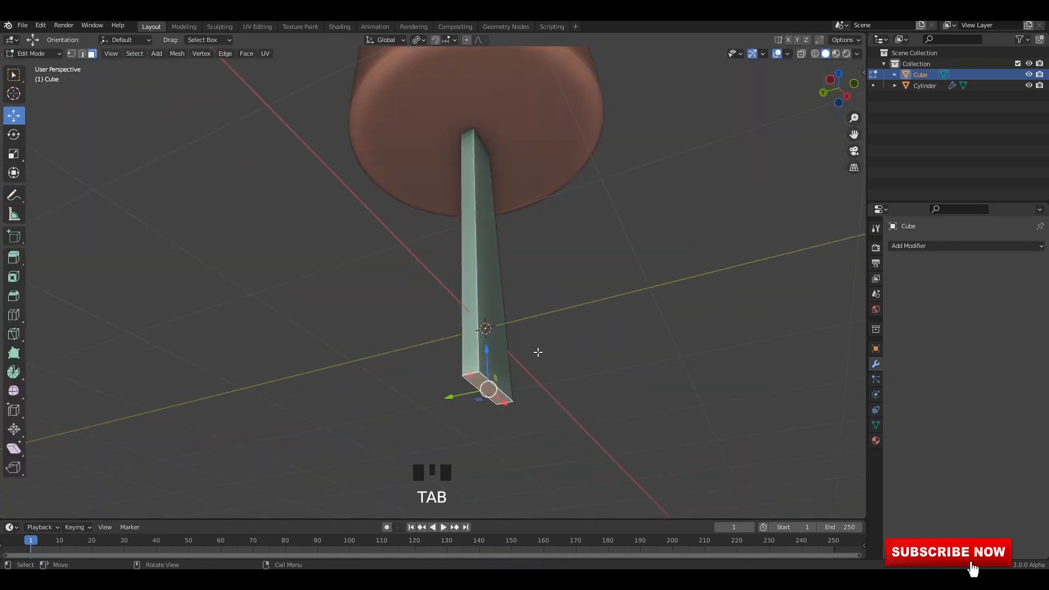
pyautogui.scroll(1, 528, 355)
pyautogui.press('2')
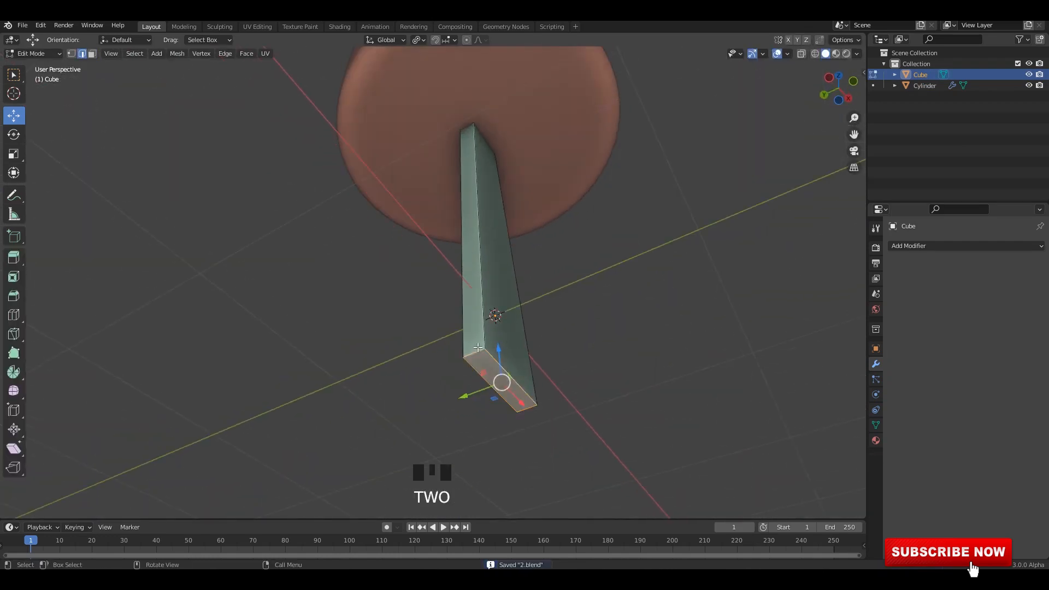
pyautogui.moveTo(499, 373); pyautogui.dragTo(559, 309, button='middle')
pyautogui.press('s')
pyautogui.press('y')
pyautogui.click(571, 382)
# Step: Set the transform pivot to Median Point and widen the stick's bottom edges along X
pyautogui.click(424, 42)
pyautogui.click(453, 63)
pyautogui.click(419, 41)
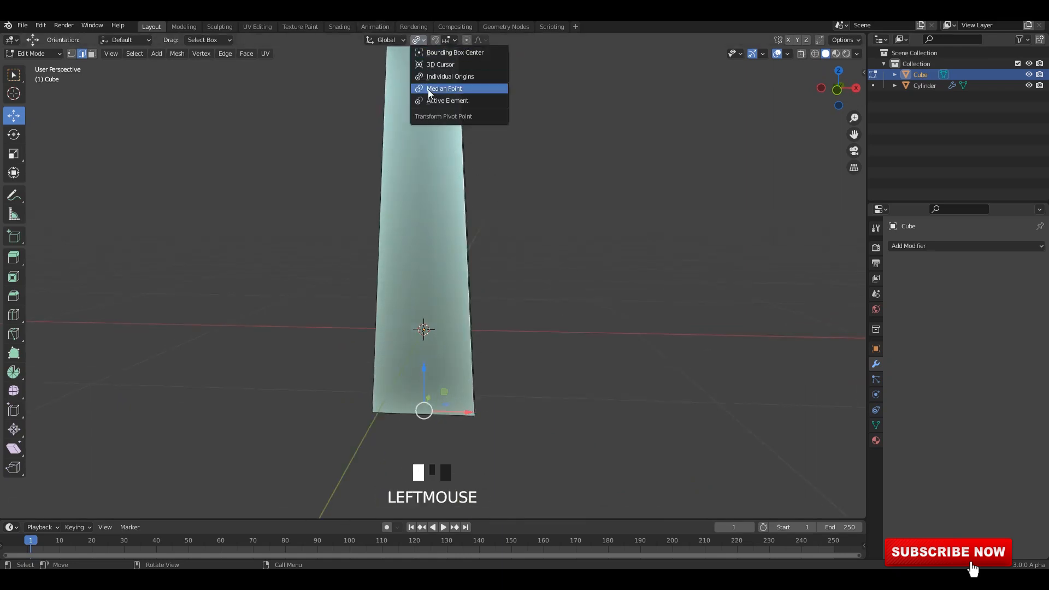
pyautogui.click(439, 89)
pyautogui.moveTo(439, 89); pyautogui.dragTo(482, 179, button='middle')
pyautogui.press('s')
pyautogui.press('x')
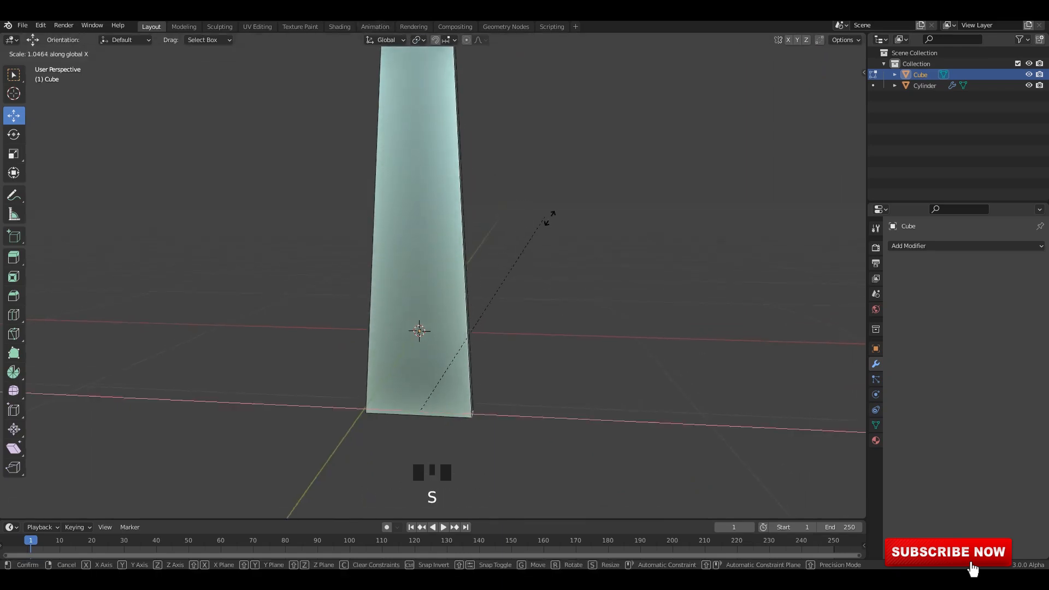
pyautogui.click(632, 217)
# Step: Bevel the stick's bottom edges about 0.3 m with 8 segments to round the end, and return to Object Mode
pyautogui.scroll(-3, 633, 217)
pyautogui.moveTo(632, 218); pyautogui.dragTo(626, 236, button='middle')
pyautogui.hotkey('ctrl', 'b')
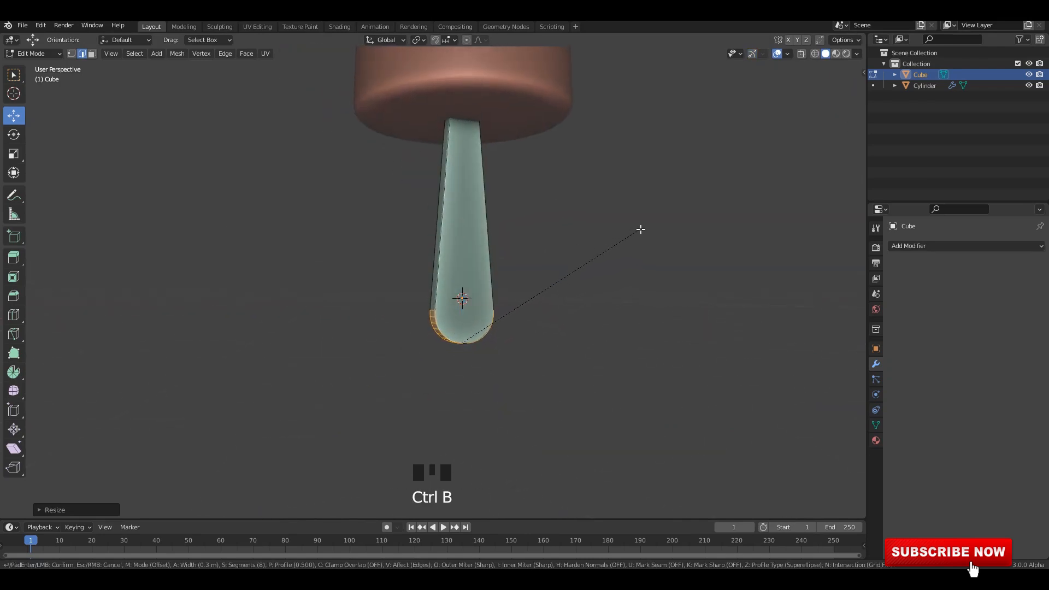
pyautogui.click(640, 229)
pyautogui.press('Tab')
# Step: Shade the stick smooth and enable Auto Smooth for its normals
pyautogui.keyDown('alt'); pyautogui.moveTo(578, 210); pyautogui.dragTo(610, 206, button='middle'); pyautogui.keyUp('alt')
pyautogui.scroll(1, 611, 206)
pyautogui.rightClick(444, 224)
pyautogui.click(444, 224)
pyautogui.scroll(-2, 552, 221)
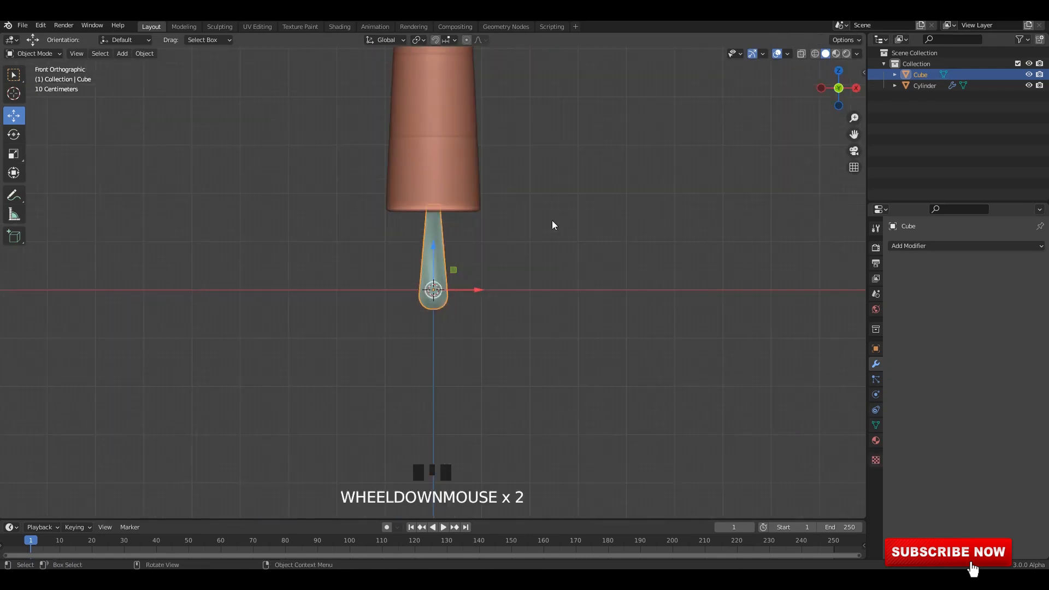
pyautogui.click(552, 224)
pyautogui.click(444, 288)
pyautogui.click(876, 425)
pyautogui.click(952, 462)
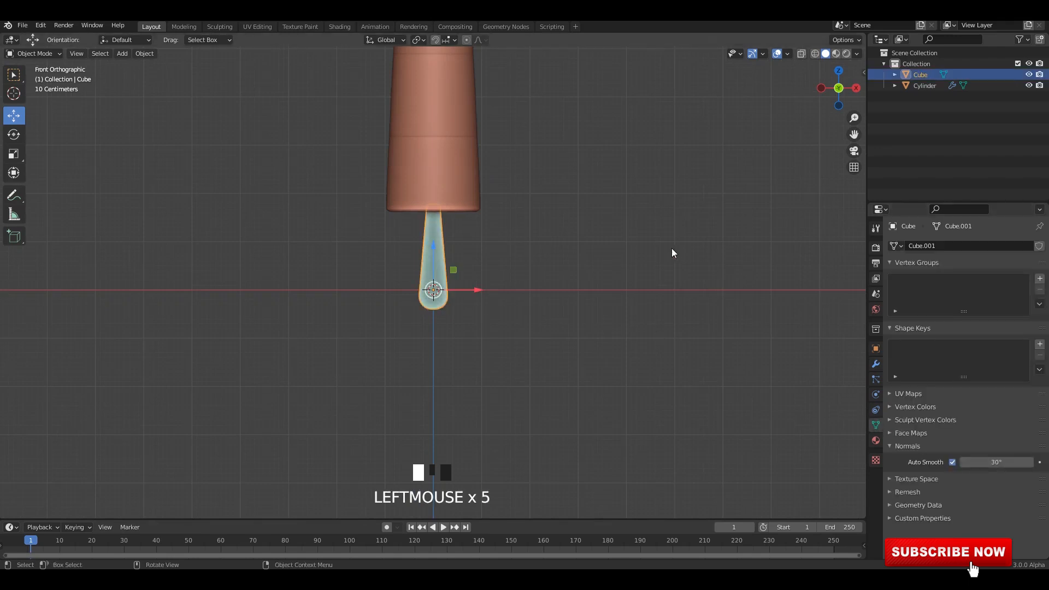
# Step: Enter Edit Mode on the stick and turn on X-ray display
pyautogui.keyDown('shift'); pyautogui.moveTo(672, 252); pyautogui.dragTo(604, 274, button='middle'); pyautogui.keyUp('shift')
pyautogui.scroll(3, 438, 328)
pyautogui.press('Tab')
pyautogui.hotkey('alt', 'z')
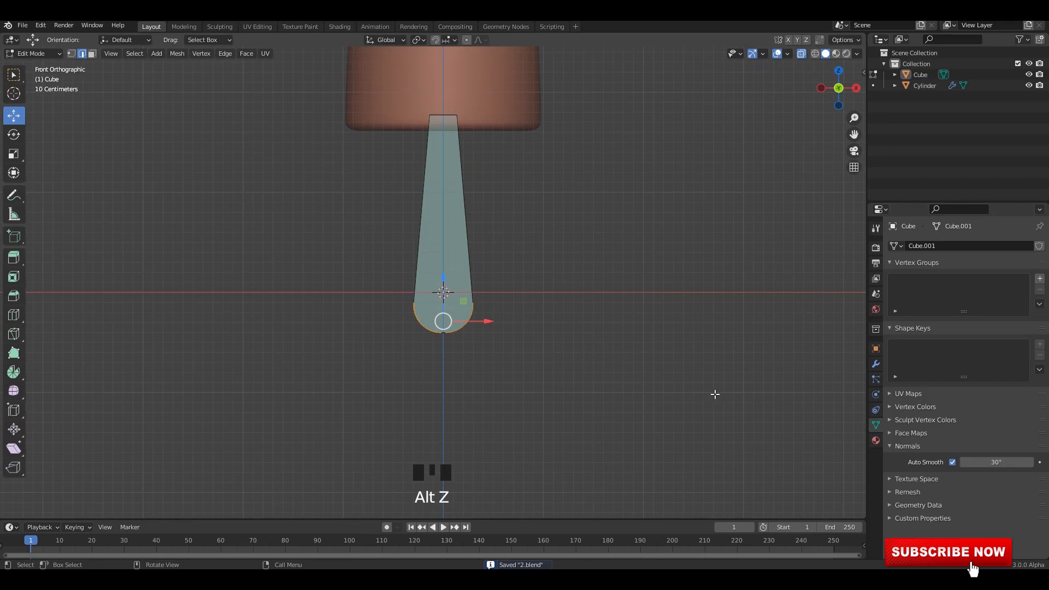
pyautogui.press('s')
pyautogui.press('s')
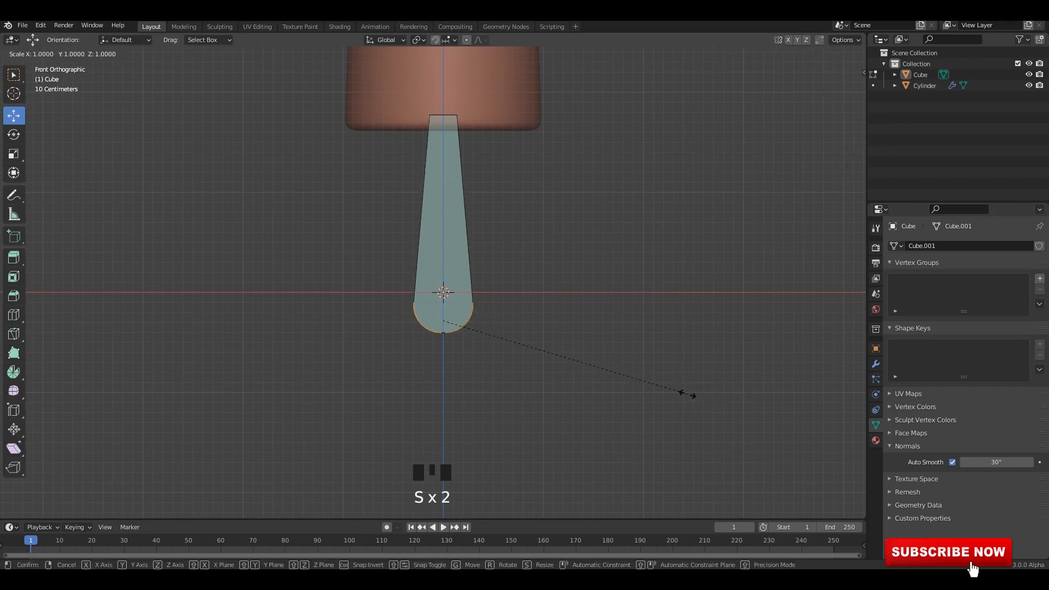
pyautogui.rightClick(667, 392)
# Step: Scale the stick's rounded bottom end slightly narrower along X
pyautogui.scroll(2, 671, 394)
pyautogui.press('s')
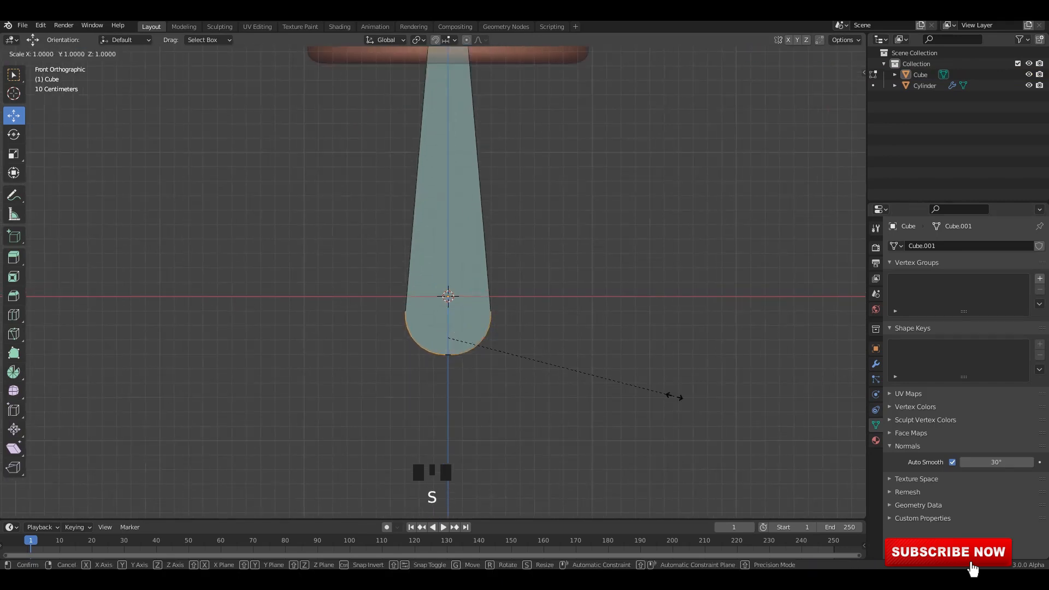
pyautogui.press('x')
pyautogui.click(648, 391)
pyautogui.scroll(-4, 647, 390)
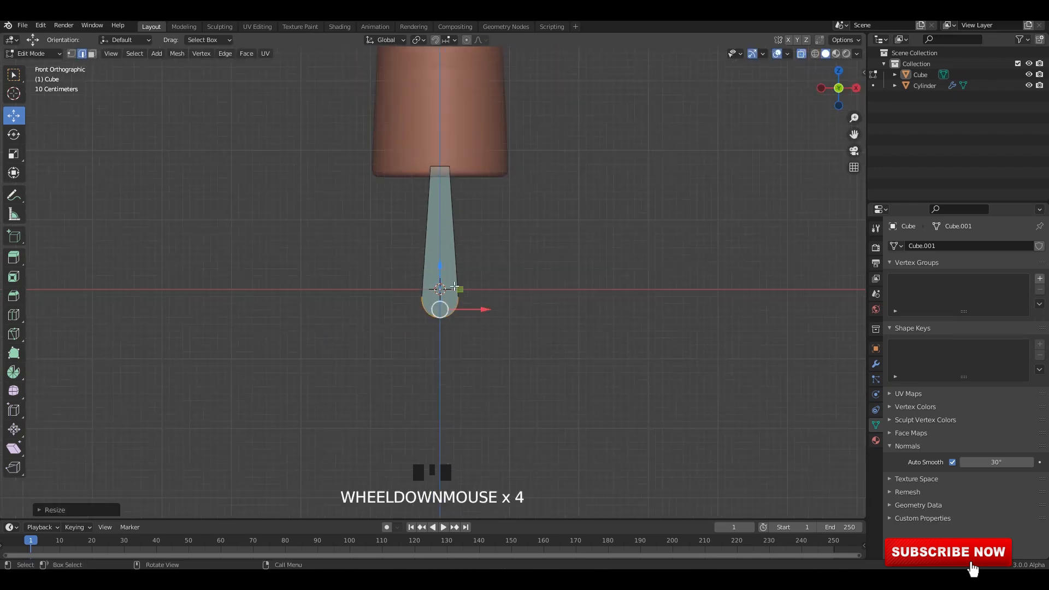
# Step: Turn off X-ray, save the file, and bevel the stick's large front and back faces by about 0.018 m
pyautogui.hotkey('alt', 'z')
pyautogui.moveTo(459, 290); pyautogui.dragTo(501, 263, button='middle')
pyautogui.scroll(1, 481, 257)
pyautogui.press('3')
pyautogui.click(469, 267)
pyautogui.hotkey('ctrl', 's')
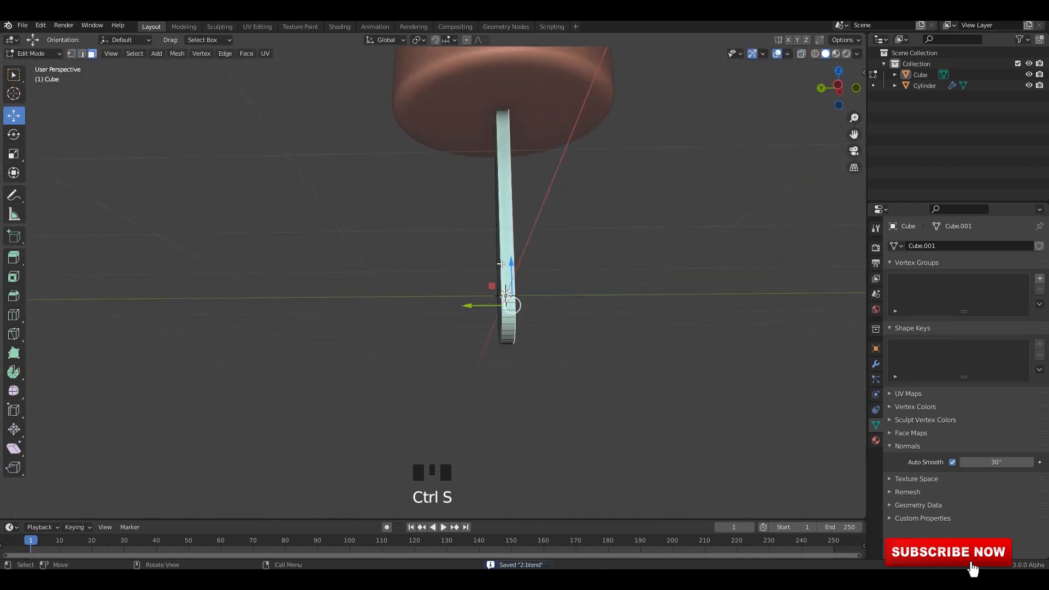
pyautogui.moveTo(304, 238); pyautogui.dragTo(384, 234, button='middle')
pyautogui.scroll(4, 458, 269)
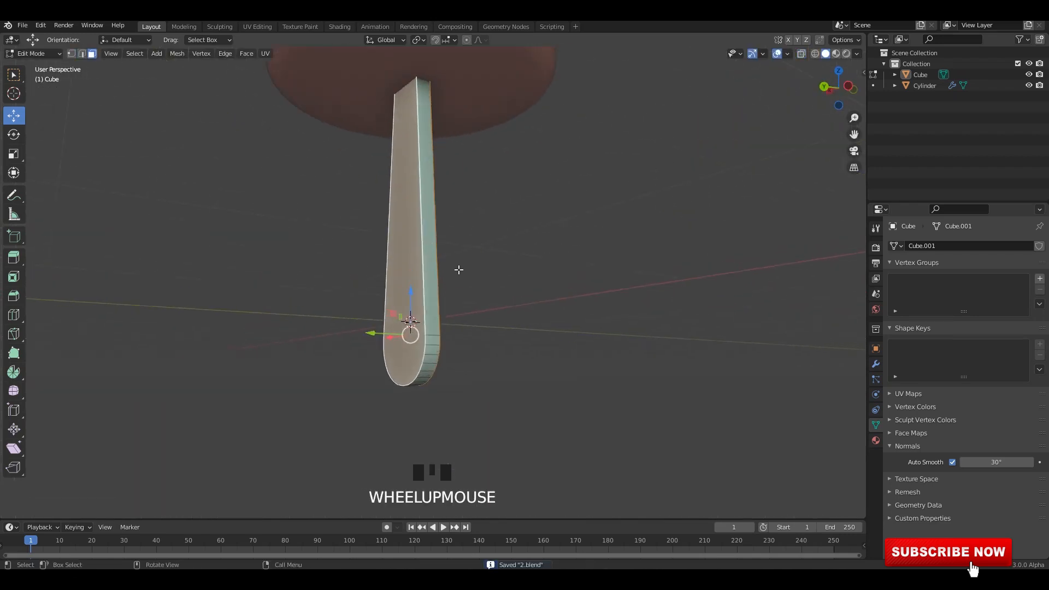
pyautogui.keyDown('shift'); pyautogui.moveTo(459, 269); pyautogui.dragTo(573, 286, button='middle'); pyautogui.keyUp('shift')
pyautogui.hotkey('ctrl', 'b')
pyautogui.scroll(5, 581, 286)
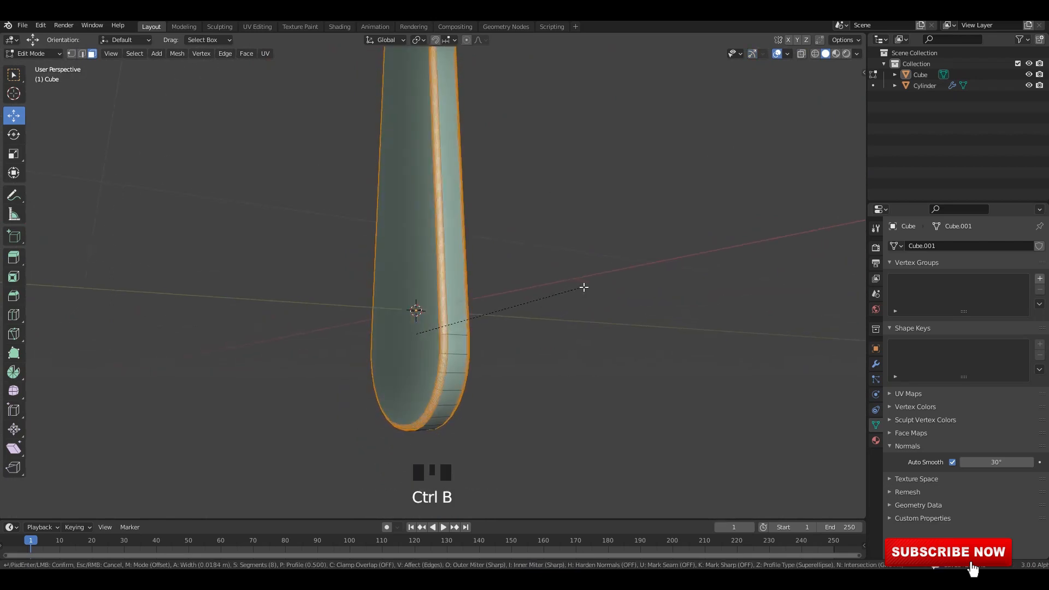
pyautogui.scroll(-5, 583, 288)
pyautogui.click(583, 287)
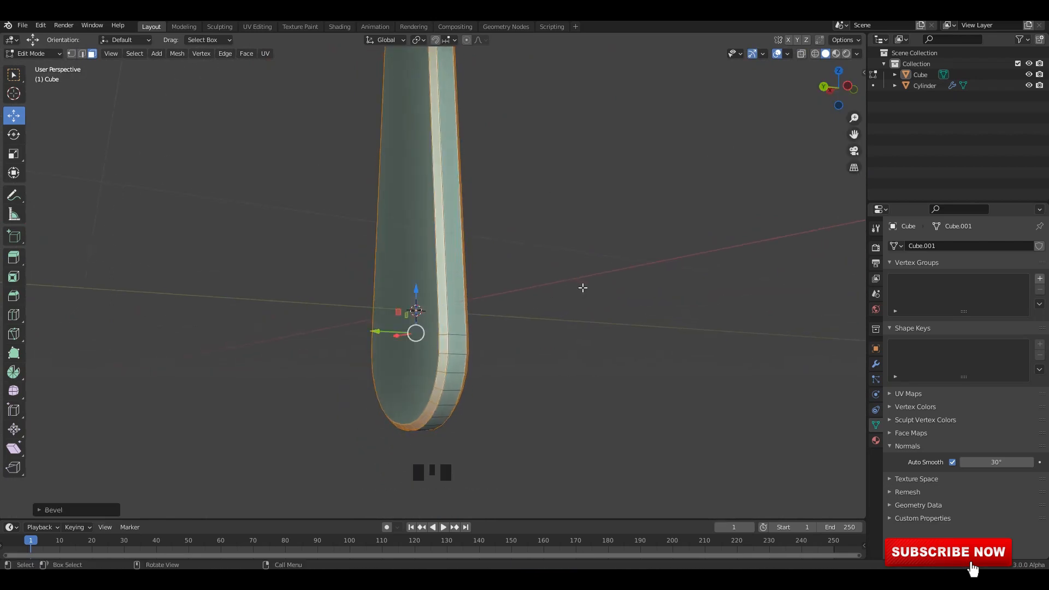
# Step: Return to Object Mode, switch to front view and save the file
pyautogui.press('Tab')
pyautogui.scroll(-2, 578, 285)
pyautogui.press('KP_1')
pyautogui.keyDown('ctrl'); pyautogui.scroll(-1, 502, 290); pyautogui.keyUp('ctrl')
pyautogui.hotkey('ctrl', 's')
# Step: Lengthen the stick by moving its rounded end vertices down in Edit Mode with X-ray on, and return to Object Mode
pyautogui.press('Tab')
pyautogui.hotkey('alt', 'z')
pyautogui.keyDown('shift'); pyautogui.moveTo(518, 277); pyautogui.dragTo(508, 345, button='middle'); pyautogui.keyUp('shift')
pyautogui.scroll(-3, 507, 345)
pyautogui.press('1')
pyautogui.moveTo(560, 428); pyautogui.dragTo(389, 288)
pyautogui.moveTo(459, 299); pyautogui.dragTo(474, 342)
pyautogui.hotkey('alt', 'z')
pyautogui.press('Tab')
# Step: Select the lolly cylinder, show it in front view and save the file
pyautogui.scroll(-5, 556, 238)
pyautogui.click(523, 270)
pyautogui.moveTo(533, 222)
pyautogui.keyDown('shift'); pyautogui.mouseDown(button='middle')
pyautogui.moveTo(524, 270)
pyautogui.moveTo(405, 258)
pyautogui.moveTo(465, 255)
pyautogui.mouseUp(button='middle'); pyautogui.keyUp('shift')
pyautogui.hotkey('ctrl', 's')
pyautogui.click(460, 257)
pyautogui.press('`')
pyautogui.keyDown('alt'); pyautogui.moveTo(588, 289); pyautogui.dragTo(568, 286, button='middle'); pyautogui.keyUp('alt')
pyautogui.keyDown('alt'); pyautogui.moveTo(568, 286); pyautogui.dragTo(549, 283, button='middle'); pyautogui.keyUp('alt')
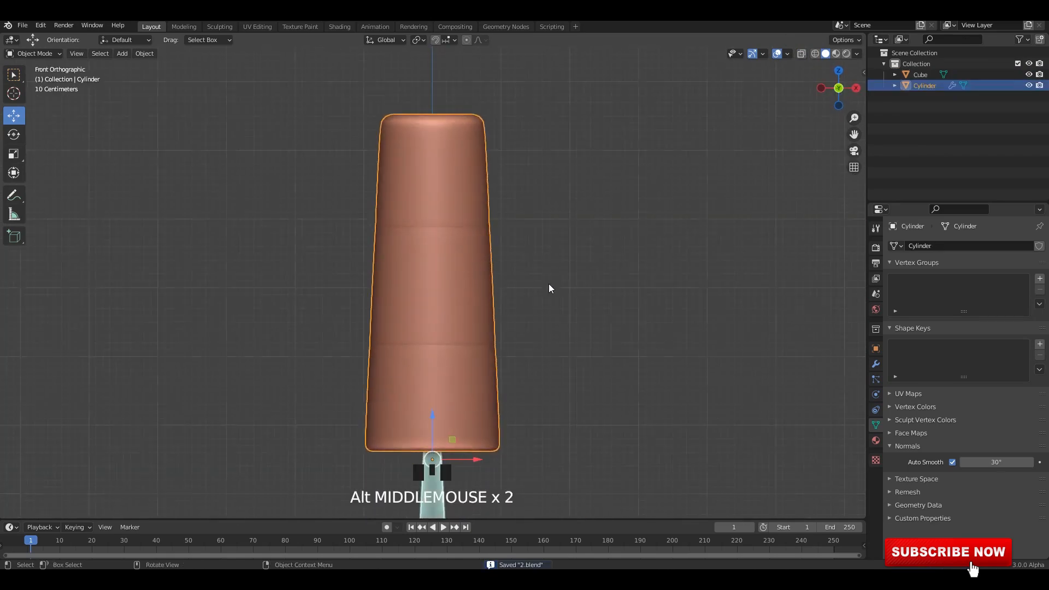
pyautogui.hotkey('ctrl', 's')
# Step: Switch to the Animation workspace and shrink the Dope Sheet to give the viewports more height
pyautogui.click(368, 26)
pyautogui.scroll(4, 182, 182)
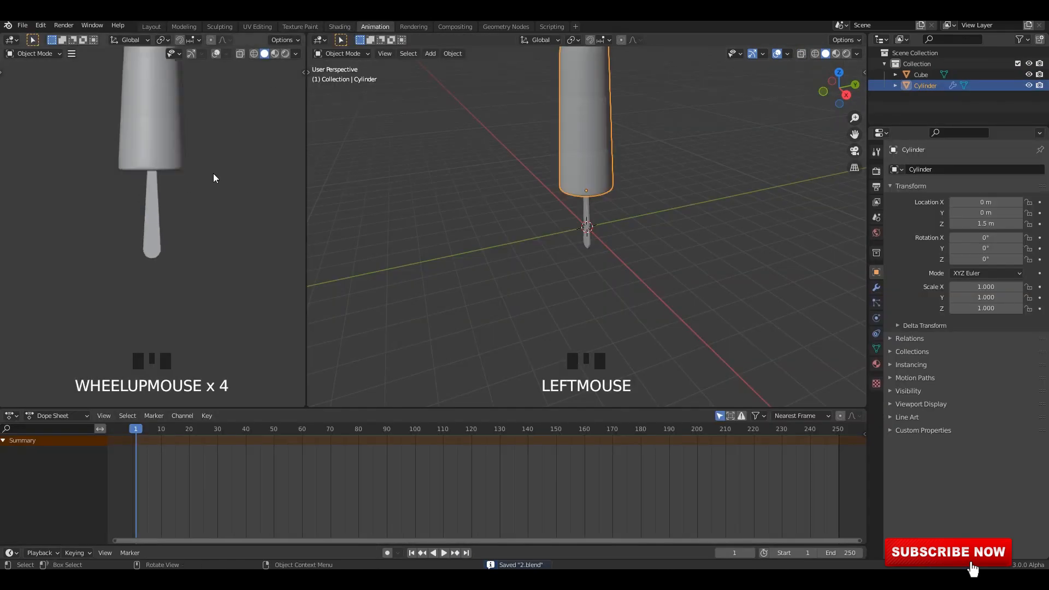
pyautogui.moveTo(451, 409); pyautogui.dragTo(450, 530)
pyautogui.scroll(-1, 180, 253)
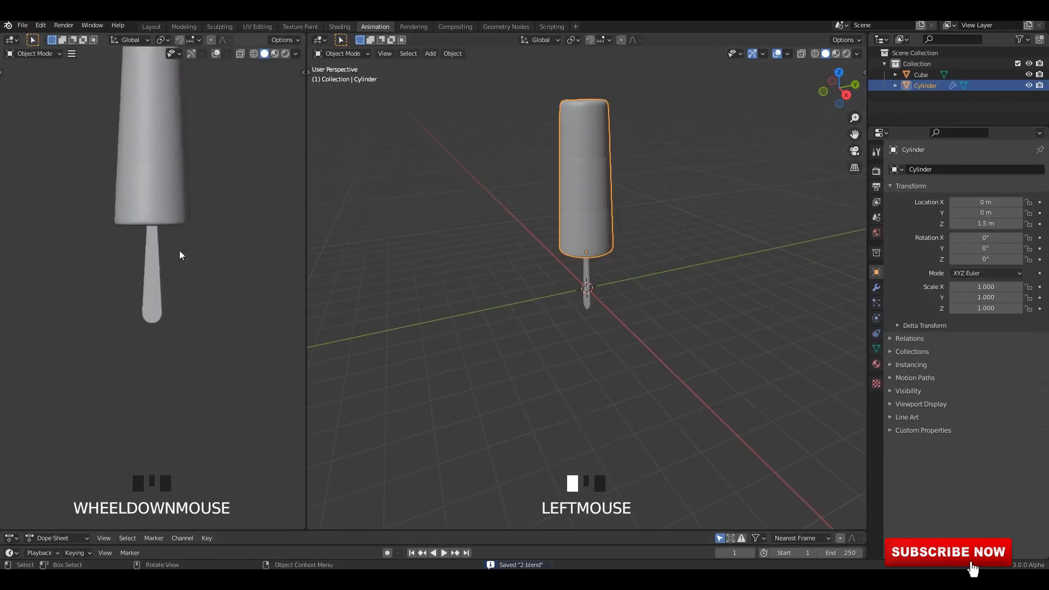
pyautogui.scroll(1, 180, 253)
# Step: Change the large viewport to the Shader Editor and hide its sidebar
pyautogui.click(319, 39)
pyautogui.click(332, 140)
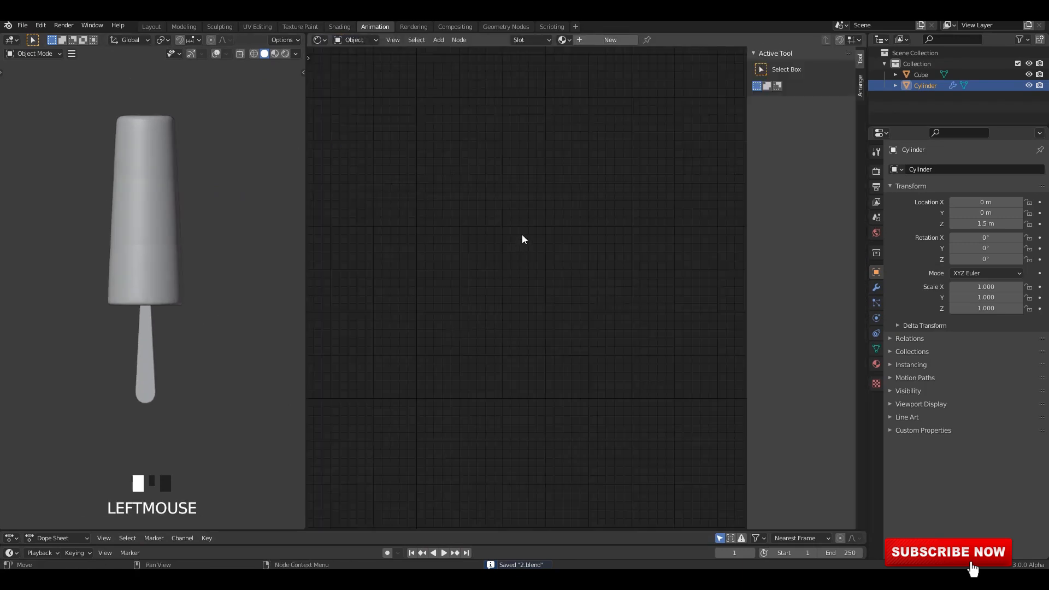
pyautogui.press('n')
# Step: Frame the whole lolly in front view in the narrow viewport with Material Preview shading
pyautogui.keyDown('alt'); pyautogui.middleClick(153, 212); pyautogui.keyUp('alt')
pyautogui.keyDown('alt'); pyautogui.middleClick(169, 212); pyautogui.keyUp('alt')
pyautogui.scroll(1, 175, 210)
pyautogui.keyDown('shift'); pyautogui.moveTo(181, 208); pyautogui.dragTo(177, 237, button='middle'); pyautogui.keyUp('shift')
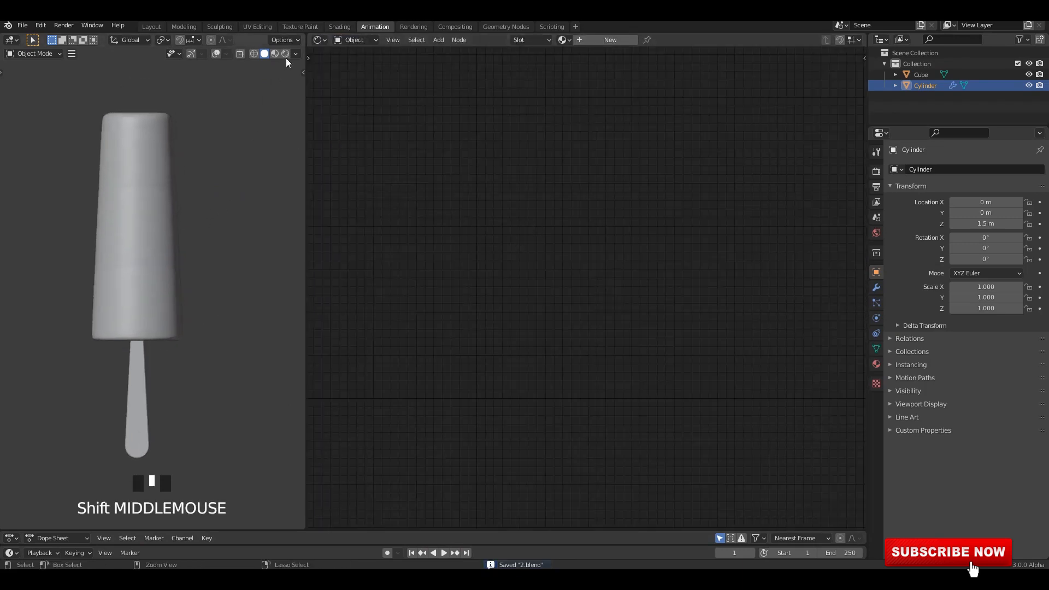
pyautogui.doubleClick(275, 53)
pyautogui.keyDown('shift'); pyautogui.moveTo(193, 200); pyautogui.dragTo(194, 205, button='middle'); pyautogui.keyUp('shift')
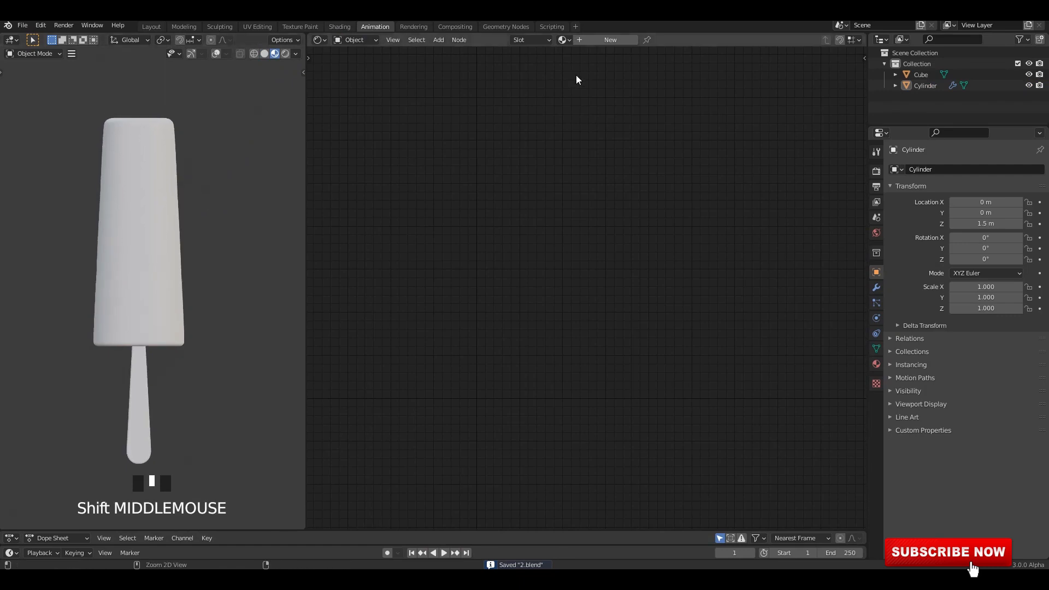
# Step: Create a new material on the cylinder and bring its nodes into view
pyautogui.click(610, 39)
pyautogui.scroll(2, 208, 245)
pyautogui.moveTo(207, 245)
pyautogui.keyDown('shift'); pyautogui.mouseDown(button='middle')
pyautogui.moveTo(191, 256)
pyautogui.moveTo(209, 238)
pyautogui.mouseUp(button='middle'); pyautogui.keyUp('shift')
pyautogui.keyDown('shift'); pyautogui.moveTo(488, 233); pyautogui.dragTo(532, 213, button='middle'); pyautogui.keyUp('shift')
# Step: Turn on the overlays in the narrow viewport, keeping the cylinder in Object Mode
pyautogui.press('Tab')
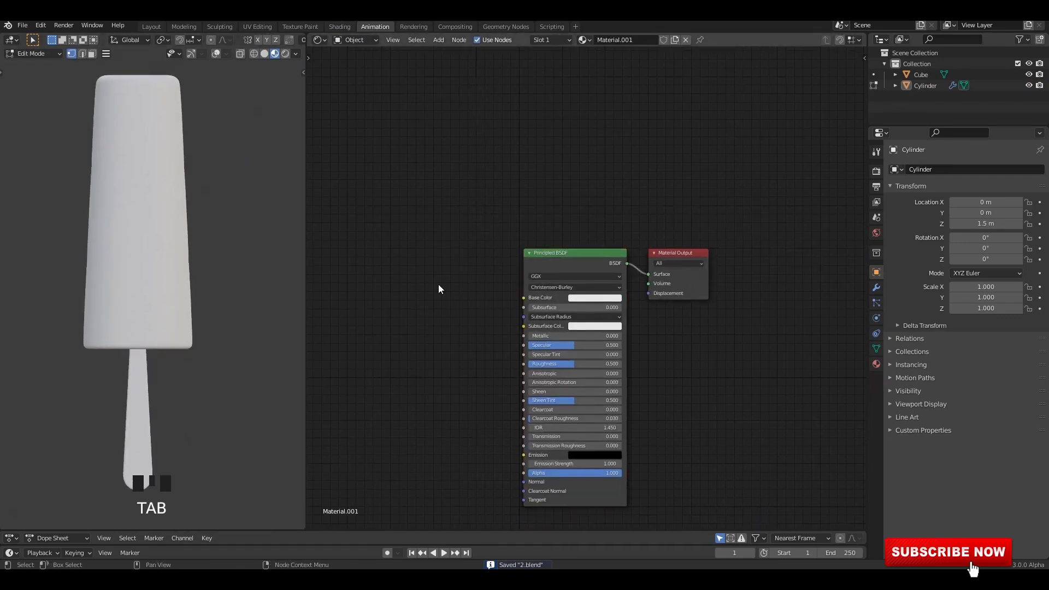
pyautogui.click(216, 53)
pyautogui.press('Tab')
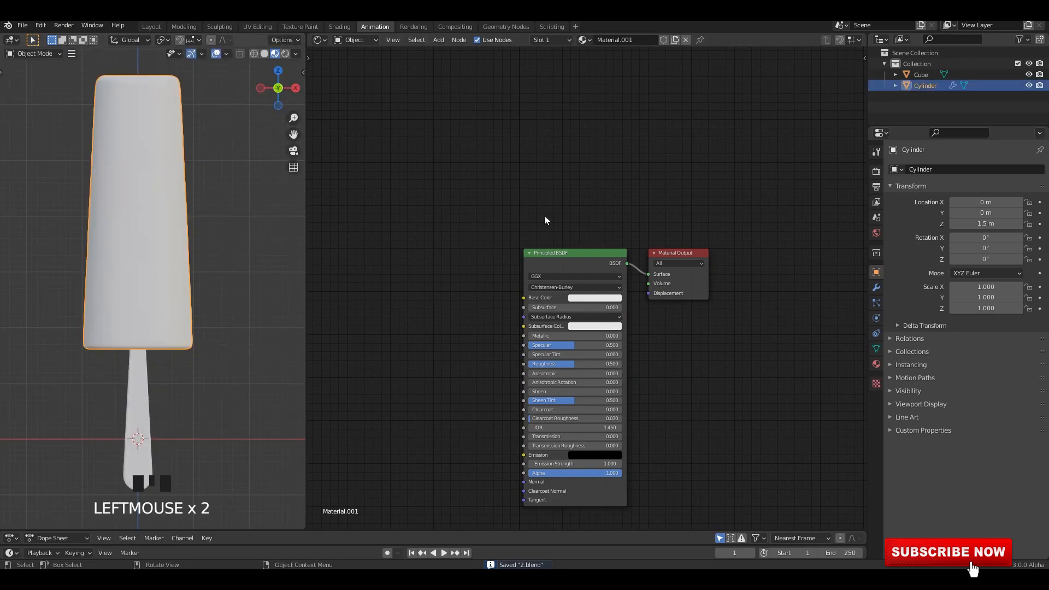
# Step: Unlink the cylinder's current material and create a fresh one in its place
pyautogui.scroll(2, 552, 229)
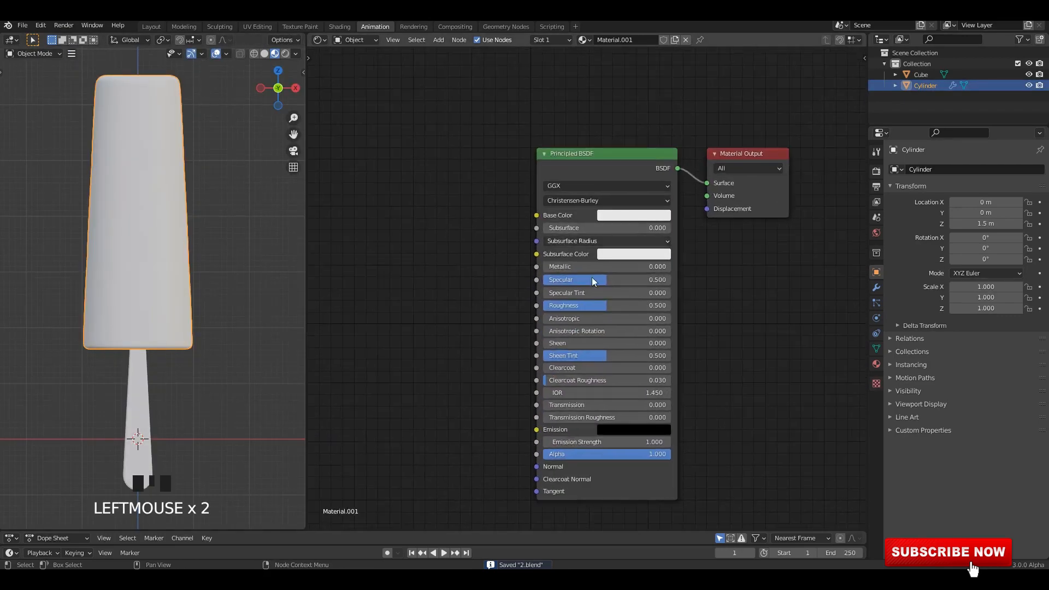
pyautogui.click(686, 40)
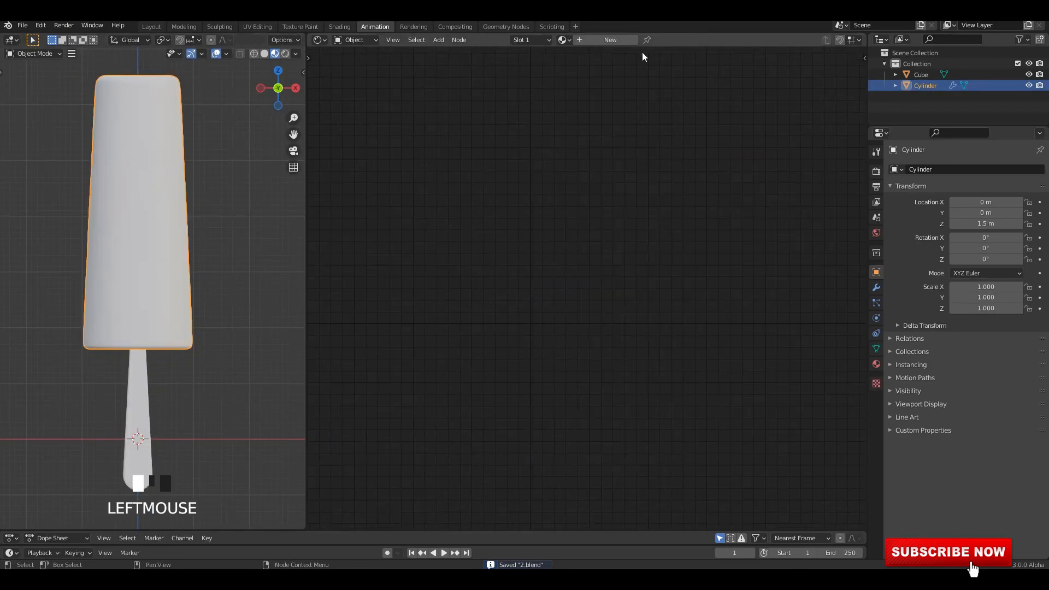
pyautogui.click(610, 39)
pyautogui.scroll(3, 615, 292)
pyautogui.moveTo(623, 208); pyautogui.dragTo(612, 260, button='middle')
pyautogui.moveTo(329, 203); pyautogui.dragTo(451, 198, button='middle')
# Step: Add an Ambient Occlusion node before the Principled BSDF node
pyautogui.hotkey('shift', 'a')
pyautogui.click(451, 198)
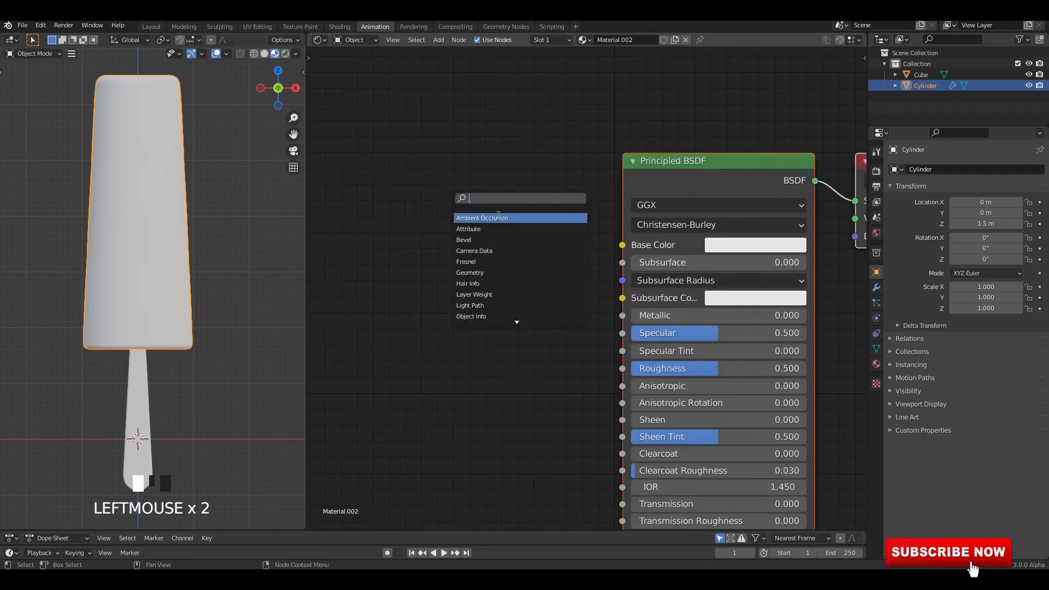
pyautogui.click(498, 216)
pyautogui.click(332, 188)
pyautogui.moveTo(332, 188); pyautogui.dragTo(457, 206, button='middle')
pyautogui.moveTo(495, 219); pyautogui.dragTo(464, 210)
pyautogui.hotkey('shift', 'a')
pyautogui.click(532, 176)
pyautogui.write('COL')
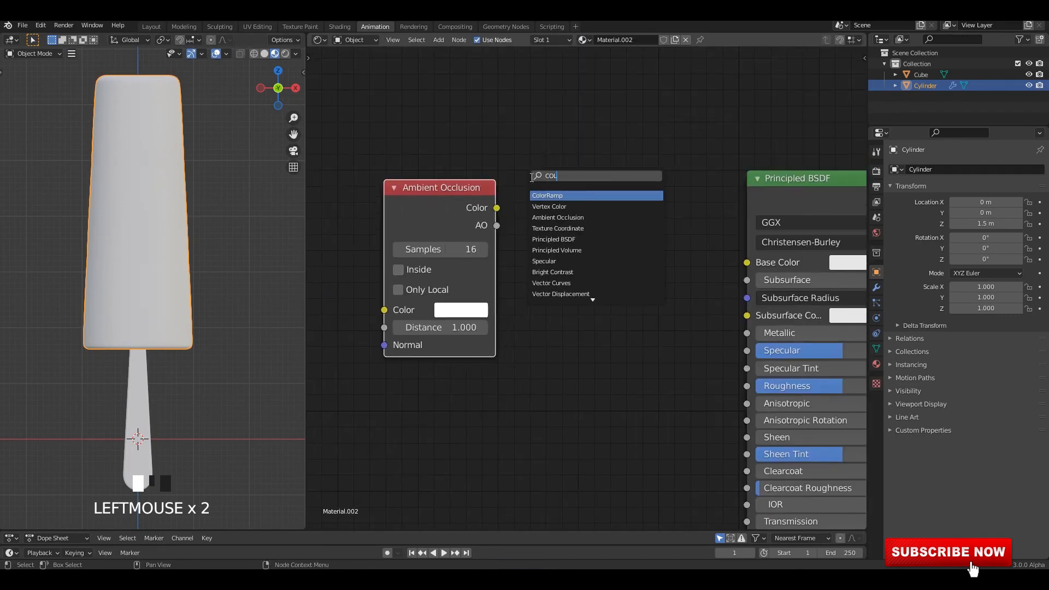
pyautogui.click(551, 200)
pyautogui.press('Escape')
# Step: Add a ColorRamp node between the Ambient Occlusion and Principled BSDF nodes
pyautogui.hotkey('shift', 'a')
pyautogui.click(548, 200)
pyautogui.write('COL')
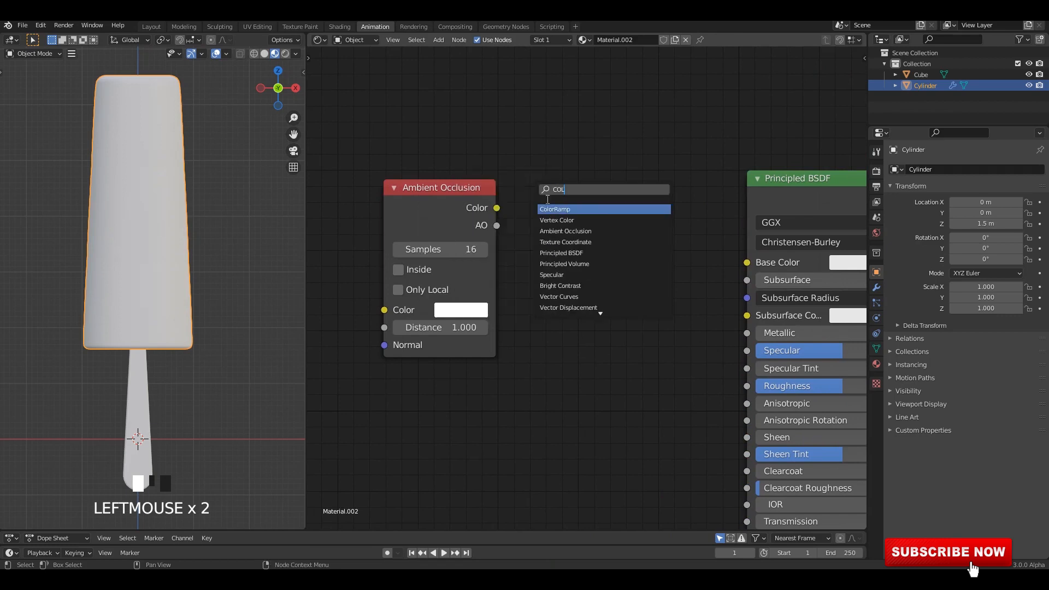
pyautogui.click(556, 209)
pyautogui.click(554, 215)
# Step: Connect Ambient Occlusion Color to the ColorRamp's Fac, and the ColorRamp's Color to the Principled BSDF's Base Color
pyautogui.moveTo(487, 199); pyautogui.dragTo(417, 201)
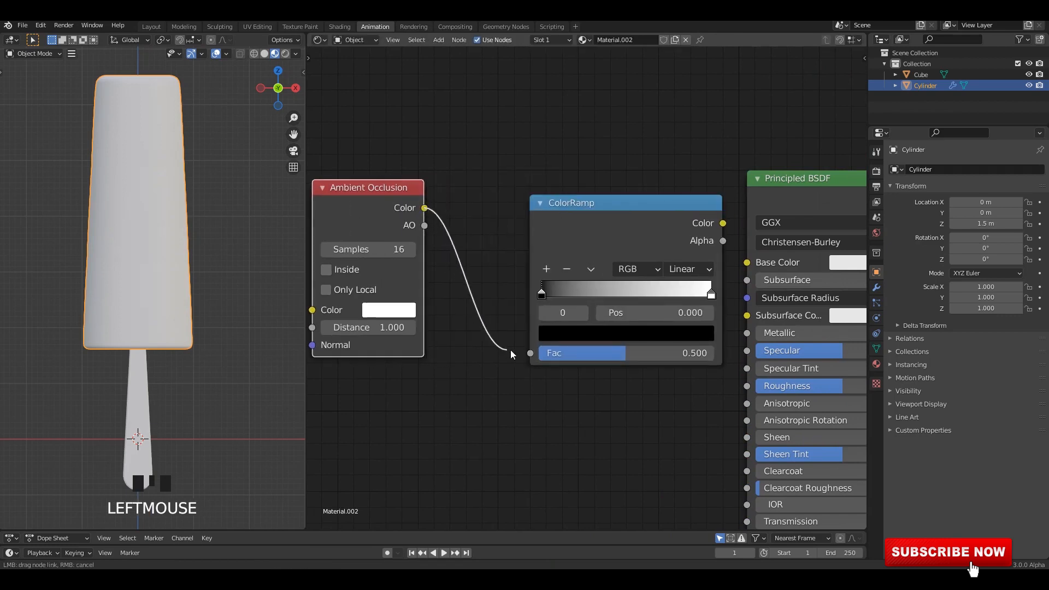
pyautogui.moveTo(510, 354); pyautogui.dragTo(526, 354)
pyautogui.moveTo(608, 201); pyautogui.dragTo(577, 199)
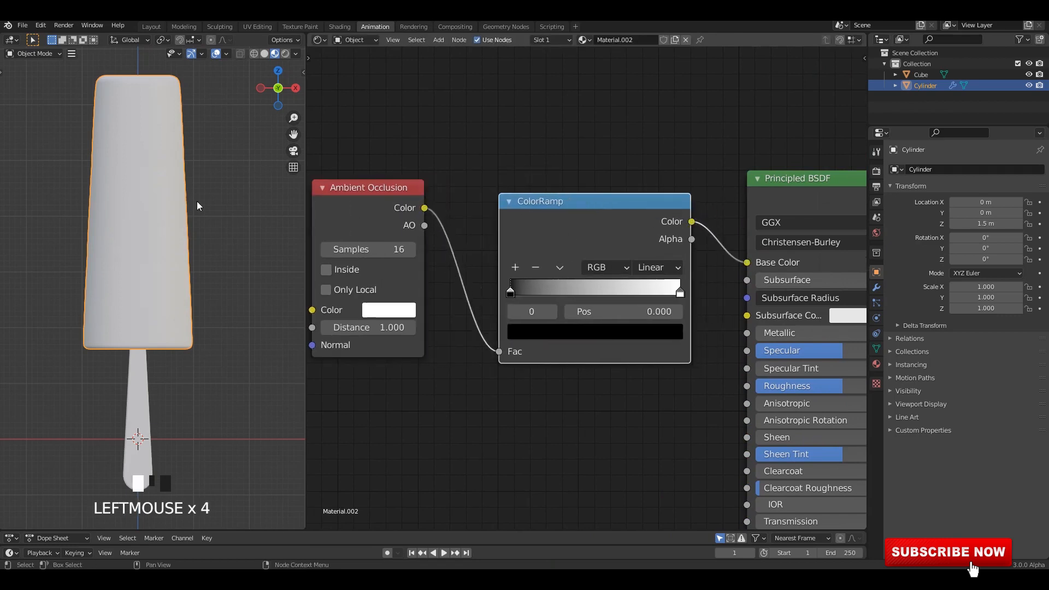
# Step: Save the file and change the ColorRamp's white end stop to a bright orange-red
pyautogui.scroll(2, 198, 205)
pyautogui.hotkey('ctrl', 's')
pyautogui.click(679, 291)
pyautogui.click(664, 333)
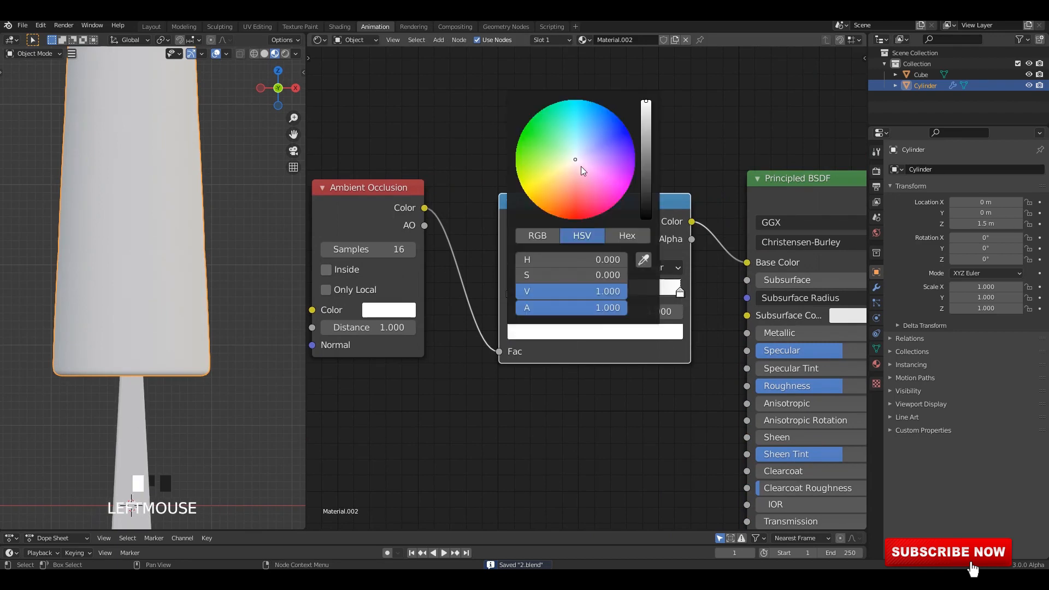
pyautogui.moveTo(581, 166); pyautogui.dragTo(575, 217)
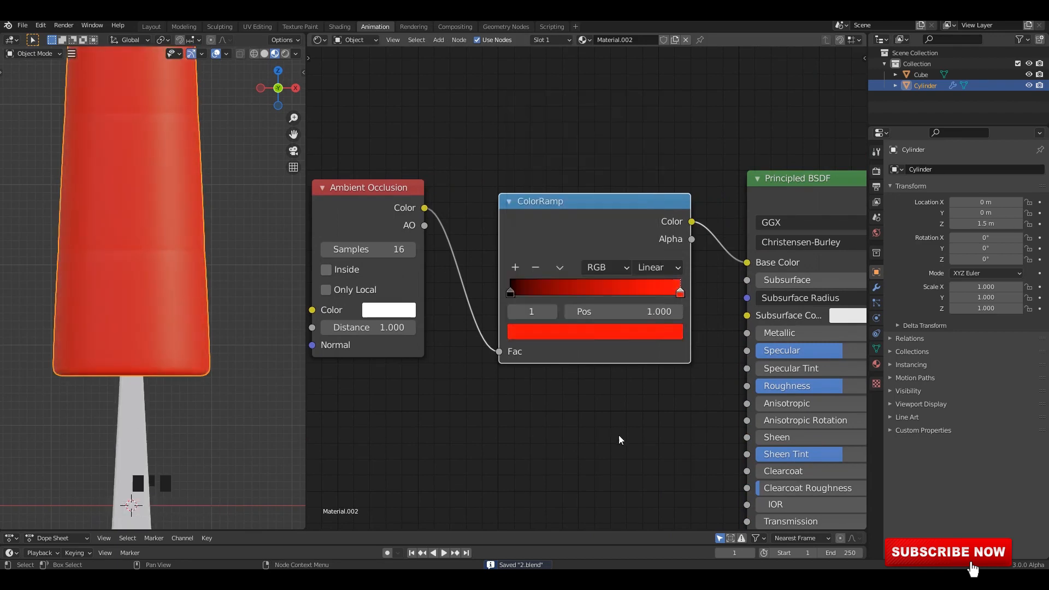
pyautogui.click(666, 331)
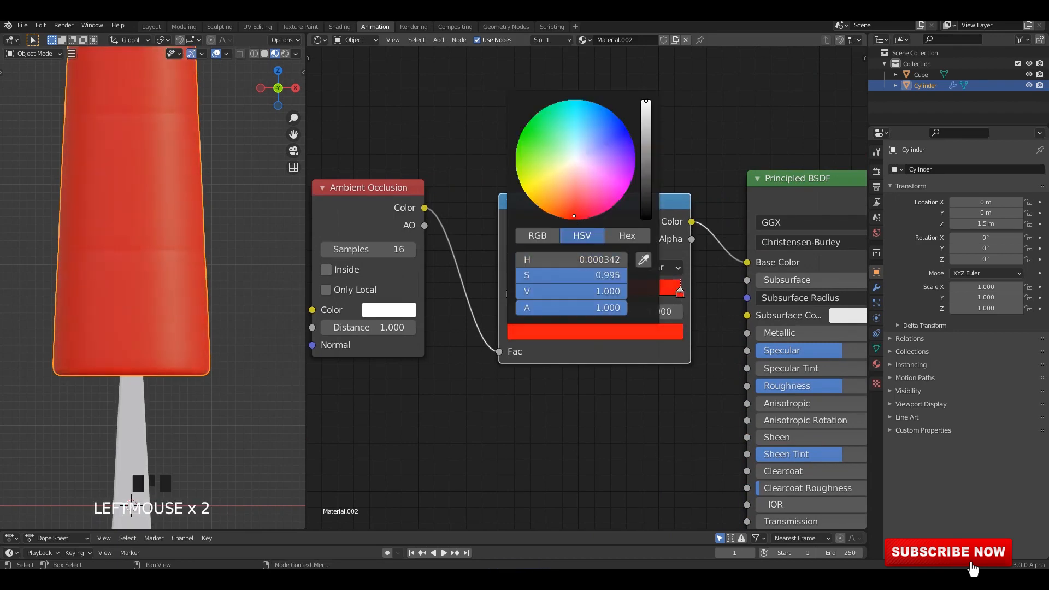
pyautogui.moveTo(575, 211); pyautogui.dragTo(569, 209)
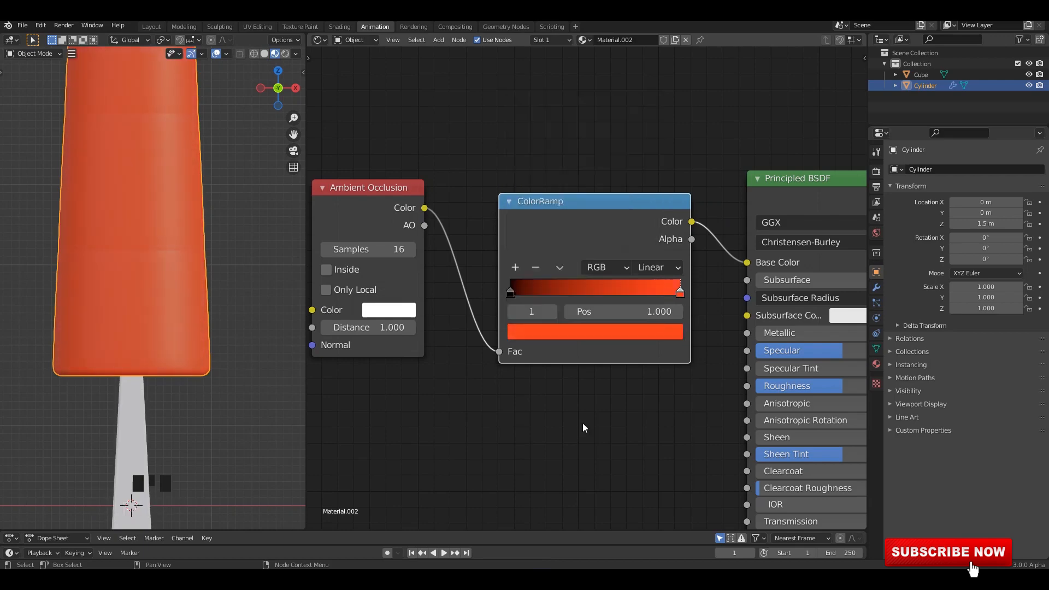
# Step: Set the Principled BSDF's Specular to 1.000
pyautogui.scroll(-3, 588, 383)
pyautogui.moveTo(685, 364); pyautogui.dragTo(539, 350, button='middle')
pyautogui.scroll(3, 579, 346)
pyautogui.moveTo(630, 328); pyautogui.dragTo(726, 328)
pyautogui.scroll(2, 264, 249)
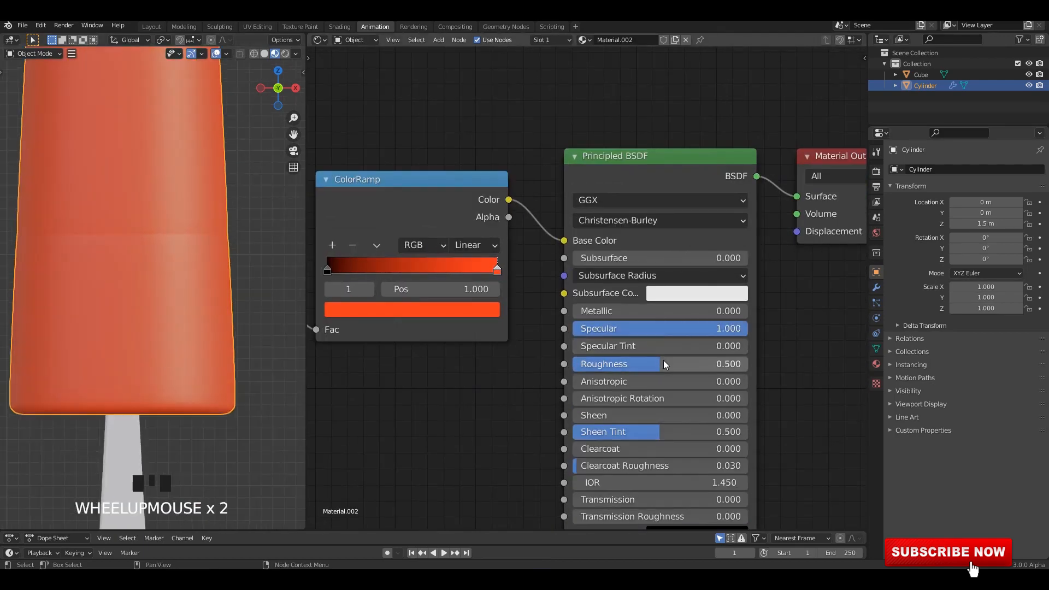
# Step: Enable Ambient Occlusion, Bloom and Screen Space Reflections in the Eevee render settings
pyautogui.click(877, 189)
pyautogui.click(877, 171)
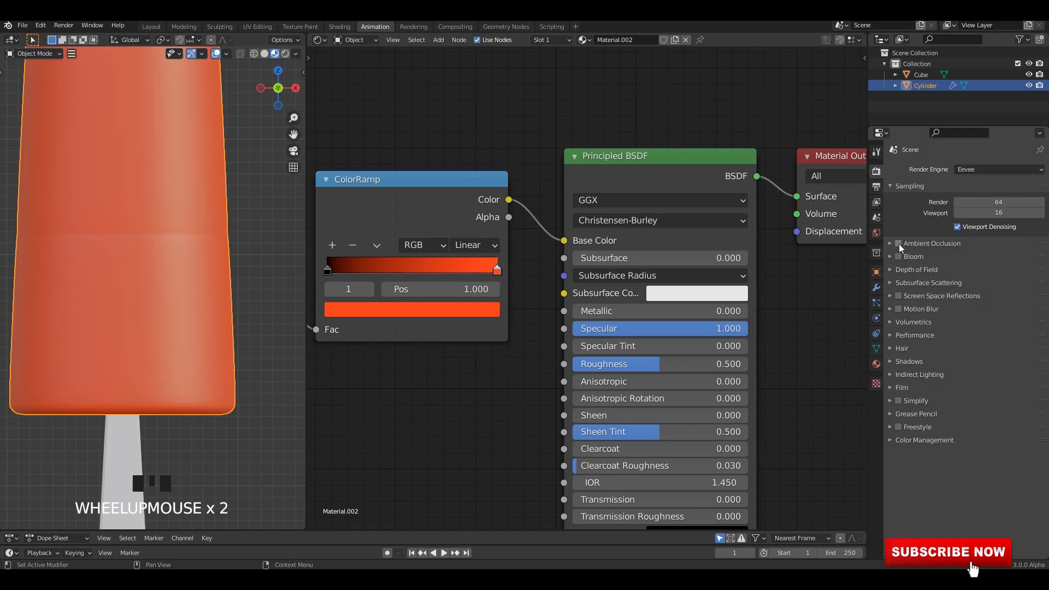
pyautogui.click(907, 248)
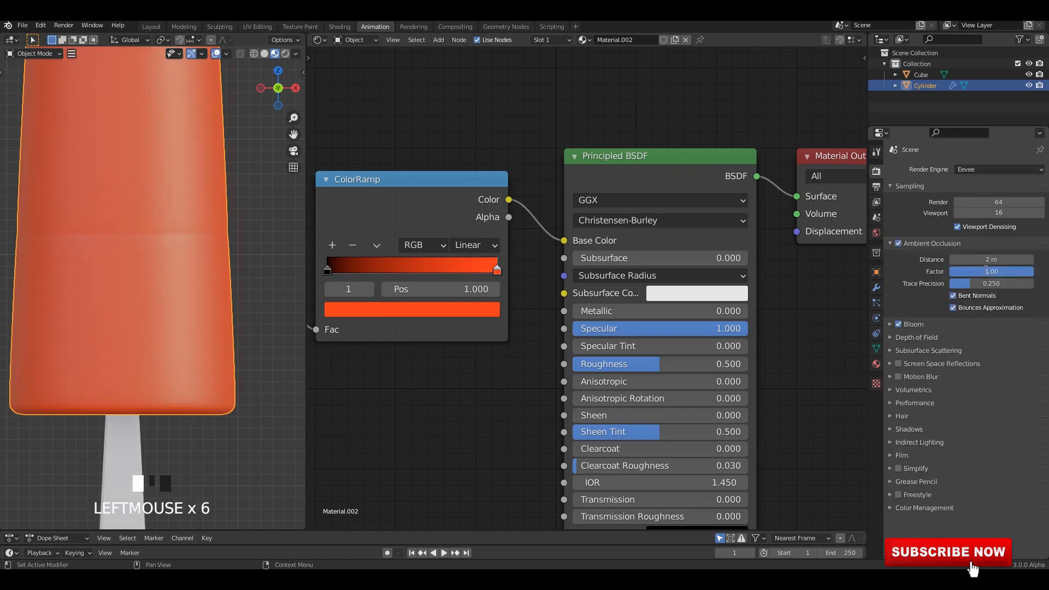
pyautogui.click(913, 245)
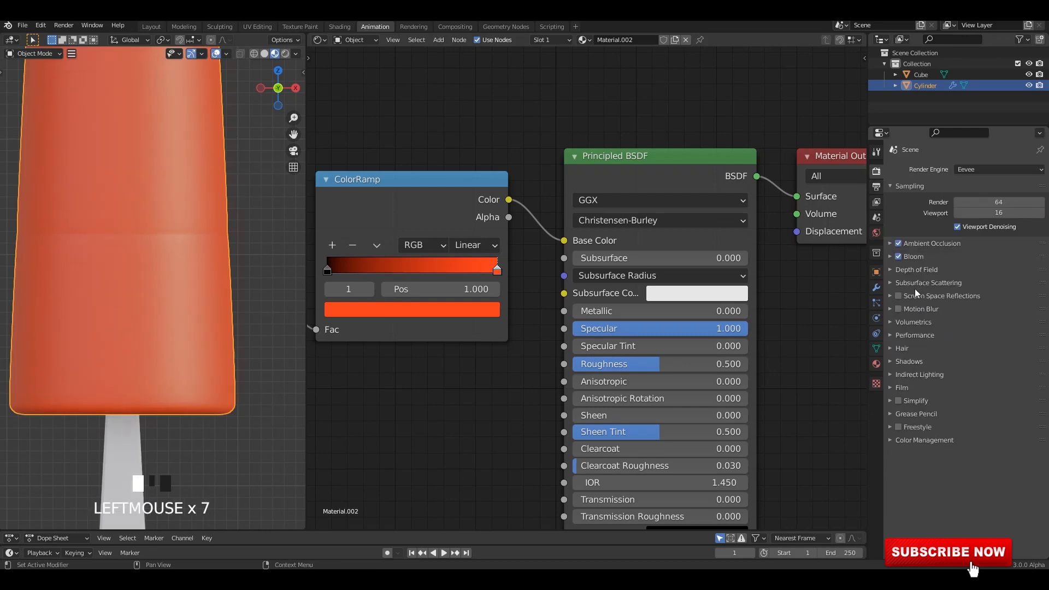
# Step: Set the colour management look to Very High Contrast
pyautogui.click(924, 439)
pyautogui.click(998, 485)
pyautogui.click(984, 460)
pyautogui.scroll(-4, 253, 258)
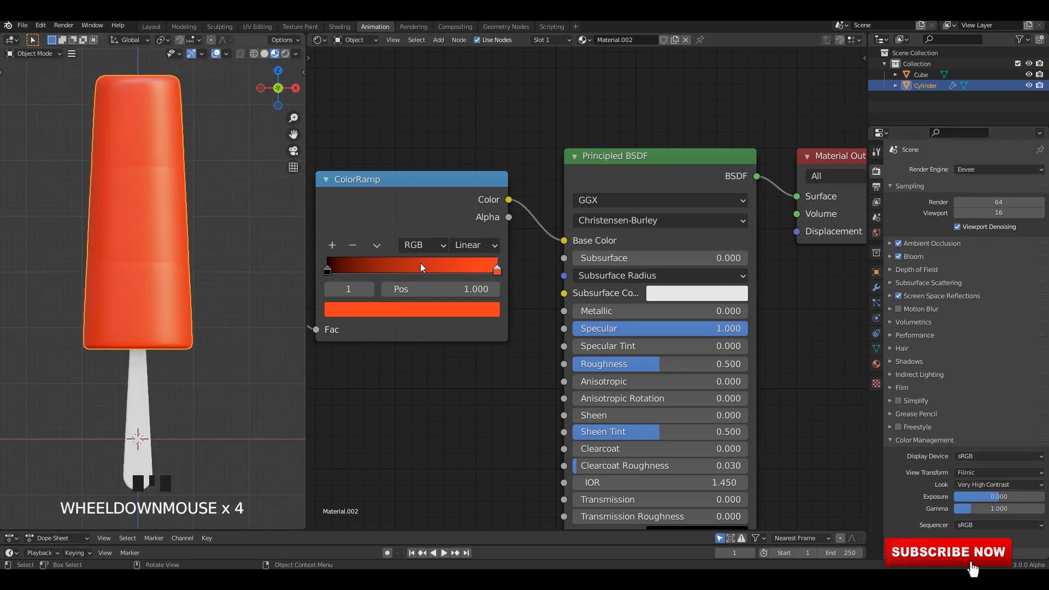
# Step: Set the Principled BSDF's Subsurface to 0.227 with a bright red Subsurface Color, and save the file
pyautogui.scroll(3, 588, 285)
pyautogui.hotkey('ctrl', 's')
pyautogui.moveTo(621, 272); pyautogui.dragTo(606, 238, button='middle')
pyautogui.moveTo(573, 218); pyautogui.dragTo(587, 215)
pyautogui.scroll(2, 592, 215)
pyautogui.click(712, 251)
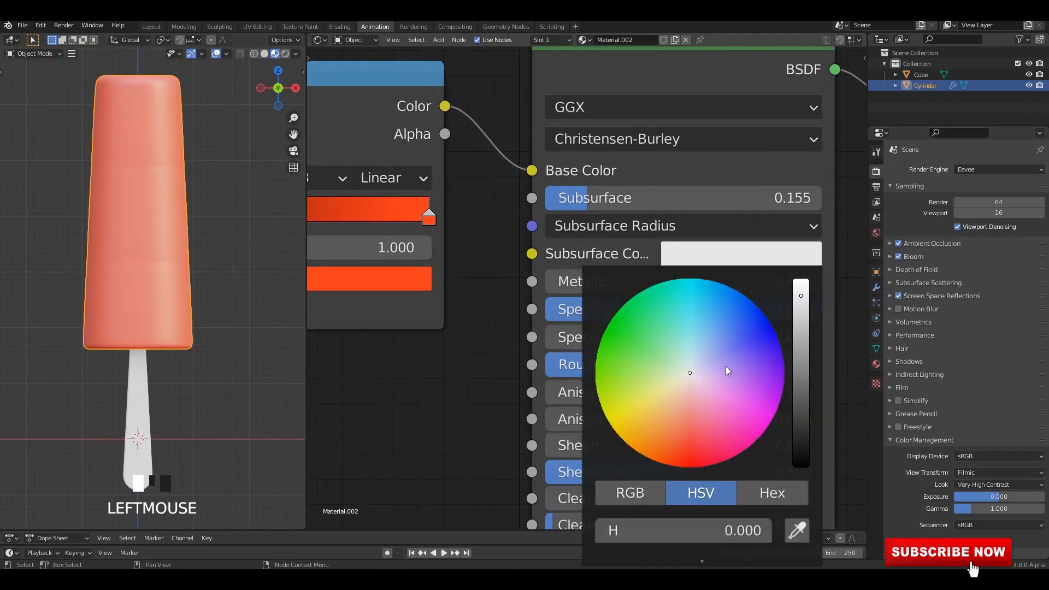
pyautogui.click(692, 463)
pyautogui.moveTo(598, 202); pyautogui.dragTo(744, 200)
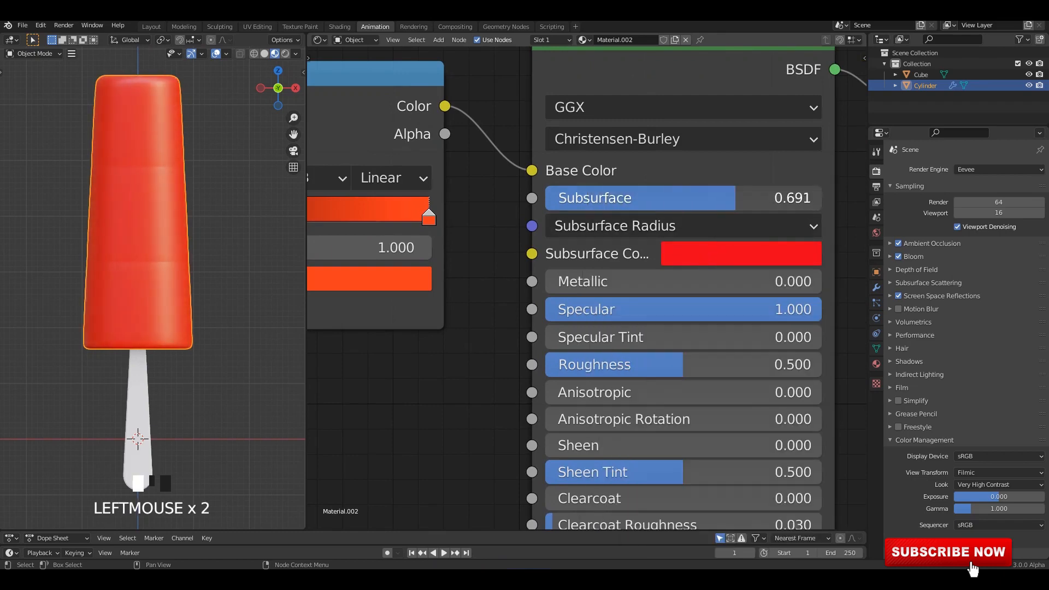
pyautogui.click(254, 300)
pyautogui.scroll(3, 254, 299)
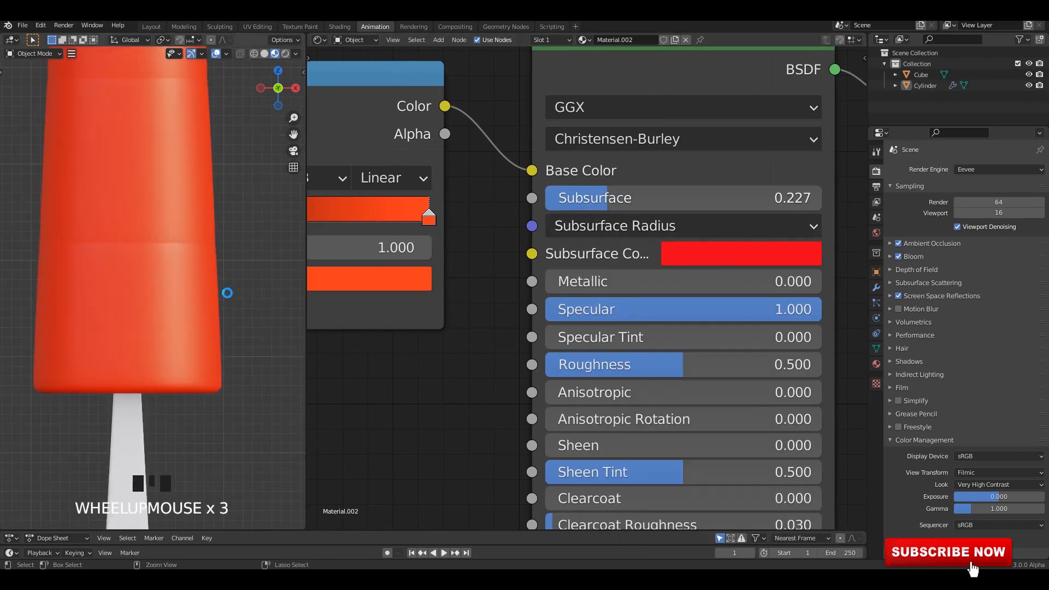
pyautogui.hotkey('ctrl', 's')
# Step: Set the Principled BSDF's Roughness to 0.3 and save the file
pyautogui.scroll(-4, 384, 349)
pyautogui.moveTo(458, 373); pyautogui.dragTo(539, 367, button='middle')
pyautogui.scroll(1, 538, 368)
pyautogui.click(725, 343)
pyautogui.write('0.3')
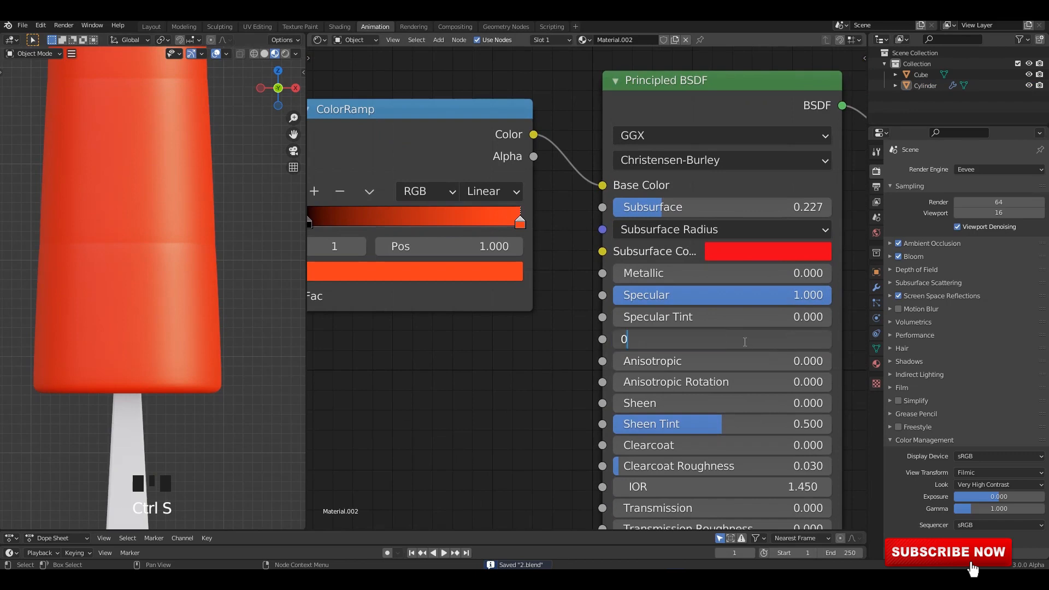
pyautogui.press('Return')
pyautogui.scroll(1, 252, 317)
pyautogui.hotkey('ctrl', 's')
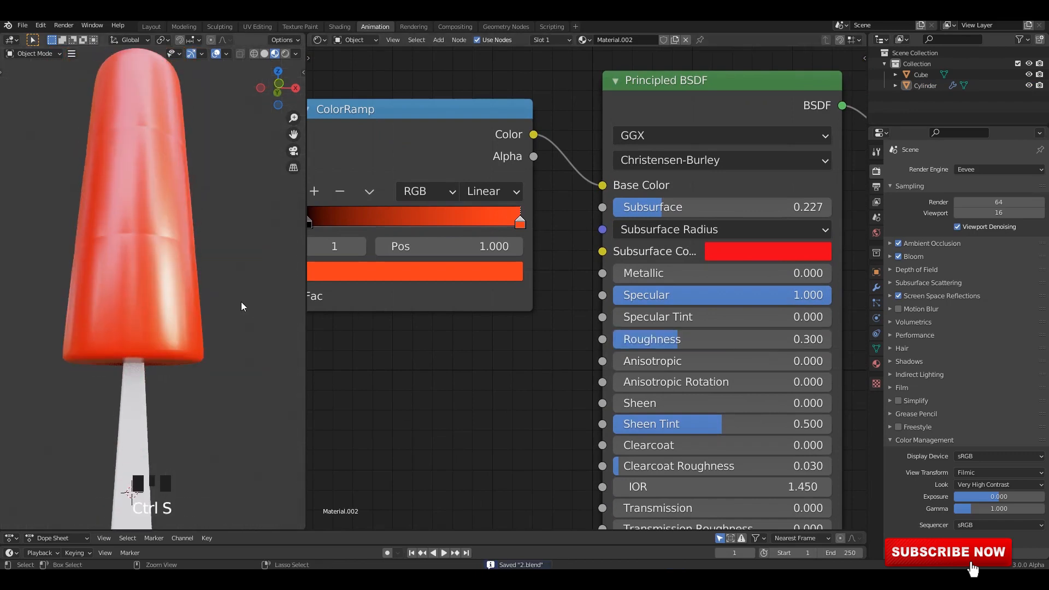
# Step: Add a Noise Texture node with Mapping and Texture Coordinate nodes below the ColorRamp, and preview it on the lolly
pyautogui.moveTo(500, 340); pyautogui.dragTo(671, 268, button='middle')
pyautogui.scroll(-1, 536, 307)
pyautogui.hotkey('shift', 'a')
pyautogui.click(541, 308)
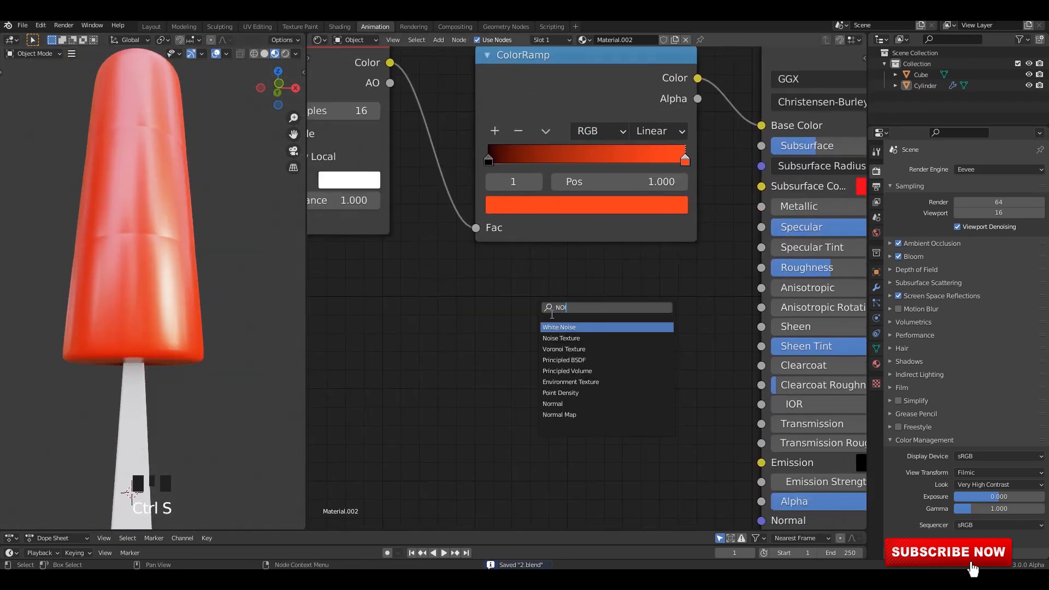
pyautogui.click(578, 339)
pyautogui.scroll(2, 573, 307)
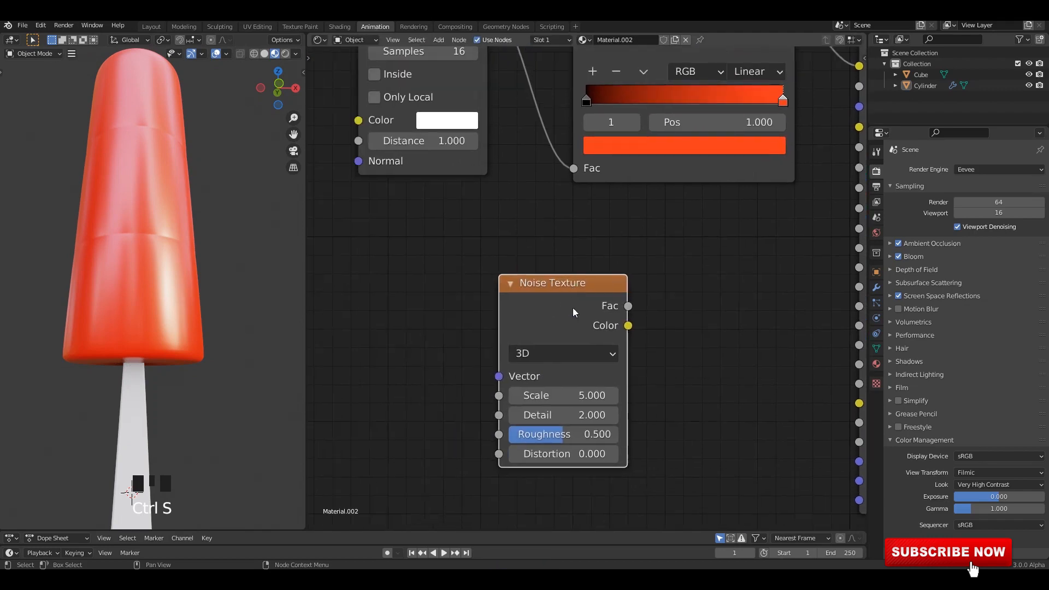
pyautogui.click(492, 330)
pyautogui.keyDown('ctrl'); pyautogui.keyDown('shift'); pyautogui.click(516, 336); pyautogui.keyUp('shift'); pyautogui.keyUp('ctrl')
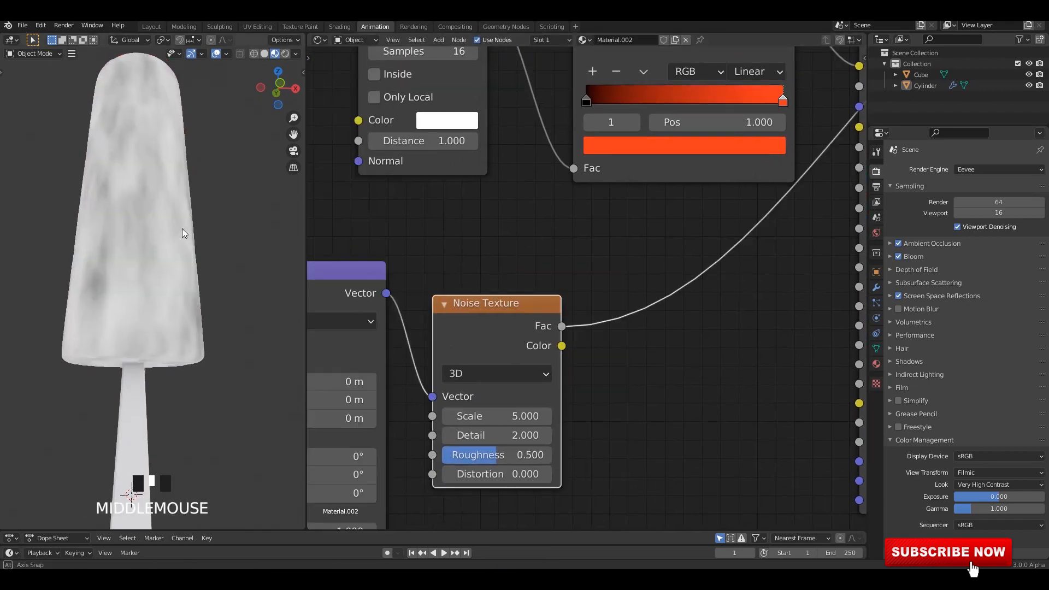
# Step: Feed the noise's Mapping node from the Texture Coordinate's Object output instead of Generated
pyautogui.moveTo(182, 232); pyautogui.dragTo(197, 230, button='middle')
pyautogui.scroll(3, 617, 269)
pyautogui.moveTo(360, 288); pyautogui.dragTo(500, 301, button='middle')
pyautogui.scroll(-1, 500, 301)
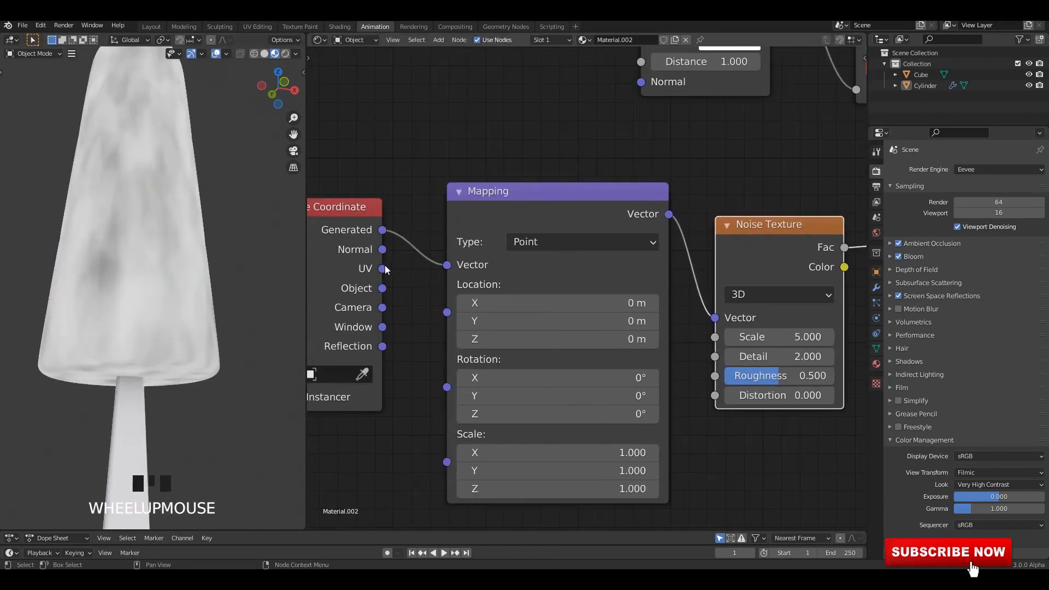
pyautogui.moveTo(471, 272); pyautogui.dragTo(467, 270)
pyautogui.moveTo(137, 276); pyautogui.dragTo(145, 247, button='middle')
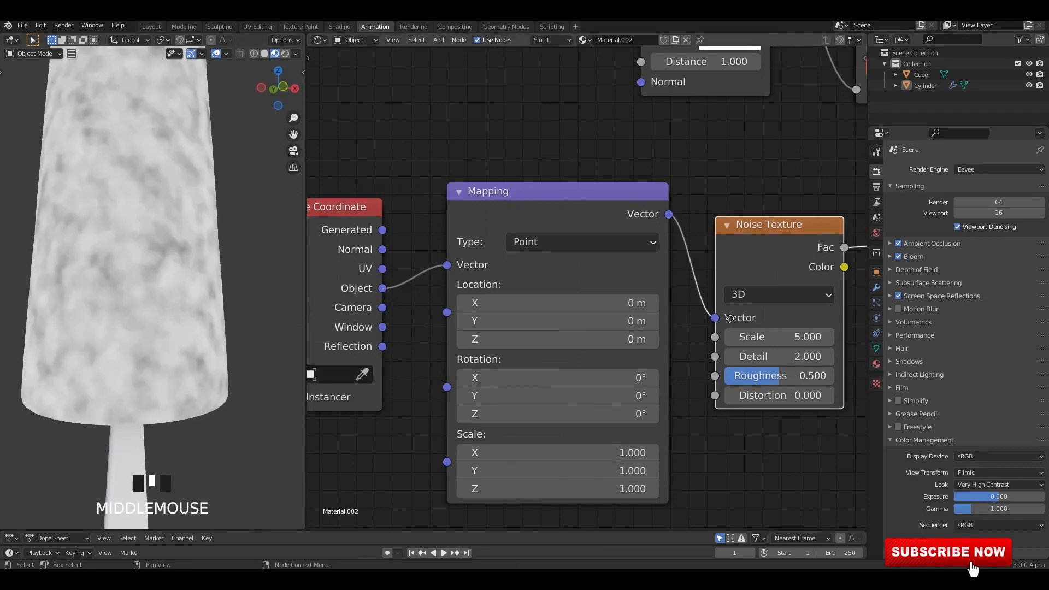
# Step: Set the Noise Texture's Scale to 38.900 and save the file
pyautogui.moveTo(776, 337); pyautogui.dragTo(682, 343, button='middle')
pyautogui.moveTo(686, 343); pyautogui.dragTo(880, 344)
pyautogui.hotkey('ctrl', 's')
pyautogui.scroll(-6, 701, 323)
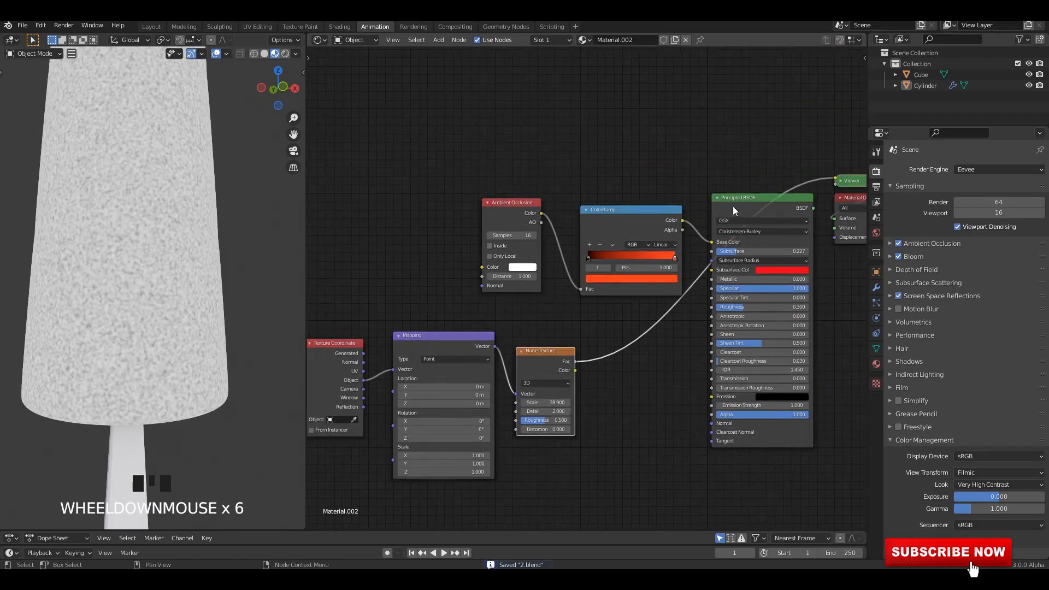
# Step: Connect the Noise Texture's Fac to the Principled BSDF's Normal, preview the Principled BSDF again and save
pyautogui.moveTo(717, 425); pyautogui.dragTo(717, 424)
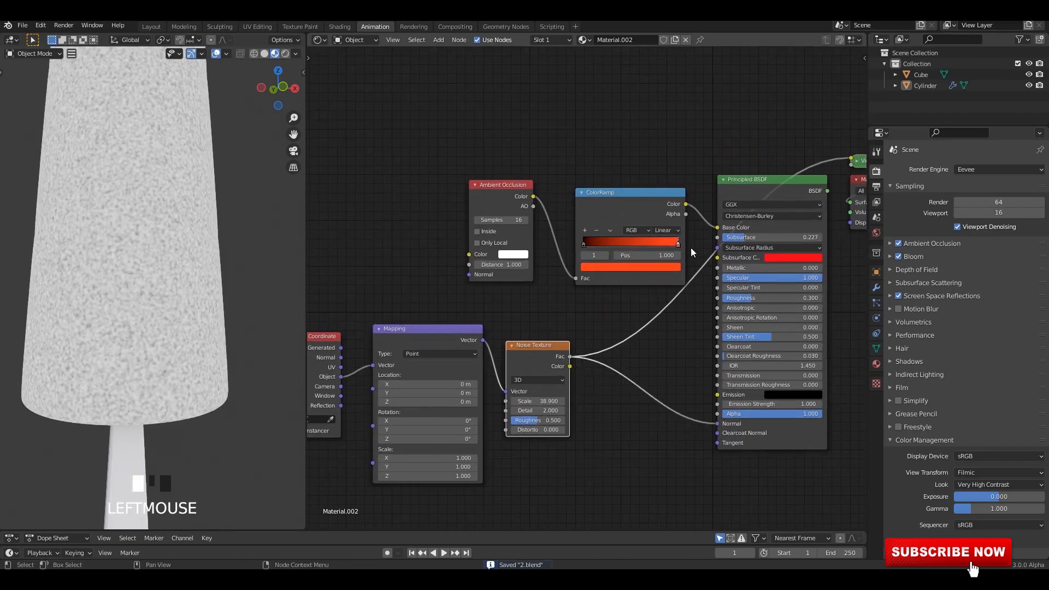
pyautogui.keyDown('ctrl'); pyautogui.keyDown('shift'); pyautogui.click(740, 186); pyautogui.keyUp('shift'); pyautogui.keyUp('ctrl')
pyautogui.scroll(1, 328, 256)
pyautogui.moveTo(268, 263); pyautogui.dragTo(227, 267, button='middle')
pyautogui.hotkey('ctrl', 's')
pyautogui.click(188, 224)
pyautogui.rightClick(188, 224)
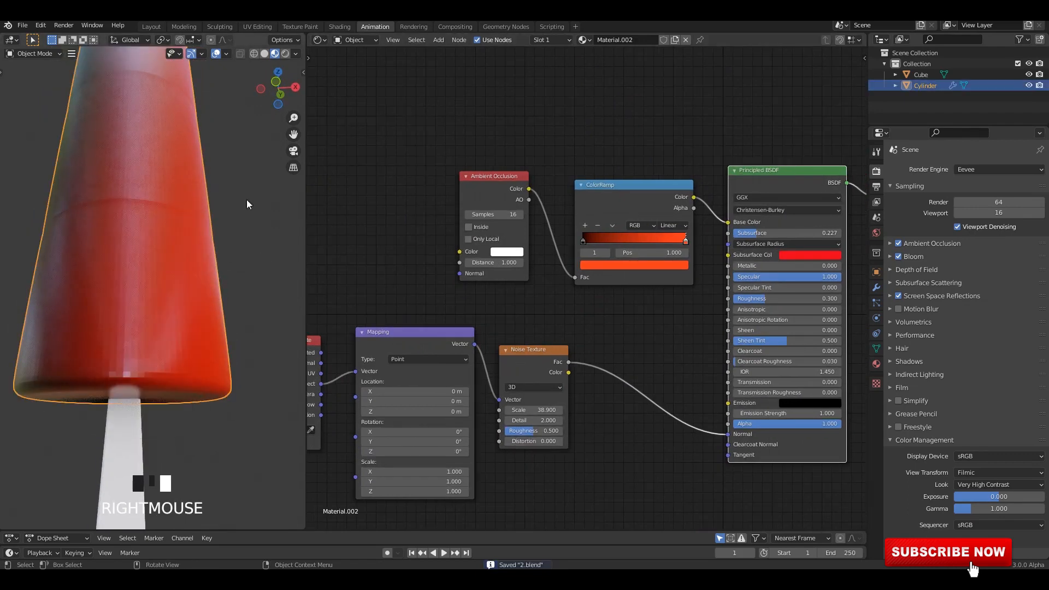
# Step: Insert a Bump node into the link between the Noise Texture and the Principled BSDF's Normal
pyautogui.scroll(2, 715, 413)
pyautogui.hotkey('shift', 'a')
pyautogui.click(647, 326)
pyautogui.write('bum')
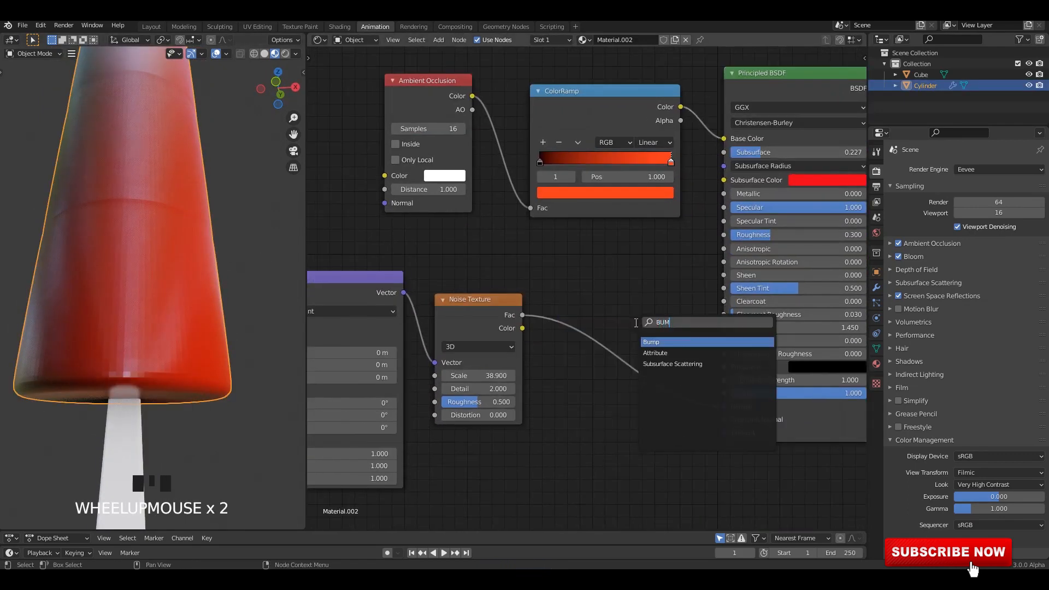
pyautogui.click(656, 341)
pyautogui.click(606, 339)
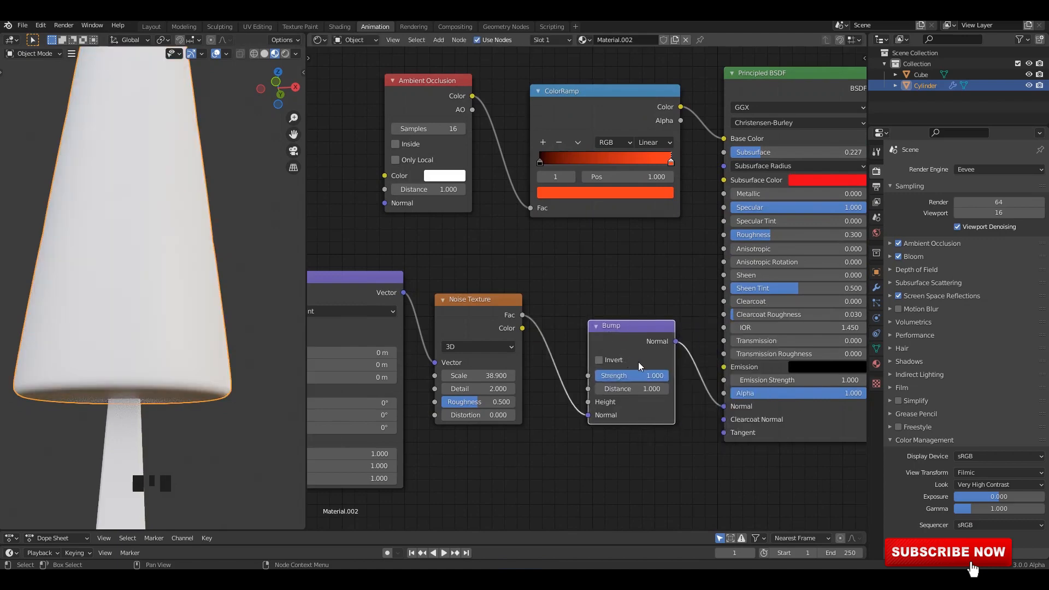
pyautogui.click(264, 260)
pyautogui.moveTo(265, 260); pyautogui.dragTo(256, 249, button='middle')
pyautogui.scroll(2, 628, 377)
pyautogui.moveTo(590, 435); pyautogui.dragTo(598, 425, button='middle')
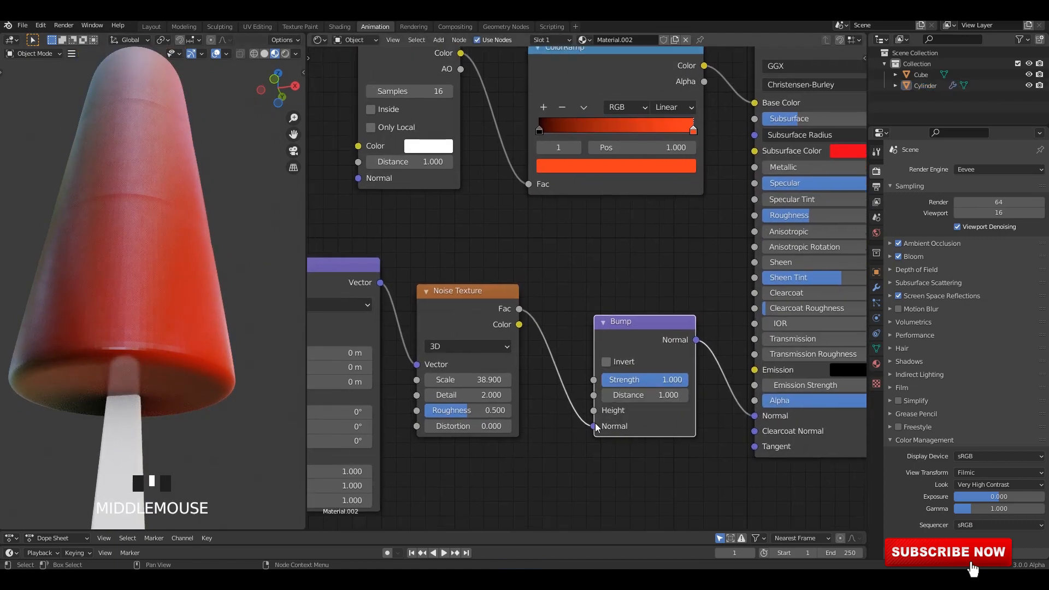
# Step: Move the Noise Texture's Fac link from the Bump node's Normal input to its Height input
pyautogui.moveTo(594, 416); pyautogui.dragTo(593, 411)
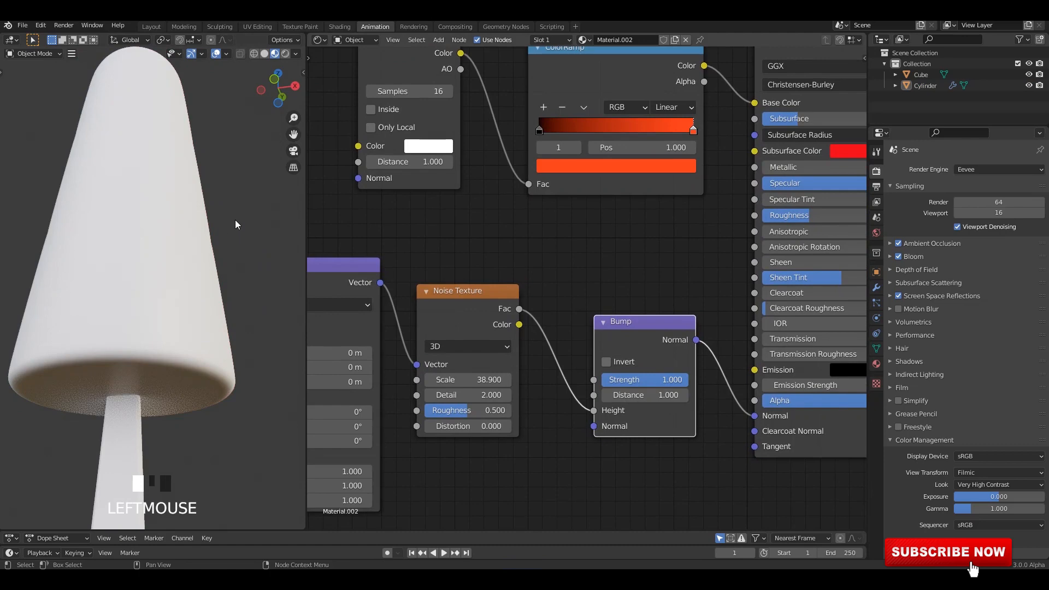
pyautogui.moveTo(251, 215)
pyautogui.mouseDown(button='middle')
pyautogui.moveTo(172, 253)
pyautogui.moveTo(352, 326)
pyautogui.mouseUp(button='middle')
pyautogui.scroll(2, 169, 246)
pyautogui.scroll(2, 634, 405)
# Step: Set the Bump node's Strength to 0.708 and save the file
pyautogui.moveTo(635, 405); pyautogui.dragTo(629, 389, button='middle')
pyautogui.scroll(1, 629, 389)
pyautogui.moveTo(675, 385); pyautogui.dragTo(644, 386)
pyautogui.scroll(-4, 162, 254)
pyautogui.moveTo(270, 275)
pyautogui.mouseDown(button='middle')
pyautogui.moveTo(183, 279)
pyautogui.moveTo(238, 283)
pyautogui.moveTo(241, 262)
pyautogui.moveTo(262, 257)
pyautogui.mouseUp(button='middle')
pyautogui.hotkey('ctrl', 's')
# Step: Move the Texture Coordinate, Mapping and Noise Texture nodes closer to the Bump node
pyautogui.scroll(-4, 465, 251)
pyautogui.moveTo(466, 251); pyautogui.dragTo(579, 289, button='middle')
pyautogui.scroll(-5, 578, 288)
pyautogui.moveTo(360, 259); pyautogui.dragTo(588, 337)
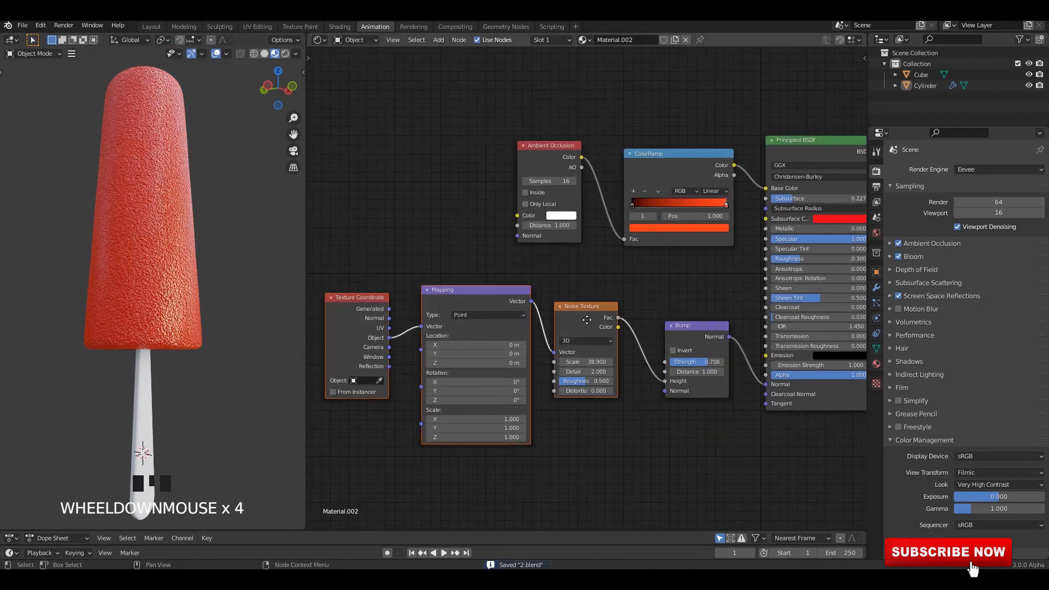
pyautogui.press('g')
pyautogui.click(612, 343)
# Step: Move the Ambient Occlusion and ColorRamp nodes upward to free space in the node tree
pyautogui.moveTo(683, 280); pyautogui.dragTo(624, 384, button='middle')
pyautogui.moveTo(388, 191); pyautogui.dragTo(579, 278)
pyautogui.press('g')
pyautogui.click(555, 195)
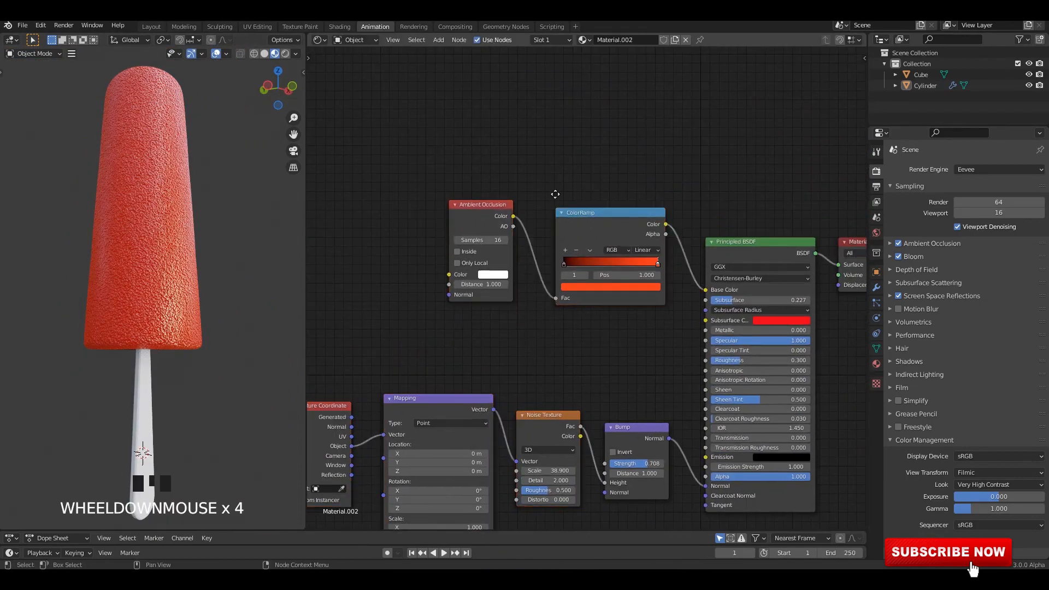
pyautogui.moveTo(555, 194); pyautogui.dragTo(567, 244, button='middle')
pyautogui.moveTo(485, 205); pyautogui.dragTo(612, 278)
pyautogui.press('g')
pyautogui.click(603, 238)
# Step: Add a Gradient Texture node beside the Ambient Occlusion node and preview it on the lolly
pyautogui.hotkey('shift', 'a')
pyautogui.click(565, 151)
pyautogui.write('GRA')
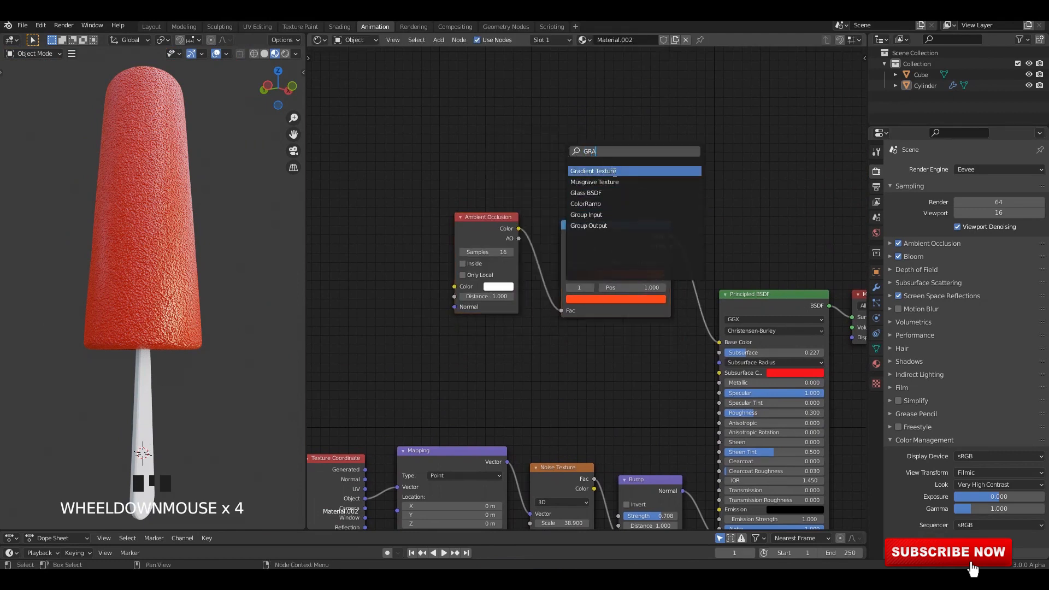
pyautogui.click(615, 170)
pyautogui.click(388, 346)
pyautogui.moveTo(388, 346); pyautogui.dragTo(480, 321, button='middle')
pyautogui.keyDown('ctrl'); pyautogui.keyDown('shift'); pyautogui.click(479, 321); pyautogui.keyUp('shift'); pyautogui.keyUp('ctrl')
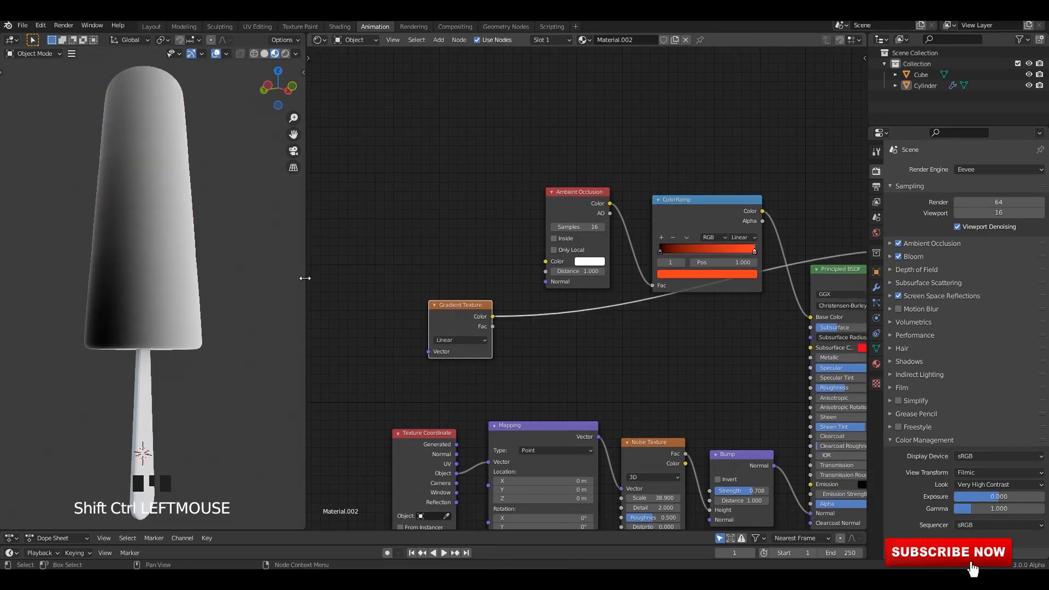
# Step: Give the Gradient Texture Mapping and Texture Coordinate nodes, and drive the Mapping from the Object output
pyautogui.moveTo(427, 299); pyautogui.dragTo(536, 294, button='middle')
pyautogui.scroll(1, 536, 294)
pyautogui.hotkey('ctrl', 't')
pyautogui.moveTo(352, 331); pyautogui.dragTo(537, 291, button='middle')
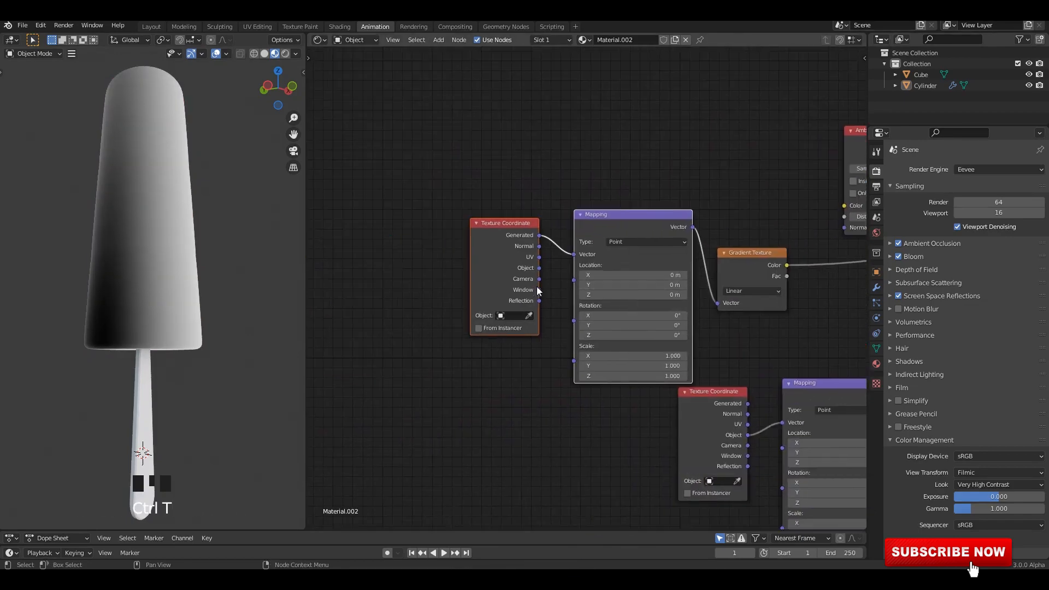
pyautogui.moveTo(538, 268); pyautogui.dragTo(574, 254)
# Step: Set the gradient Mapping's Y rotation to 90° while viewing the lolly from the front
pyautogui.keyDown('alt'); pyautogui.moveTo(211, 229); pyautogui.dragTo(174, 252, button='middle'); pyautogui.keyUp('alt')
pyautogui.keyDown('shift'); pyautogui.moveTo(689, 333); pyautogui.dragTo(638, 314, button='middle'); pyautogui.keyUp('shift')
pyautogui.scroll(3, 638, 315)
pyautogui.moveTo(588, 310); pyautogui.dragTo(634, 310)
pyautogui.write('90')
pyautogui.press('Return')
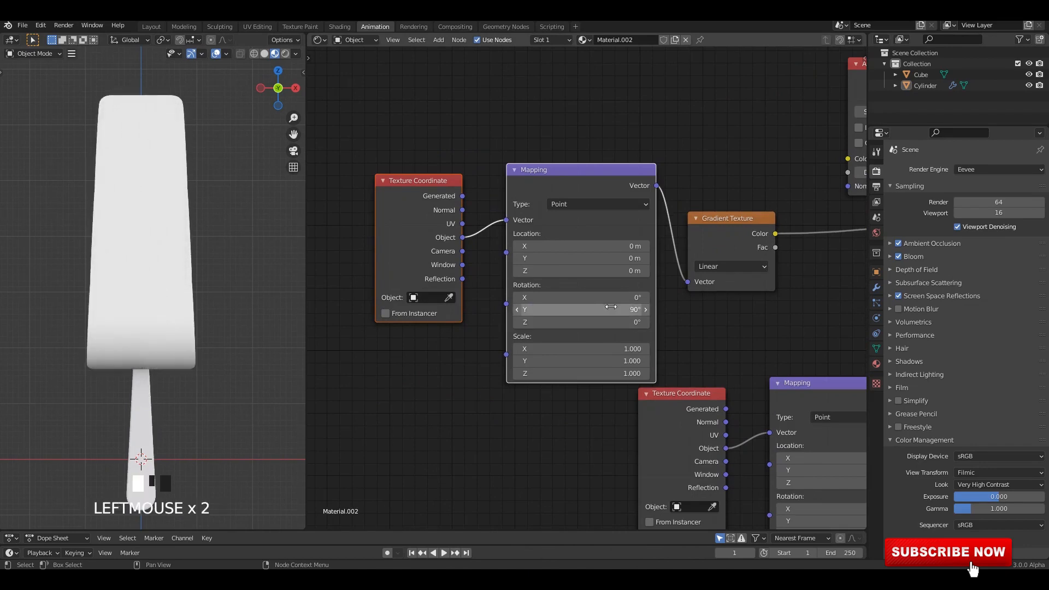
# Step: Set the gradient Mapping's location to Y 47.8 m and X -0.03 m
pyautogui.moveTo(712, 324); pyautogui.dragTo(661, 320, button='middle')
pyautogui.scroll(-1, 661, 319)
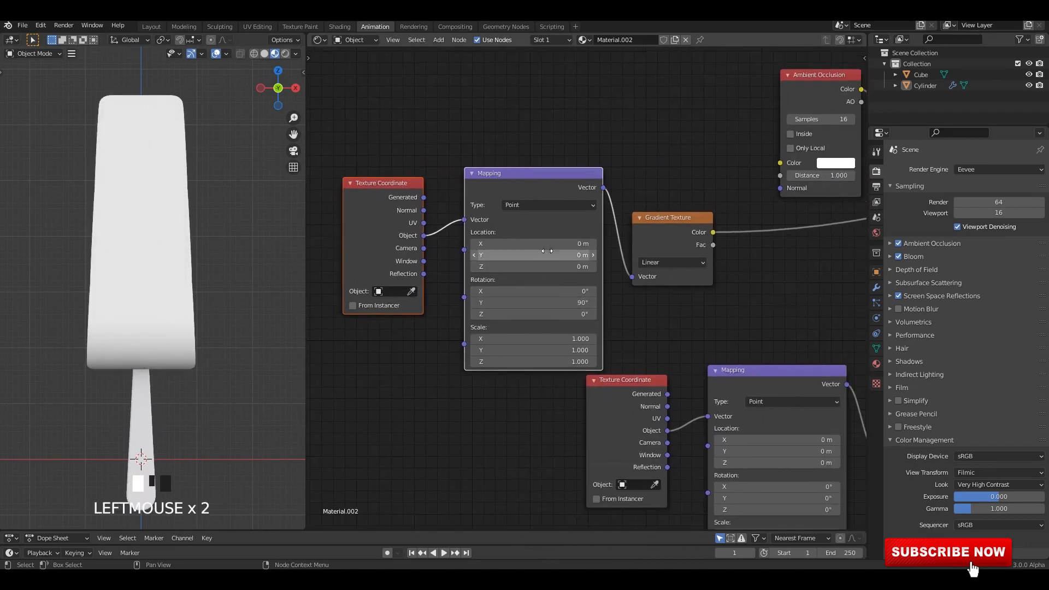
pyautogui.moveTo(553, 255)
pyautogui.mouseDown()
pyautogui.moveTo(568, 255)
pyautogui.moveTo(533, 244)
pyautogui.mouseUp()
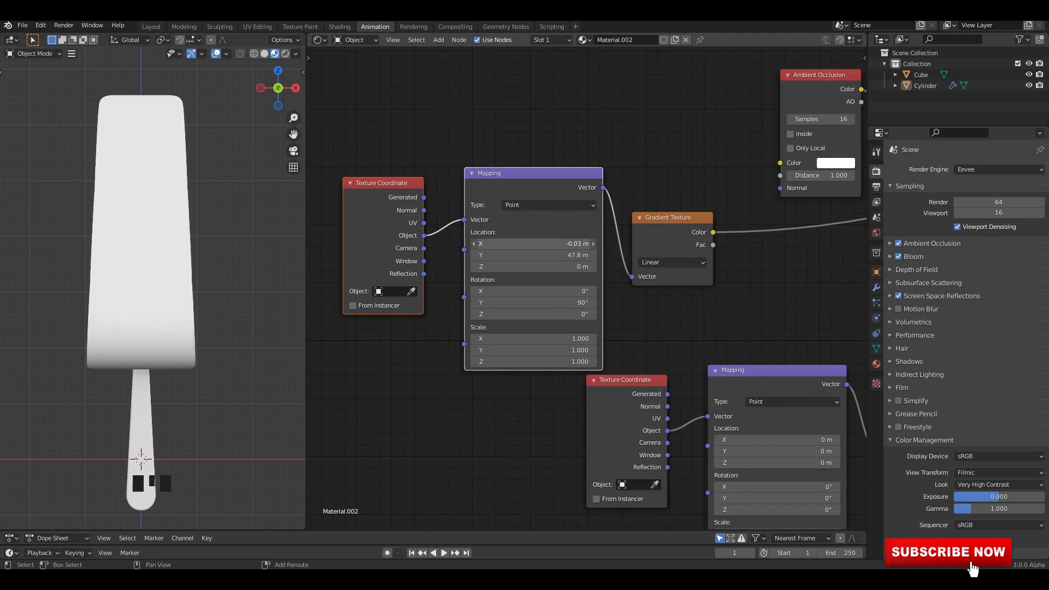
# Step: Try other Mapping types, return to Point and set the gradient Mapping's Y rotation to 92.2°
pyautogui.keyDown('ctrl'); pyautogui.scroll(-3, 539, 207); pyautogui.keyUp('ctrl')
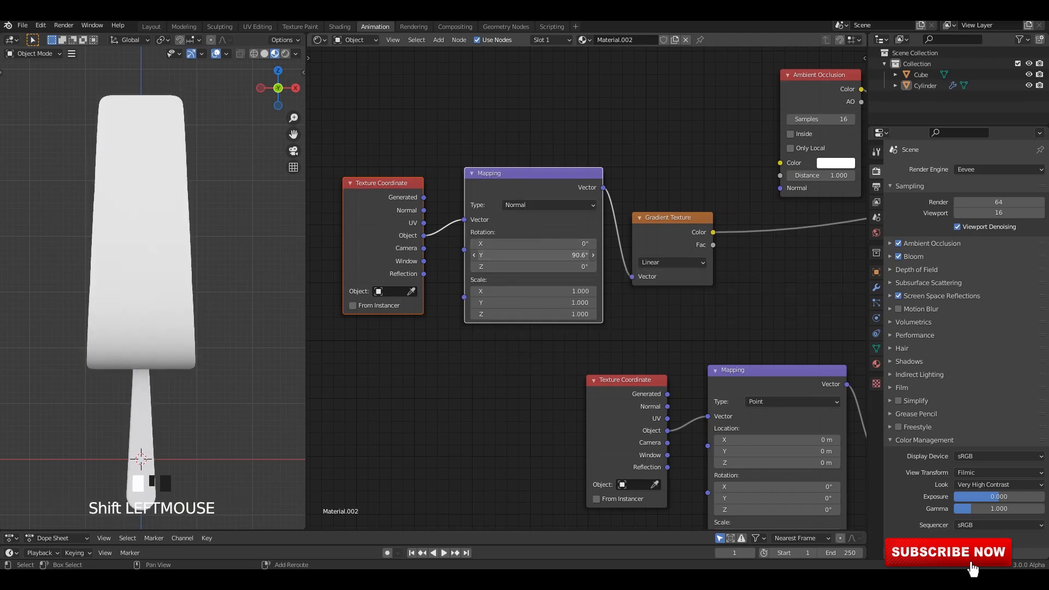
pyautogui.keyDown('ctrl'); pyautogui.scroll(-2, 553, 205); pyautogui.keyUp('ctrl')
pyautogui.keyDown('ctrl'); pyautogui.scroll(1, 552, 204); pyautogui.keyUp('ctrl')
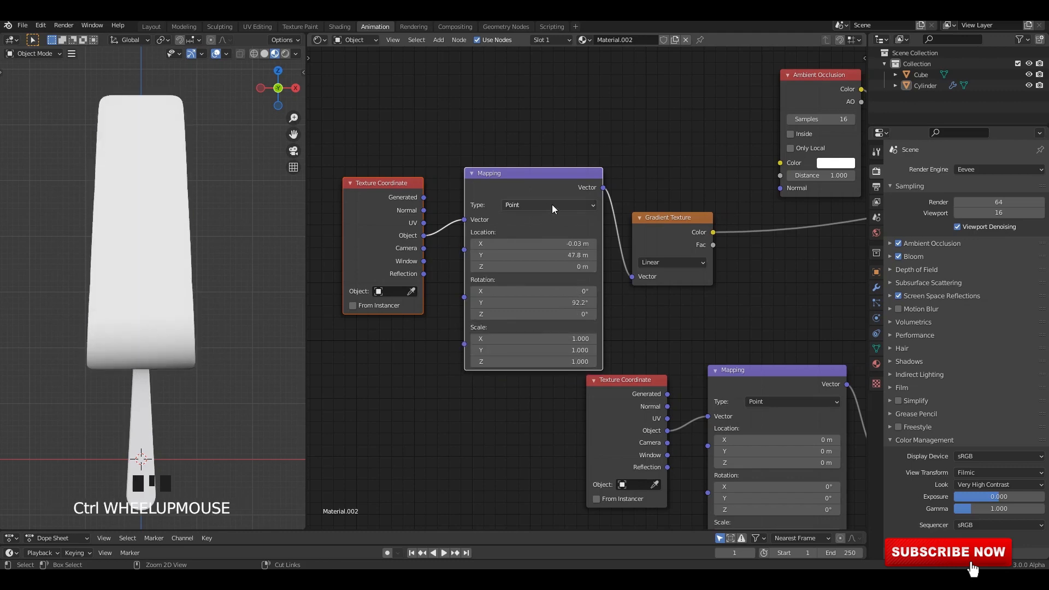
# Step: Try the other Gradient Texture types, such as Diagonal, and return to Linear
pyautogui.keyDown('ctrl'); pyautogui.scroll(-1, 661, 260); pyautogui.keyUp('ctrl')
pyautogui.keyDown('ctrl'); pyautogui.scroll(-3, 661, 261); pyautogui.keyUp('ctrl')
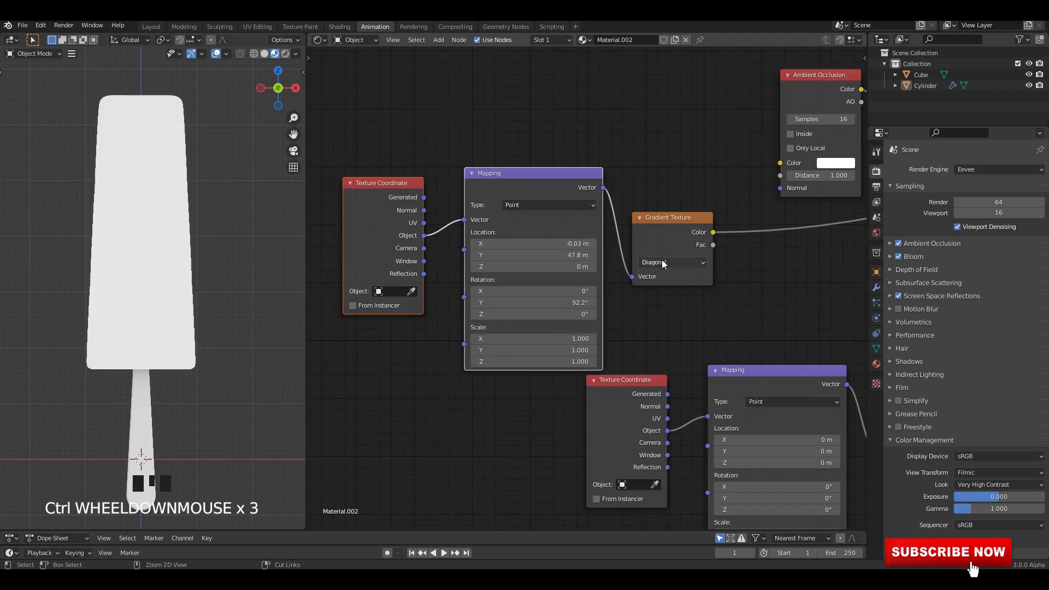
pyautogui.keyDown('ctrl'); pyautogui.scroll(-2, 662, 262); pyautogui.keyUp('ctrl')
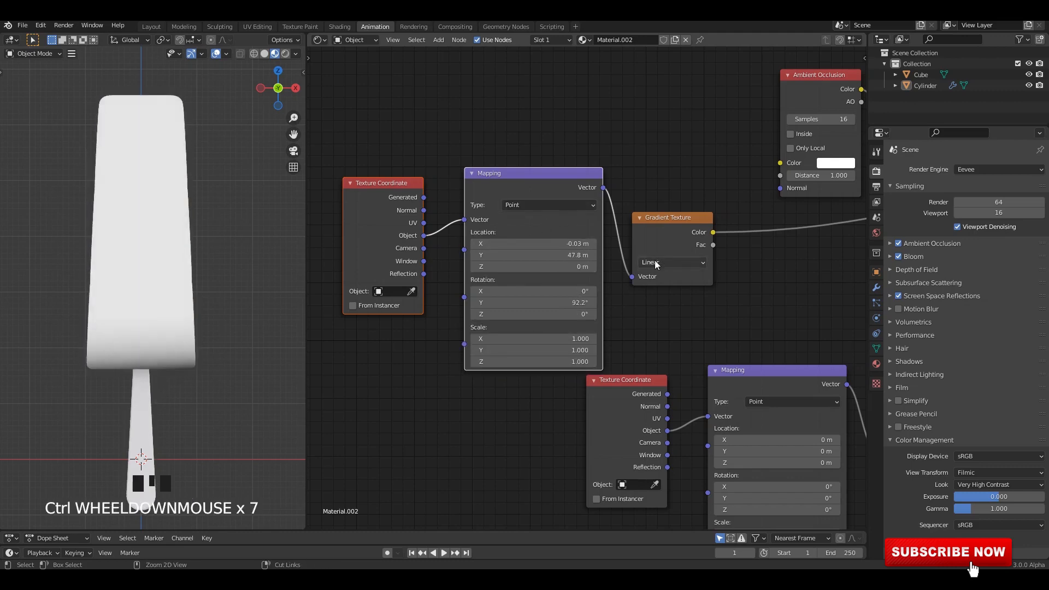
# Step: Shift the gradient along the lolly by setting the Mapping's X location to -1.45 m
pyautogui.moveTo(273, 246); pyautogui.dragTo(280, 283, button='middle')
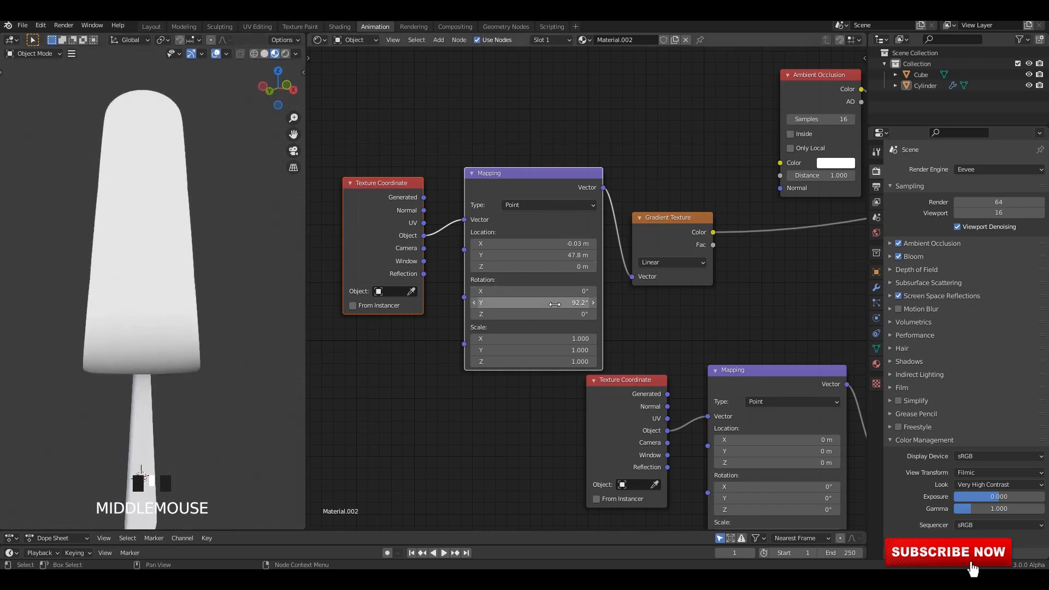
pyautogui.hotkey('ctrl', 'z')
pyautogui.moveTo(566, 256); pyautogui.dragTo(497, 244)
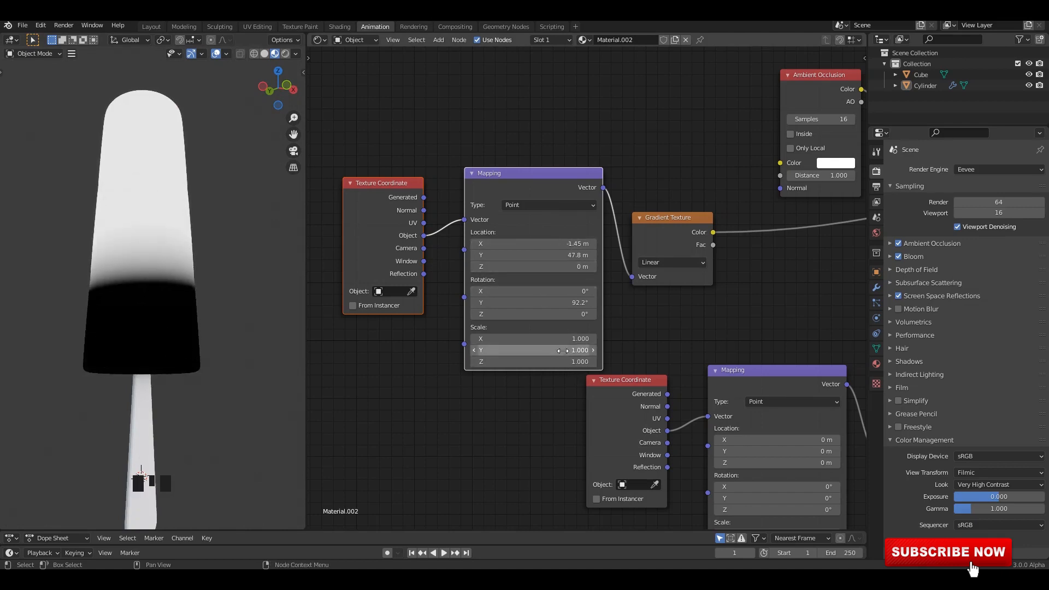
# Step: Try an X scale of 2.400 on the gradient Mapping, restore it to 1.000, and change the Mapping type to Normal
pyautogui.hotkey('ctrl', 'z')
pyautogui.moveTo(565, 339); pyautogui.dragTo(595, 340)
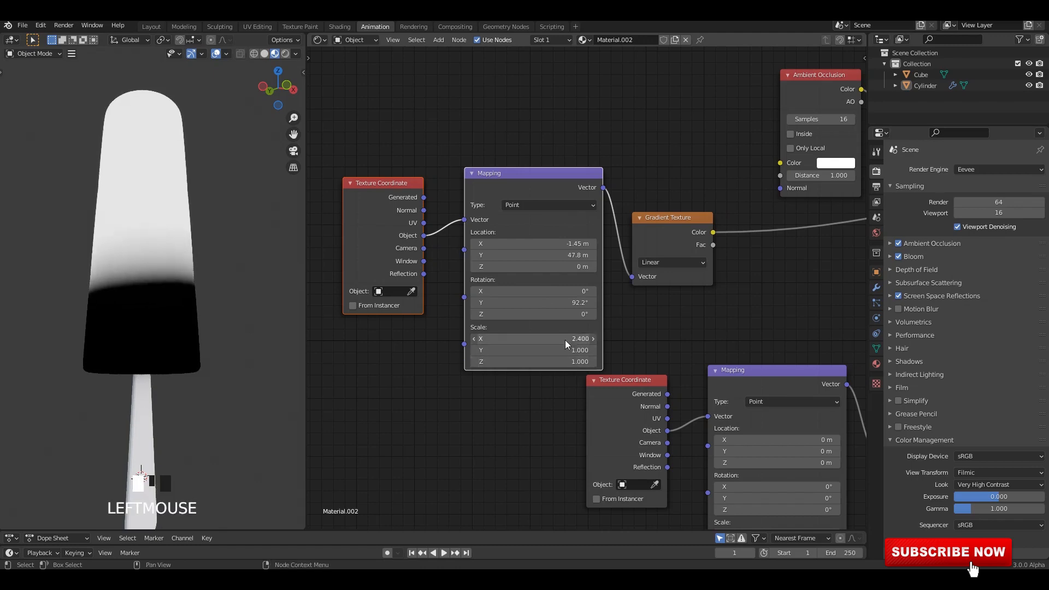
pyautogui.keyDown('ctrl'); pyautogui.scroll(-4, 542, 206); pyautogui.keyUp('ctrl')
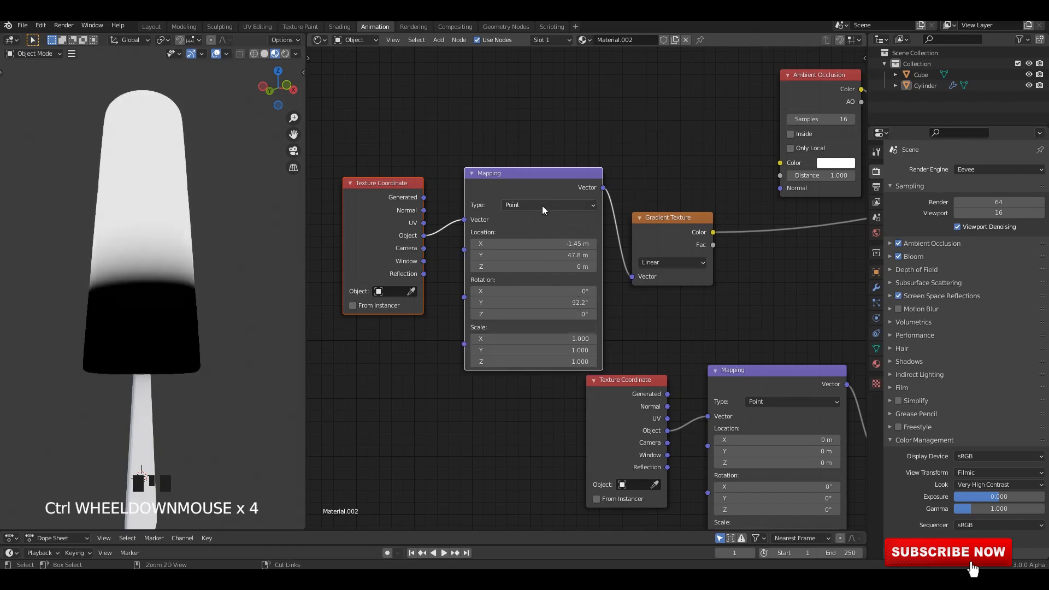
pyautogui.keyDown('ctrl'); pyautogui.scroll(1, 542, 205); pyautogui.keyUp('ctrl')
pyautogui.moveTo(231, 350); pyautogui.dragTo(240, 349, button='middle')
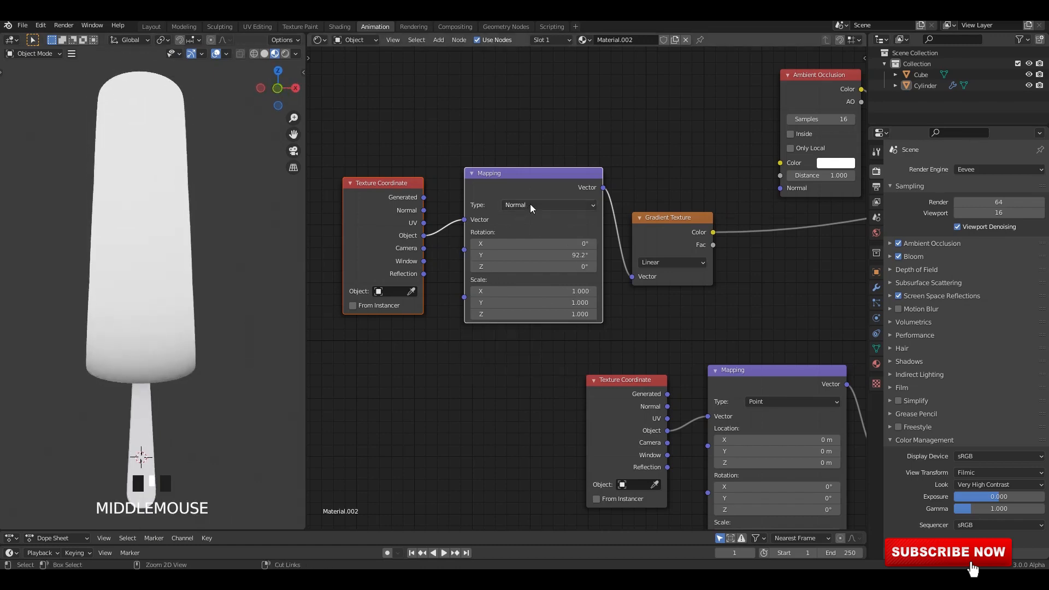
pyautogui.keyDown('ctrl'); pyautogui.scroll(-5, 530, 204); pyautogui.keyUp('ctrl')
pyautogui.keyDown('ctrl'); pyautogui.scroll(1, 530, 204); pyautogui.keyUp('ctrl')
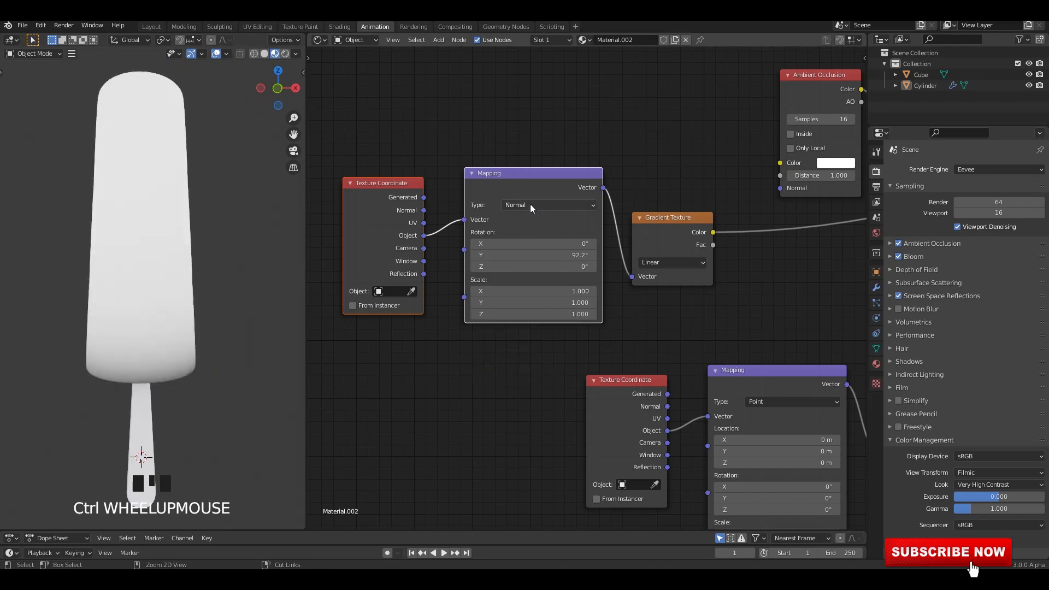
pyautogui.moveTo(211, 342); pyautogui.dragTo(246, 322, button='middle')
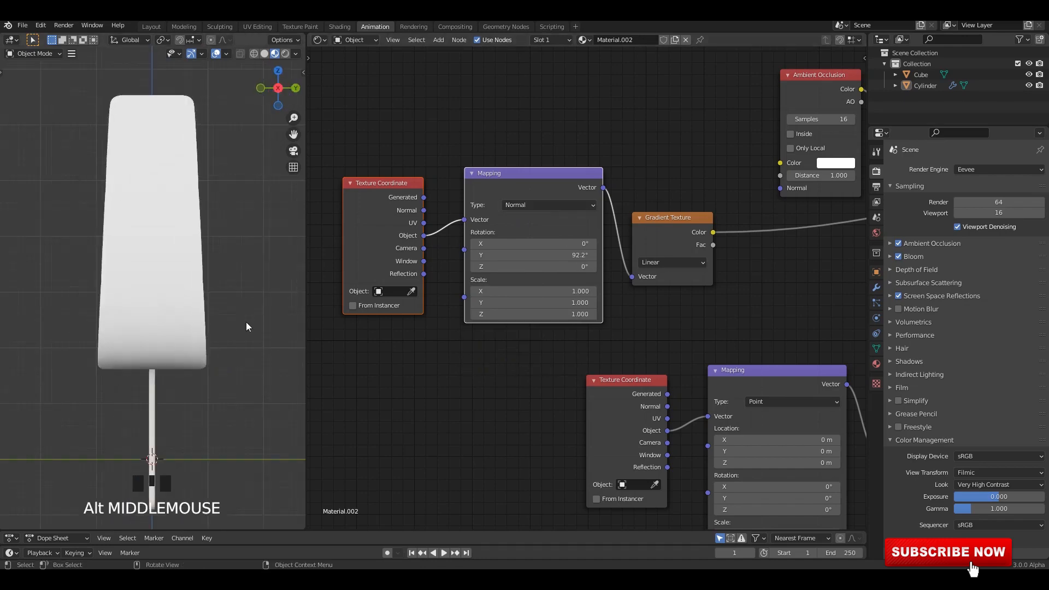
# Step: Combine the ColorRamp and Gradient Texture colours in a Mix node feeding the Principled BSDF's Base Color, and reposition that node between them
pyautogui.scroll(-2, 246, 322)
pyautogui.scroll(-5, 804, 250)
pyautogui.moveTo(803, 250); pyautogui.dragTo(599, 276, button='middle')
pyautogui.scroll(2, 599, 276)
pyautogui.scroll(-1, 600, 277)
pyautogui.moveTo(676, 211)
pyautogui.mouseDown(button='middle')
pyautogui.moveTo(627, 211)
pyautogui.moveTo(684, 230)
pyautogui.mouseUp(button='middle')
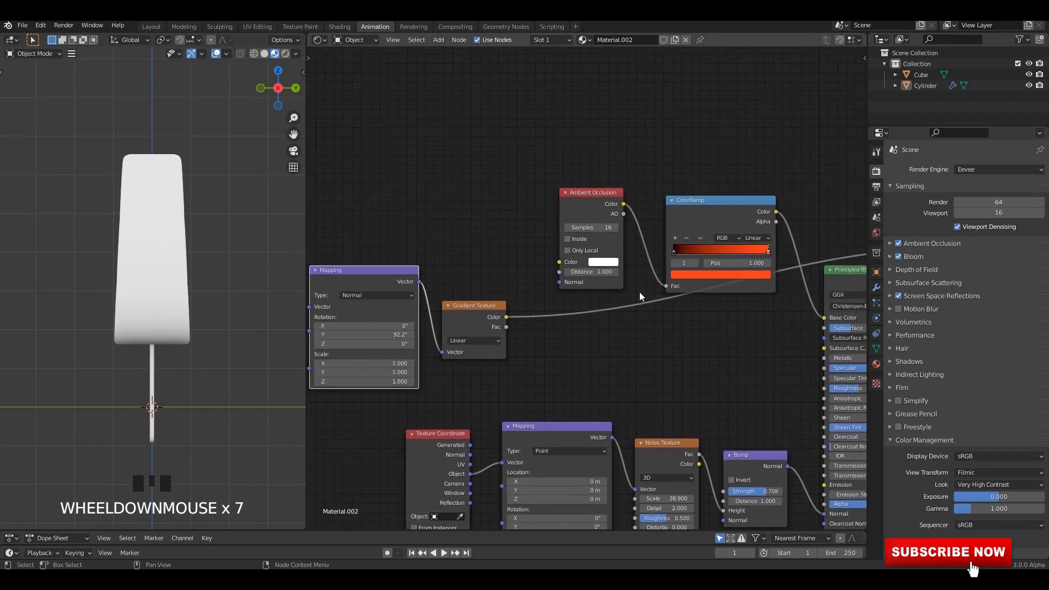
pyautogui.scroll(-1, 585, 298)
pyautogui.moveTo(573, 304); pyautogui.dragTo(625, 306, button='middle')
pyautogui.moveTo(619, 177); pyautogui.dragTo(766, 236)
pyautogui.moveTo(755, 219); pyautogui.dragTo(621, 197)
pyautogui.moveTo(829, 246); pyautogui.dragTo(611, 246, button='middle')
pyautogui.scroll(2, 661, 286)
pyautogui.moveTo(658, 283); pyautogui.dragTo(537, 293)
pyautogui.scroll(1, 557, 280)
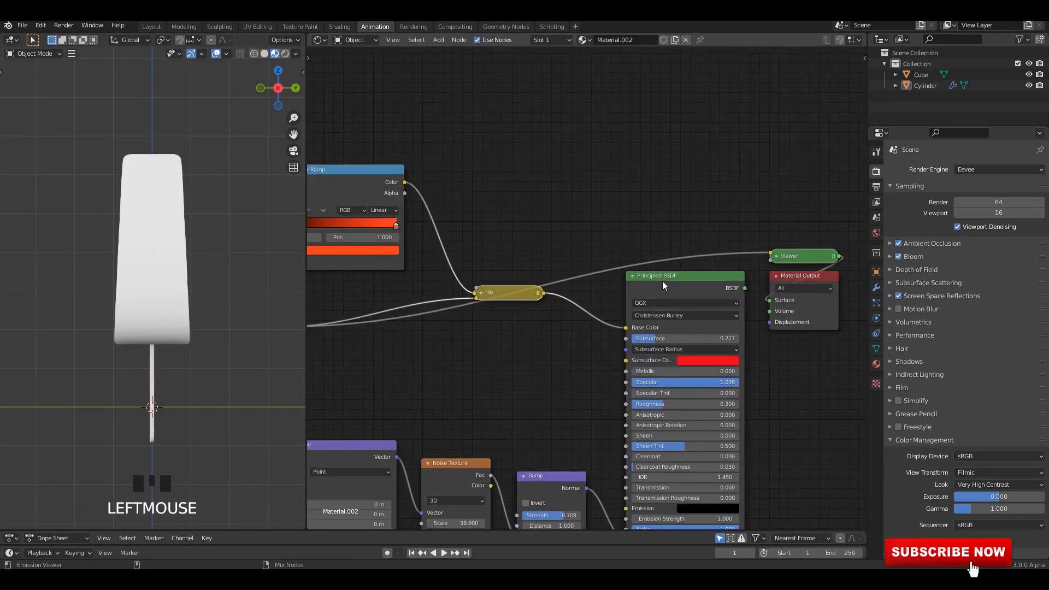
# Step: Reconnect the Principled BSDF to the Material Output and inspect the shaded lolly up close
pyautogui.keyDown('ctrl'); pyautogui.keyDown('shift'); pyautogui.click(662, 281); pyautogui.keyUp('shift'); pyautogui.keyUp('ctrl')
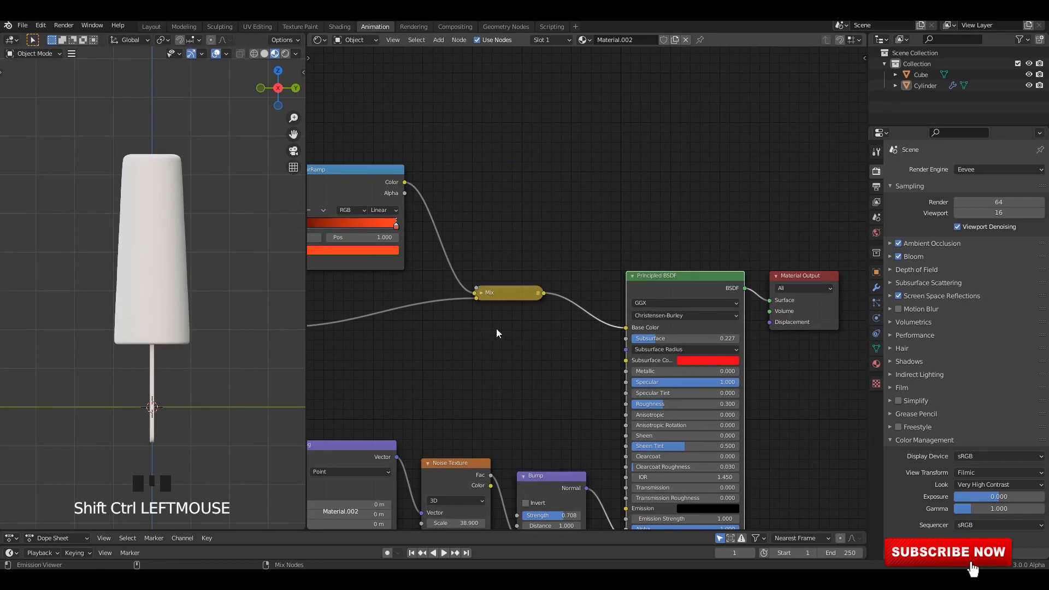
pyautogui.scroll(4, 213, 291)
pyautogui.click(213, 290)
pyautogui.scroll(3, 215, 292)
pyautogui.scroll(-3, 215, 292)
pyautogui.moveTo(215, 291); pyautogui.dragTo(235, 309, button='middle')
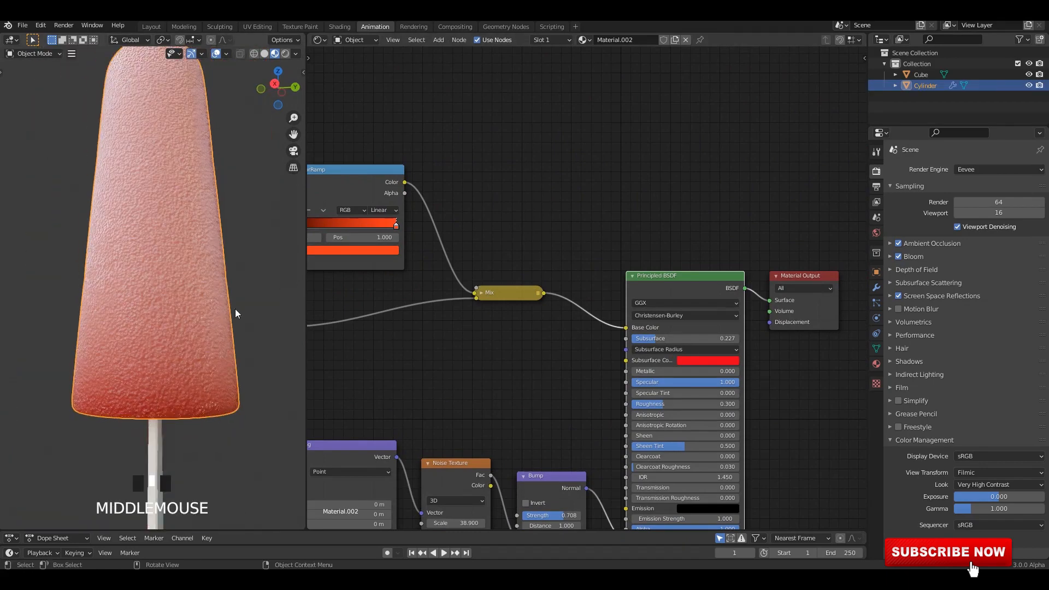
# Step: Expand the Mix node and set its blend mode to Multiply
pyautogui.scroll(2, 537, 333)
pyautogui.moveTo(537, 333); pyautogui.dragTo(556, 333, button='middle')
pyautogui.scroll(1, 556, 337)
pyautogui.click(499, 294)
pyautogui.click(528, 281)
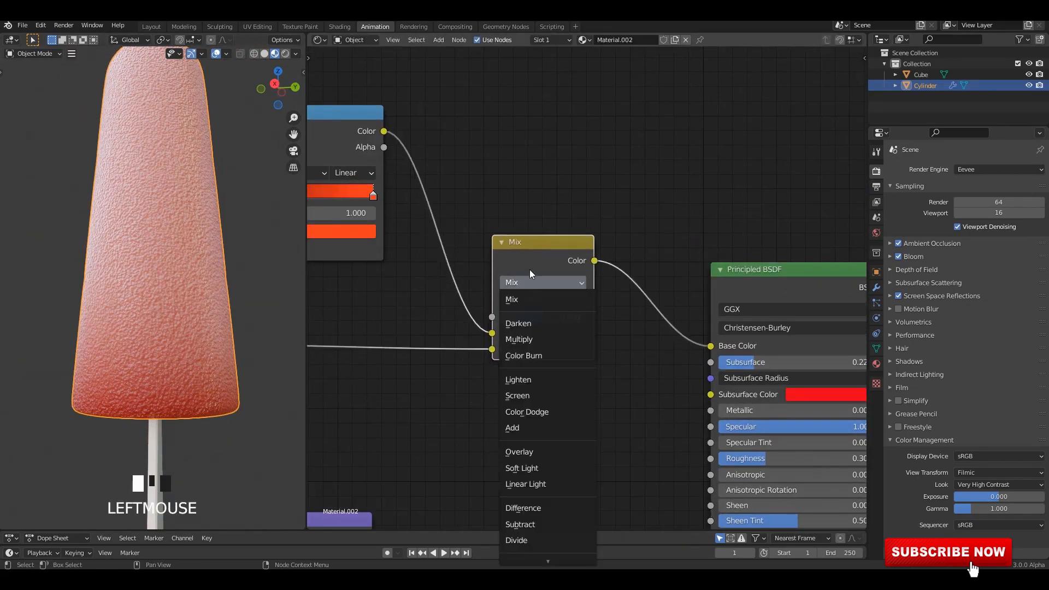
pyautogui.click(529, 339)
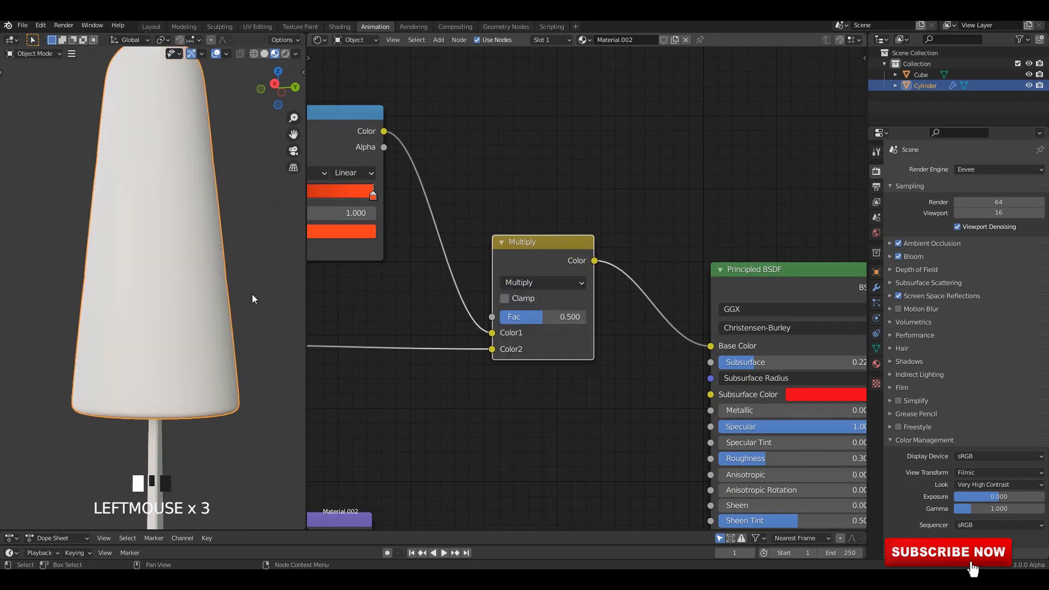
# Step: Raise the Multiply node's factor to 1.000, check the lolly from other angles and save the file
pyautogui.moveTo(251, 294); pyautogui.dragTo(214, 283, button='middle')
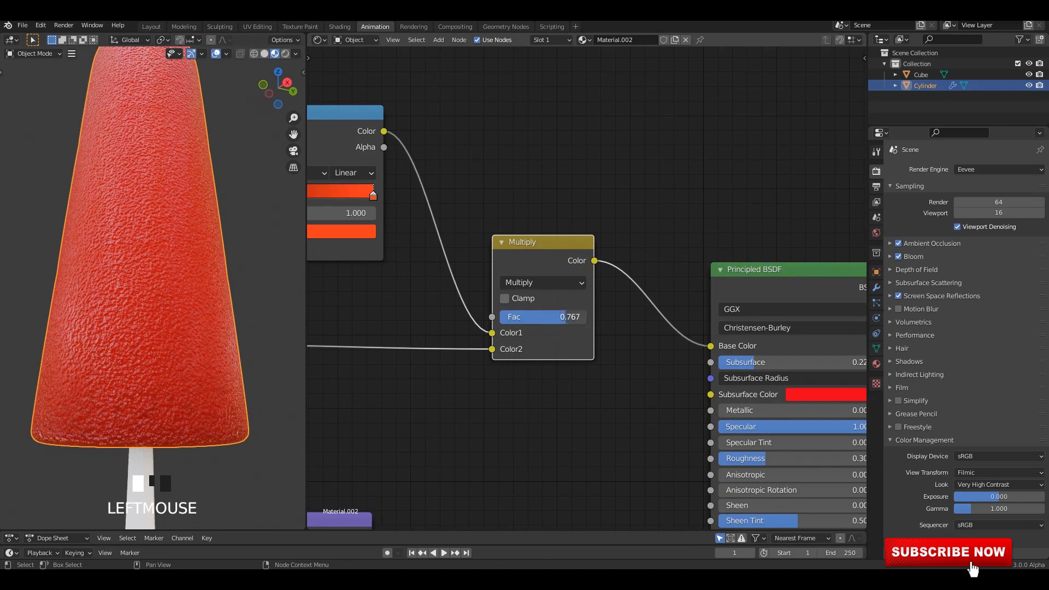
pyautogui.moveTo(568, 317); pyautogui.dragTo(587, 317)
pyautogui.click(261, 313)
pyautogui.moveTo(261, 314); pyautogui.dragTo(171, 342, button='middle')
pyautogui.scroll(2, 171, 312)
pyautogui.hotkey('ctrl', 's')
pyautogui.scroll(2, 170, 312)
pyautogui.scroll(-3, 168, 317)
# Step: Select all faces of the lolly's middle band in Edit Mode, including the narrow face loops along its two edges
pyautogui.press('Tab')
pyautogui.scroll(2, 166, 293)
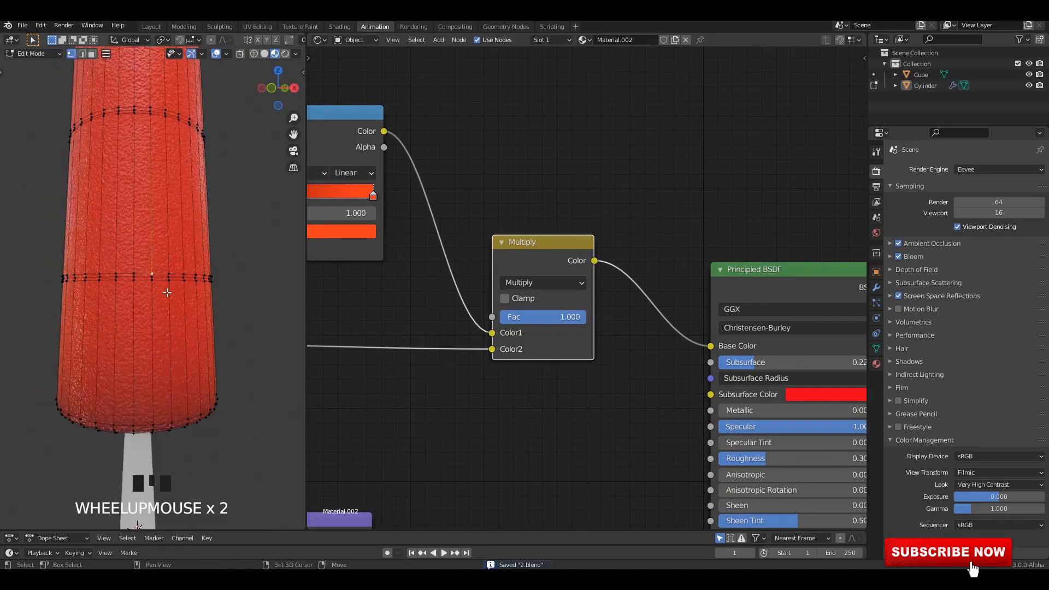
pyautogui.keyDown('shift'); pyautogui.moveTo(167, 293); pyautogui.dragTo(169, 329, button='middle'); pyautogui.keyUp('shift')
pyautogui.press('3')
pyautogui.click(175, 261)
pyautogui.keyDown('alt'); pyautogui.click(155, 260); pyautogui.keyUp('alt')
pyautogui.keyDown('shift'); pyautogui.moveTo(154, 261); pyautogui.dragTo(154, 326, button='middle'); pyautogui.keyUp('shift')
pyautogui.scroll(3, 171, 230)
pyautogui.keyDown('shift'); pyautogui.moveTo(172, 185); pyautogui.dragTo(162, 321, button='middle'); pyautogui.keyUp('shift')
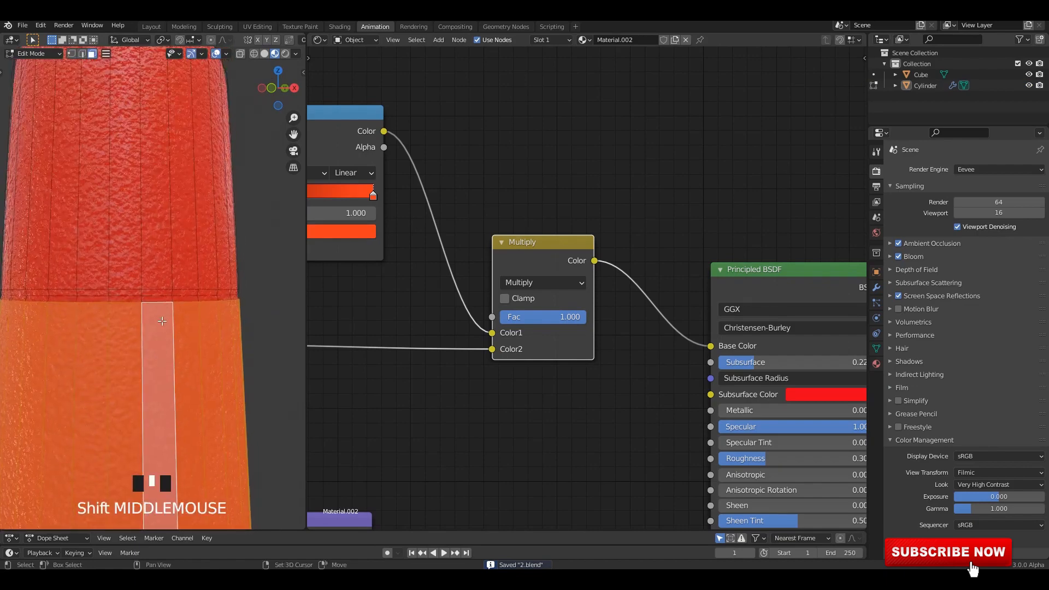
pyautogui.scroll(2, 162, 321)
pyautogui.keyDown('alt'); pyautogui.keyDown('shift'); pyautogui.click(101, 302); pyautogui.keyUp('shift'); pyautogui.keyUp('alt')
pyautogui.keyDown('shift'); pyautogui.moveTo(101, 302); pyautogui.dragTo(145, 283, button='middle'); pyautogui.keyUp('shift')
pyautogui.scroll(2, 129, 345)
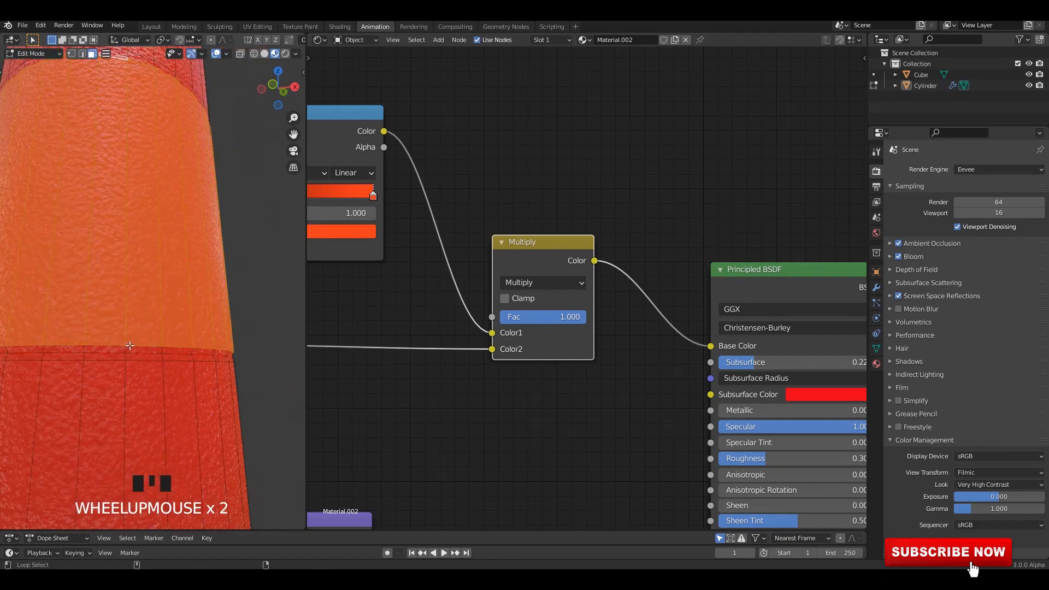
pyautogui.keyDown('alt'); pyautogui.keyDown('shift'); pyautogui.click(130, 345); pyautogui.keyUp('shift'); pyautogui.keyUp('alt')
# Step: Save the file, add a second material slot, assign it to the selected middle band and create a new material in it
pyautogui.hotkey('ctrl', 's')
pyautogui.click(876, 363)
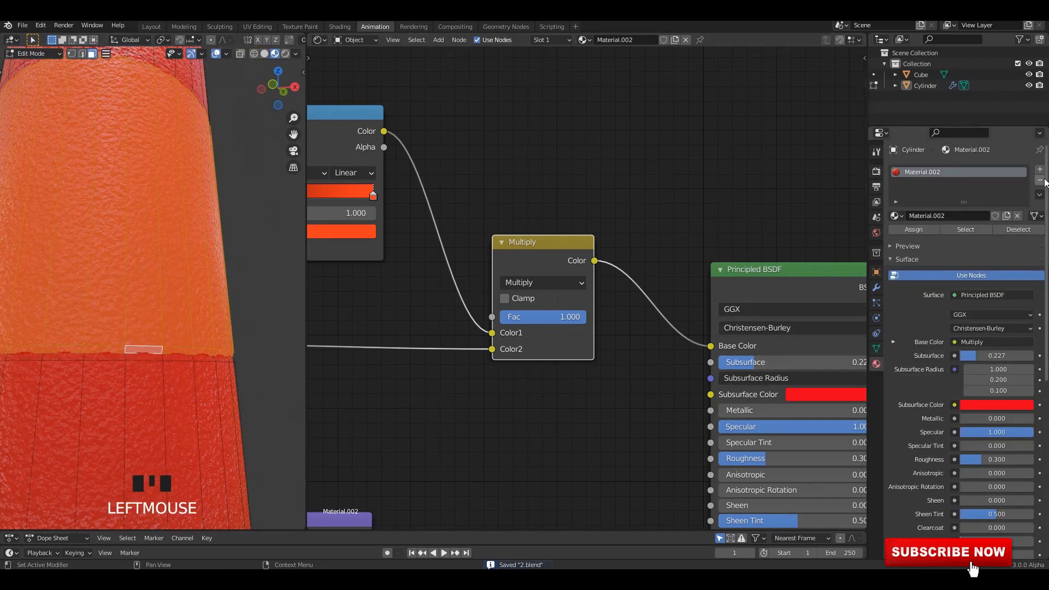
pyautogui.click(1040, 169)
pyautogui.click(914, 251)
pyautogui.click(931, 237)
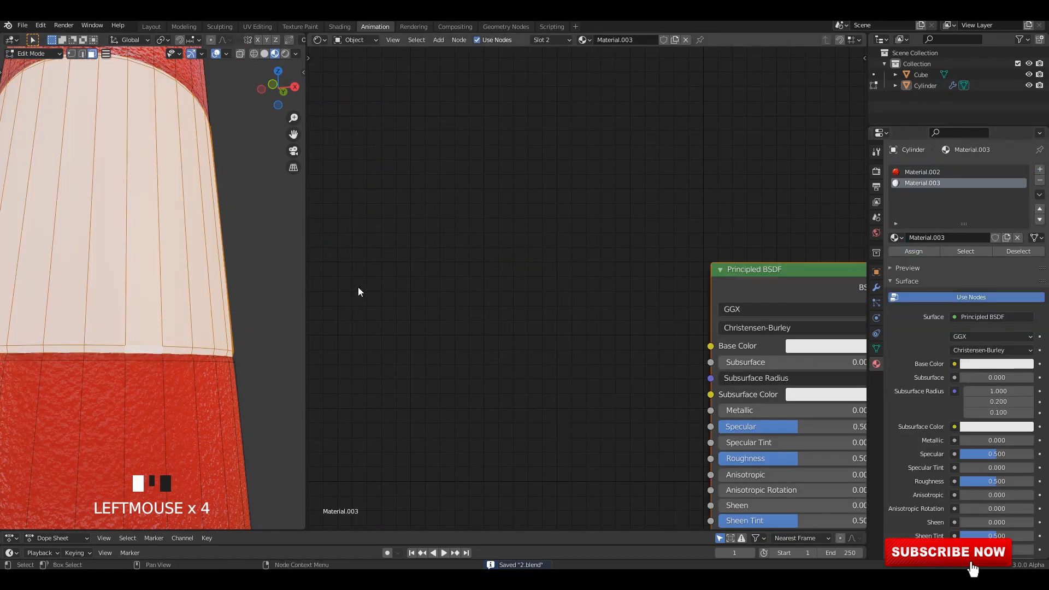
# Step: Use a single-user copy of Material.002 in the second slot, return to Object Mode and save the file
pyautogui.click(894, 238)
pyautogui.click(903, 264)
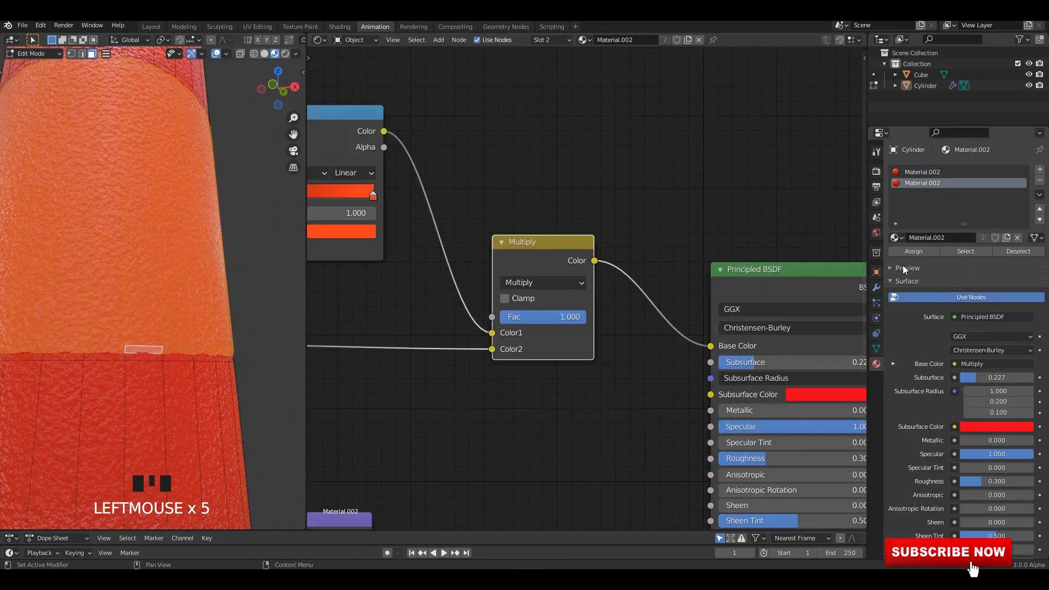
pyautogui.press('Tab')
pyautogui.scroll(-3, 255, 260)
pyautogui.hotkey('ctrl', 's')
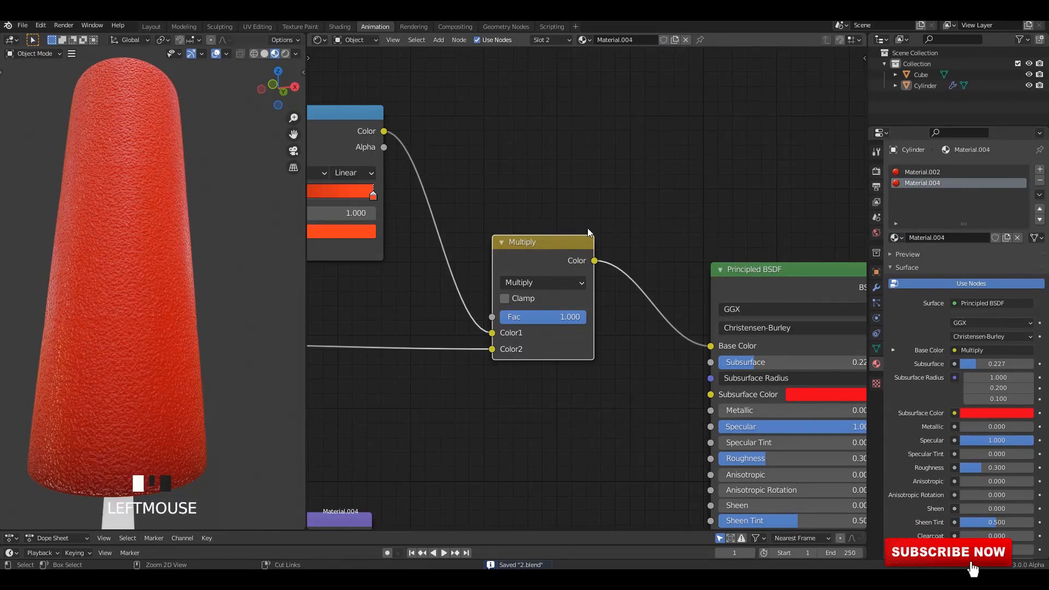
# Step: Try green shades for the ColorRamp's end stop in the middle band's material
pyautogui.moveTo(588, 228); pyautogui.dragTo(621, 261, button='middle')
pyautogui.click(616, 305)
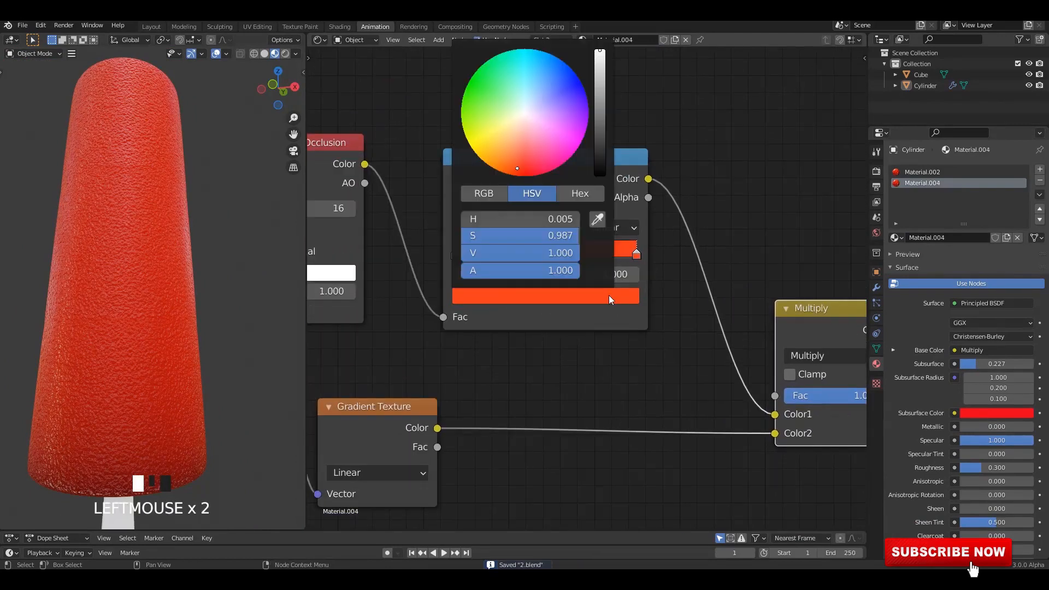
pyautogui.click(474, 109)
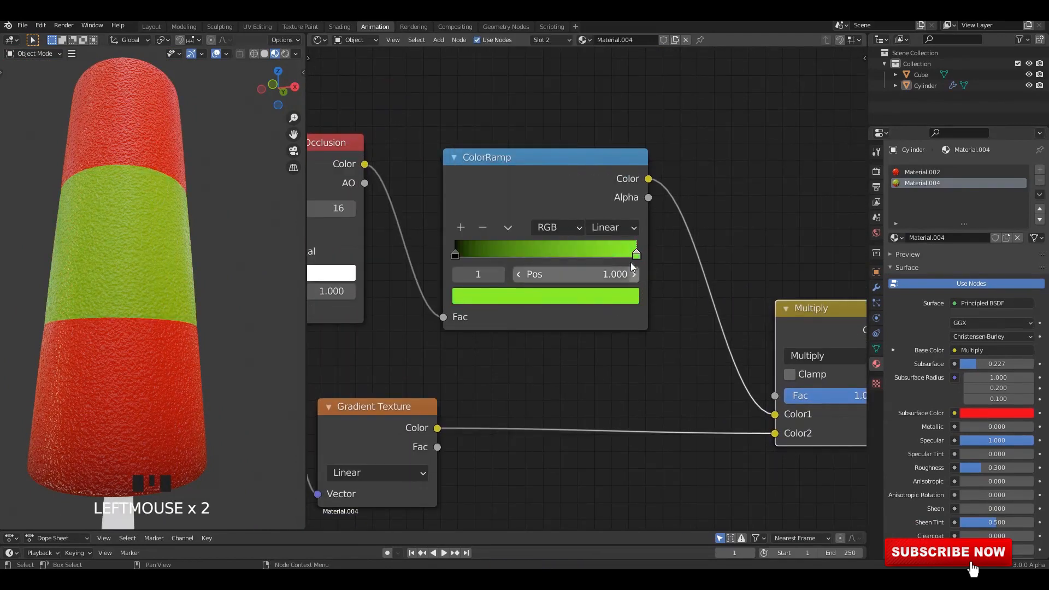
pyautogui.click(635, 295)
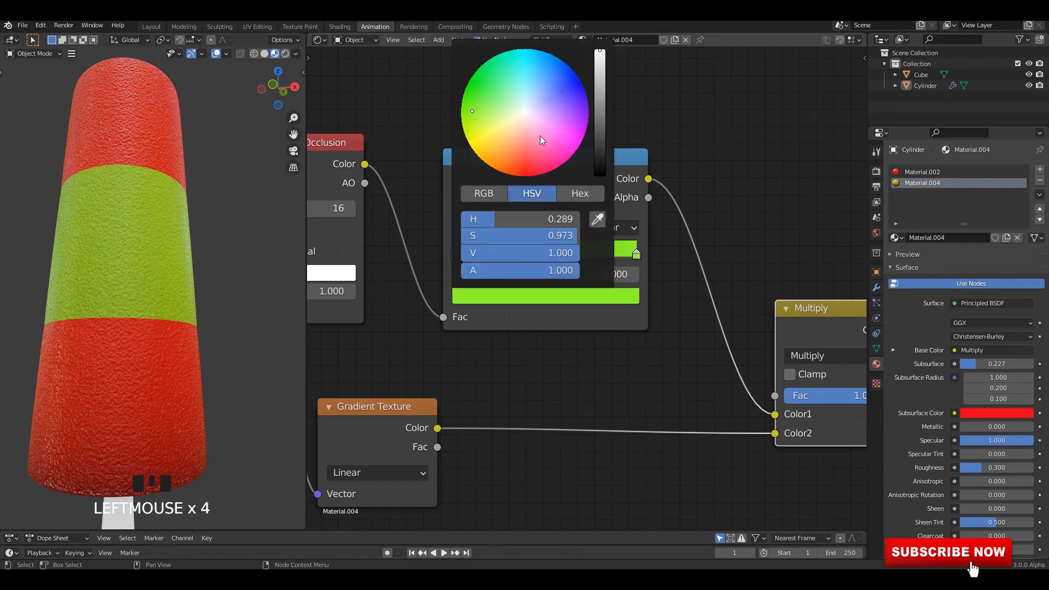
pyautogui.moveTo(603, 73); pyautogui.dragTo(600, 51)
pyautogui.moveTo(474, 111)
pyautogui.mouseDown()
pyautogui.moveTo(503, 85)
pyautogui.moveTo(490, 96)
pyautogui.mouseUp()
# Step: Set the middle band's ColorRamp end stop to yellow with H 0.112, S 0.967 and V 1.000, and save the file
pyautogui.click(597, 219)
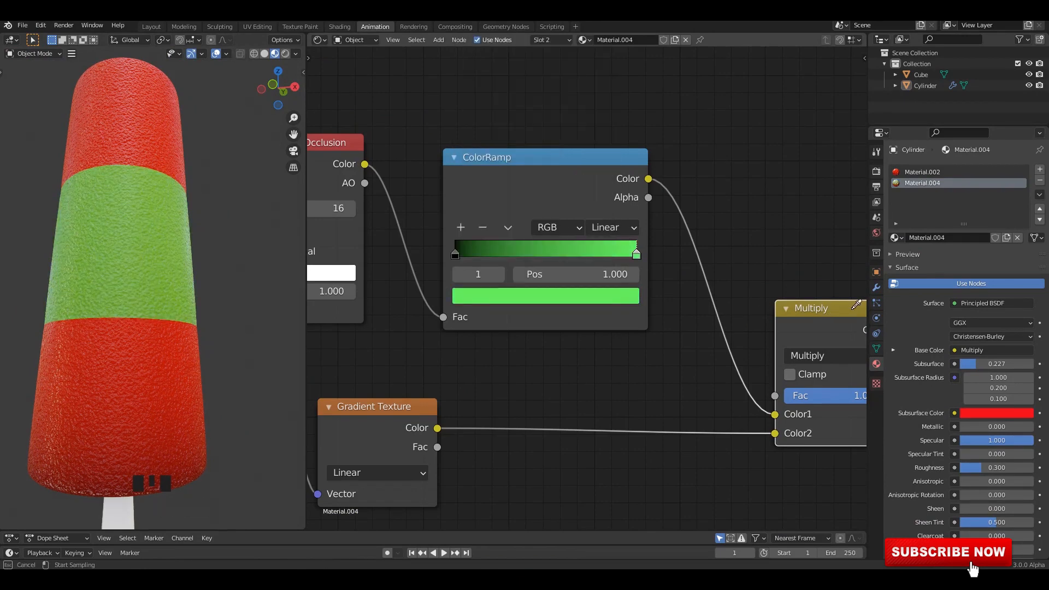
pyautogui.click(854, 311)
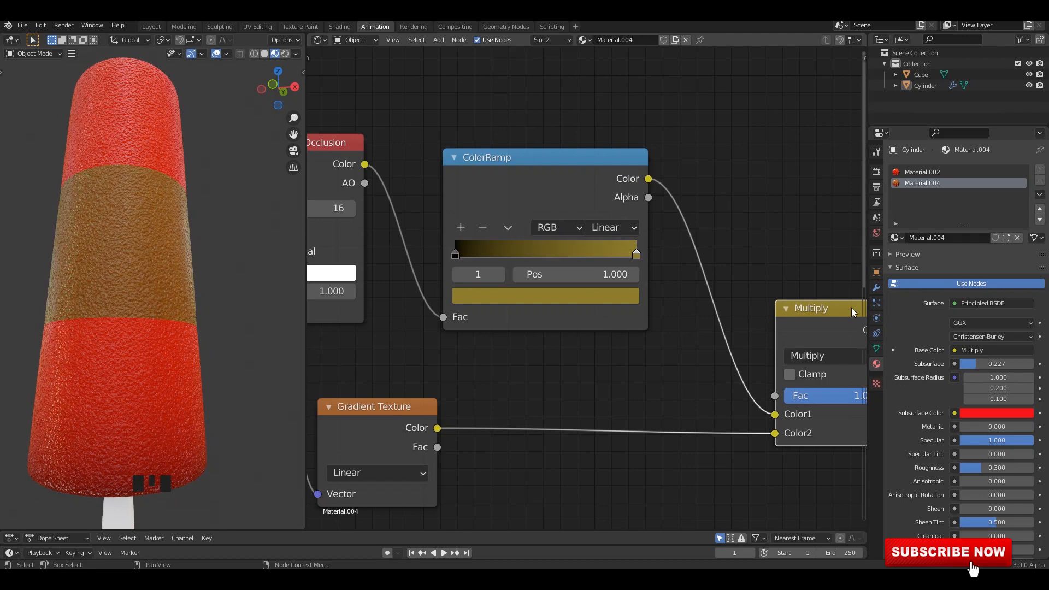
pyautogui.click(614, 299)
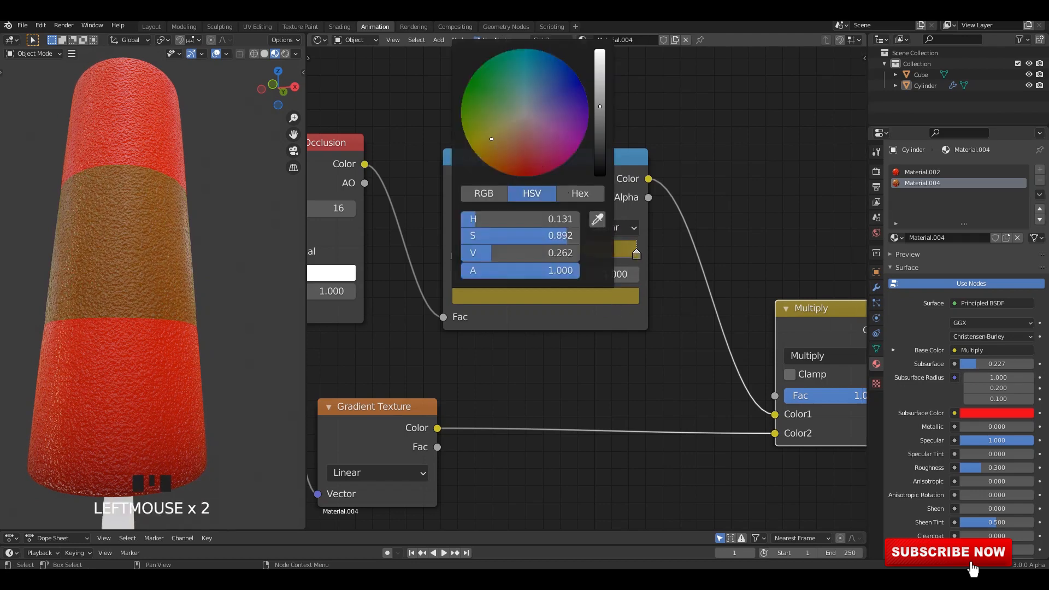
pyautogui.moveTo(599, 107); pyautogui.dragTo(599, 49)
pyautogui.moveTo(489, 134); pyautogui.dragTo(487, 146)
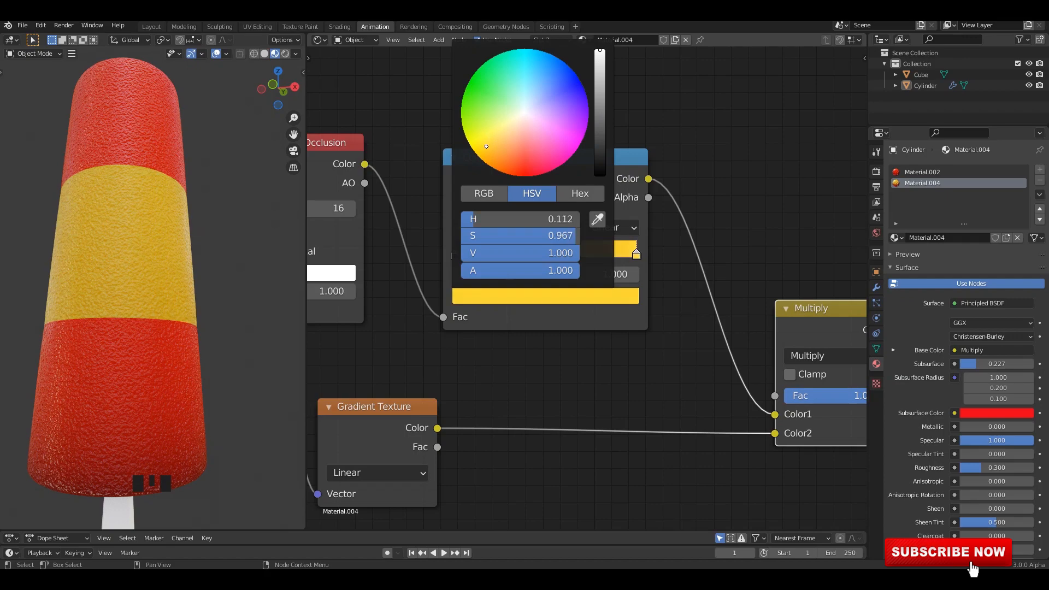
pyautogui.moveTo(228, 245); pyautogui.dragTo(202, 246, button='middle')
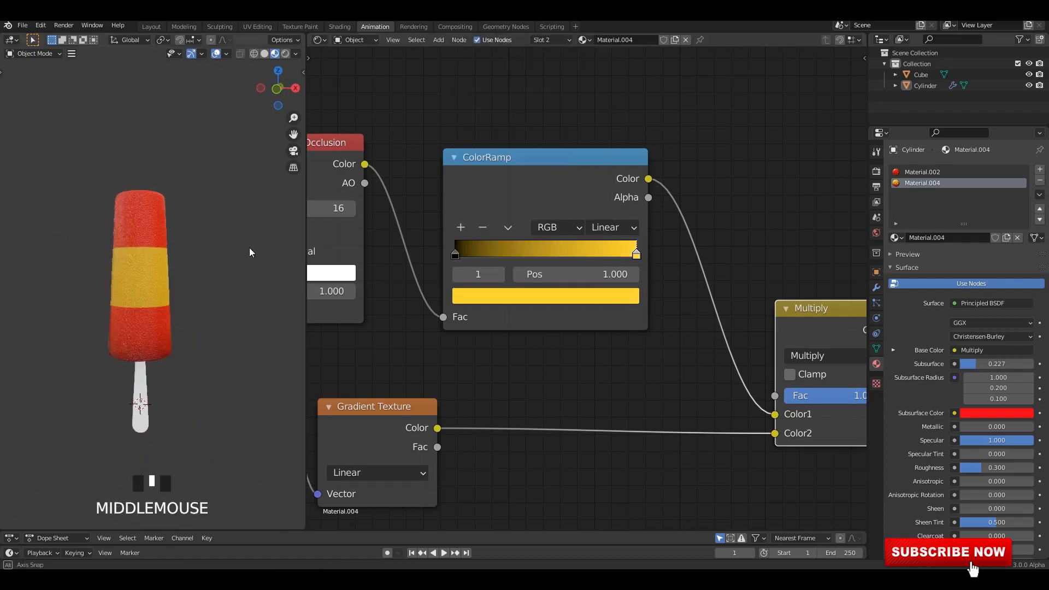
pyautogui.scroll(2, 204, 241)
pyautogui.hotkey('ctrl', 's')
# Step: Select the upper red band's face loops in Edit Mode, including the thin loop bordering the yellow band
pyautogui.press('Tab')
pyautogui.scroll(2, 205, 241)
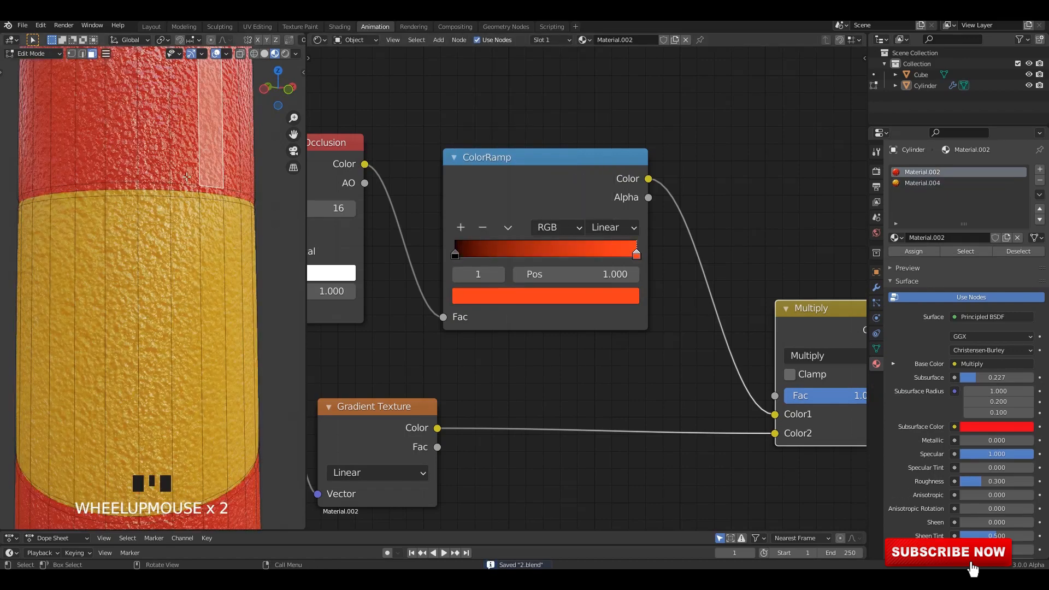
pyautogui.keyDown('alt'); pyautogui.keyDown('shift'); pyautogui.click(173, 176); pyautogui.keyUp('shift'); pyautogui.keyUp('alt')
pyautogui.scroll(4, 173, 175)
pyautogui.keyDown('shift'); pyautogui.moveTo(172, 175); pyautogui.dragTo(181, 218, button='middle'); pyautogui.keyUp('shift')
pyautogui.keyDown('shift'); pyautogui.moveTo(191, 71); pyautogui.dragTo(207, 126, button='middle'); pyautogui.keyUp('shift')
pyautogui.keyDown('alt'); pyautogui.keyDown('shift'); pyautogui.click(209, 126); pyautogui.keyUp('shift'); pyautogui.keyUp('alt')
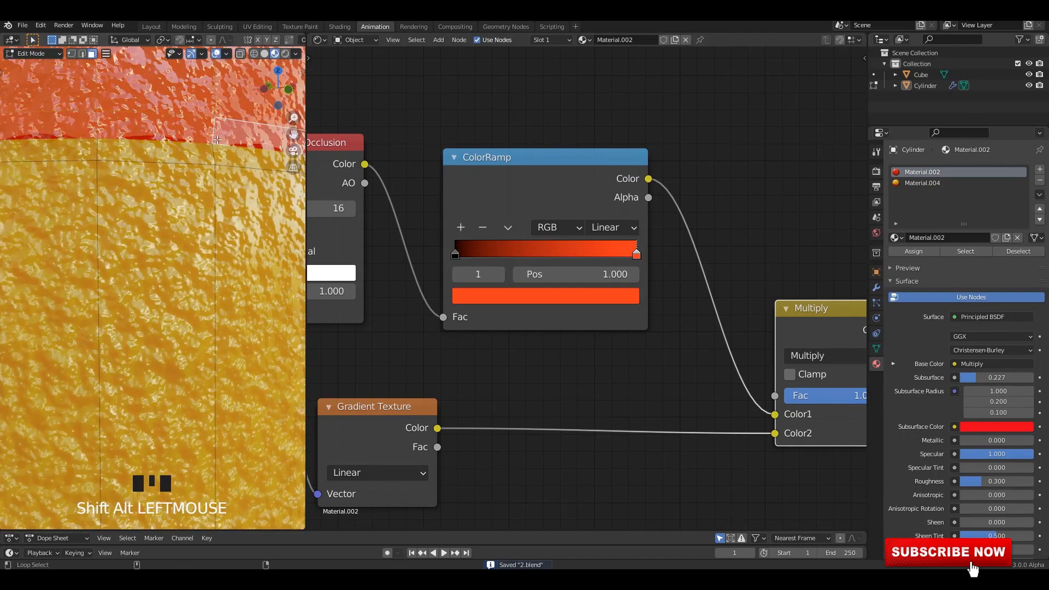
pyautogui.scroll(-5, 210, 126)
pyautogui.keyDown('shift'); pyautogui.moveTo(180, 220); pyautogui.dragTo(186, 240, button='middle'); pyautogui.keyUp('shift')
pyautogui.keyDown('alt'); pyautogui.keyDown('shift'); pyautogui.click(183, 239); pyautogui.keyUp('shift'); pyautogui.keyUp('alt')
pyautogui.scroll(2, 183, 238)
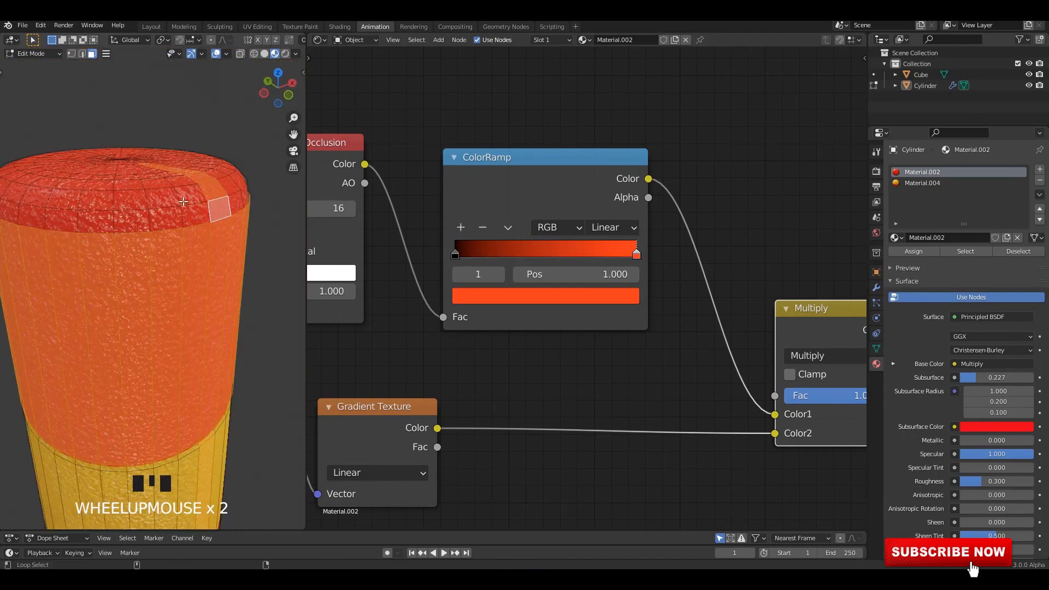
pyautogui.keyDown('alt'); pyautogui.keyDown('shift'); pyautogui.click(193, 221); pyautogui.keyUp('shift'); pyautogui.keyUp('alt')
pyautogui.scroll(-5, 194, 222)
pyautogui.hotkey('ctrl', 'z')
pyautogui.scroll(3, 209, 244)
pyautogui.scroll(2, 186, 219)
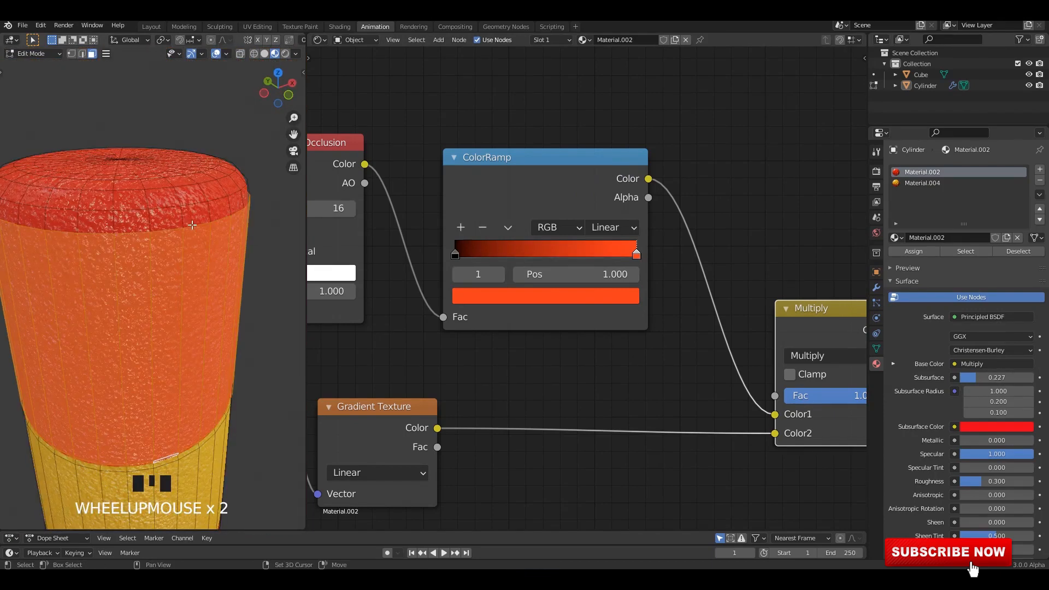
# Step: Extend the selection over the face loops of the lolly's rounded rim and its entire top cap
pyautogui.keyDown('alt'); pyautogui.keyDown('shift'); pyautogui.click(177, 196); pyautogui.keyUp('shift'); pyautogui.keyUp('alt')
pyautogui.moveTo(176, 196); pyautogui.dragTo(184, 254, button='middle')
pyautogui.keyDown('alt'); pyautogui.keyDown('shift'); pyautogui.click(208, 220); pyautogui.keyUp('shift'); pyautogui.keyUp('alt')
pyautogui.keyDown('alt'); pyautogui.keyDown('shift'); pyautogui.click(202, 222); pyautogui.keyUp('shift'); pyautogui.keyUp('alt')
pyautogui.keyDown('alt'); pyautogui.keyDown('shift'); pyautogui.click(197, 223); pyautogui.keyUp('shift'); pyautogui.keyUp('alt')
pyautogui.keyDown('shift'); pyautogui.moveTo(160, 254); pyautogui.dragTo(208, 277); pyautogui.keyUp('shift')
pyautogui.scroll(-5, 206, 275)
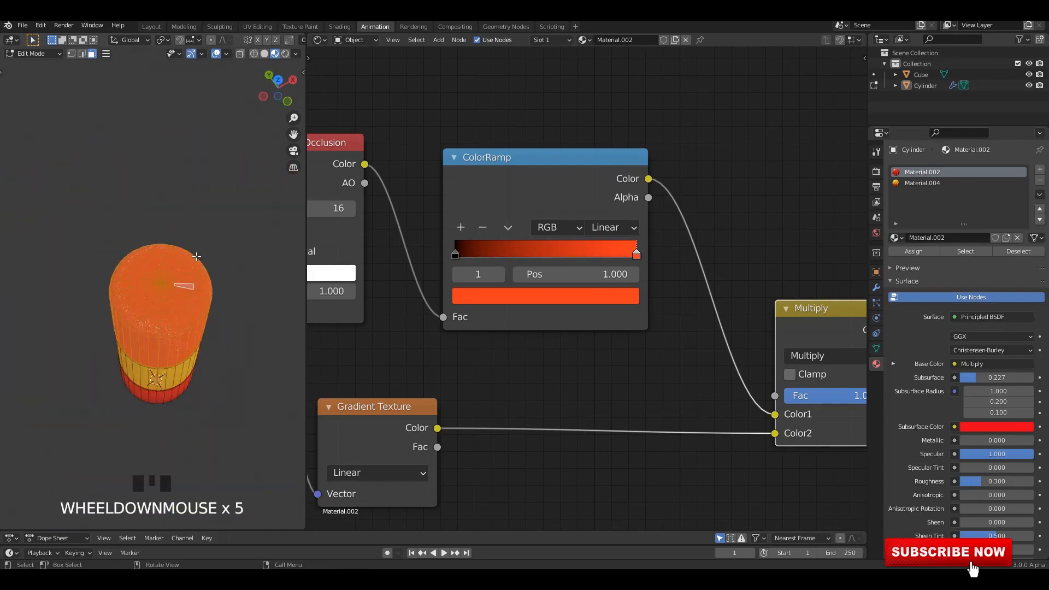
pyautogui.moveTo(206, 276); pyautogui.dragTo(205, 257, button='middle')
pyautogui.hotkey('alt', 'z')
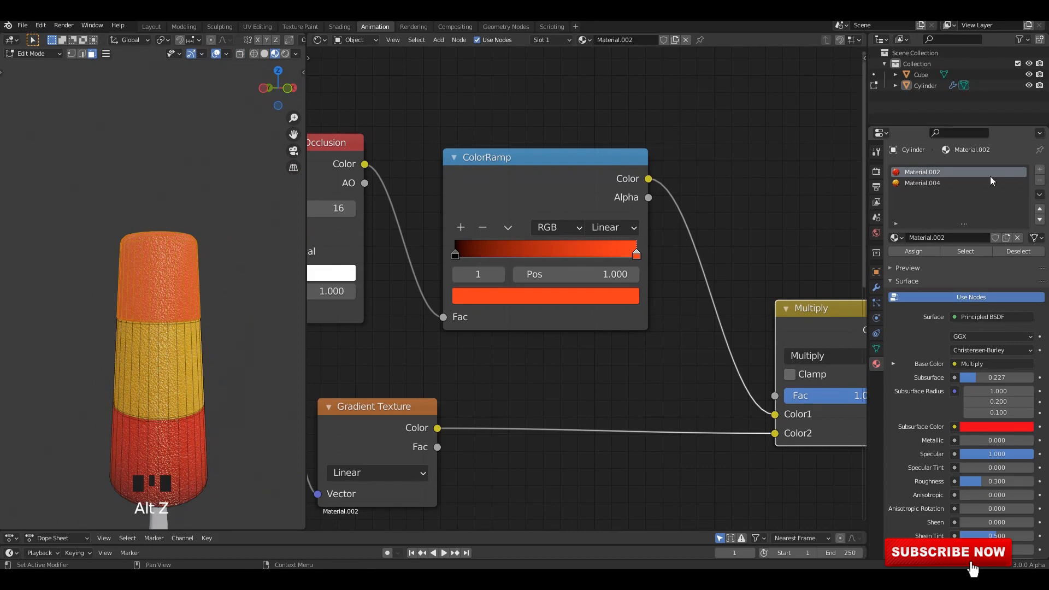
# Step: Add a third material slot, assign it to the selected top section with a new material, and save in Object Mode
pyautogui.click(1040, 170)
pyautogui.click(913, 251)
pyautogui.click(934, 237)
pyautogui.press('Tab')
pyautogui.keyDown('shift'); pyautogui.moveTo(277, 265); pyautogui.dragTo(241, 218, button='middle'); pyautogui.keyUp('shift')
pyautogui.hotkey('ctrl', 's')
# Step: Use Material.004 as the material of the third slot on the lolly's top section
pyautogui.click(896, 238)
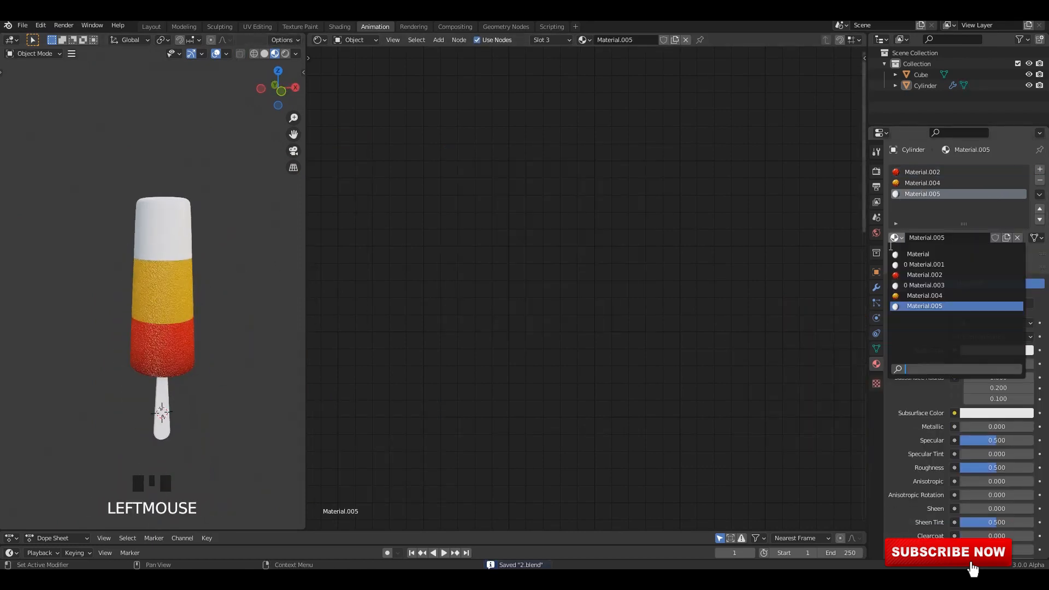
pyautogui.click(929, 295)
pyautogui.scroll(2, 574, 252)
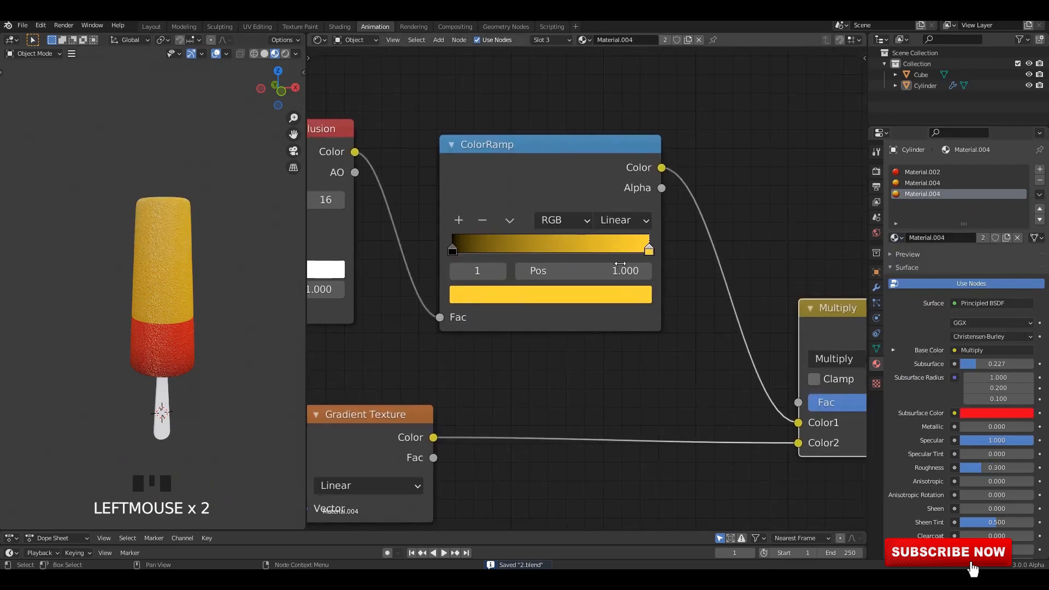
# Step: Make the third slot's Material.004 a separate single-user copy for the lolly's top band and save the file
pyautogui.click(665, 41)
pyautogui.scroll(3, 251, 223)
pyautogui.moveTo(250, 223); pyautogui.dragTo(219, 206, button='middle')
pyautogui.hotkey('ctrl', 's')
# Step: Change the end stop of Material.006's ColorRamp from yellow to light green for the top band, and save
pyautogui.click(639, 298)
pyautogui.scroll(-2, 693, 294)
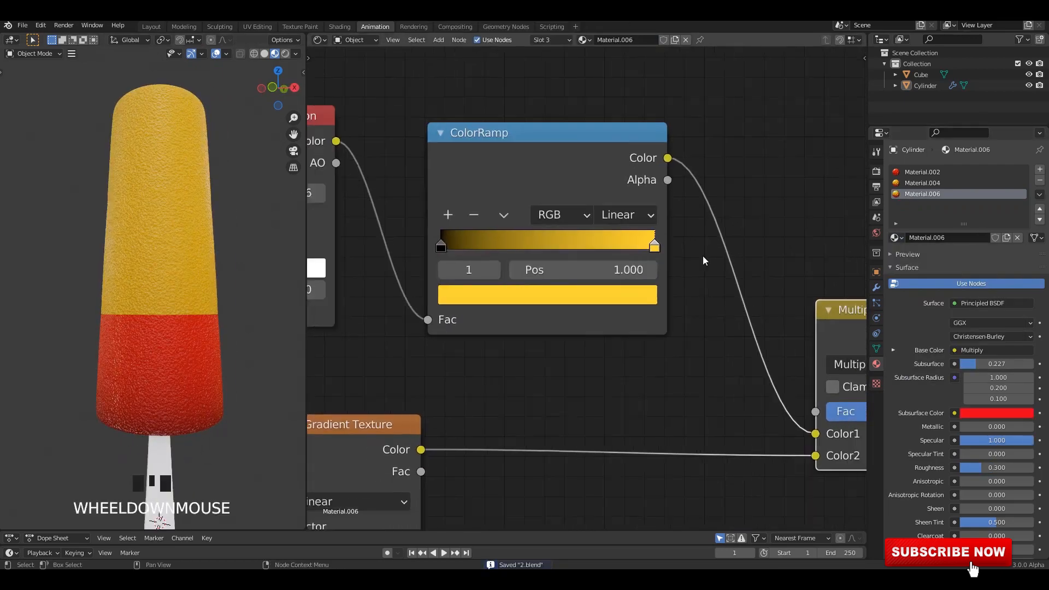
pyautogui.moveTo(627, 291); pyautogui.dragTo(648, 363, button='middle')
pyautogui.click(648, 363)
pyautogui.moveTo(507, 205); pyautogui.dragTo(481, 149)
pyautogui.moveTo(629, 141); pyautogui.dragTo(630, 107)
pyautogui.moveTo(486, 153); pyautogui.dragTo(506, 156)
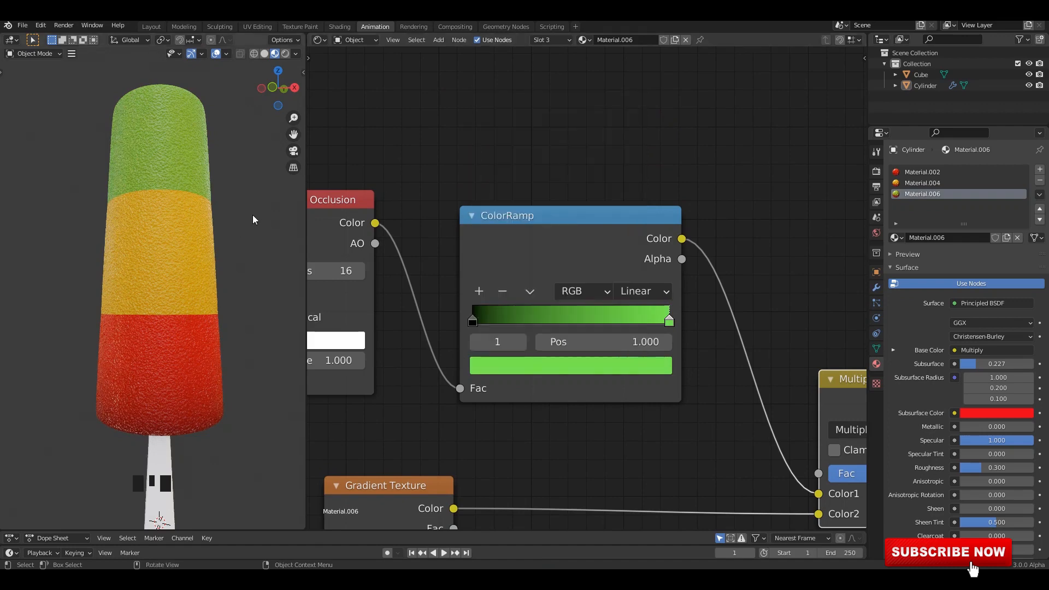
pyautogui.scroll(-3, 241, 210)
pyautogui.moveTo(241, 211)
pyautogui.mouseDown(button='middle')
pyautogui.moveTo(225, 225)
pyautogui.moveTo(195, 223)
pyautogui.mouseUp(button='middle')
pyautogui.hotkey('ctrl', 's')
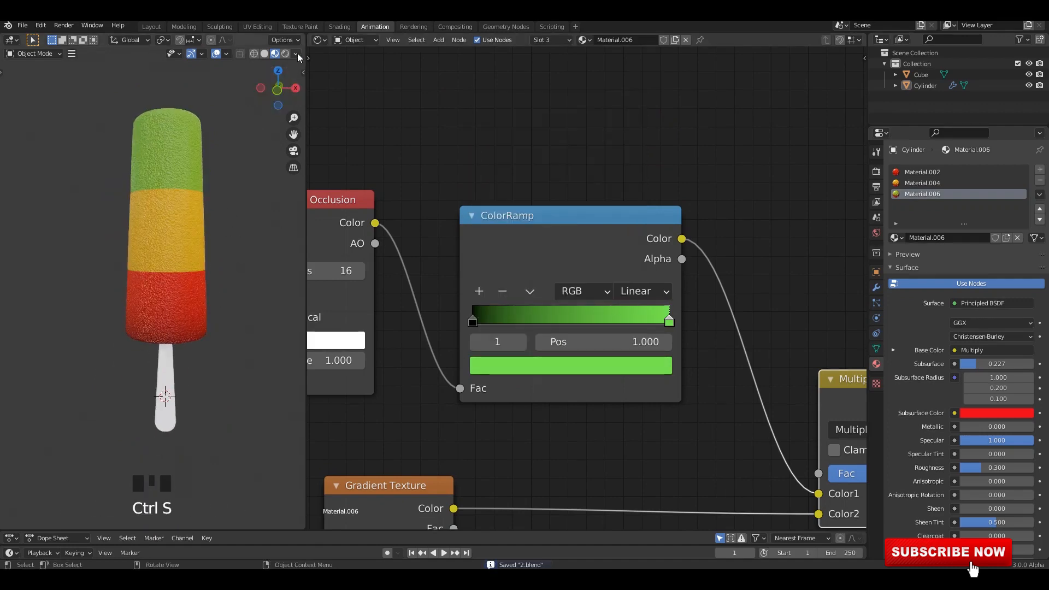
# Step: Adjust the Material Preview lighting in the viewport shading options, turn the lolly to another angle, and save the file
pyautogui.click(296, 53)
pyautogui.moveTo(290, 183); pyautogui.dragTo(308, 184)
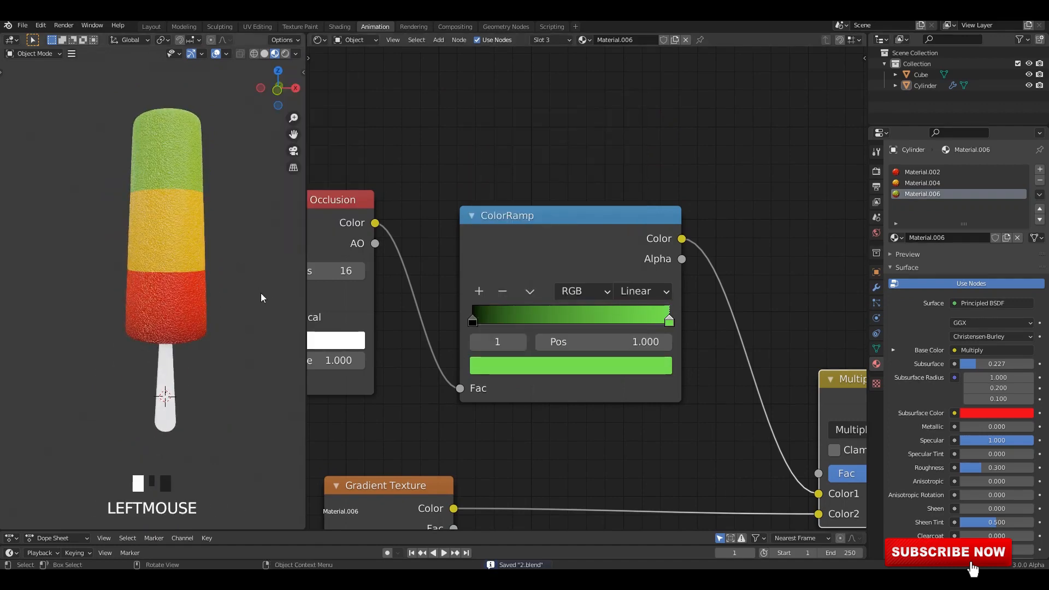
pyautogui.moveTo(260, 293); pyautogui.dragTo(219, 262, button='middle')
pyautogui.moveTo(219, 262)
pyautogui.keyDown('shift'); pyautogui.mouseDown(button='middle')
pyautogui.moveTo(200, 293)
pyautogui.moveTo(218, 333)
pyautogui.mouseUp(button='middle'); pyautogui.keyUp('shift')
pyautogui.hotkey('ctrl', 's')
pyautogui.click(172, 223)
pyautogui.press('`')
pyautogui.click(244, 289)
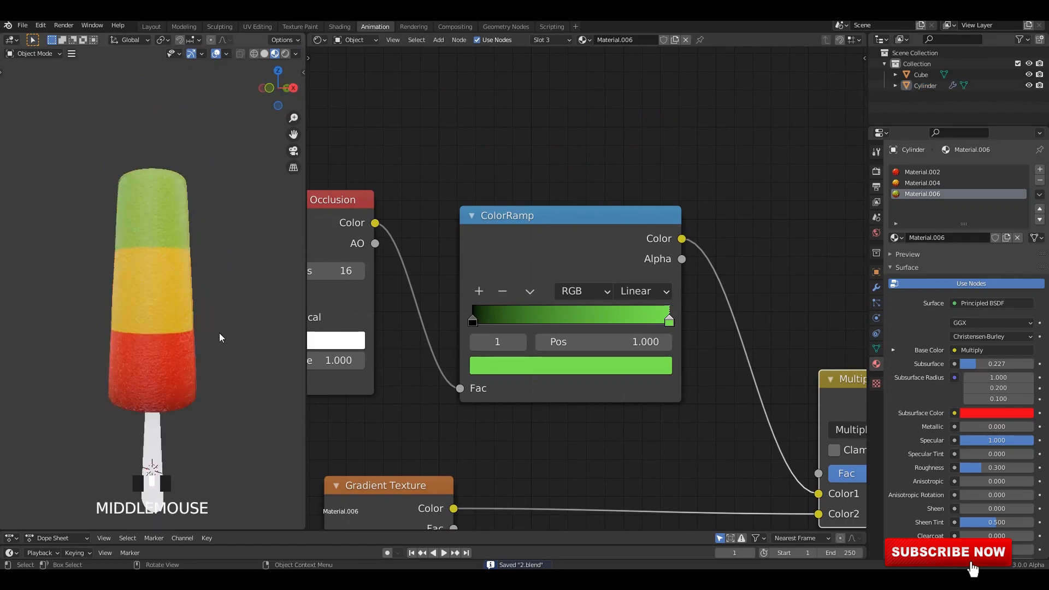
# Step: Set the Subsurface of Material.006's Principled BSDF to 0.5 and select the lolly body
pyautogui.scroll(1, 218, 333)
pyautogui.scroll(-1, 667, 366)
pyautogui.moveTo(822, 399); pyautogui.dragTo(661, 276, button='middle')
pyautogui.scroll(2, 661, 277)
pyautogui.moveTo(738, 358); pyautogui.dragTo(438, 274, button='middle')
pyautogui.scroll(-2, 438, 273)
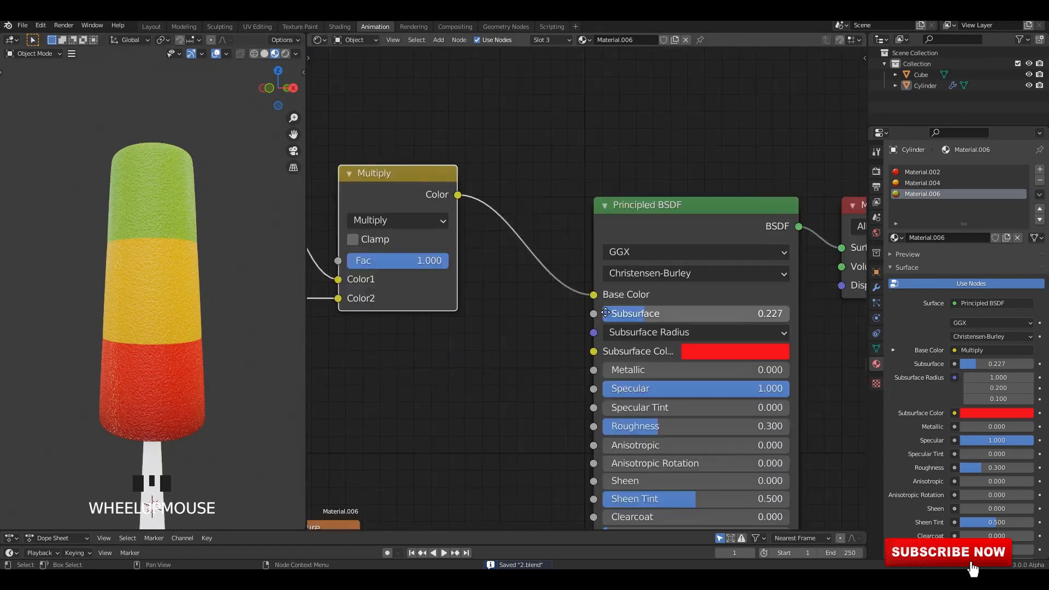
pyautogui.scroll(3, 719, 319)
pyautogui.moveTo(719, 319); pyautogui.dragTo(652, 323, button='middle')
pyautogui.click(652, 323)
pyautogui.write('.5')
pyautogui.press('Return')
pyautogui.click(188, 164)
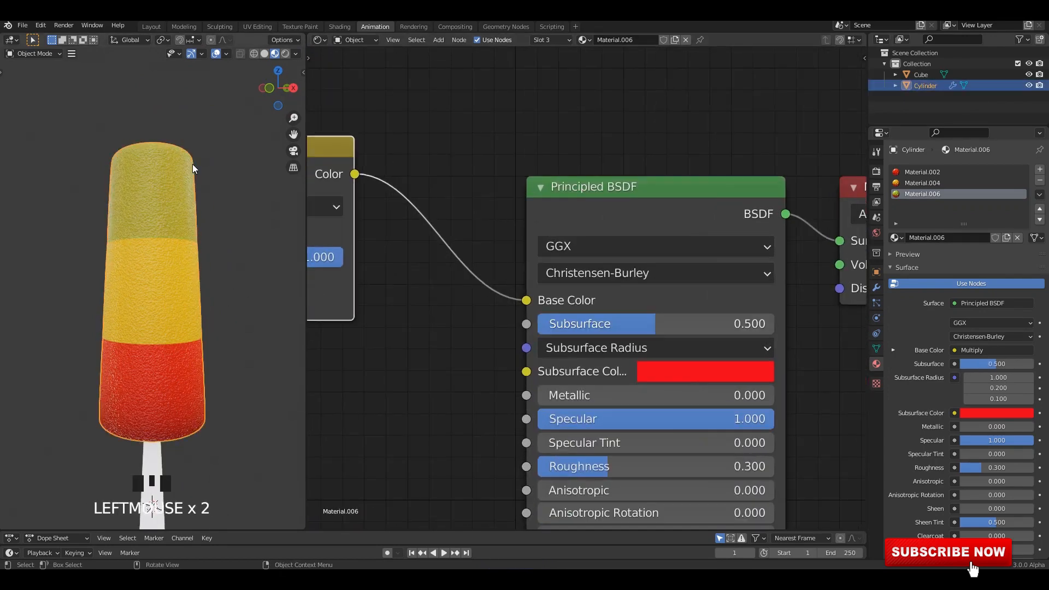
# Step: Save the file and set Material.006's Subsurface to 0.2
pyautogui.scroll(3, 192, 164)
pyautogui.keyDown('shift'); pyautogui.moveTo(193, 164); pyautogui.dragTo(198, 204, button='middle'); pyautogui.keyUp('shift')
pyautogui.hotkey('ctrl', 's')
pyautogui.click(727, 323)
pyautogui.click(738, 304)
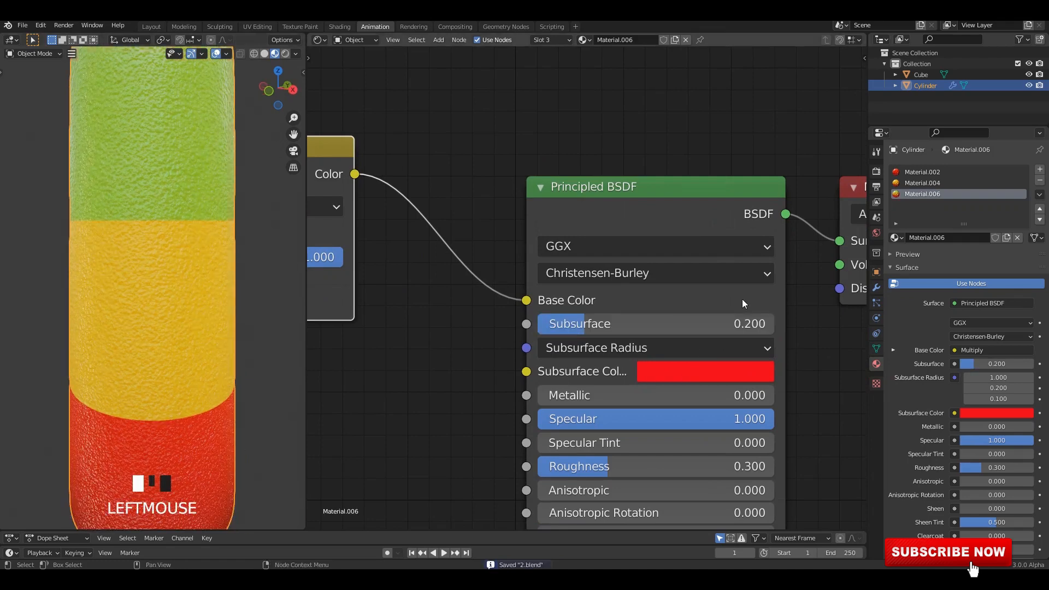
# Step: Set the Subsurface of the yellow band's Material.004 to 0.3
pyautogui.click(918, 185)
pyautogui.click(712, 328)
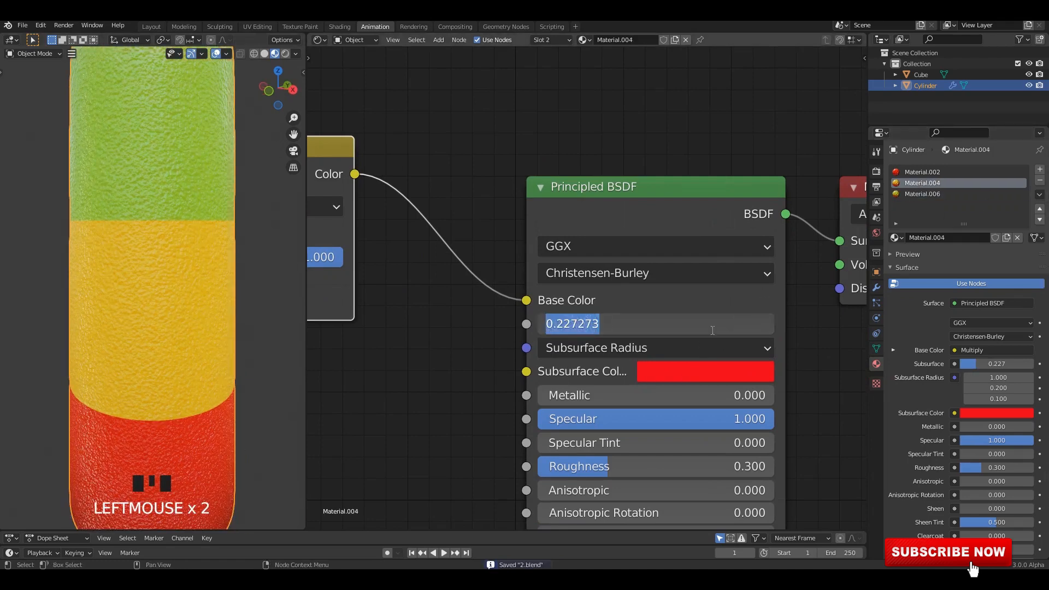
pyautogui.write('.3')
pyautogui.click(726, 310)
# Step: Set the Subsurface to 0.32 on the top band's Material.006 and to 0.3 on the red band's Material.002
pyautogui.click(923, 194)
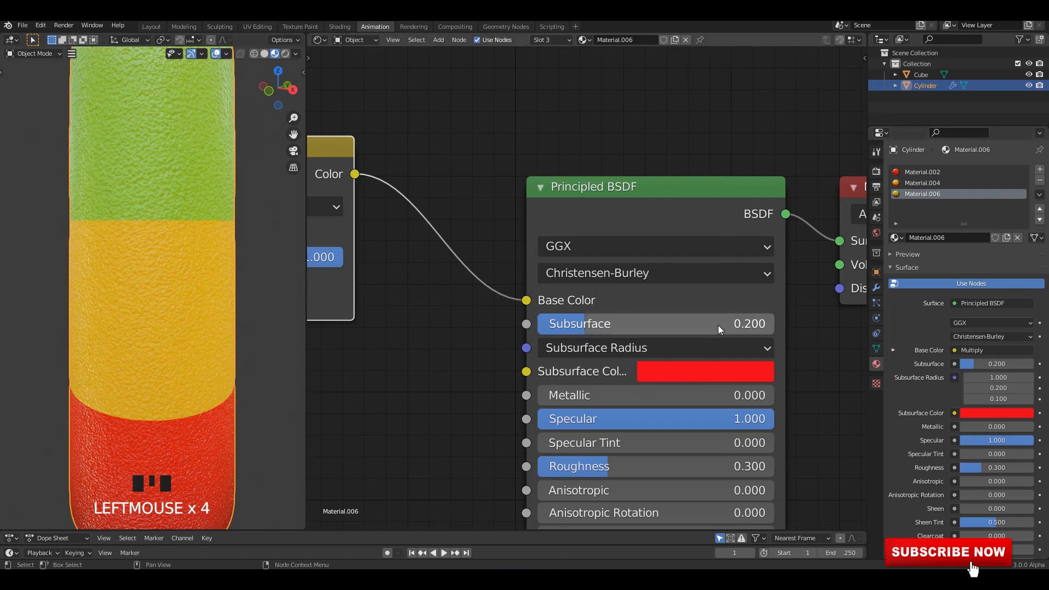
pyautogui.moveTo(720, 324); pyautogui.dragTo(749, 323)
pyautogui.click(922, 172)
pyautogui.moveTo(670, 328); pyautogui.dragTo(687, 323)
# Step: Readjust the end stop colour of Material.006's ColorRamp to a more vivid green for the top band
pyautogui.moveTo(329, 262); pyautogui.dragTo(619, 306, button='middle')
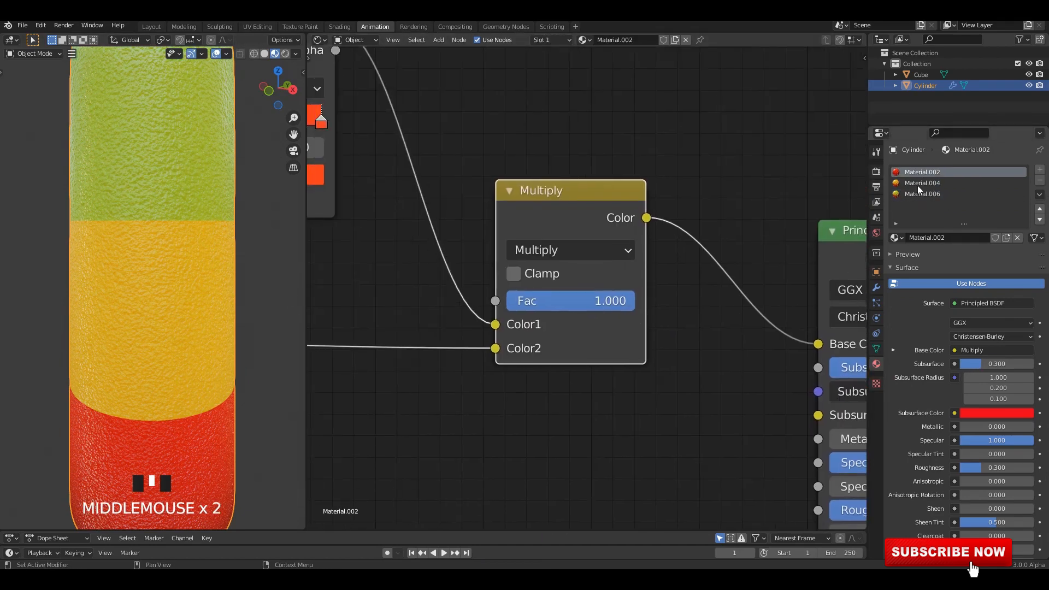
pyautogui.scroll(-4, 534, 258)
pyautogui.moveTo(535, 258); pyautogui.dragTo(681, 297, button='middle')
pyautogui.click(921, 194)
pyautogui.scroll(1, 509, 237)
pyautogui.scroll(1, 511, 241)
pyautogui.moveTo(511, 241); pyautogui.dragTo(565, 235, button='middle')
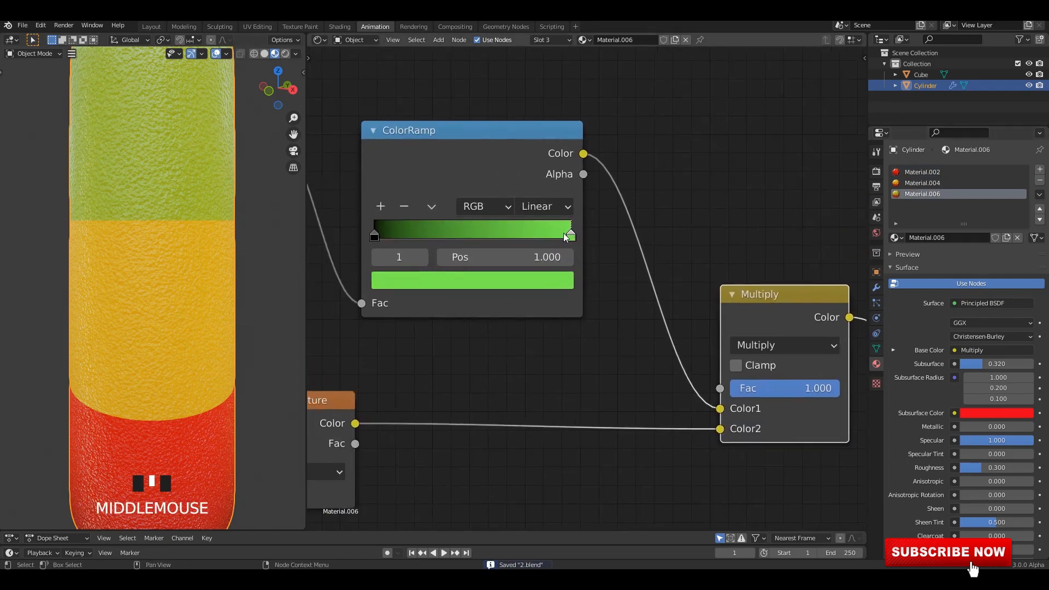
pyautogui.moveTo(555, 256); pyautogui.dragTo(532, 255)
pyautogui.click(548, 278)
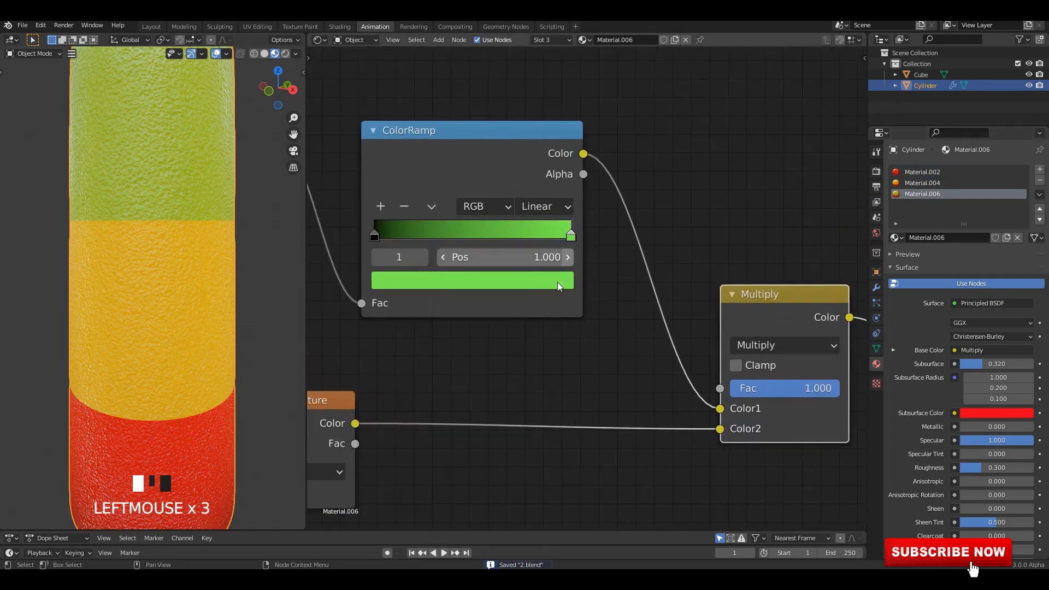
pyautogui.click(557, 281)
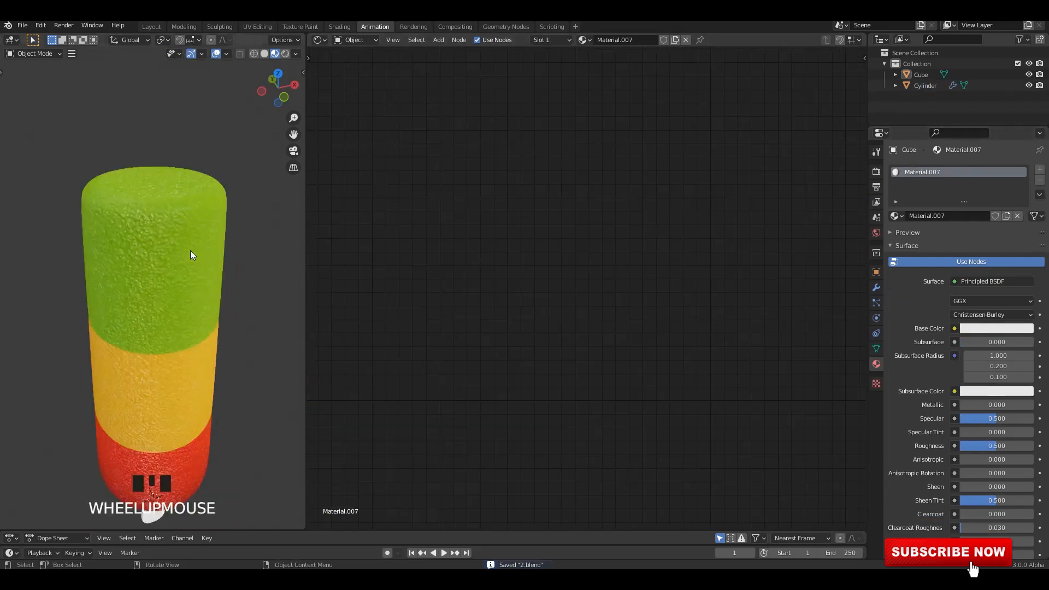
# Step: Save the file, select the lolly stick, and assign Material.002 to it in place of its white material
pyautogui.scroll(3, 190, 250)
pyautogui.moveTo(190, 251); pyautogui.dragTo(221, 46, button='middle')
pyautogui.scroll(-2, 208, 252)
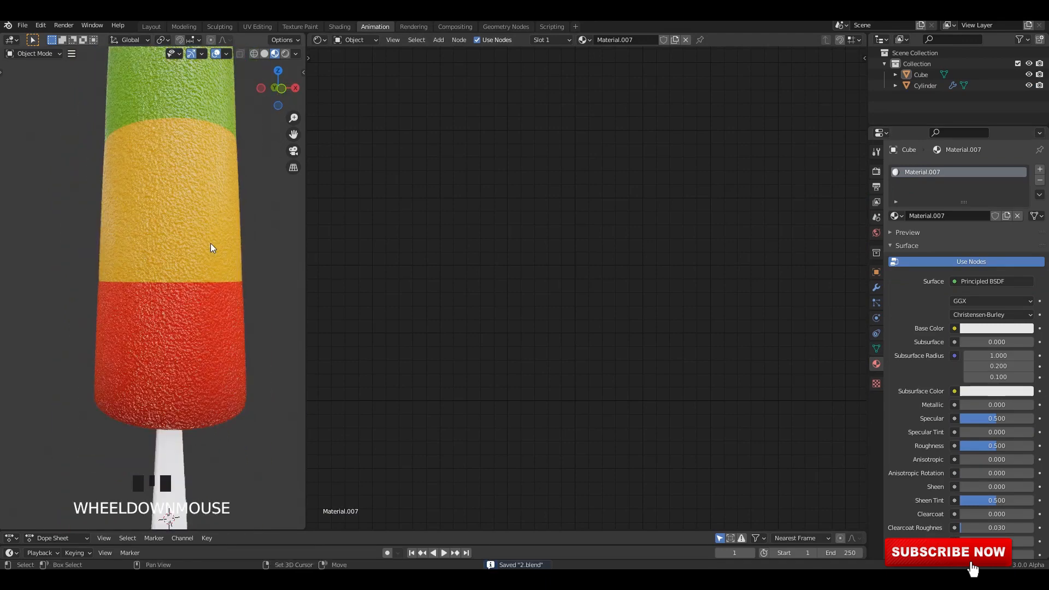
pyautogui.moveTo(211, 244); pyautogui.dragTo(205, 120, button='middle')
pyautogui.click(195, 249)
pyautogui.hotkey('ctrl', 's')
pyautogui.click(185, 352)
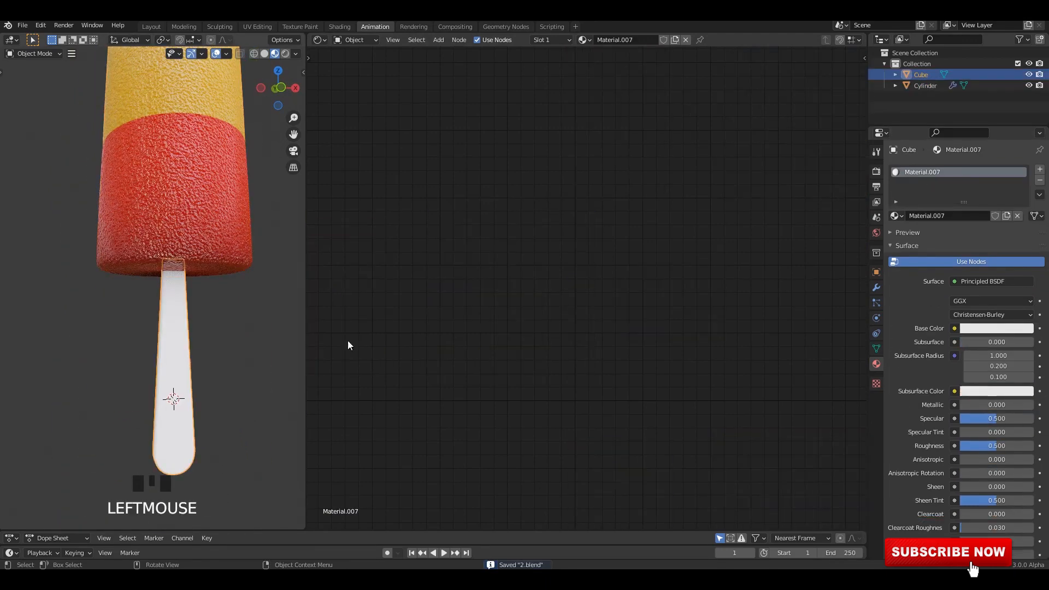
pyautogui.scroll(-1, 922, 203)
pyautogui.click(896, 216)
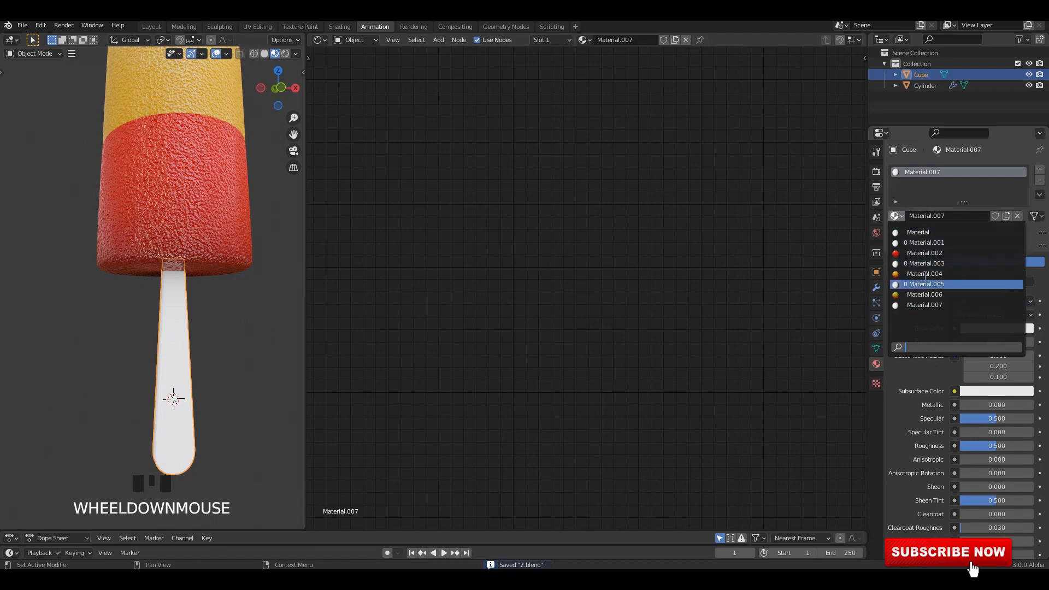
pyautogui.click(928, 251)
# Step: Make the stick's material a single-user copy and delete the Texture Coordinate, Mapping and Gradient Texture nodes of its colour gradient
pyautogui.scroll(-3, 573, 254)
pyautogui.scroll(-1, 573, 250)
pyautogui.moveTo(573, 251); pyautogui.dragTo(577, 296, button='middle')
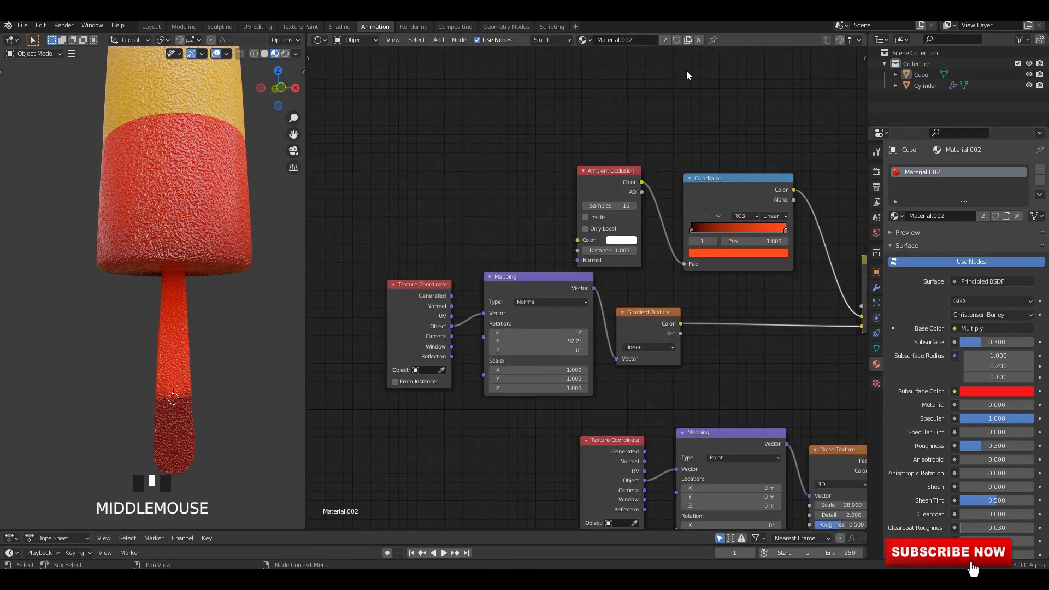
pyautogui.moveTo(538, 174); pyautogui.dragTo(540, 127, button='middle')
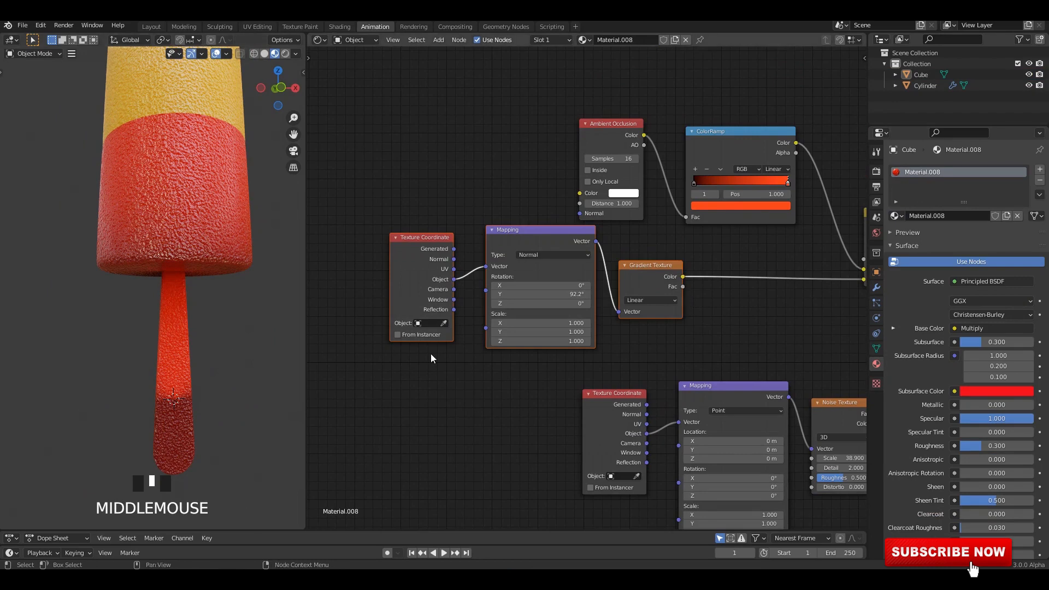
pyautogui.scroll(-1, 438, 365)
pyautogui.moveTo(634, 281); pyautogui.dragTo(624, 281)
pyautogui.press('Delete')
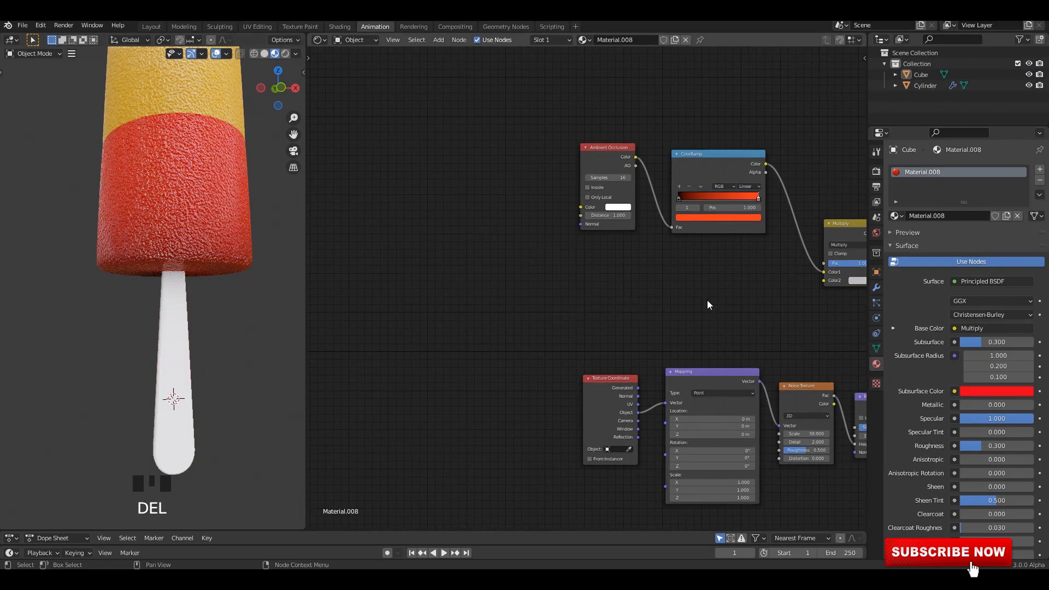
# Step: Set the Subsurface of the stick material's Principled BSDF to 0
pyautogui.scroll(-2, 717, 314)
pyautogui.click(761, 304)
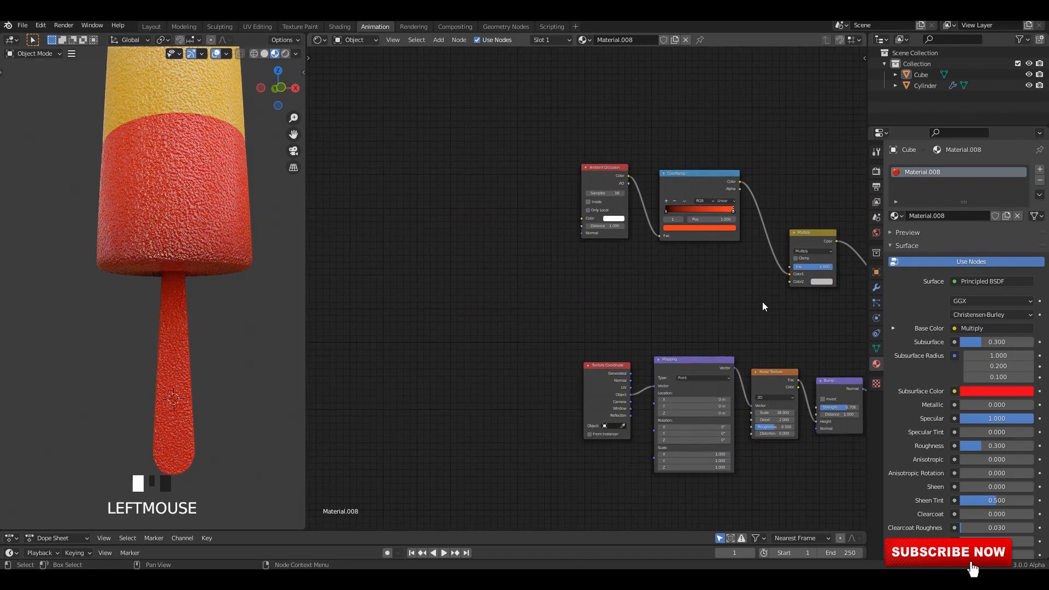
pyautogui.moveTo(771, 301); pyautogui.dragTo(551, 339, button='middle')
pyautogui.scroll(3, 579, 339)
pyautogui.scroll(4, 602, 342)
pyautogui.moveTo(739, 357); pyautogui.dragTo(708, 357)
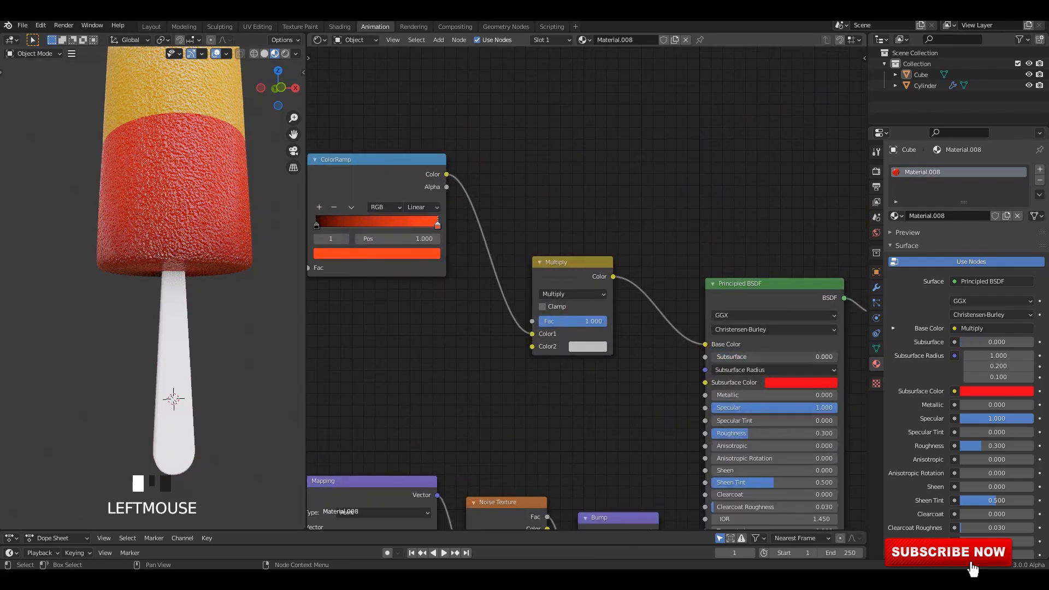
# Step: Delete the Multiply node and connect the ColorRamp's Color output directly to the Principled BSDF's Base Color
pyautogui.click(572, 273)
pyautogui.press('Delete')
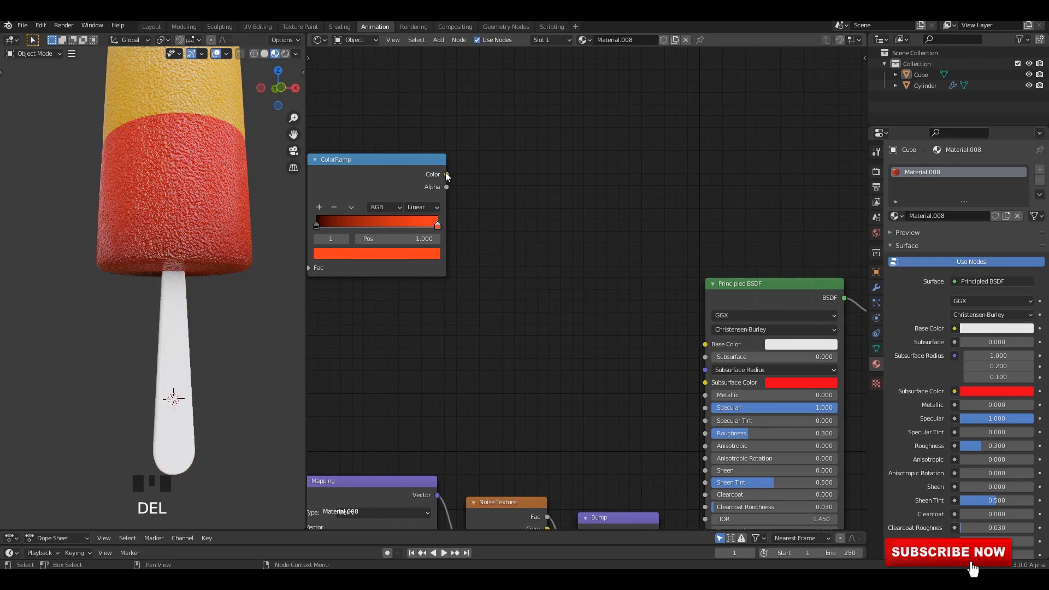
pyautogui.moveTo(445, 173)
pyautogui.mouseDown()
pyautogui.moveTo(657, 346)
pyautogui.moveTo(705, 344)
pyautogui.mouseUp()
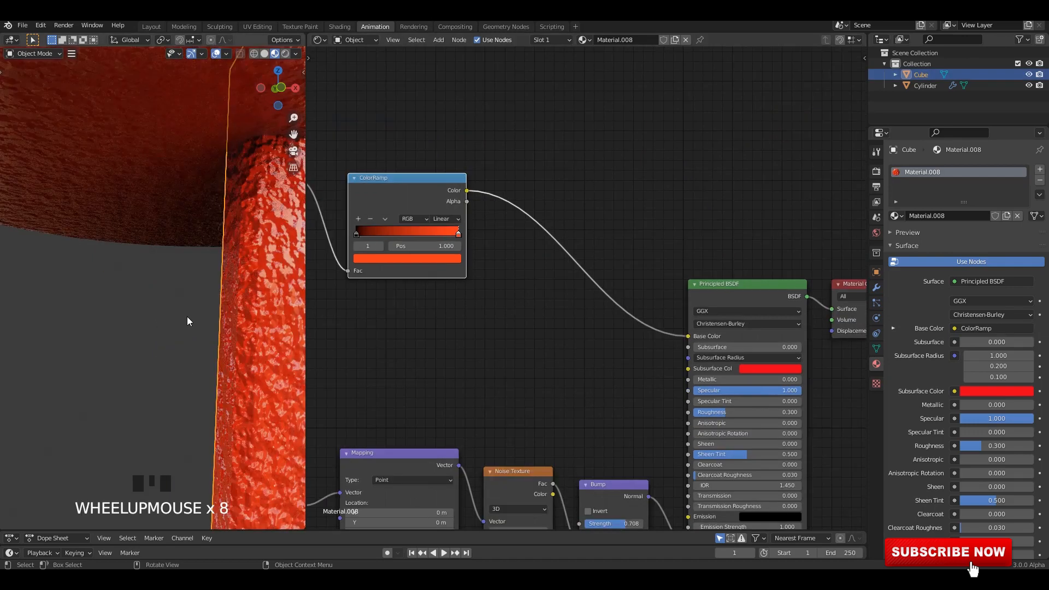
# Step: Set the stick ColorRamp's end stop to a light wood tone with hue 0.075, saturation 0.562 and value 0.593, and deselect the stick
pyautogui.scroll(-6, 169, 300)
pyautogui.moveTo(169, 300); pyautogui.dragTo(508, 344, button='middle')
pyautogui.scroll(3, 508, 345)
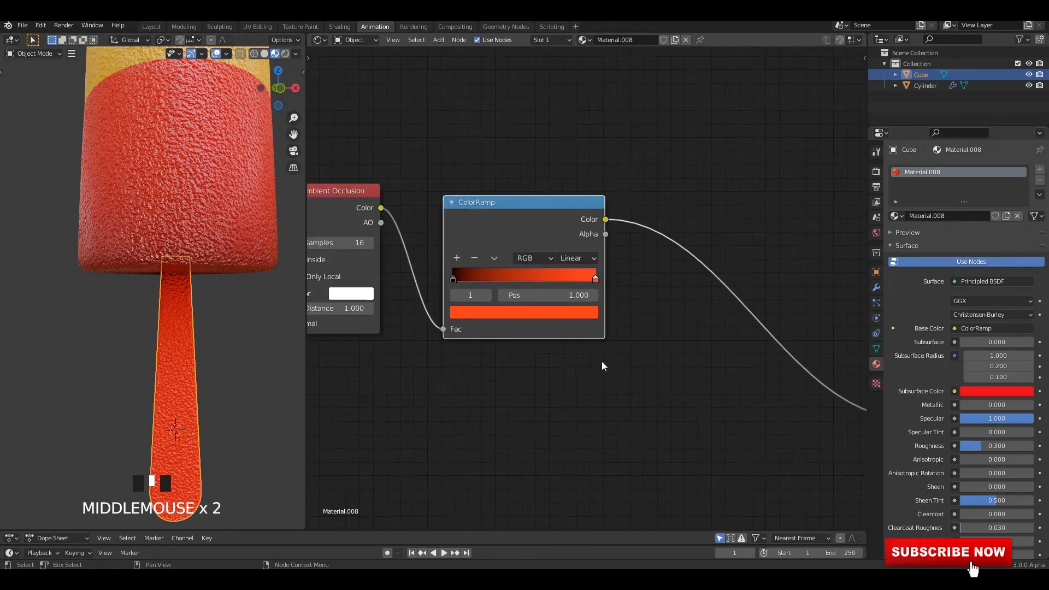
pyautogui.click(598, 312)
pyautogui.moveTo(482, 189)
pyautogui.mouseDown()
pyautogui.moveTo(475, 170)
pyautogui.moveTo(467, 183)
pyautogui.mouseUp()
pyautogui.moveTo(571, 89); pyautogui.dragTo(572, 114)
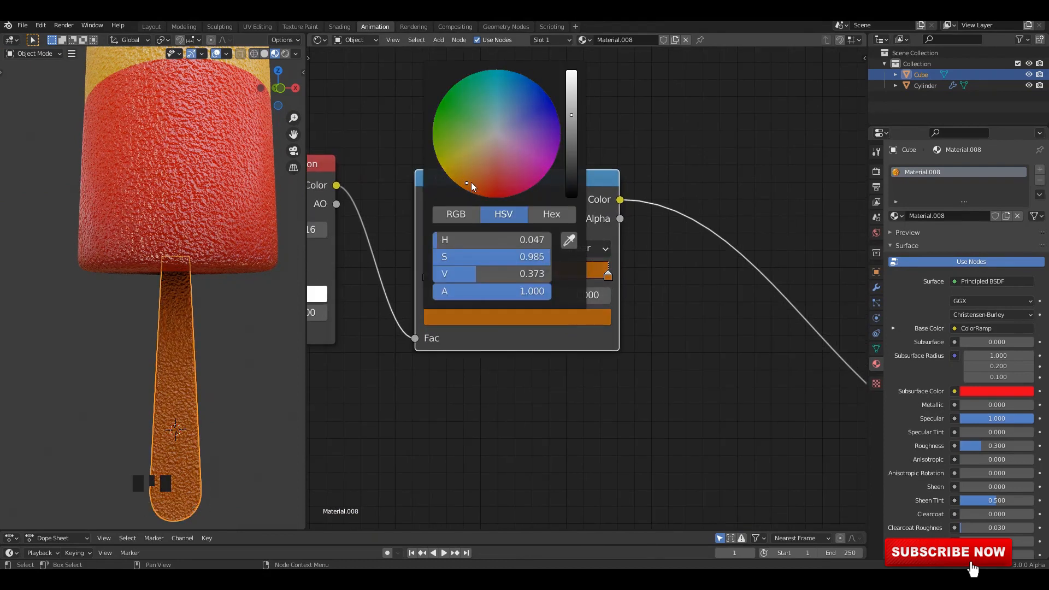
pyautogui.moveTo(464, 182); pyautogui.dragTo(468, 166)
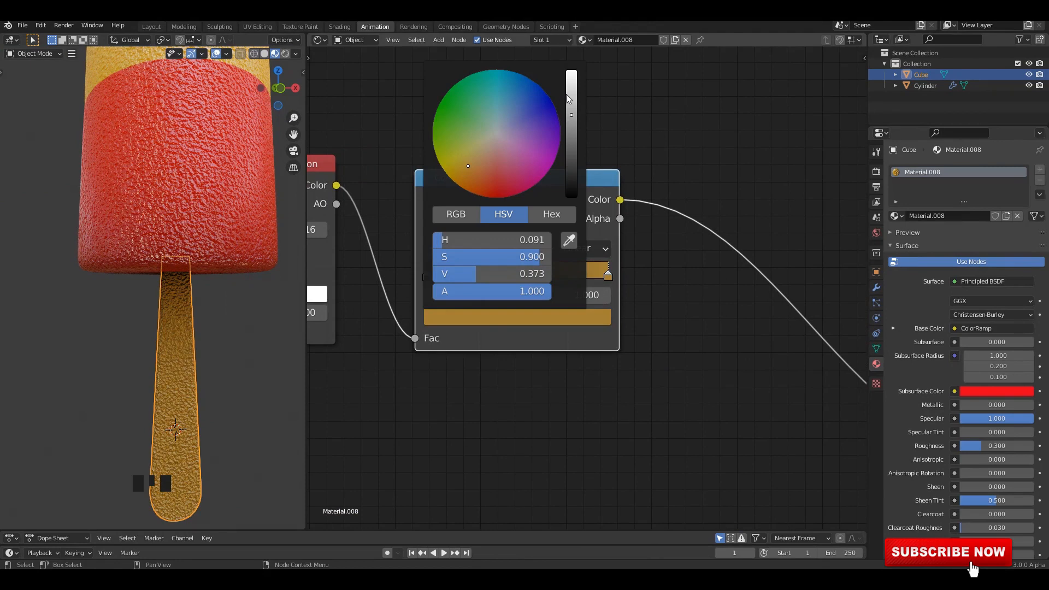
pyautogui.moveTo(571, 114); pyautogui.dragTo(571, 90)
pyautogui.moveTo(466, 165); pyautogui.dragTo(482, 147)
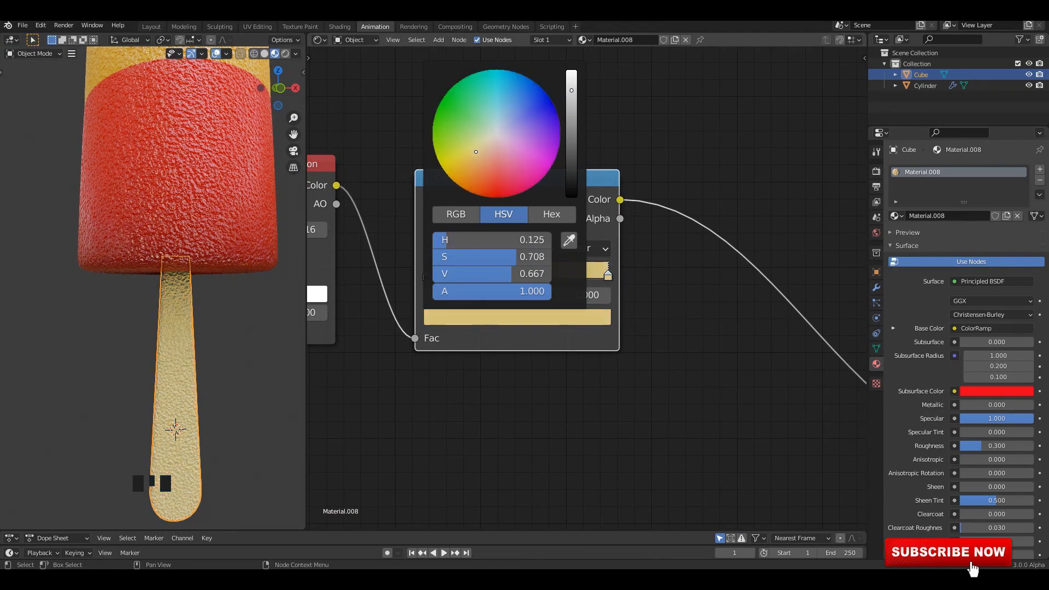
pyautogui.moveTo(575, 88); pyautogui.dragTo(571, 85)
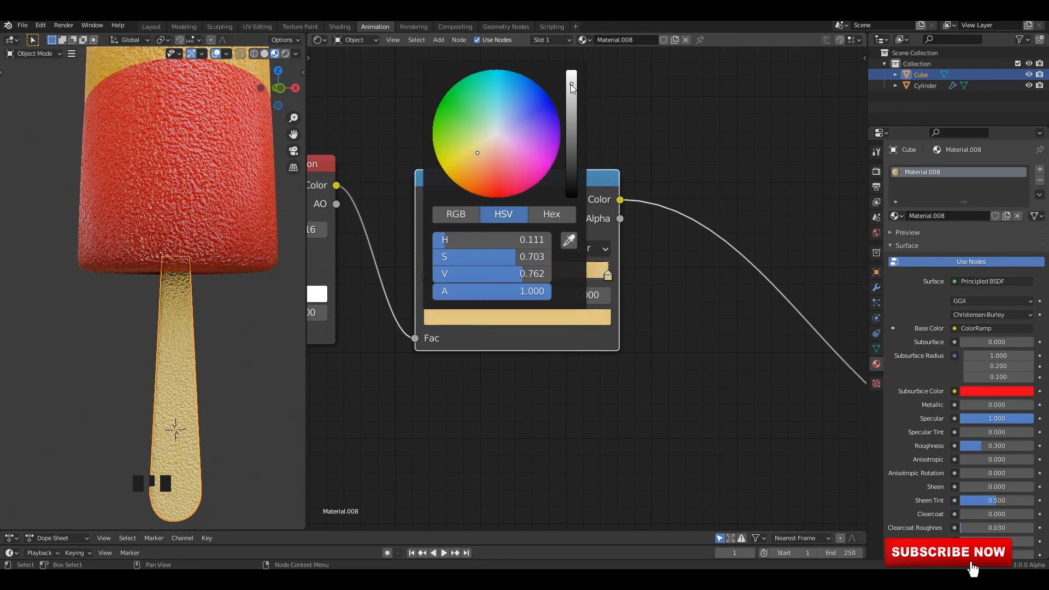
pyautogui.moveTo(470, 161)
pyautogui.mouseDown()
pyautogui.moveTo(480, 139)
pyautogui.moveTo(479, 151)
pyautogui.mouseUp()
pyautogui.moveTo(572, 81); pyautogui.dragTo(572, 85)
pyautogui.click(472, 277)
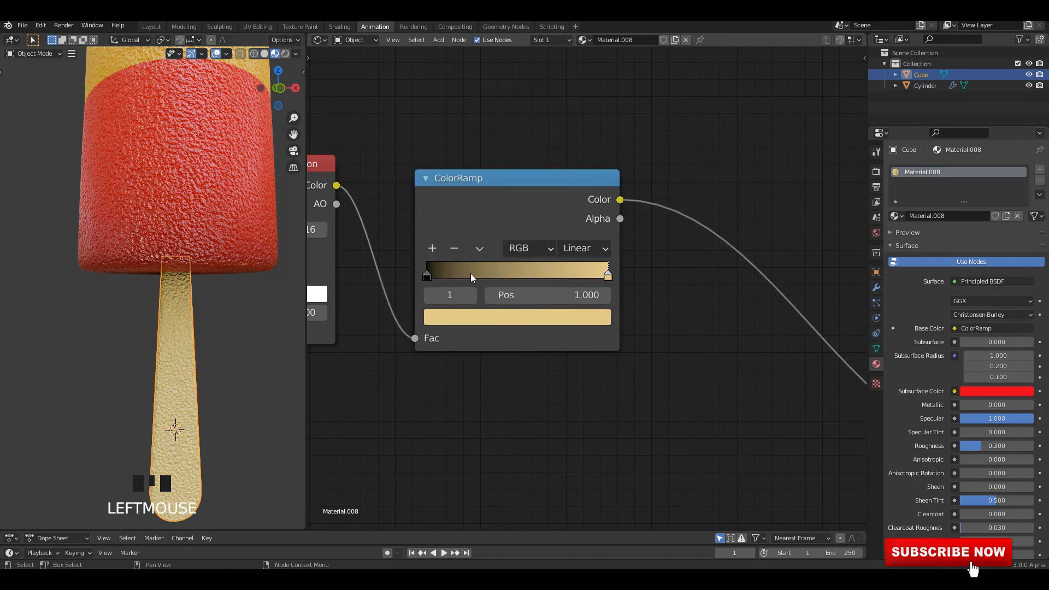
pyautogui.click(575, 317)
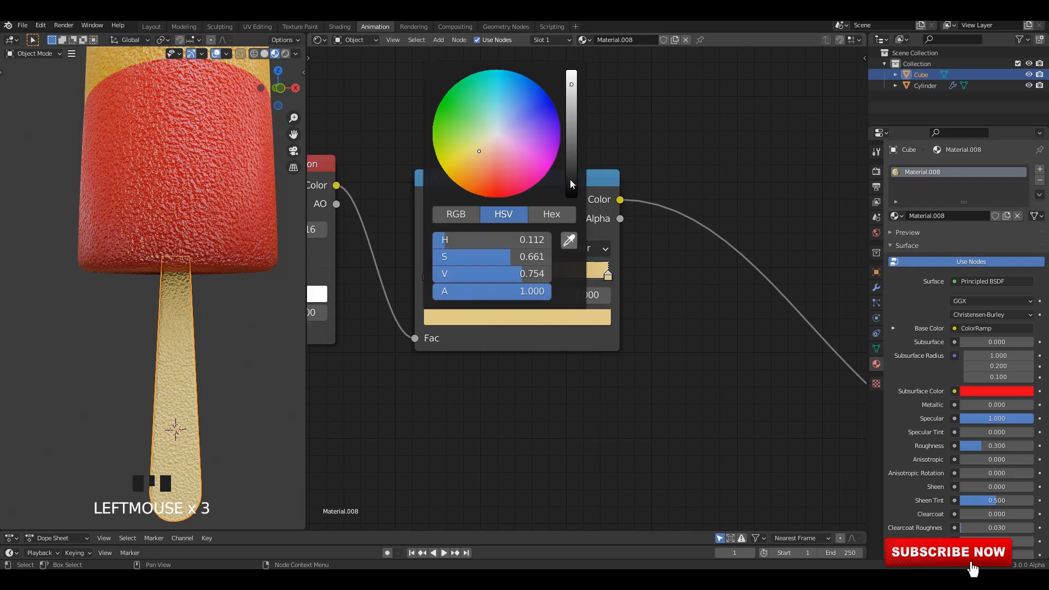
pyautogui.moveTo(480, 148); pyautogui.dragTo(481, 150)
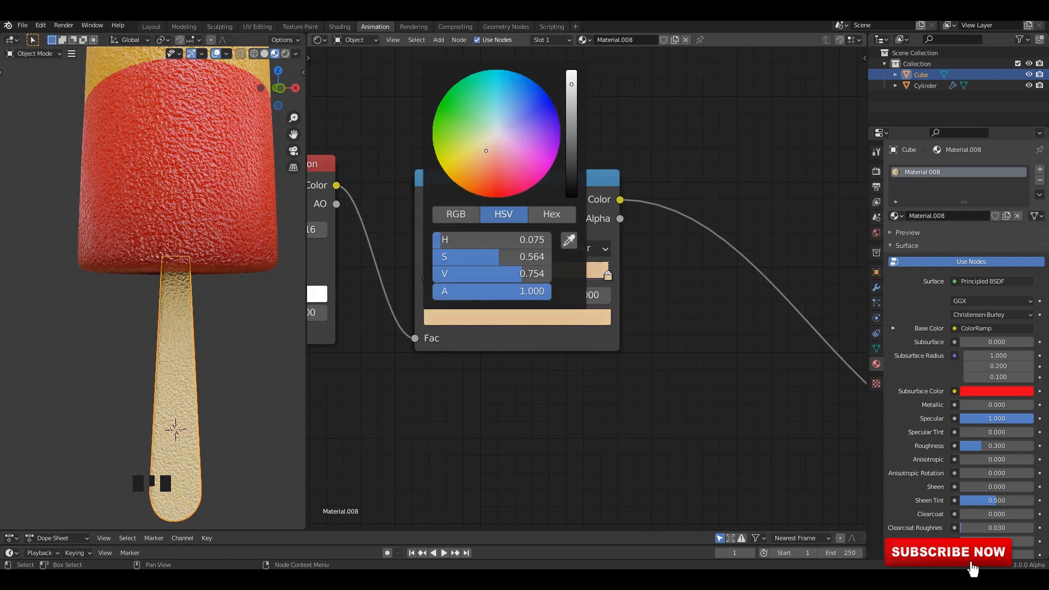
pyautogui.moveTo(572, 86); pyautogui.dragTo(572, 97)
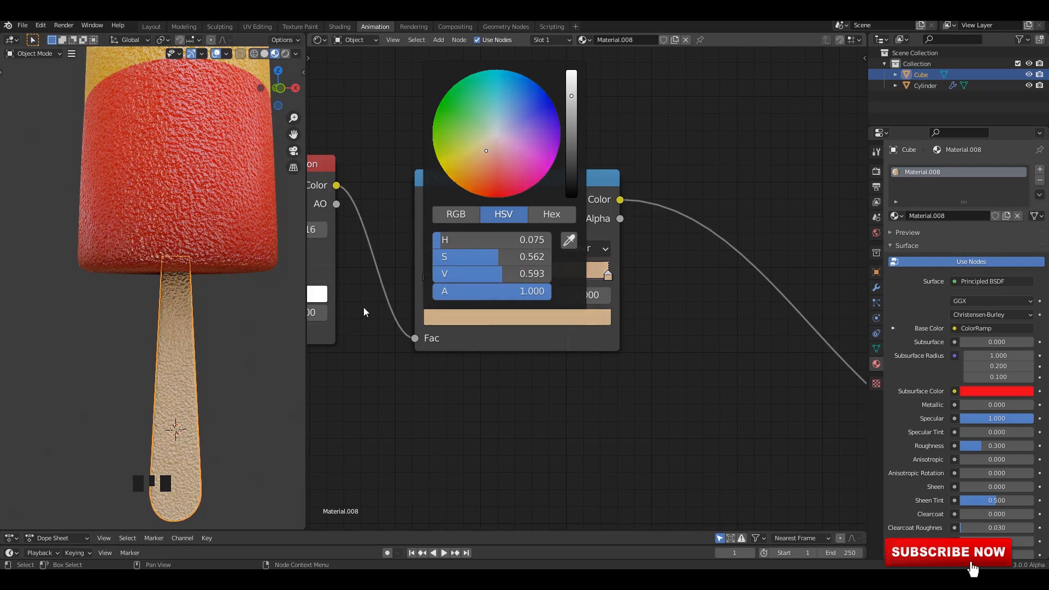
pyautogui.click(222, 338)
# Step: Increase the Scale of the Noise Texture driving the stick's bump to 179.1
pyautogui.scroll(-4, 222, 338)
pyautogui.moveTo(222, 337); pyautogui.dragTo(246, 339, button='middle')
pyautogui.scroll(-6, 601, 378)
pyautogui.moveTo(579, 292); pyautogui.dragTo(470, 81, button='middle')
pyautogui.scroll(3, 524, 283)
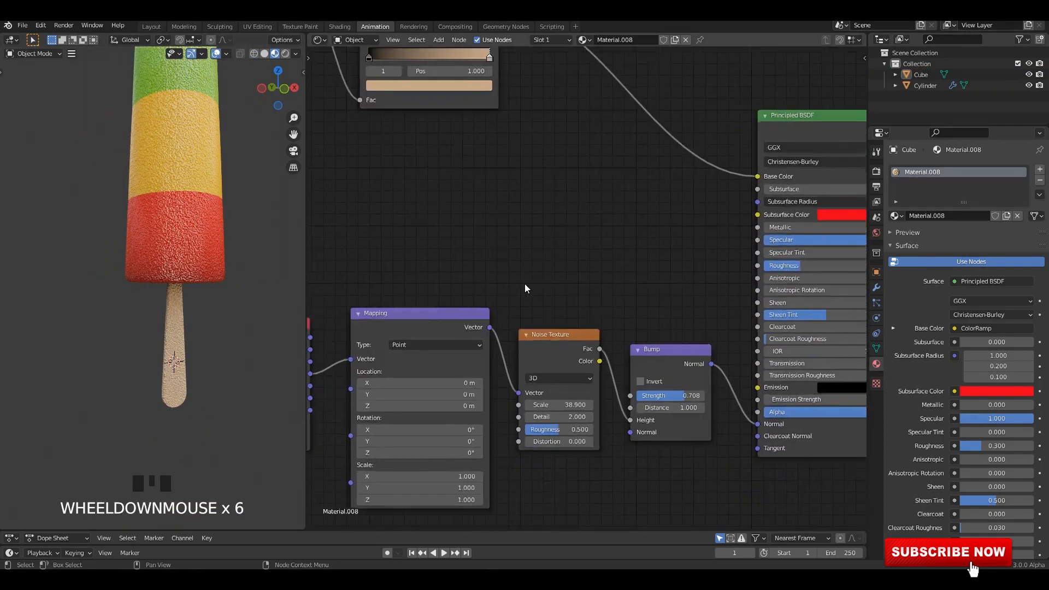
pyautogui.moveTo(525, 284); pyautogui.dragTo(541, 215, button='middle')
pyautogui.scroll(5, 143, 290)
pyautogui.moveTo(175, 355); pyautogui.dragTo(186, 330, button='middle')
pyautogui.scroll(1, 185, 330)
pyautogui.moveTo(574, 355); pyautogui.dragTo(591, 328, button='middle')
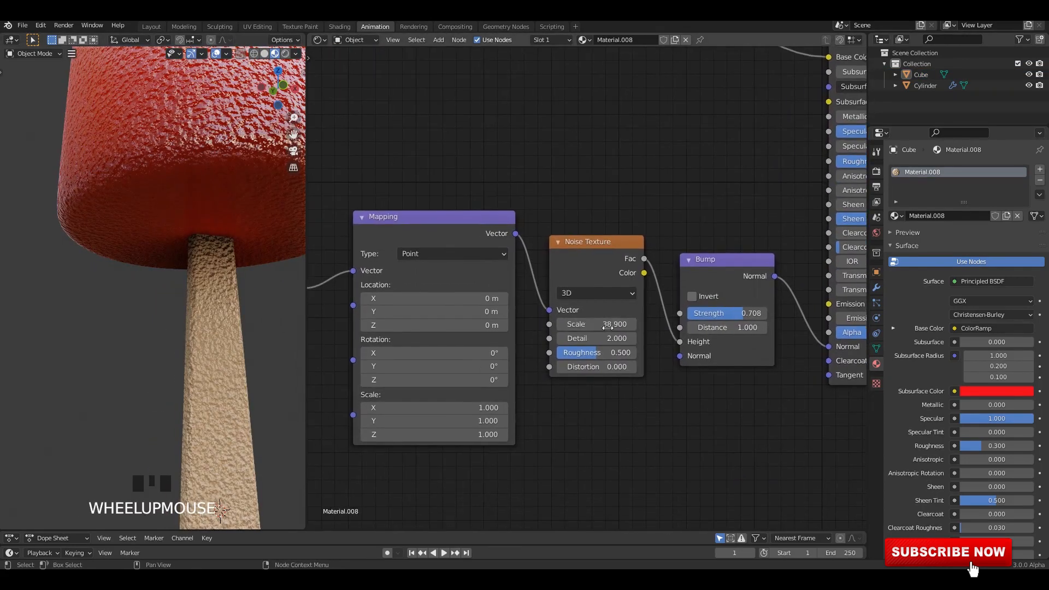
pyautogui.moveTo(595, 324); pyautogui.dragTo(639, 324)
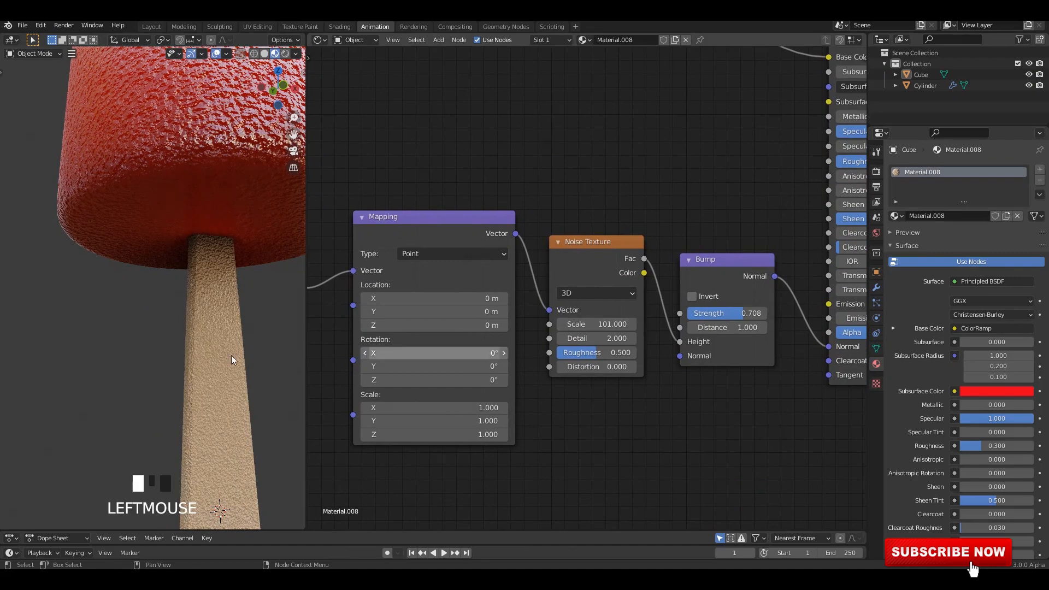
pyautogui.scroll(2, 241, 382)
pyautogui.keyDown('shift'); pyautogui.moveTo(241, 404); pyautogui.dragTo(178, 267, button='middle'); pyautogui.keyUp('shift')
pyautogui.moveTo(597, 324); pyautogui.dragTo(644, 324)
# Step: Set the Roughness of the stick's Noise Texture to 1
pyautogui.scroll(-9, 212, 297)
pyautogui.scroll(2, 220, 329)
pyautogui.scroll(3, 202, 309)
pyautogui.moveTo(184, 295); pyautogui.dragTo(199, 328, button='middle')
pyautogui.scroll(5, 174, 298)
pyautogui.moveTo(579, 354); pyautogui.dragTo(636, 352)
pyautogui.scroll(2, 184, 294)
# Step: Preview the noise output on the stick, set Scale 184.6, Detail 15.4 and Distortion 18, and restore the Principled BSDF output
pyautogui.keyDown('ctrl'); pyautogui.keyDown('shift'); pyautogui.click(605, 337); pyautogui.keyUp('shift'); pyautogui.keyUp('ctrl')
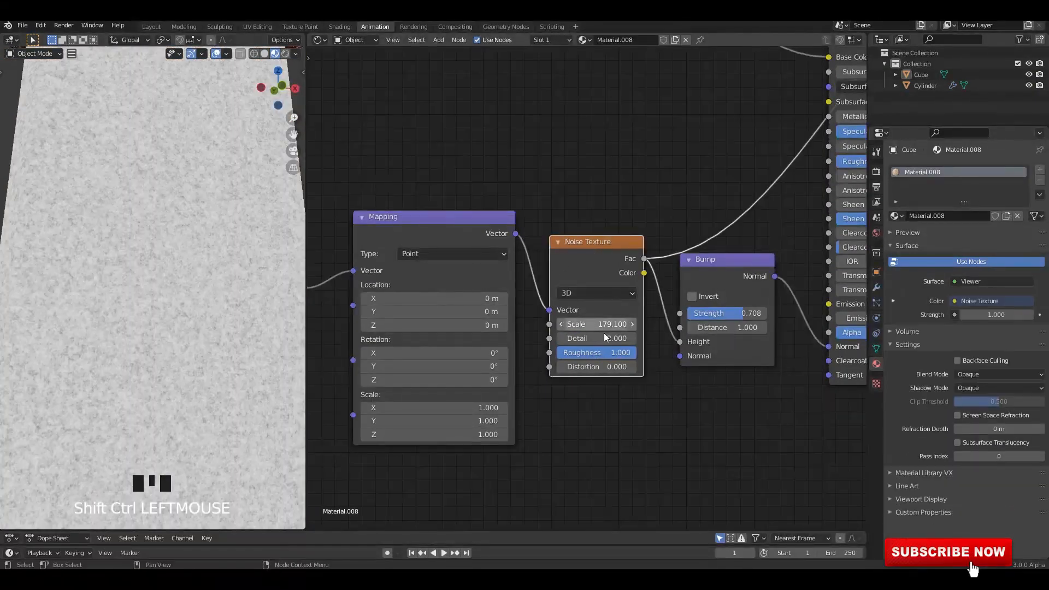
pyautogui.moveTo(582, 324); pyautogui.dragTo(614, 367)
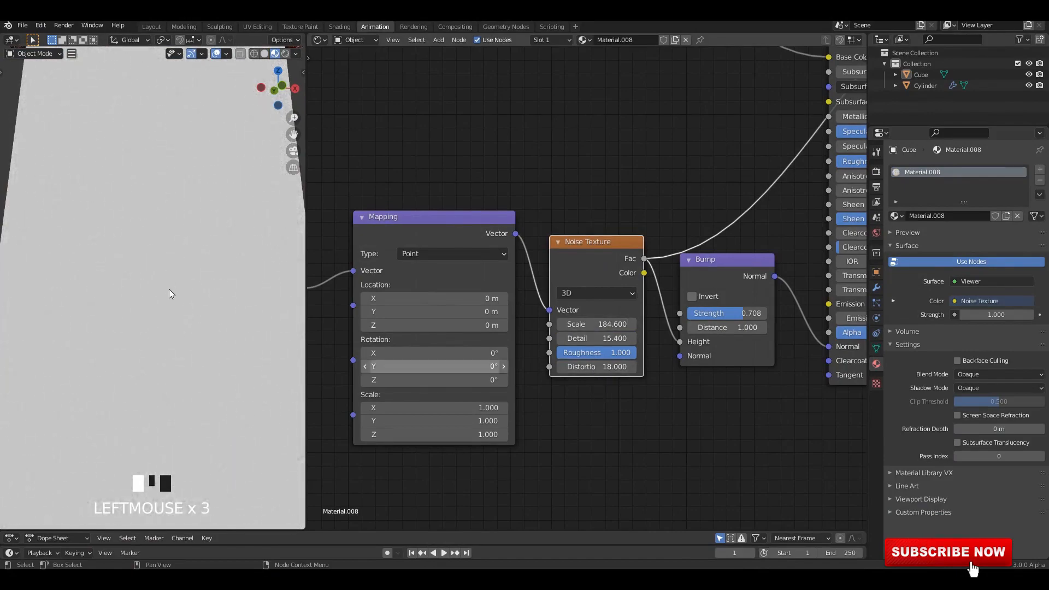
pyautogui.scroll(-5, 168, 289)
pyautogui.moveTo(660, 245); pyautogui.dragTo(500, 421, button='middle')
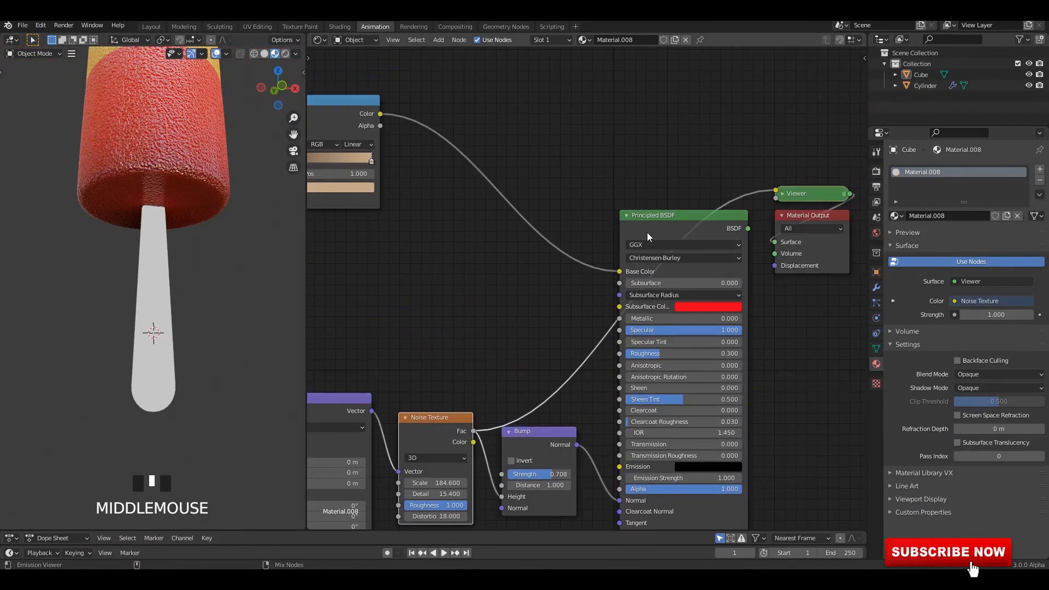
pyautogui.keyDown('ctrl'); pyautogui.keyDown('shift'); pyautogui.click(682, 234); pyautogui.keyUp('shift'); pyautogui.keyUp('ctrl')
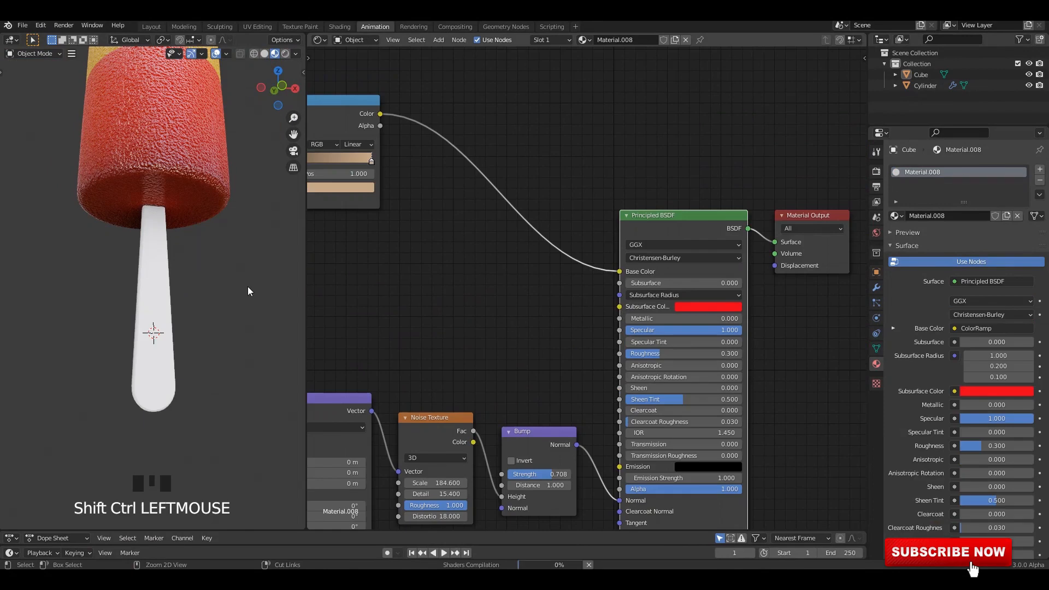
# Step: Deselect the stick and save the file
pyautogui.doubleClick(243, 284)
pyautogui.moveTo(234, 279); pyautogui.dragTo(225, 306, button='middle')
pyautogui.hotkey('ctrl', 's')
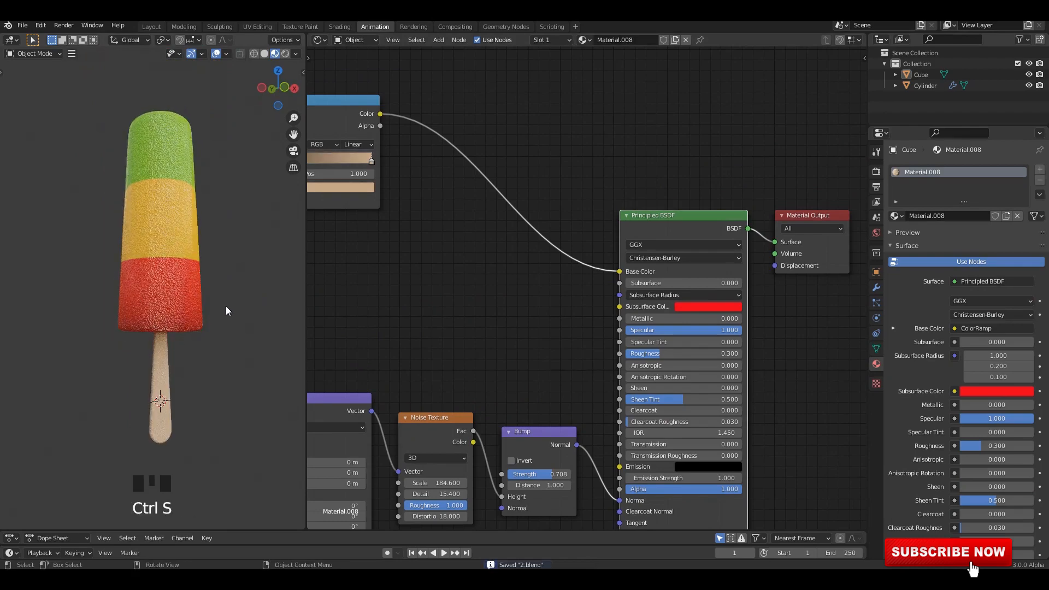
# Step: Adjust the viewport shading options to brighten the material preview lighting on the lolly
pyautogui.scroll(4, 221, 306)
pyautogui.moveTo(157, 311); pyautogui.dragTo(302, 51, button='middle')
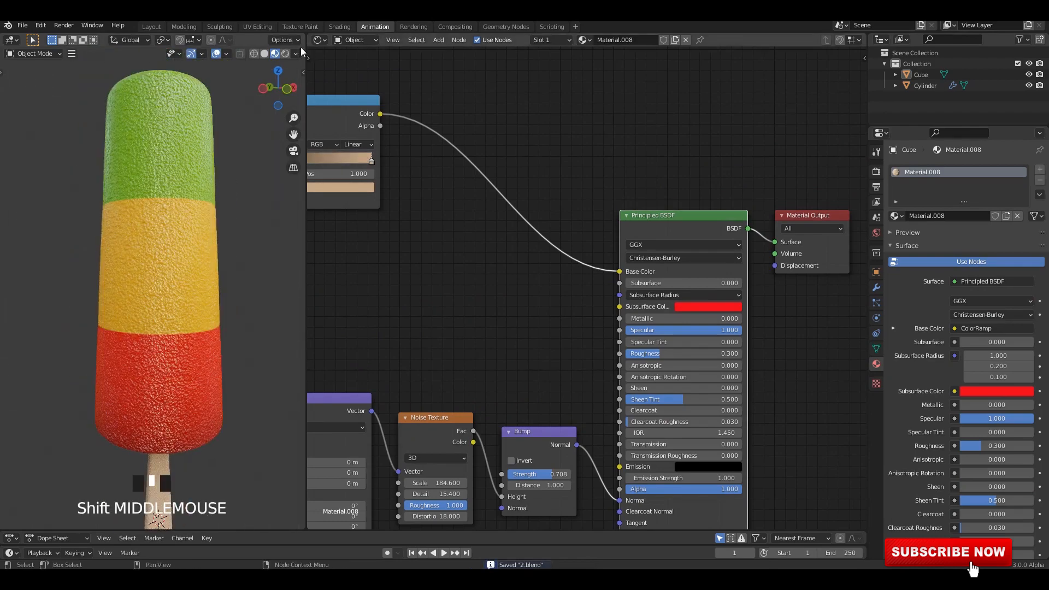
pyautogui.click(296, 53)
pyautogui.moveTo(307, 184); pyautogui.dragTo(343, 185)
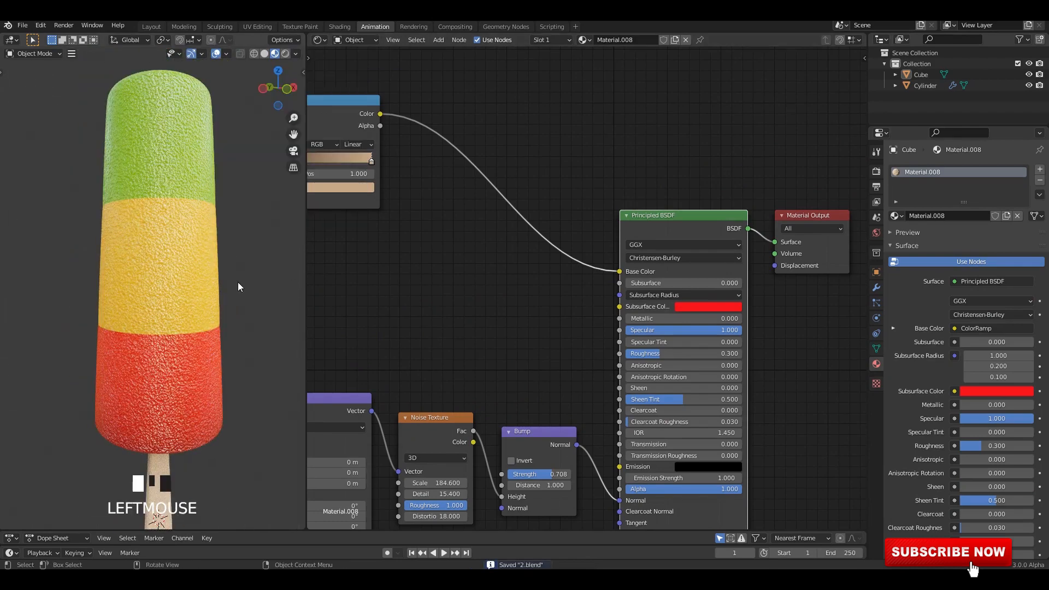
# Step: Select the lolly body and set the Roughness of the red material's Principled BSDF to 0.2
pyautogui.moveTo(238, 282); pyautogui.dragTo(180, 183, button='middle')
pyautogui.keyDown('alt'); pyautogui.moveTo(244, 252); pyautogui.dragTo(155, 281, button='middle'); pyautogui.keyUp('alt')
pyautogui.click(159, 257)
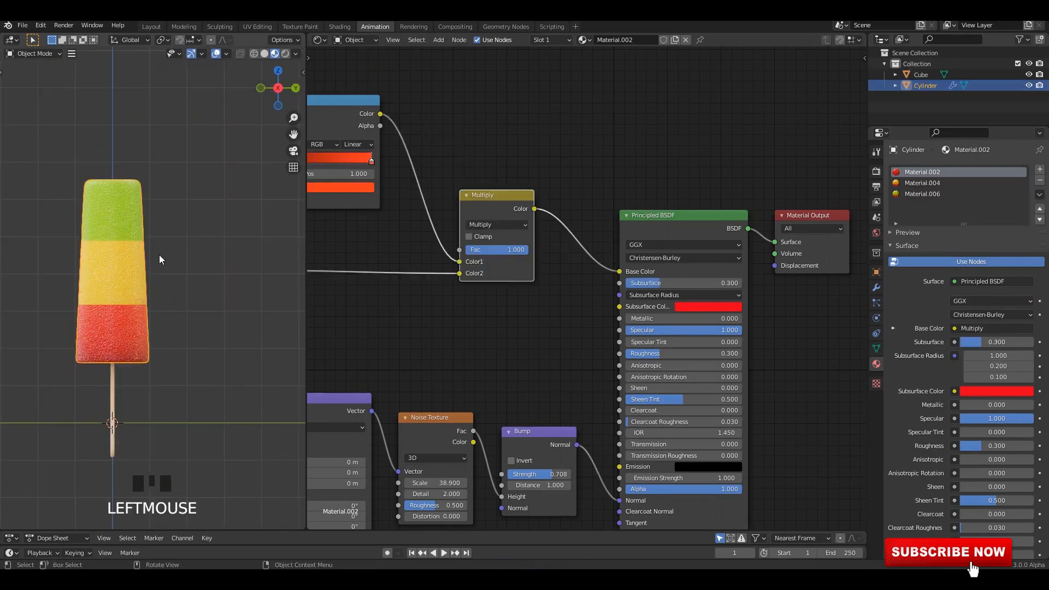
pyautogui.press('`')
pyautogui.keyDown('shift'); pyautogui.moveTo(202, 314); pyautogui.dragTo(2, 289, button='middle'); pyautogui.keyUp('shift')
pyautogui.scroll(6, 122, 310)
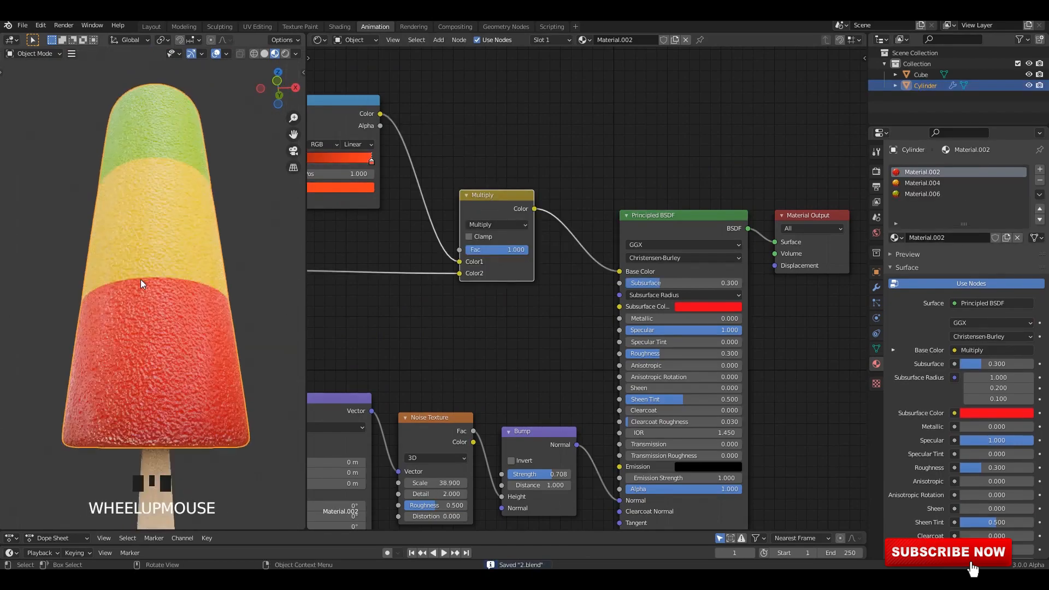
pyautogui.keyDown('shift'); pyautogui.moveTo(209, 270); pyautogui.dragTo(162, 285, button='middle'); pyautogui.keyUp('shift')
pyautogui.scroll(-8, 161, 295)
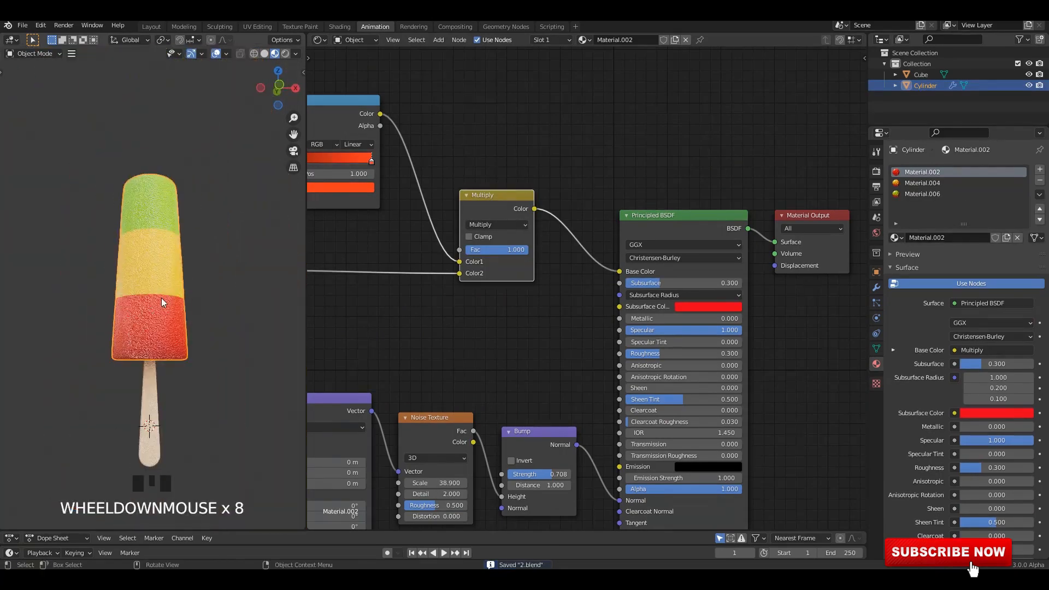
pyautogui.scroll(2, 153, 317)
pyautogui.moveTo(152, 322); pyautogui.dragTo(191, 247, button='middle')
pyautogui.scroll(5, 705, 388)
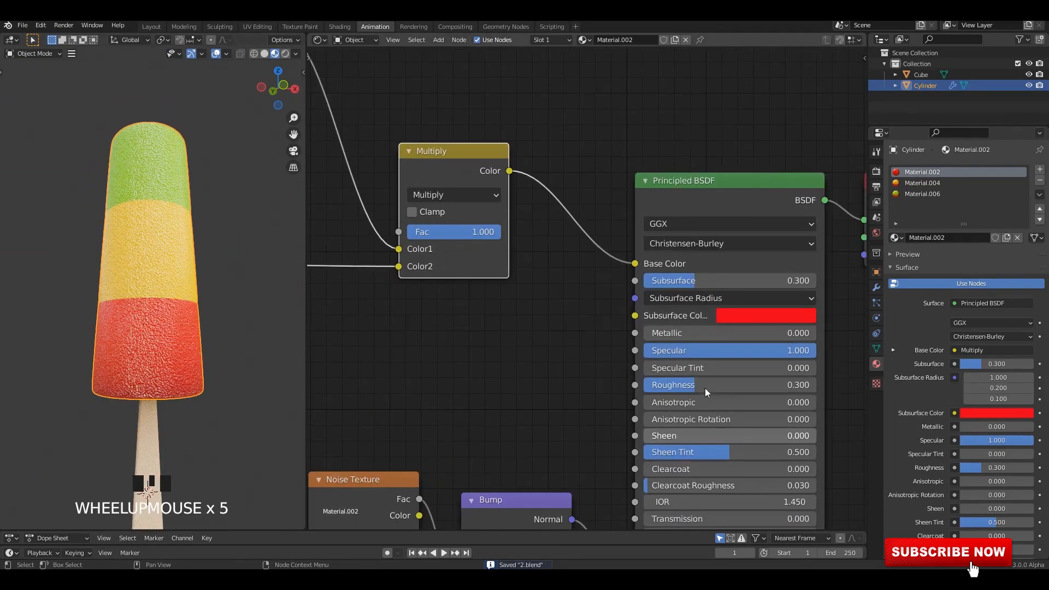
pyautogui.click(709, 366)
pyautogui.write('0.2')
pyautogui.click(738, 330)
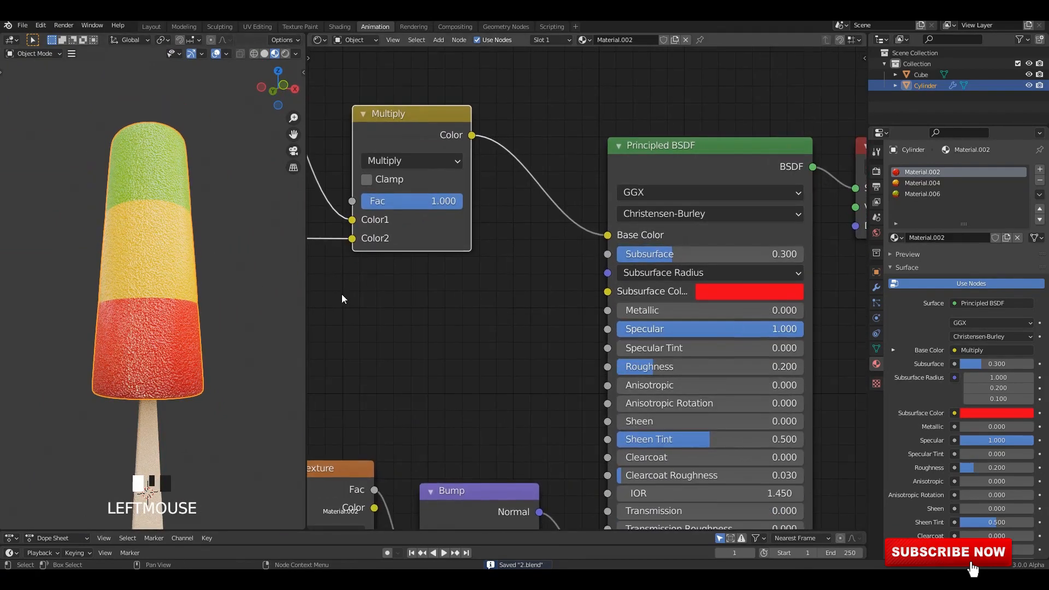
# Step: Deselect the lolly body, save the file, and change the node editor area to a 3D Viewport
pyautogui.click(218, 280)
pyautogui.moveTo(217, 280)
pyautogui.mouseDown(button='middle')
pyautogui.moveTo(221, 254)
pyautogui.moveTo(219, 299)
pyautogui.moveTo(238, 281)
pyautogui.mouseUp(button='middle')
pyautogui.scroll(-2, 222, 253)
pyautogui.hotkey('ctrl', 's')
pyautogui.click(319, 40)
pyautogui.click(336, 70)
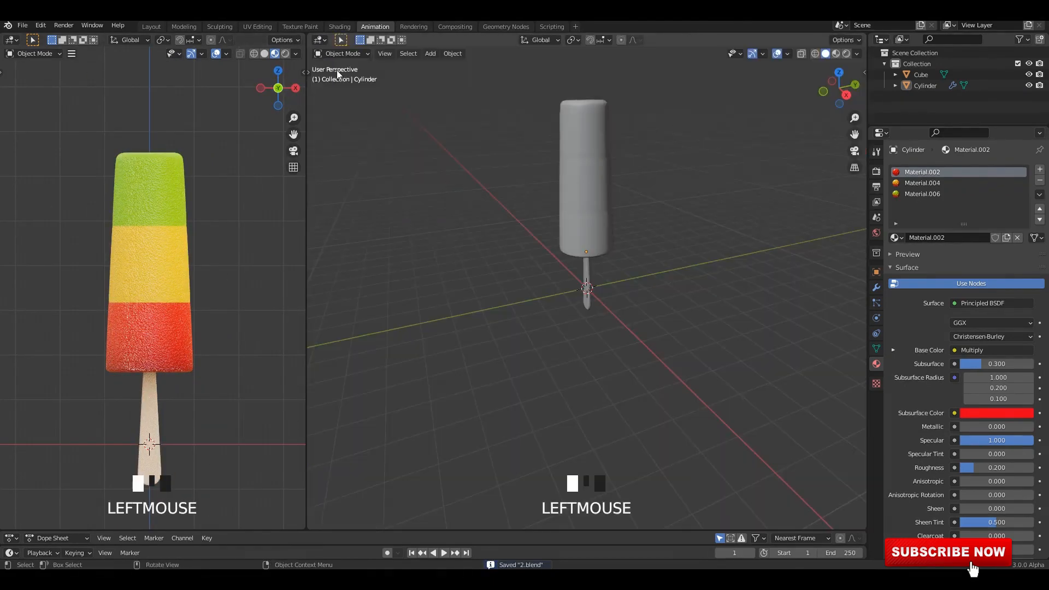
# Step: Join the lolly body into the stick object and save the file
pyautogui.scroll(-2, 579, 227)
pyautogui.keyDown('alt'); pyautogui.moveTo(579, 227); pyautogui.dragTo(585, 235, button='middle'); pyautogui.keyUp('alt')
pyautogui.click(586, 235)
pyautogui.scroll(4, 588, 279)
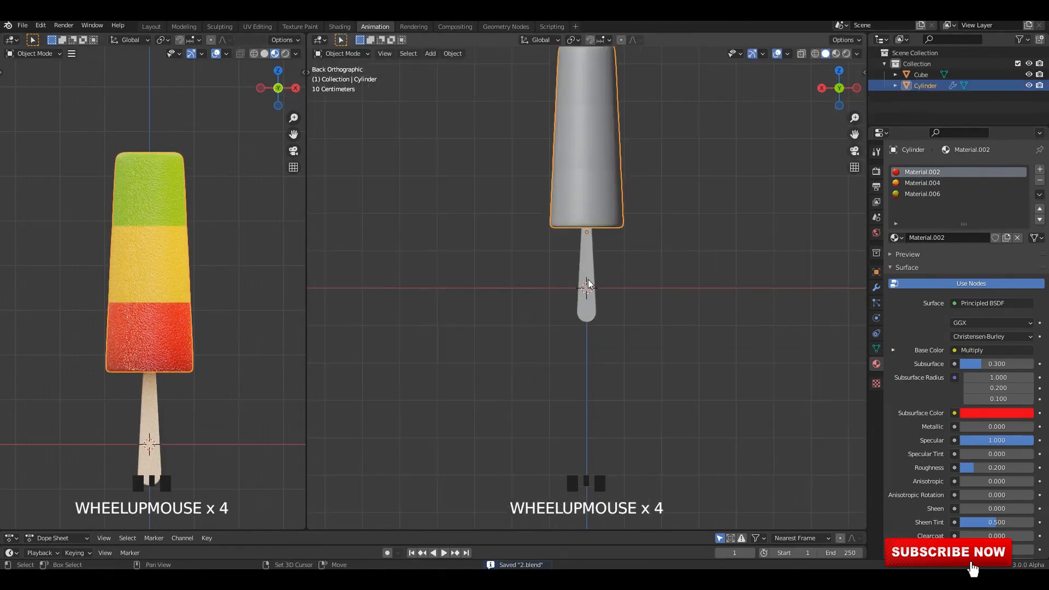
pyautogui.keyDown('shift'); pyautogui.click(586, 271); pyautogui.keyUp('shift')
pyautogui.hotkey('ctrl', 'j')
pyautogui.hotkey('ctrl', 's')
# Step: Shade the joined lolly smooth and enable Auto Smooth at 30° in its Normals settings
pyautogui.rightClick(587, 202)
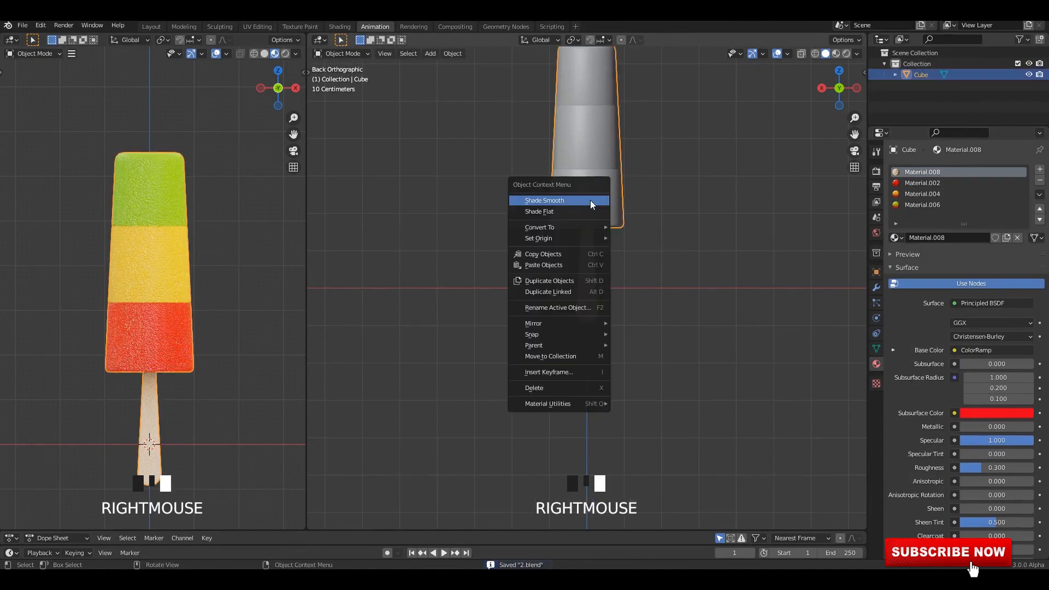
pyautogui.click(590, 200)
pyautogui.click(876, 349)
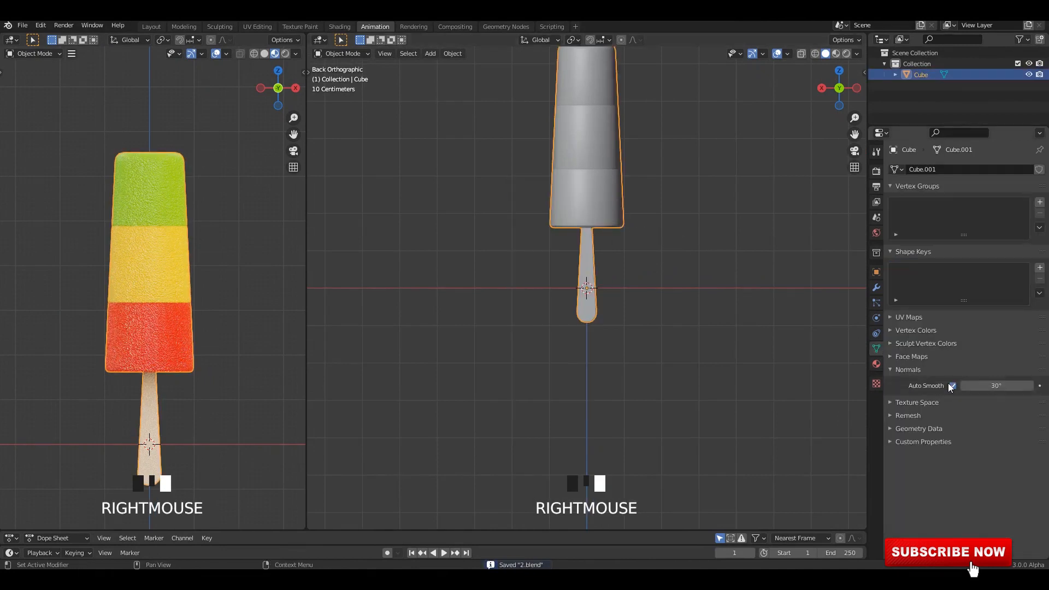
pyautogui.click(954, 385)
pyautogui.click(703, 251)
pyautogui.click(611, 205)
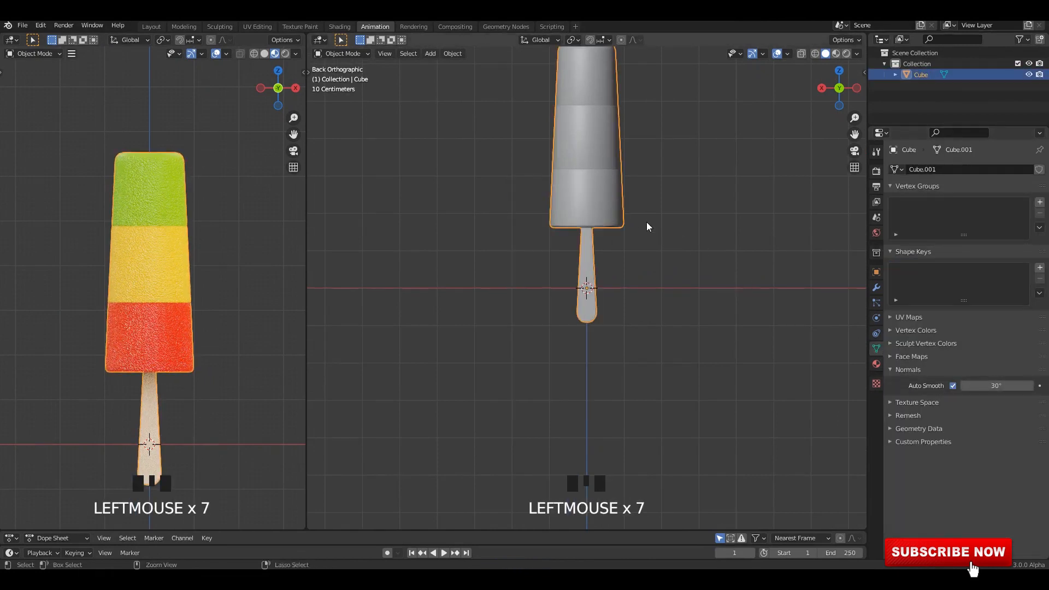
# Step: Try a level 1 Subdivision Surface modifier on the joined lolly and undo it
pyautogui.hotkey('ctrl', '1')
pyautogui.click(688, 228)
pyautogui.scroll(2, 642, 293)
pyautogui.keyDown('shift'); pyautogui.moveTo(641, 293); pyautogui.dragTo(721, 357, button='middle'); pyautogui.keyUp('shift')
pyautogui.scroll(-3, 730, 269)
pyautogui.keyDown('shift'); pyautogui.moveTo(730, 269); pyautogui.dragTo(618, 276, button='middle'); pyautogui.keyUp('shift')
pyautogui.hotkey('ctrl', 'z')
pyautogui.hotkey('ctrl', 'z')
pyautogui.hotkey('ctrl', 'z')
pyautogui.hotkey('ctrl', 'z')
pyautogui.scroll(-2, 618, 270)
pyautogui.click(618, 270)
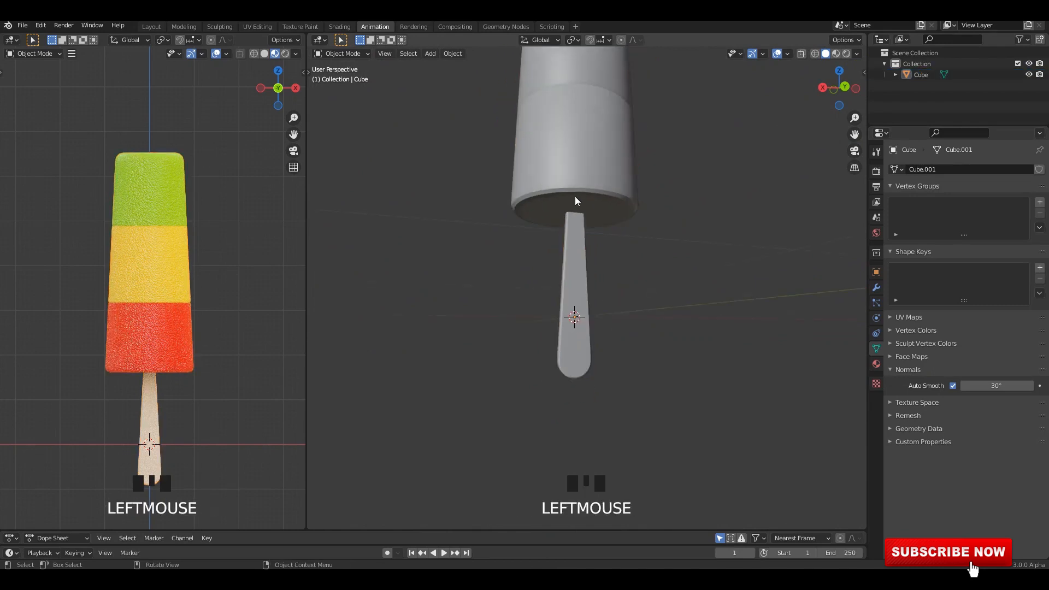
# Step: Add a level 1 Subdivision modifier to the lolly again and remove it from the modifier stack
pyautogui.keyDown('shift'); pyautogui.moveTo(596, 198); pyautogui.dragTo(595, 240, button='middle'); pyautogui.keyUp('shift')
pyautogui.click(598, 245)
pyautogui.click(876, 288)
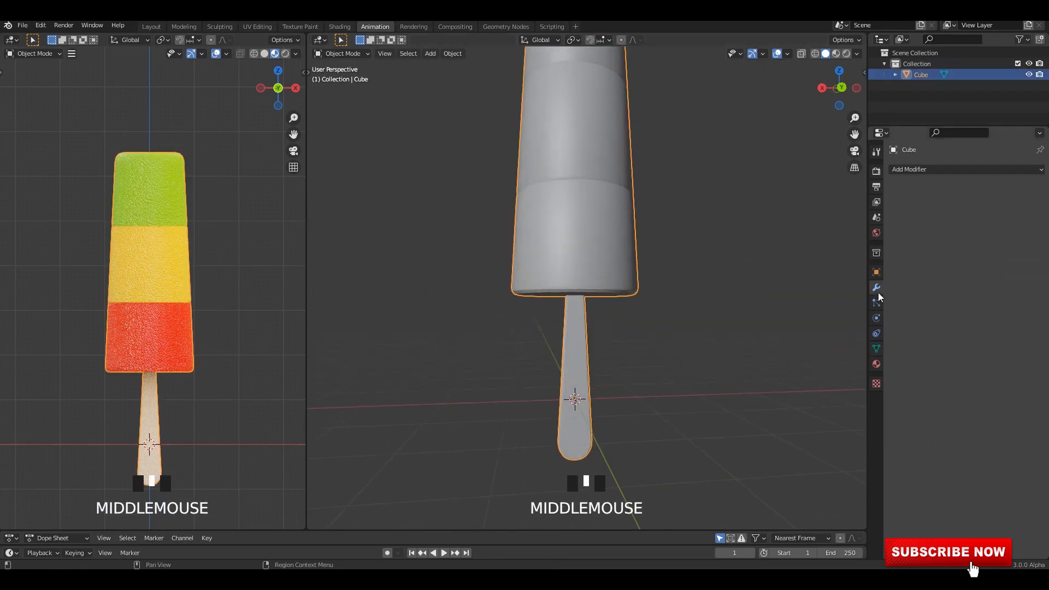
pyautogui.keyDown('shift'); pyautogui.moveTo(683, 258); pyautogui.dragTo(699, 326, button='middle'); pyautogui.keyUp('shift')
pyautogui.hotkey('ctrl', '1')
pyautogui.click(638, 284)
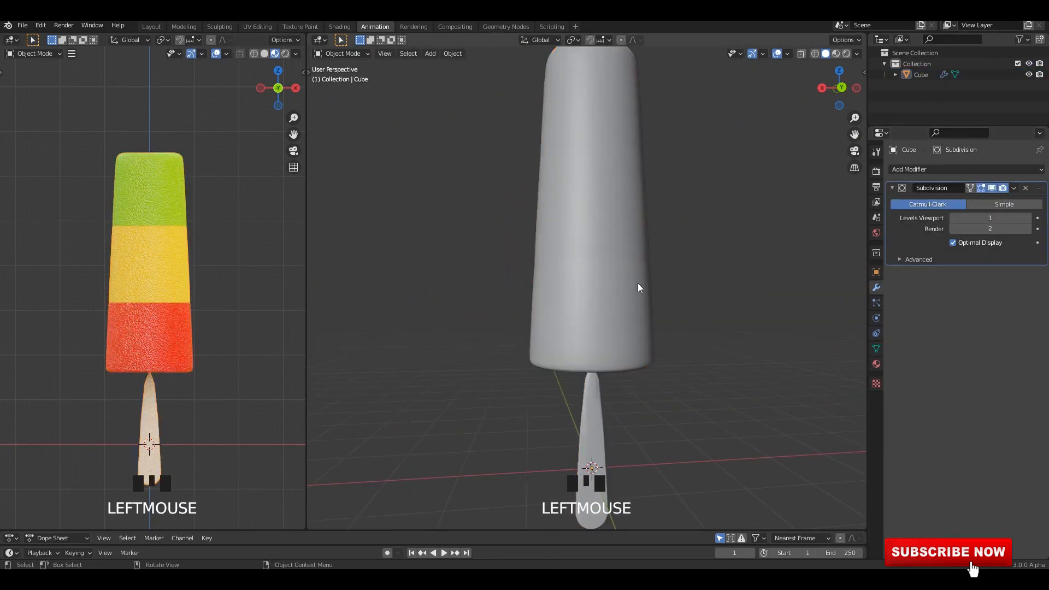
pyautogui.click(1025, 188)
# Step: Set the lolly's Auto Smooth angle to 40.5° and deselect the lolly
pyautogui.keyDown('alt'); pyautogui.moveTo(653, 243); pyautogui.dragTo(621, 260, button='middle'); pyautogui.keyUp('alt')
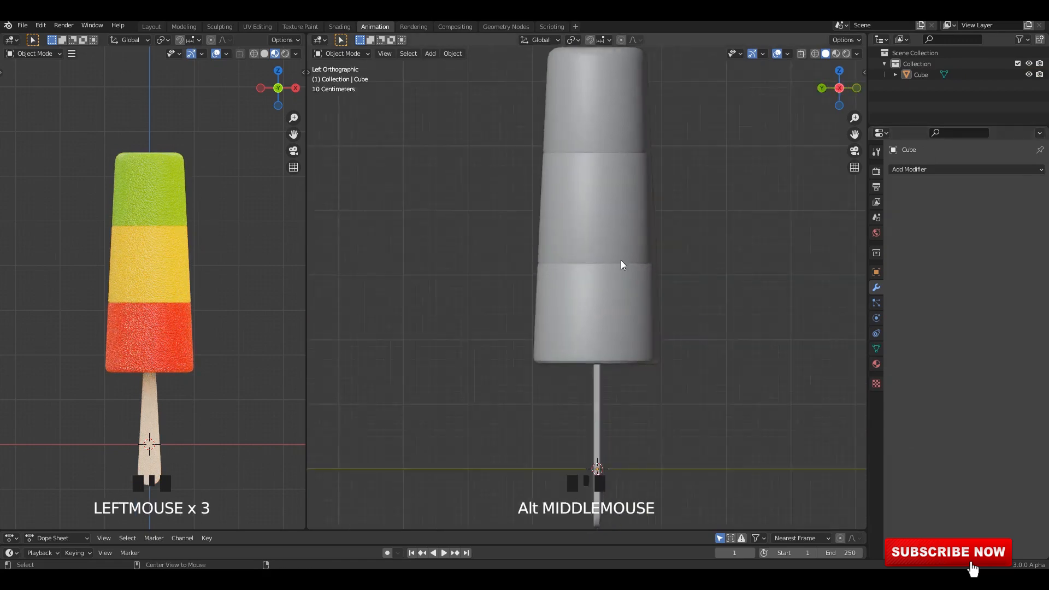
pyautogui.rightClick(598, 217)
pyautogui.click(877, 349)
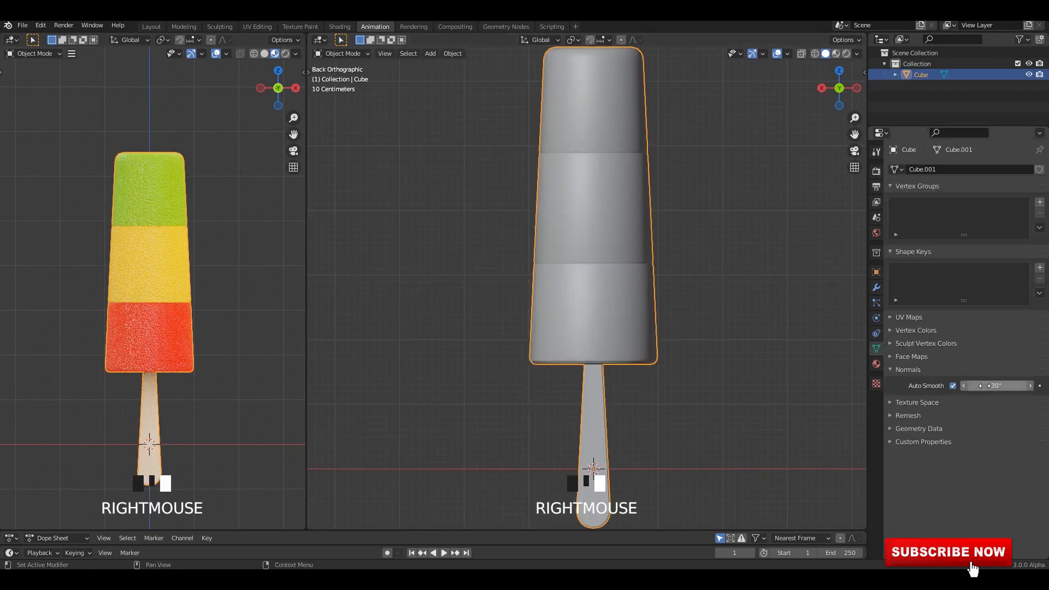
pyautogui.click(738, 309)
pyautogui.keyDown('shift'); pyautogui.moveTo(737, 309); pyautogui.dragTo(740, 303, button='middle'); pyautogui.keyUp('shift')
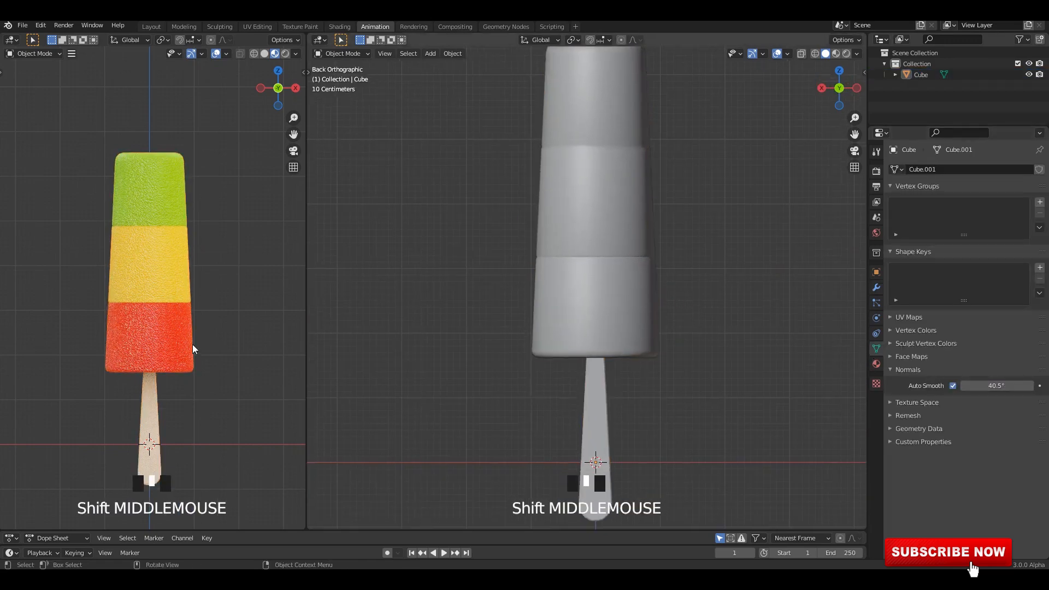
pyautogui.scroll(3, 180, 349)
pyautogui.keyDown('shift'); pyautogui.moveTo(167, 377); pyautogui.dragTo(157, 287, button='middle'); pyautogui.keyUp('shift')
# Step: Select the whole lolly and rotate it slightly in the back view so that it leans to one side
pyautogui.click(610, 377)
pyautogui.click(601, 385)
pyautogui.scroll(-4, 598, 389)
pyautogui.press('g')
pyautogui.rightClick(591, 309)
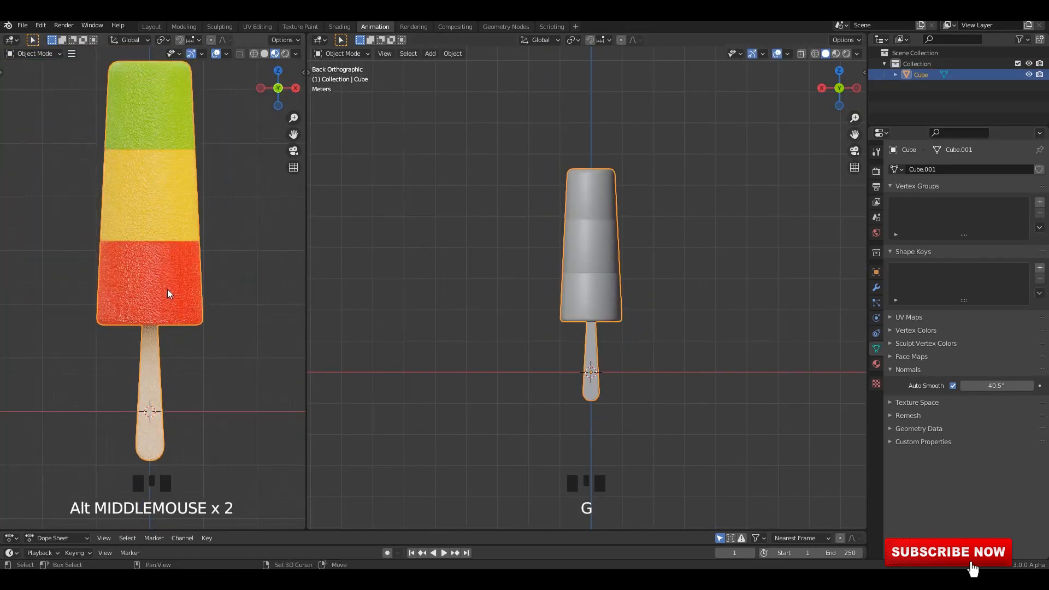
pyautogui.keyDown('shift'); pyautogui.middleClick(597, 275); pyautogui.keyUp('shift')
pyautogui.press('r')
pyautogui.click(693, 316)
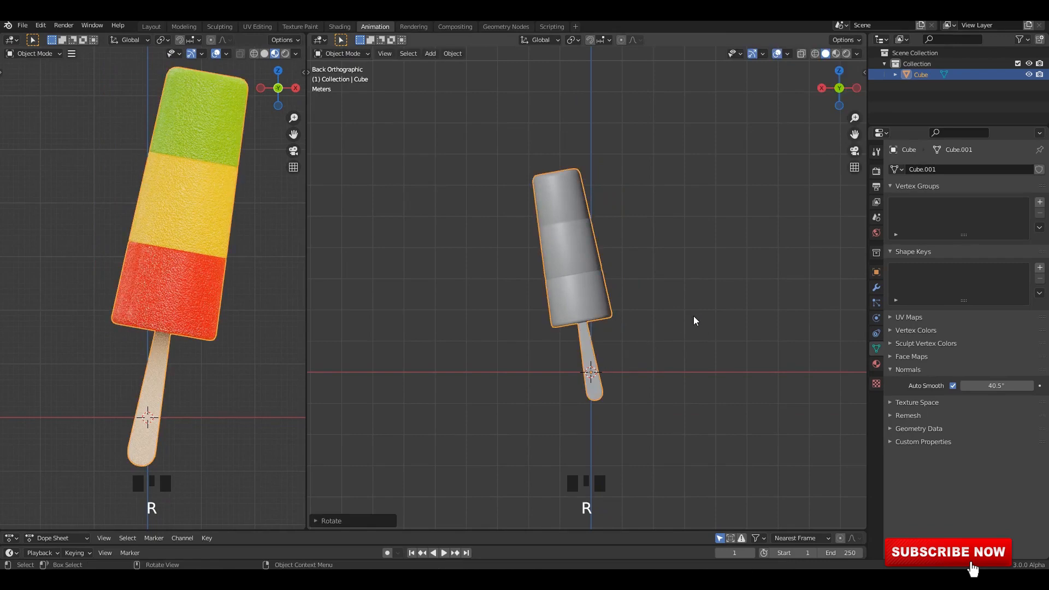
pyautogui.hotkey('shift', 'd')
pyautogui.click(705, 325)
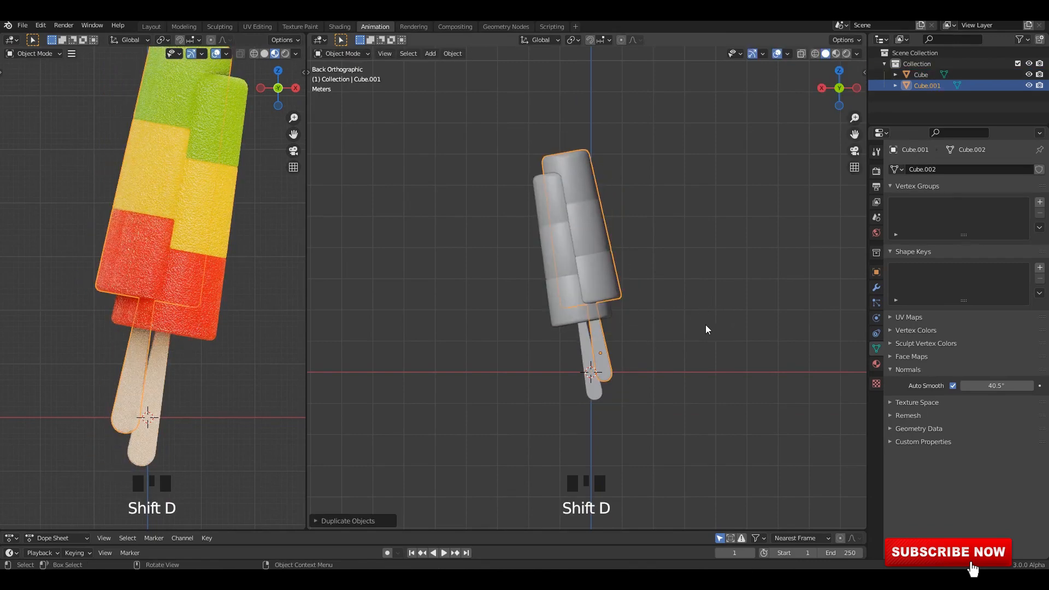
pyautogui.hotkey('ctrl', 'z')
# Step: Tilt the lolly a little further, then duplicate it and rotate the copy to lean the opposite way, crossing the sticks
pyautogui.press('r')
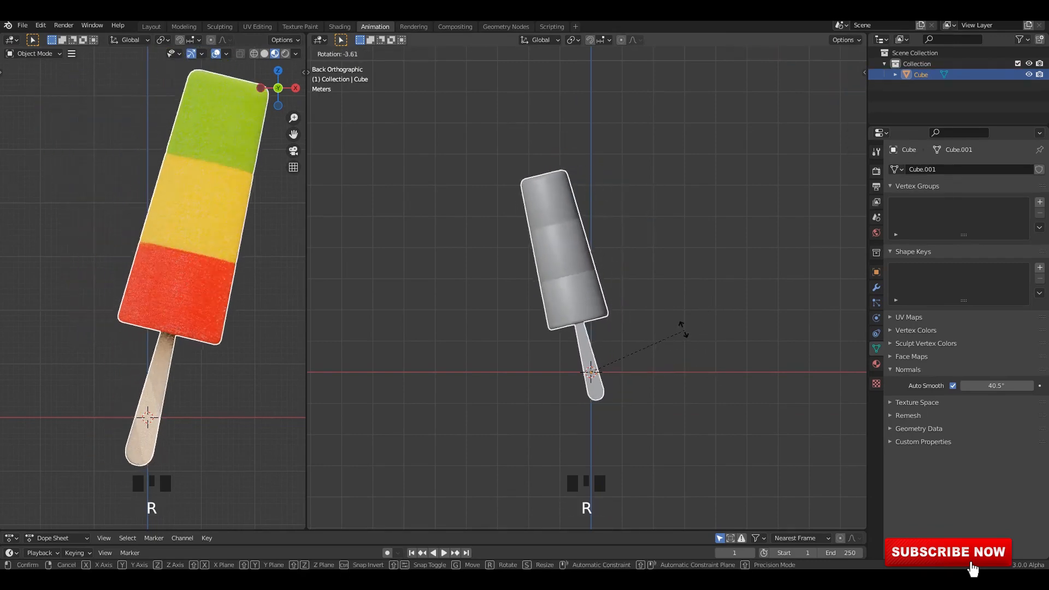
pyautogui.click(682, 330)
pyautogui.hotkey('shift', 'd')
pyautogui.click(705, 334)
pyautogui.press('r')
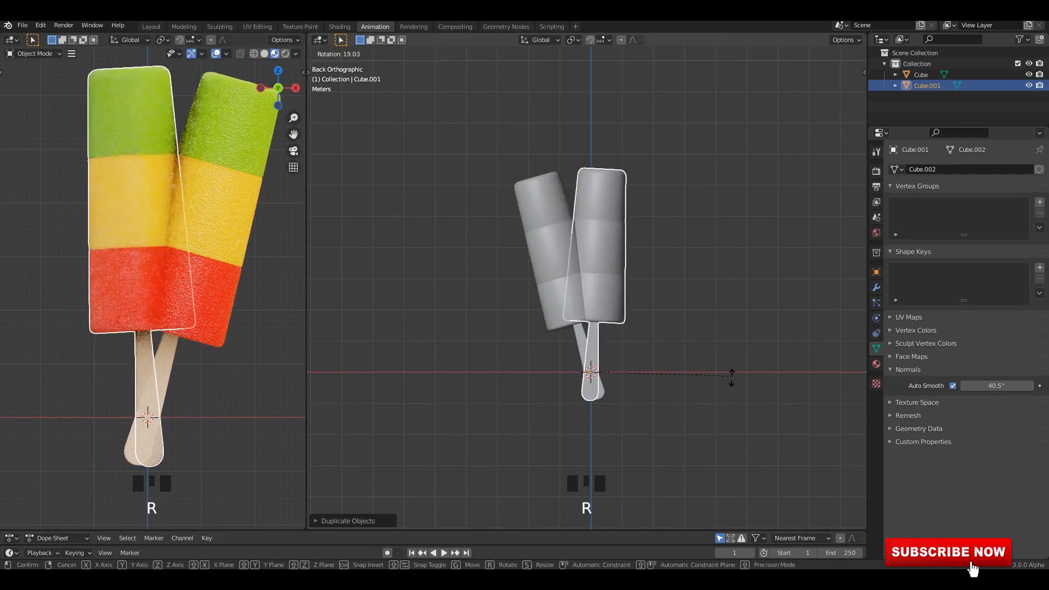
pyautogui.click(738, 402)
# Step: In top view, move the copied lolly along Y clear of the first, rotate it, and shift it sideways along X
pyautogui.keyDown('alt'); pyautogui.moveTo(739, 402); pyautogui.dragTo(646, 350, button='middle'); pyautogui.keyUp('alt')
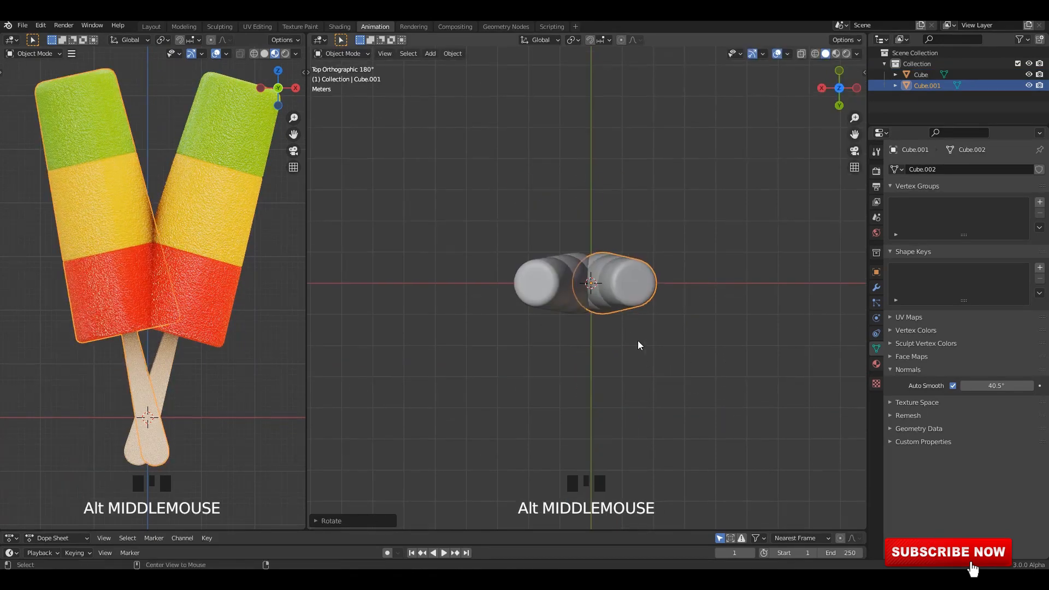
pyautogui.press('t')
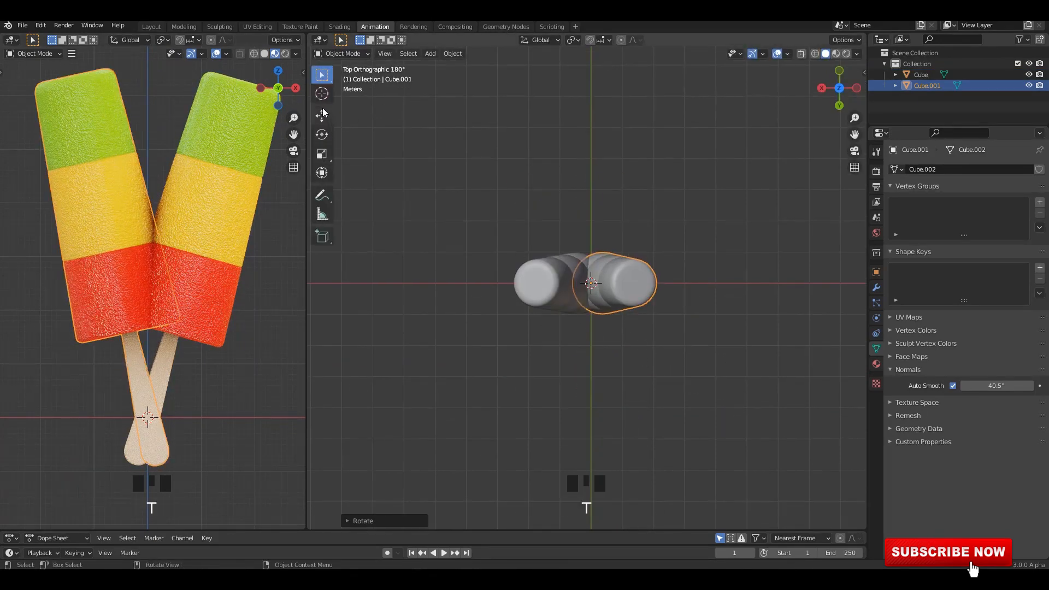
pyautogui.click(322, 114)
pyautogui.scroll(2, 640, 328)
pyautogui.moveTo(594, 327); pyautogui.dragTo(613, 252)
pyautogui.press('r')
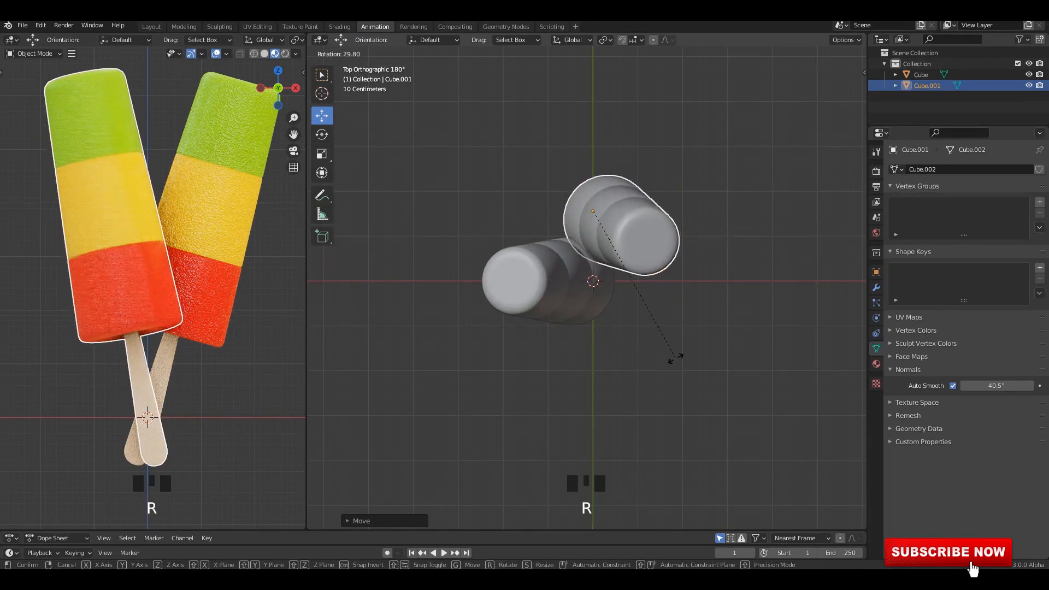
pyautogui.click(632, 356)
pyautogui.moveTo(560, 212); pyautogui.dragTo(614, 211)
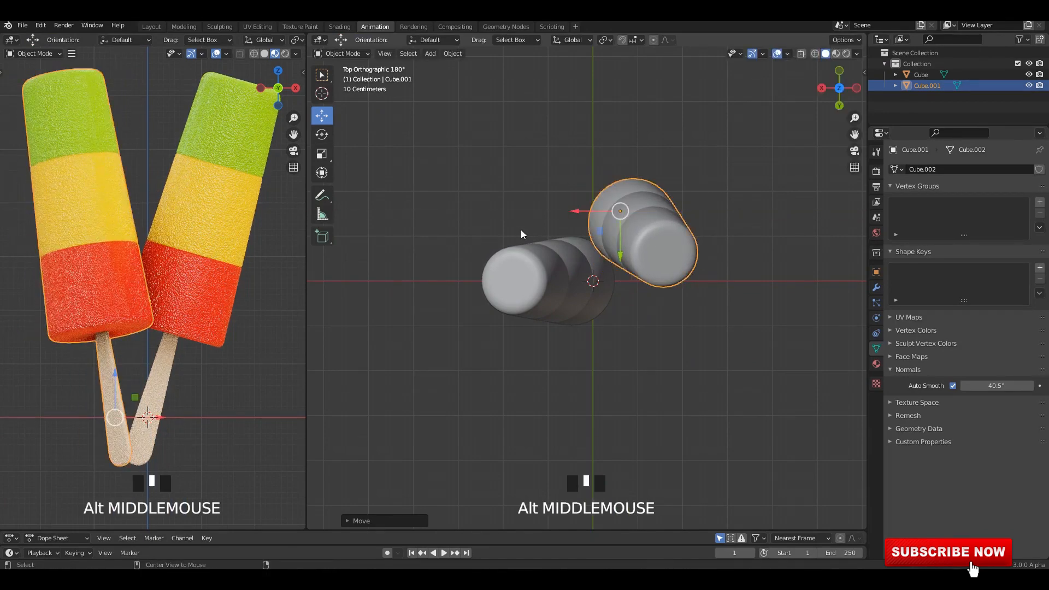
# Step: In the back view, raise the copied lolly slightly along Z and nudge it along X toward the first one
pyautogui.keyDown('alt'); pyautogui.moveTo(520, 230); pyautogui.dragTo(694, 256, button='middle'); pyautogui.keyUp('alt')
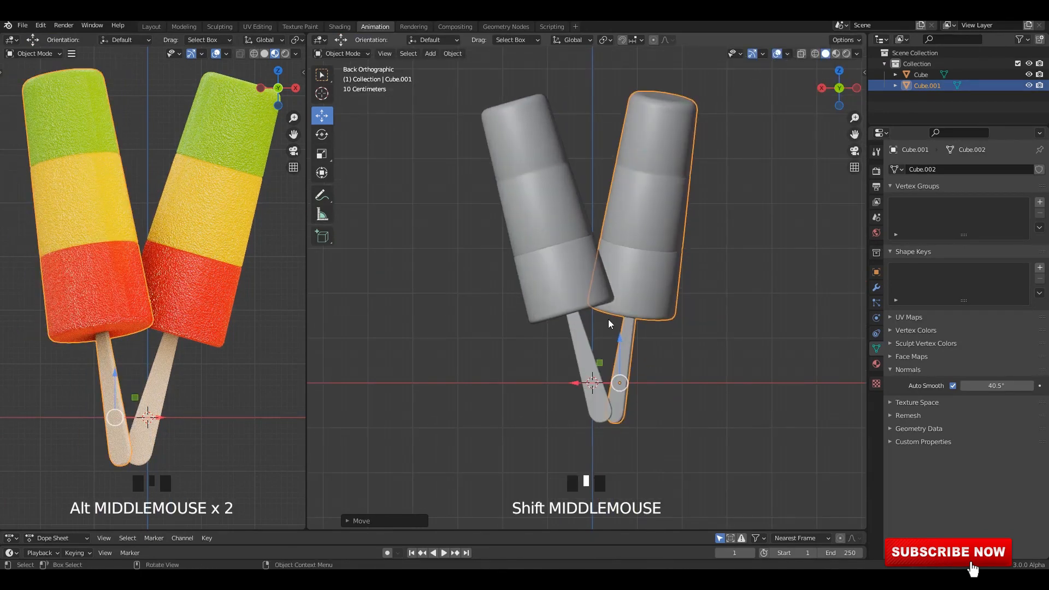
pyautogui.click(601, 368)
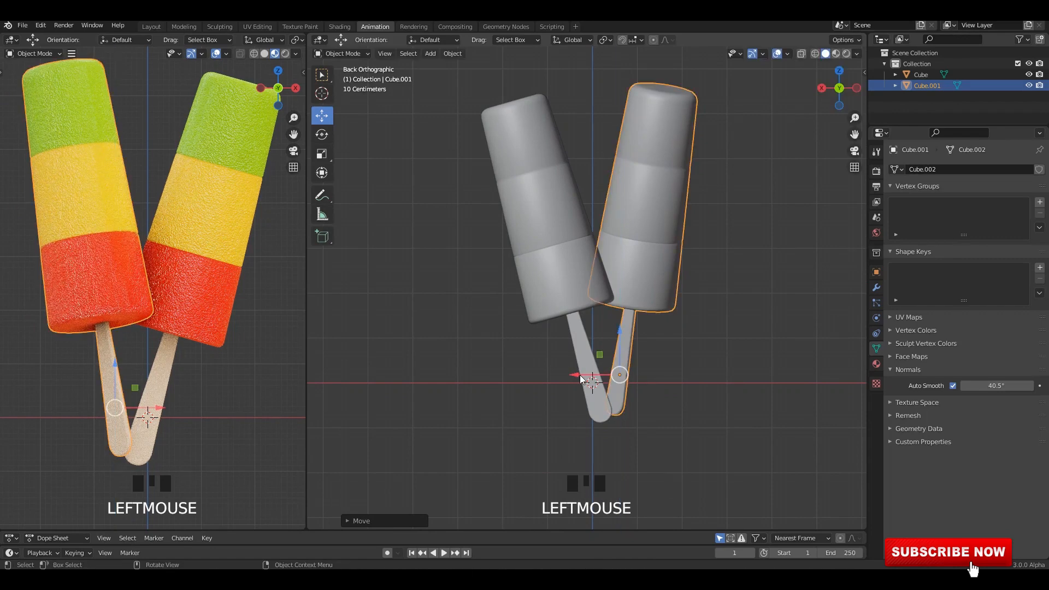
pyautogui.moveTo(581, 377); pyautogui.dragTo(576, 376)
# Step: Select both lollies, rotate them together slightly in the top view, and save the file
pyautogui.keyDown('shift'); pyautogui.click(563, 261); pyautogui.keyUp('shift')
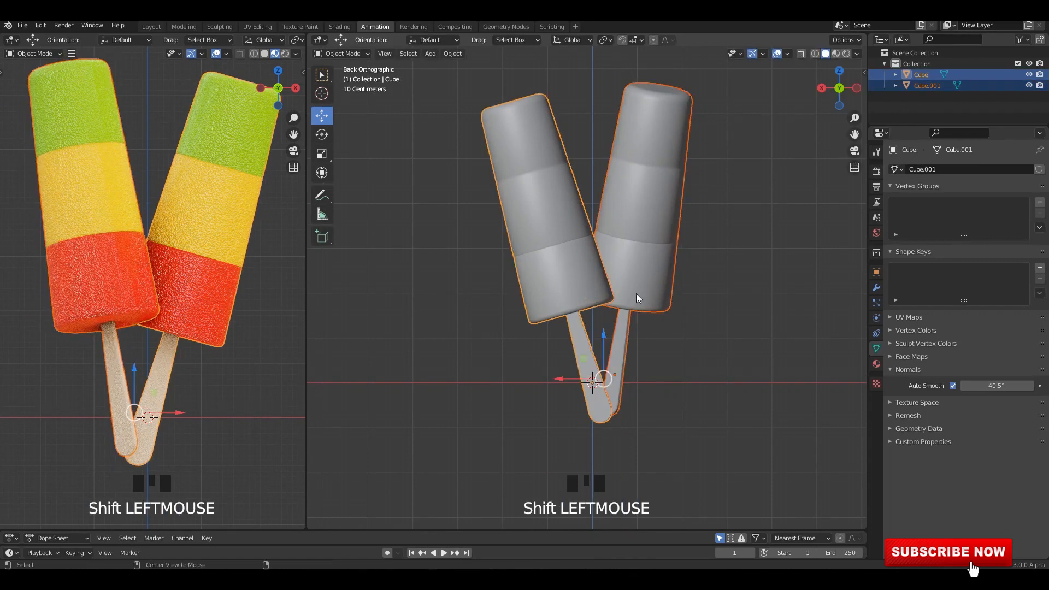
pyautogui.keyDown('alt'); pyautogui.moveTo(635, 293); pyautogui.dragTo(647, 297, button='middle'); pyautogui.keyUp('alt')
pyautogui.press('r')
pyautogui.click(721, 226)
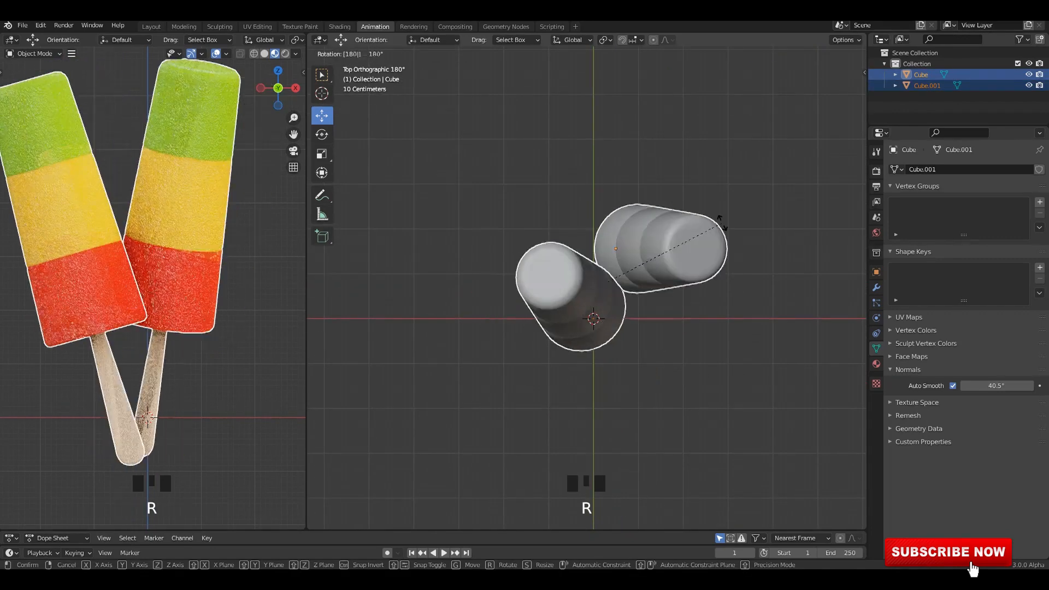
pyautogui.click(233, 310)
pyautogui.scroll(-1, 202, 263)
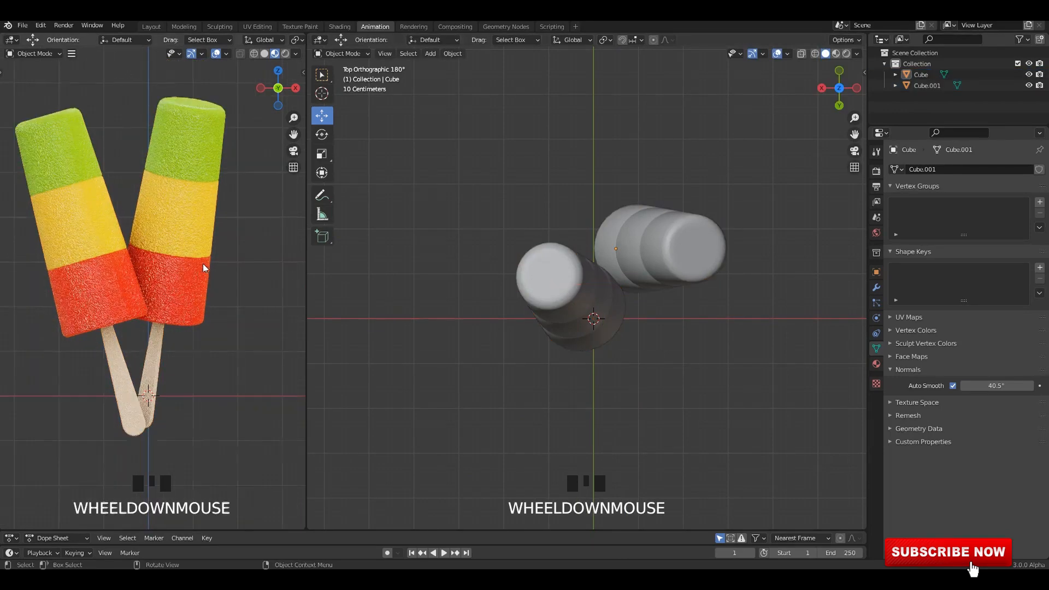
pyautogui.moveTo(202, 264); pyautogui.dragTo(237, 244, button='middle')
pyautogui.keyDown('shift'); pyautogui.moveTo(237, 244); pyautogui.dragTo(235, 269, button='middle'); pyautogui.keyUp('shift')
pyautogui.keyDown('alt'); pyautogui.moveTo(235, 269); pyautogui.dragTo(112, 351, button='middle'); pyautogui.keyUp('alt')
pyautogui.hotkey('ctrl', 's')
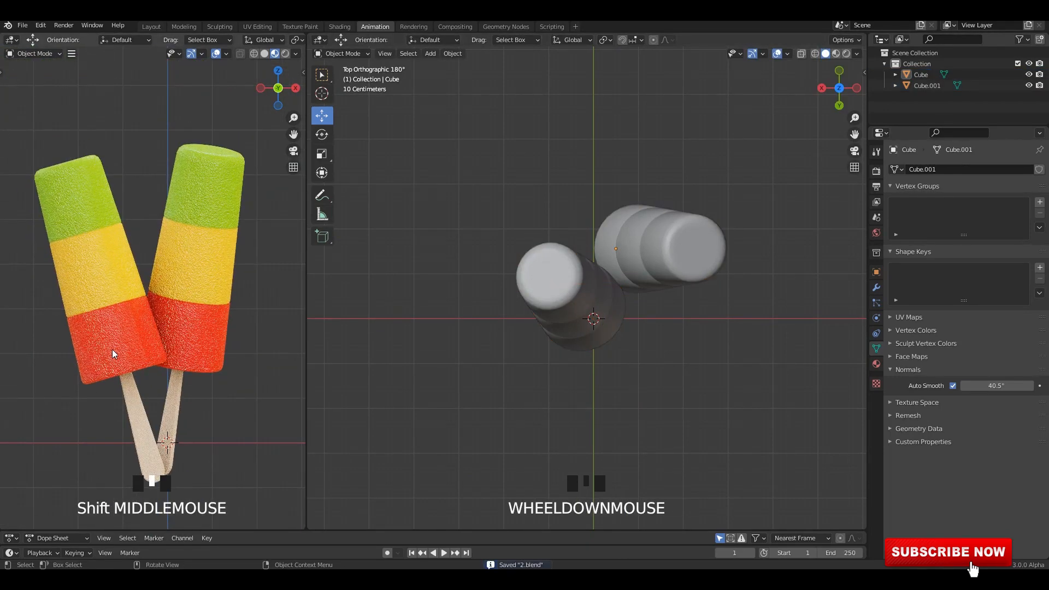
# Step: Rotate the front lolly to stand more upright and shift it along X toward the rear one
pyautogui.click(112, 350)
pyautogui.press('r')
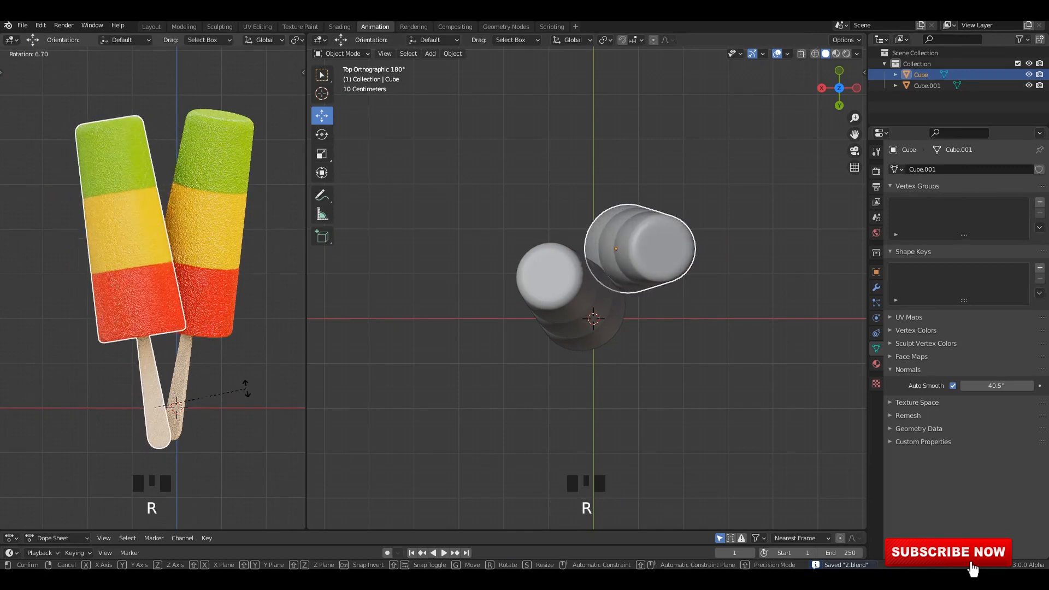
pyautogui.click(245, 387)
pyautogui.moveTo(185, 408); pyautogui.dragTo(228, 397)
# Step: Select the rear lolly and rotate it slightly in the left view
pyautogui.click(213, 235)
pyautogui.keyDown('alt'); pyautogui.moveTo(538, 345); pyautogui.dragTo(566, 351, button='middle'); pyautogui.keyUp('alt')
pyautogui.press('r')
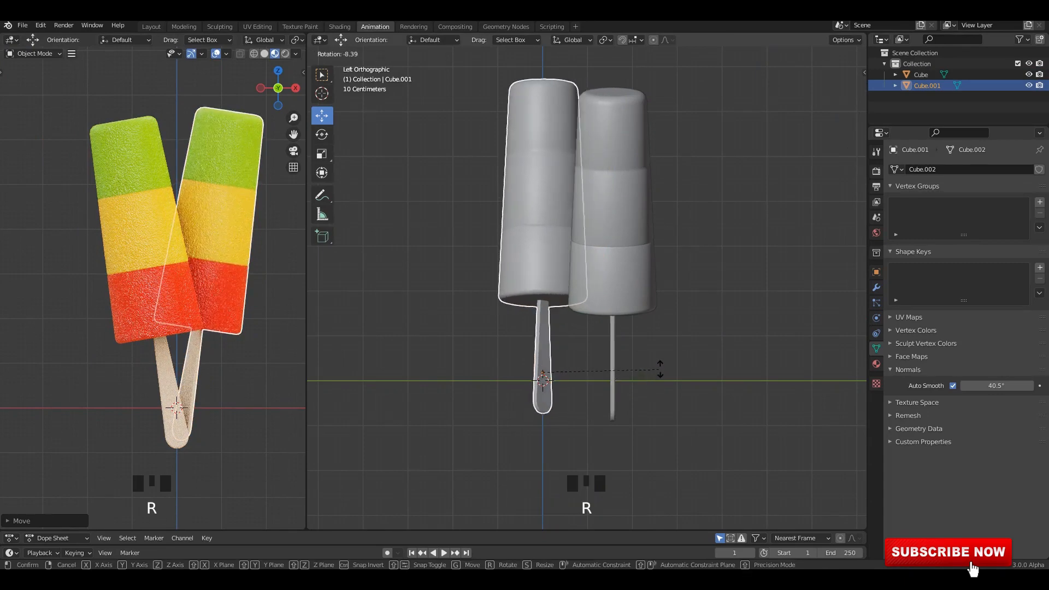
pyautogui.click(527, 365)
pyautogui.moveTo(529, 365)
pyautogui.mouseDown()
pyautogui.moveTo(519, 381)
pyautogui.moveTo(530, 372)
pyautogui.mouseUp()
pyautogui.hotkey('ctrl', 'z')
# Step: In the front view, raise the front lolly about 0.15 m along Z and adjust its rotation slightly
pyautogui.keyDown('alt'); pyautogui.moveTo(566, 347); pyautogui.dragTo(704, 350, button='middle'); pyautogui.keyUp('alt')
pyautogui.click(699, 350)
pyautogui.click(571, 348)
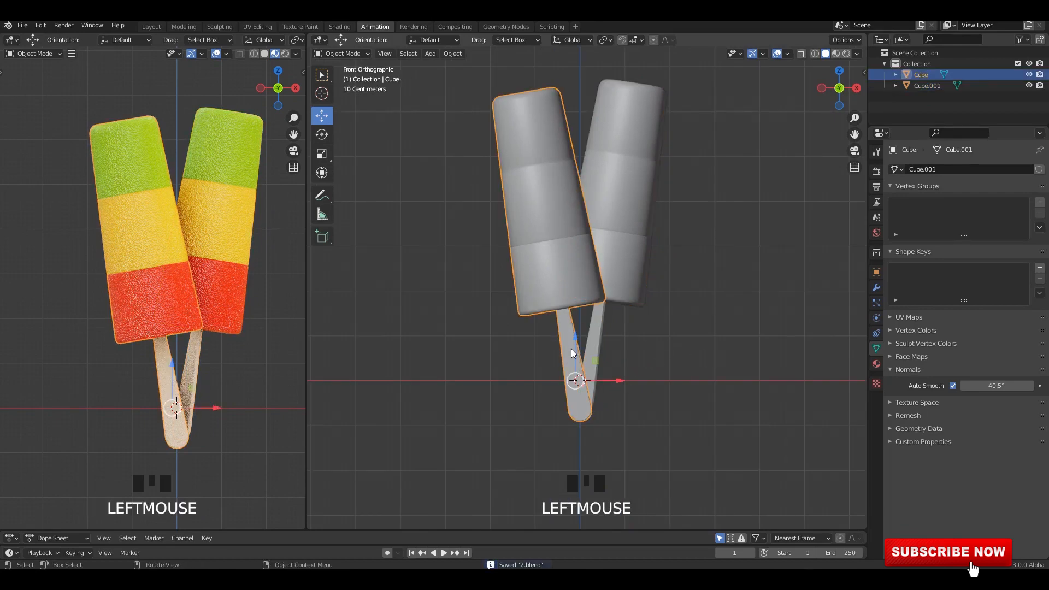
pyautogui.moveTo(581, 332); pyautogui.dragTo(580, 326)
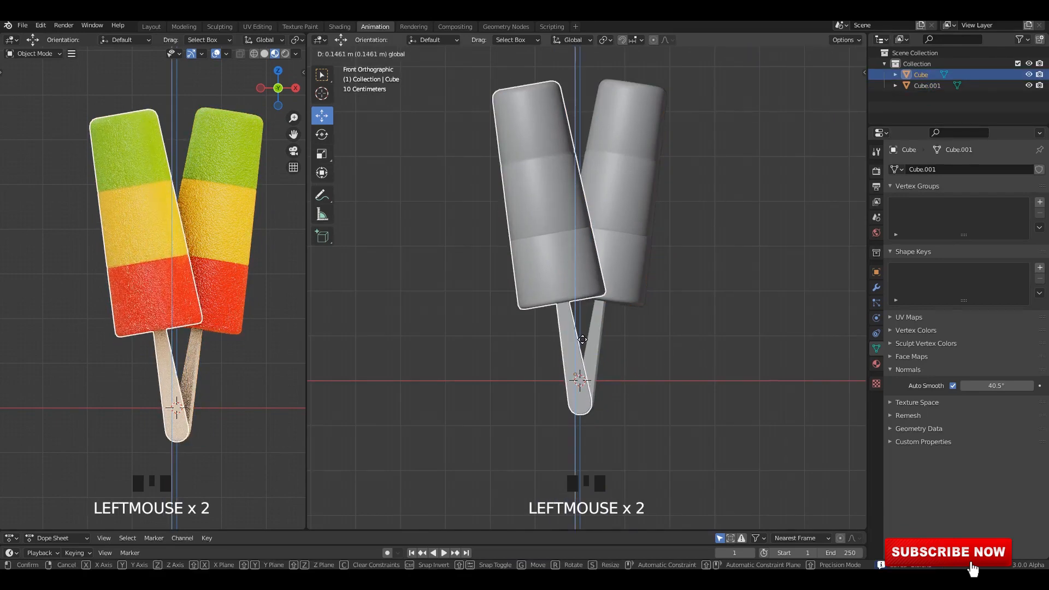
pyautogui.press('r')
pyautogui.click(728, 381)
pyautogui.click(727, 381)
# Step: Hide the gizmos and overlays in the coloured preview viewport, frame both lollies, and save the file
pyautogui.scroll(1, 264, 312)
pyautogui.keyDown('shift'); pyautogui.moveTo(235, 295); pyautogui.dragTo(230, 317, button='middle'); pyautogui.keyUp('shift')
pyautogui.hotkey('ctrl', 's')
pyautogui.click(190, 53)
pyautogui.scroll(-2, 236, 238)
pyautogui.keyDown('alt'); pyautogui.moveTo(236, 238); pyautogui.dragTo(202, 238, button='middle'); pyautogui.keyUp('alt')
pyautogui.hotkey('ctrl', 's')
pyautogui.moveTo(582, 250); pyautogui.dragTo(492, 273, button='middle')
pyautogui.hotkey('ctrl', 's')
pyautogui.moveTo(189, 211)
pyautogui.mouseDown(button='middle')
pyautogui.moveTo(189, 238)
pyautogui.moveTo(191, 229)
pyautogui.mouseUp(button='middle')
pyautogui.hotkey('ctrl', 's')
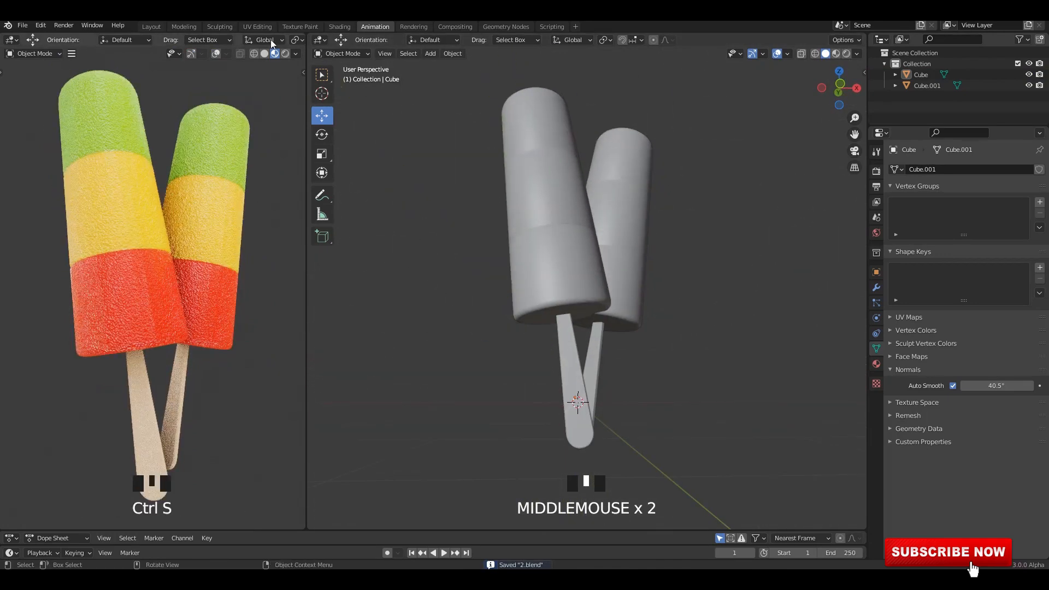
# Step: Switch to the Shading workspace
pyautogui.click(338, 26)
pyautogui.moveTo(507, 193); pyautogui.dragTo(521, 169, button='middle')
pyautogui.scroll(2, 521, 169)
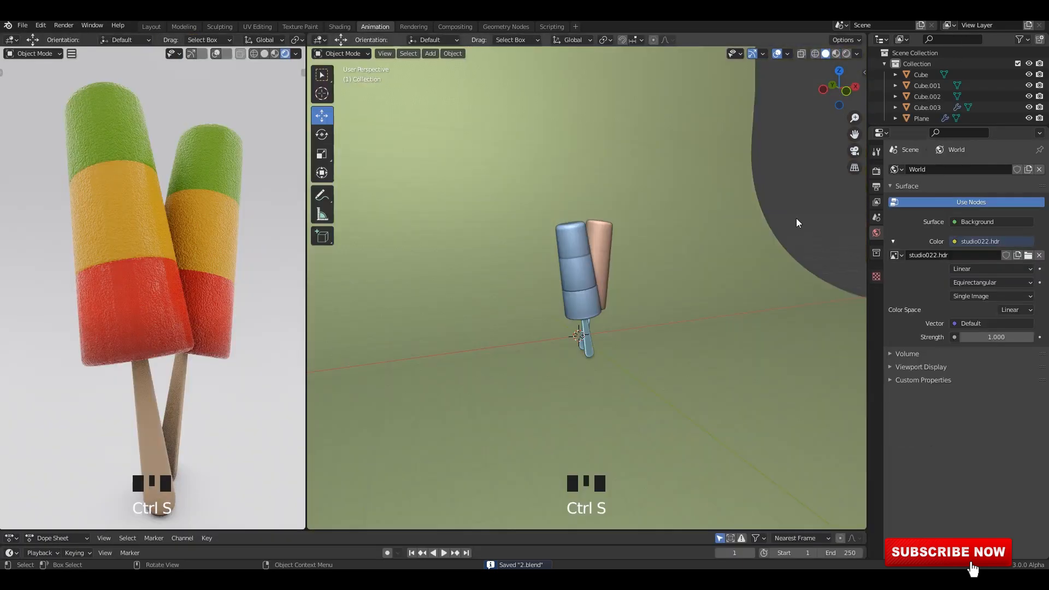
# Step: Remove the Subdivision modifier from the curved backdrop plane and save the file
pyautogui.scroll(-1, 727, 234)
pyautogui.scroll(-1, 689, 223)
pyautogui.hotkey('ctrl', 's')
pyautogui.moveTo(728, 234); pyautogui.dragTo(614, 260, button='middle')
pyautogui.click(689, 222)
pyautogui.scroll(-1, 644, 255)
pyautogui.press('g')
pyautogui.rightClick(605, 263)
pyautogui.scroll(-3, 604, 264)
pyautogui.click(876, 288)
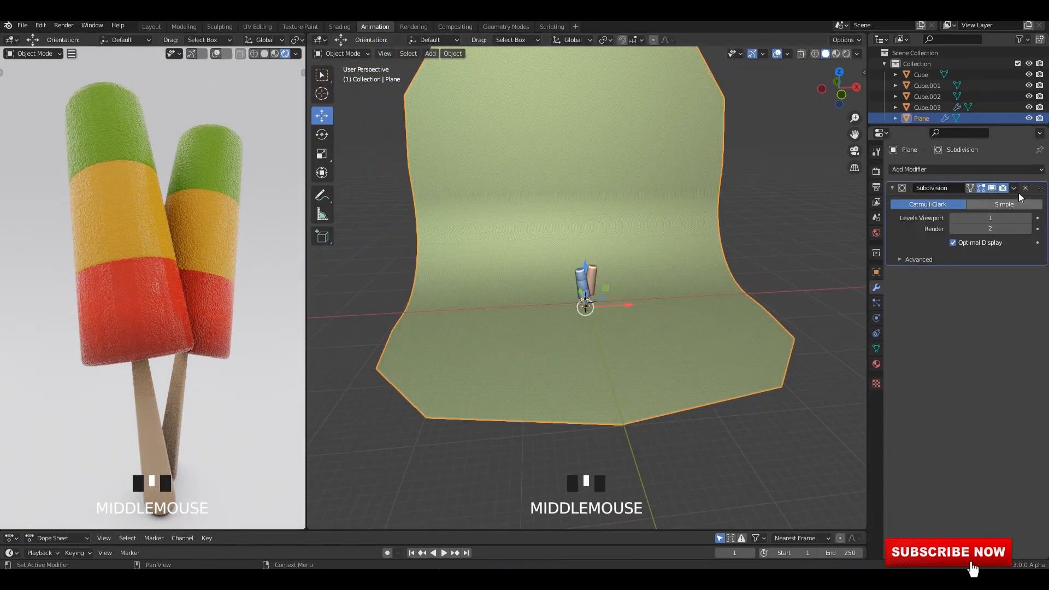
pyautogui.click(1025, 188)
pyautogui.click(759, 238)
pyautogui.moveTo(759, 238); pyautogui.dragTo(737, 230, button='middle')
pyautogui.hotkey('ctrl', 's')
pyautogui.scroll(4, 618, 263)
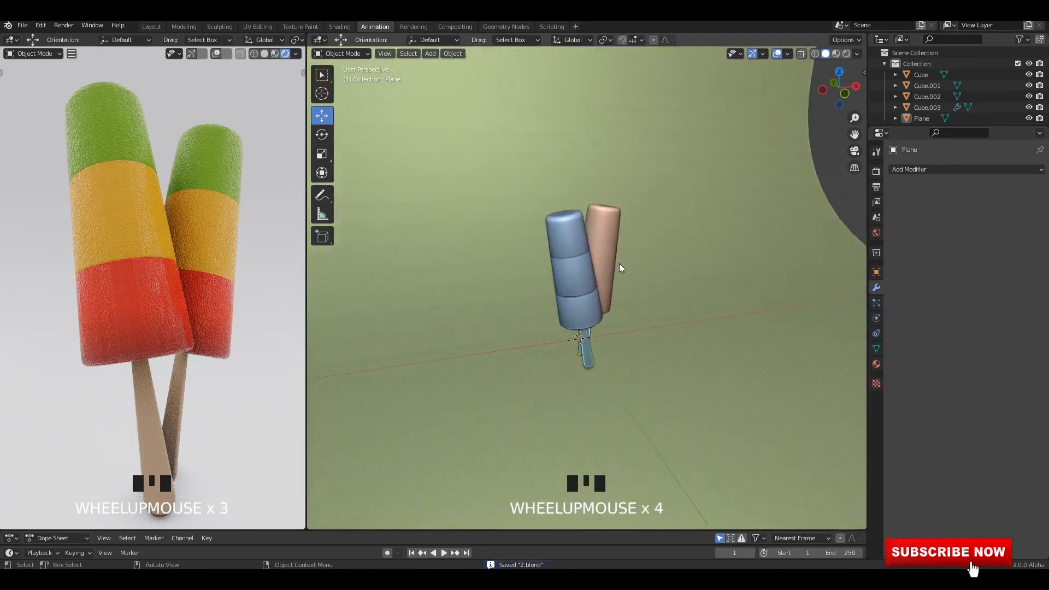
# Step: Add a camera and align it to a front view of the lollies
pyautogui.hotkey('shift', 'a')
pyautogui.click(480, 244)
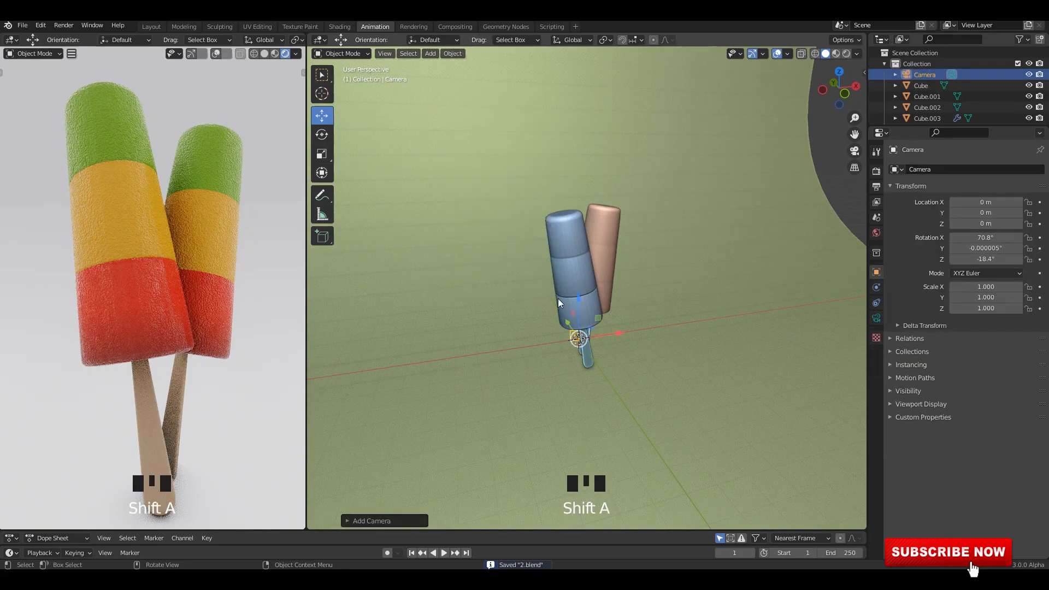
pyautogui.scroll(1, 628, 300)
pyautogui.keyDown('alt'); pyautogui.moveTo(628, 300); pyautogui.dragTo(568, 306, button='middle'); pyautogui.keyUp('alt')
pyautogui.press('ctrl+alt+KP_0')
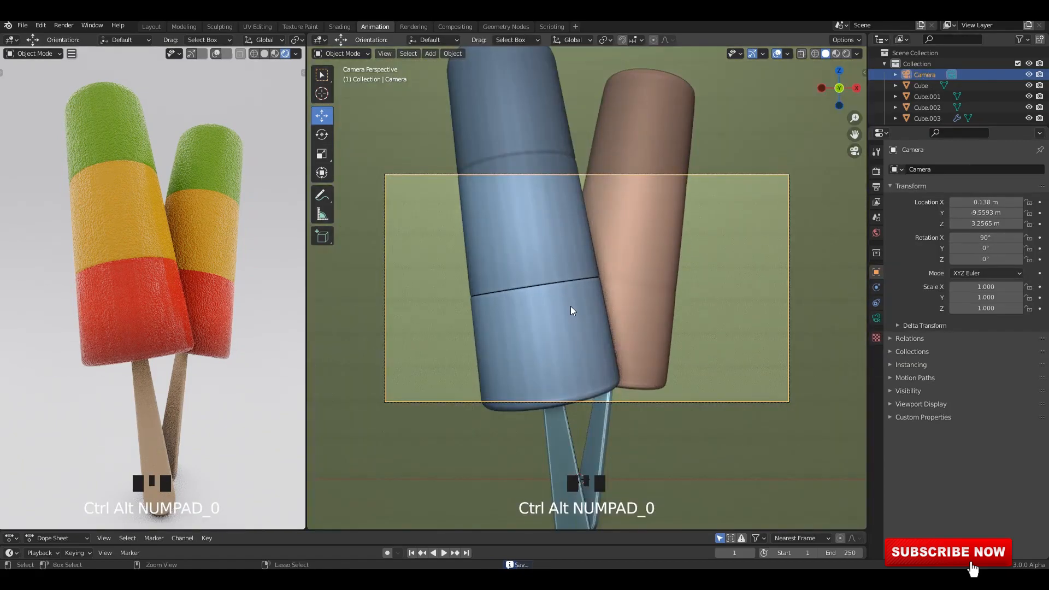
# Step: Lock the camera to the view, pull it back so that more of the lollies fits the frame, and save the file
pyautogui.scroll(1, 596, 285)
pyautogui.scroll(-1, 611, 282)
pyautogui.press('n')
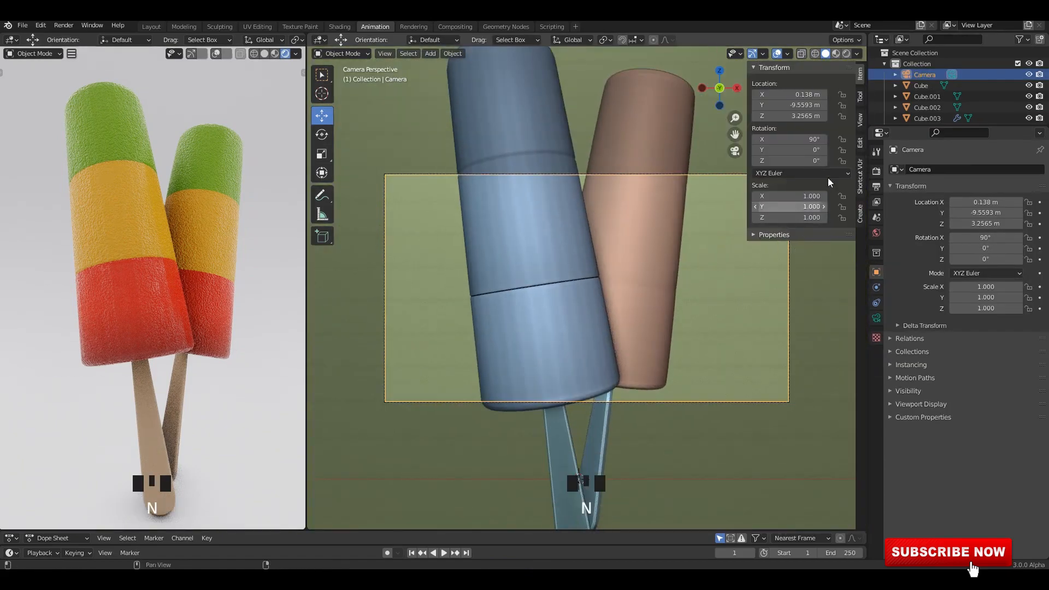
pyautogui.click(860, 120)
pyautogui.press('n')
pyautogui.scroll(-5, 601, 288)
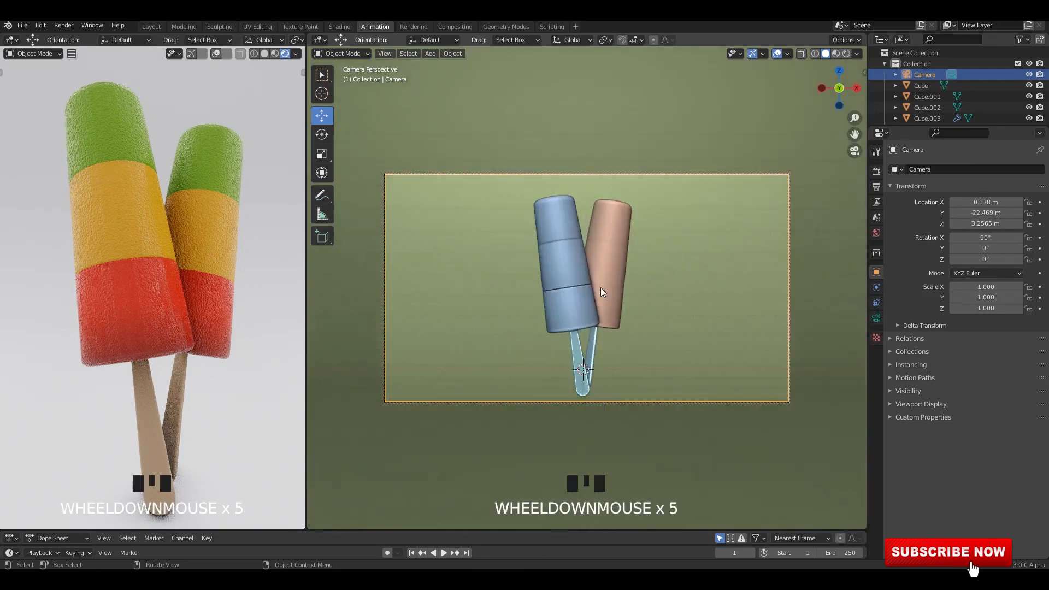
pyautogui.scroll(2, 601, 287)
pyautogui.hotkey('ctrl', 's')
# Step: Show the rendered preview viewport through the camera
pyautogui.click(876, 171)
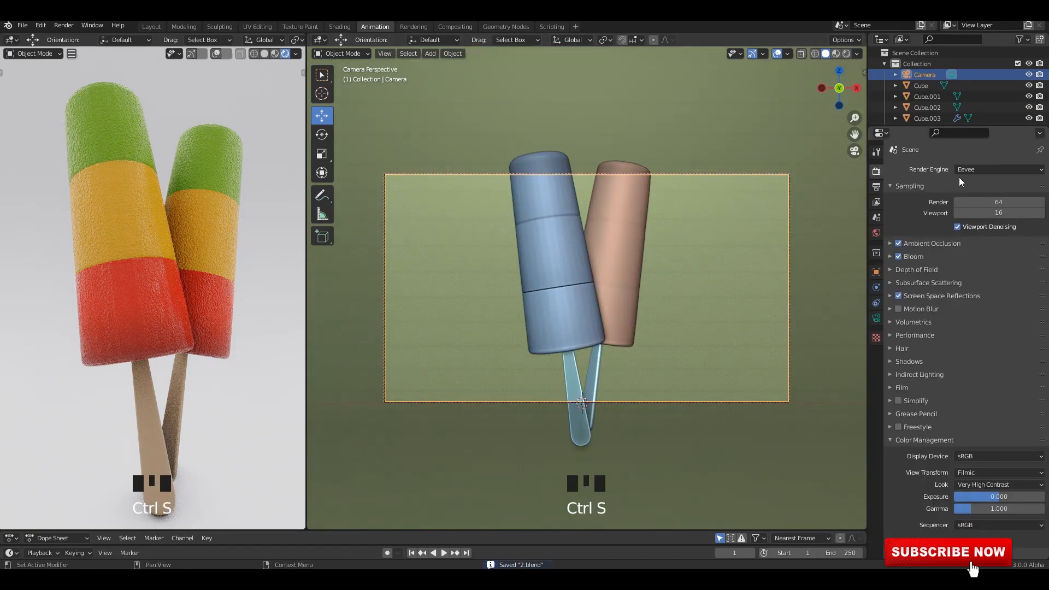
pyautogui.click(189, 232)
pyautogui.press('KP_0')
pyautogui.scroll(-2, 204, 230)
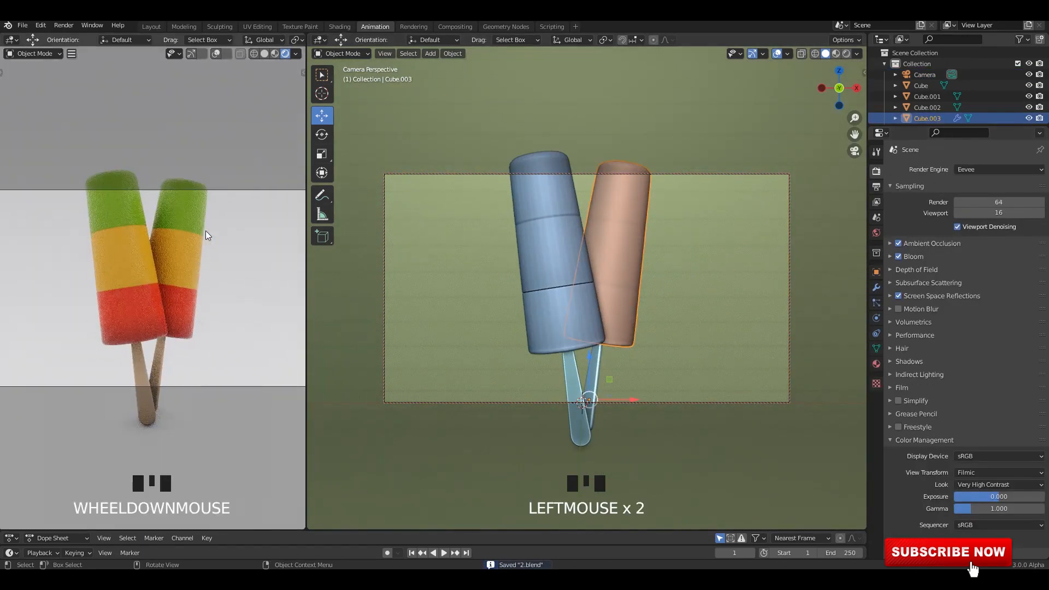
# Step: Set the output resolution X to 596 px for a portrait frame, centre the lollies in it, and save the file
pyautogui.click(877, 187)
pyautogui.moveTo(992, 182); pyautogui.dragTo(967, 182)
pyautogui.scroll(1, 213, 241)
pyautogui.scroll(1, 612, 254)
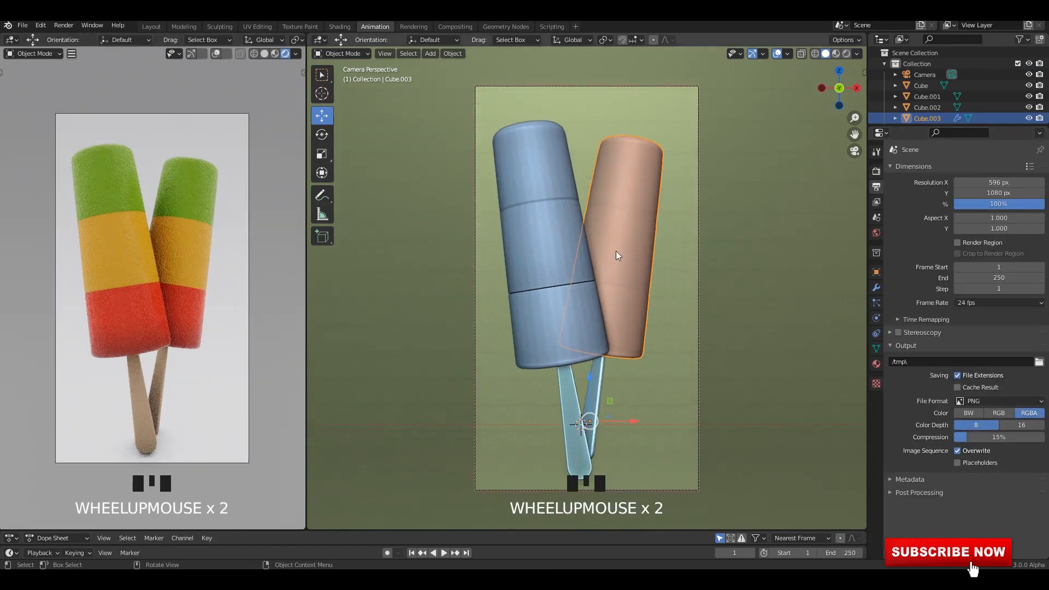
pyautogui.keyDown('shift'); pyautogui.moveTo(628, 251); pyautogui.dragTo(631, 250, button='middle'); pyautogui.keyUp('shift')
pyautogui.hotkey('ctrl', 's')
# Step: Leave the camera view in the modelling viewport, save the file, and add a mesh plane
pyautogui.click(673, 279)
pyautogui.press('KP_0')
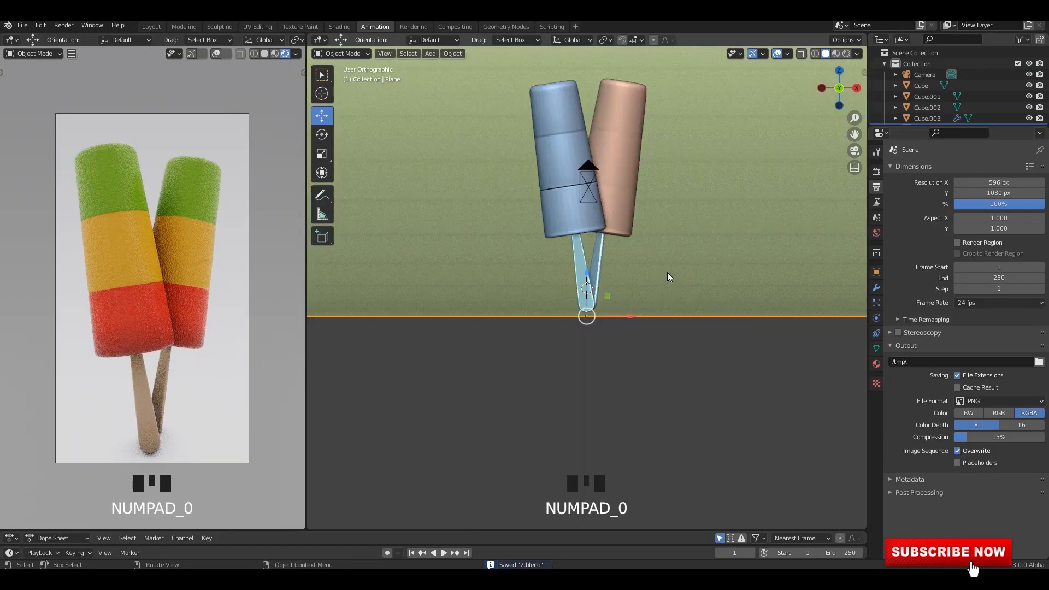
pyautogui.click(655, 378)
pyautogui.moveTo(654, 378); pyautogui.dragTo(530, 282, button='middle')
pyautogui.hotkey('ctrl', 's')
pyautogui.moveTo(787, 298); pyautogui.dragTo(534, 257, button='middle')
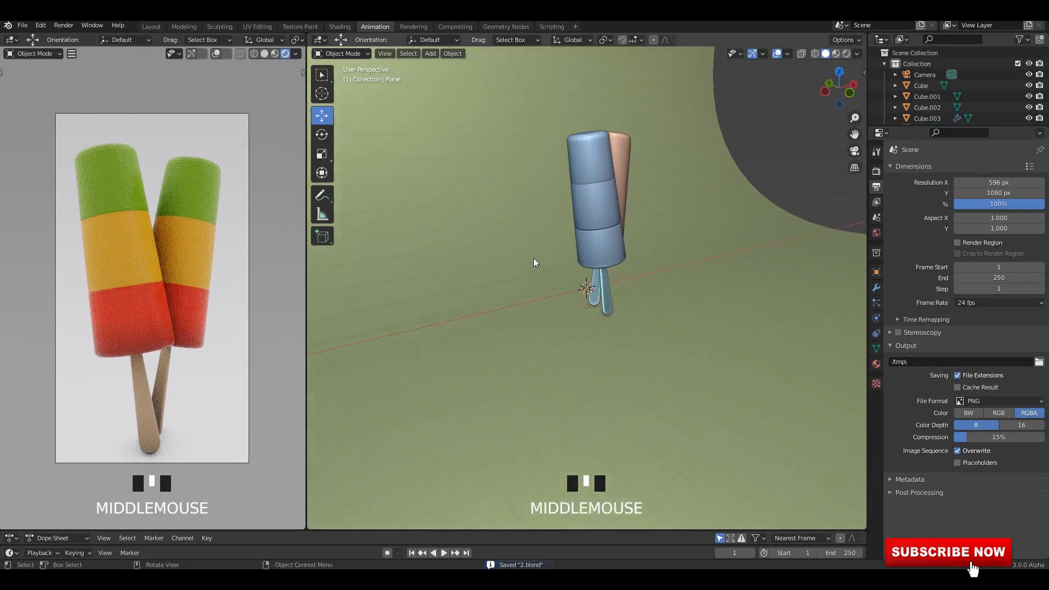
pyautogui.hotkey('shift', 'a')
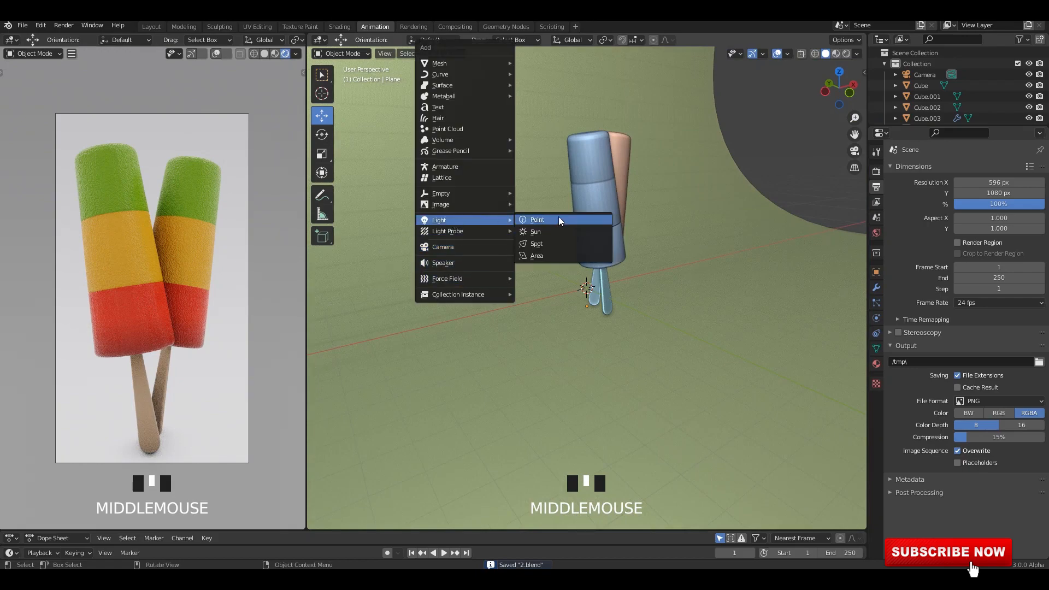
pyautogui.moveTo(439, 61)
pyautogui.click(568, 63)
# Step: In the left view, tilt the new plane, scale it up, and move it above and in front of the lollies
pyautogui.keyDown('alt'); pyautogui.moveTo(714, 278); pyautogui.dragTo(615, 302, button='middle'); pyautogui.keyUp('alt')
pyautogui.scroll(2, 549, 297)
pyautogui.scroll(1, 615, 303)
pyautogui.press('s')
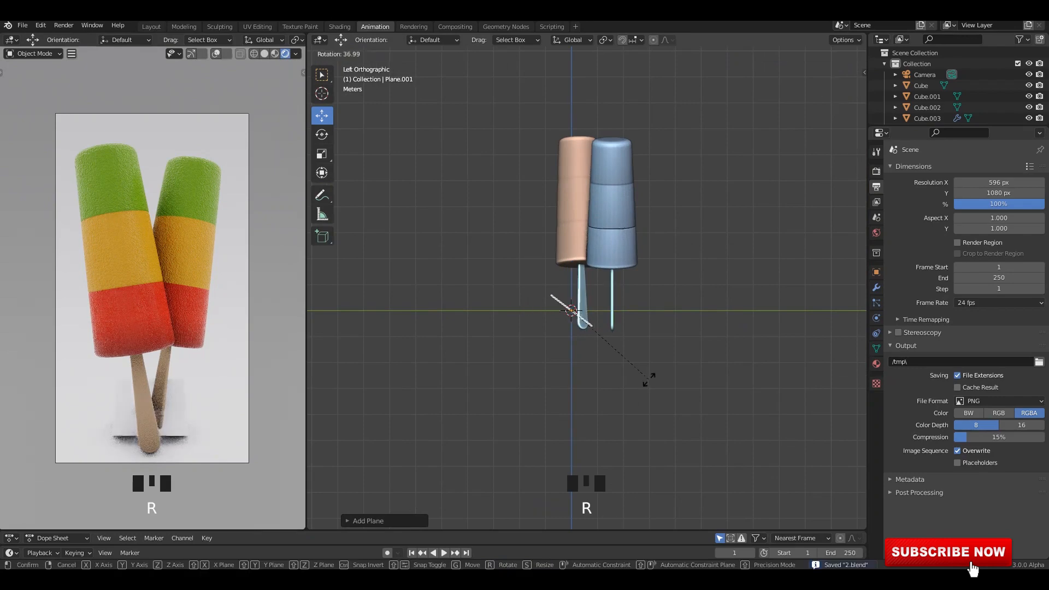
pyautogui.click(687, 391)
pyautogui.press('g')
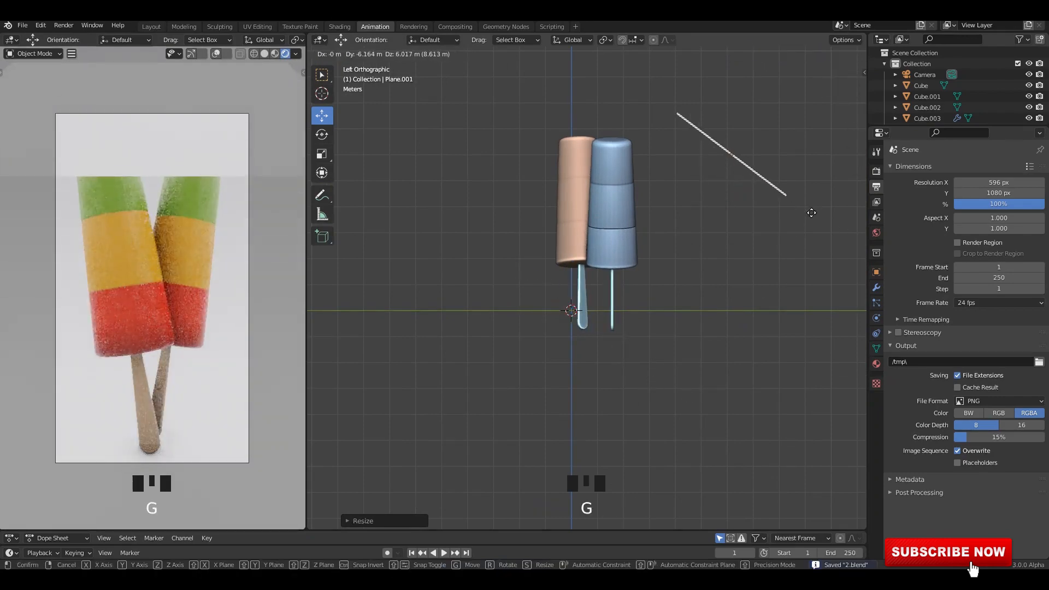
pyautogui.click(779, 229)
# Step: In the top view, resize the tilted plane, move it diagonally to one side of the lollies, and rotate it toward them
pyautogui.keyDown('alt'); pyautogui.moveTo(779, 228); pyautogui.dragTo(684, 253, button='middle'); pyautogui.keyUp('alt')
pyautogui.press('s')
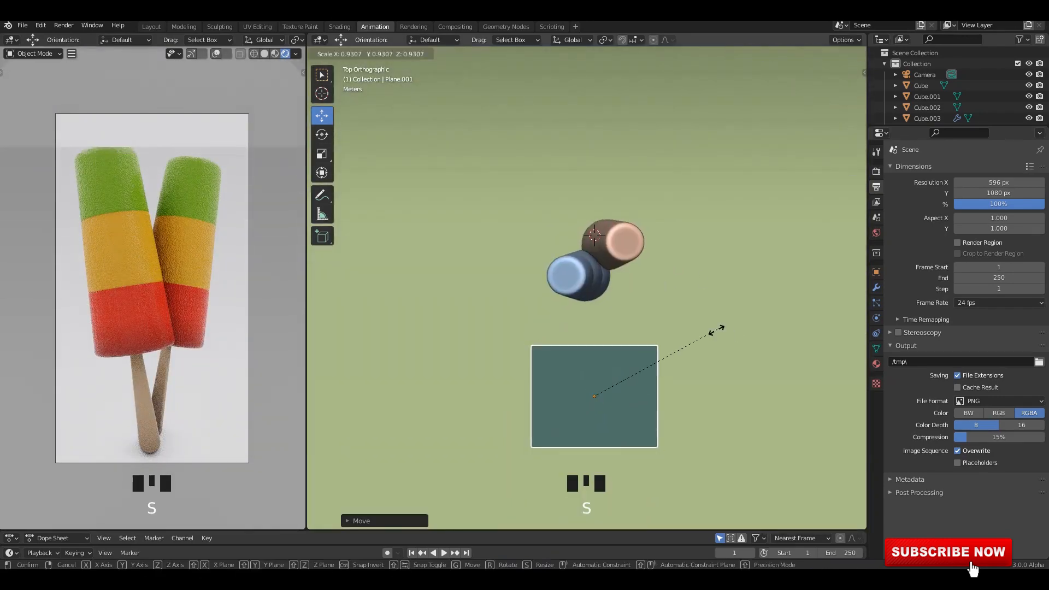
pyautogui.click(624, 402)
pyautogui.press('g')
pyautogui.click(740, 377)
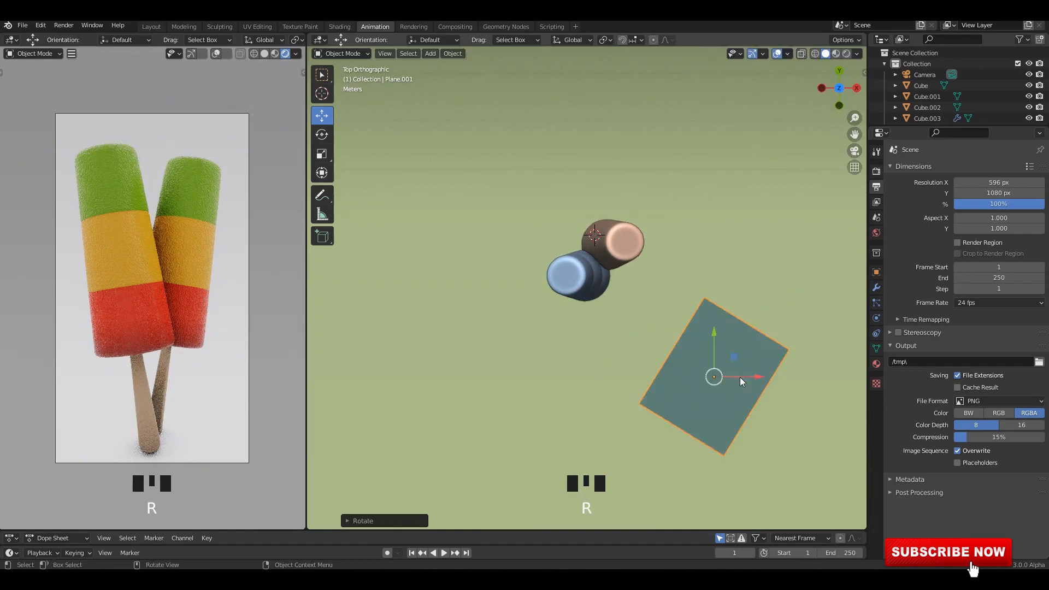
# Step: Rescale the tilted plane, rotate it to a steeper angle facing the lollies, and save the file
pyautogui.moveTo(740, 377)
pyautogui.mouseDown(button='middle')
pyautogui.moveTo(745, 264)
pyautogui.moveTo(726, 313)
pyautogui.moveTo(757, 380)
pyautogui.mouseUp(button='middle')
pyautogui.press('s')
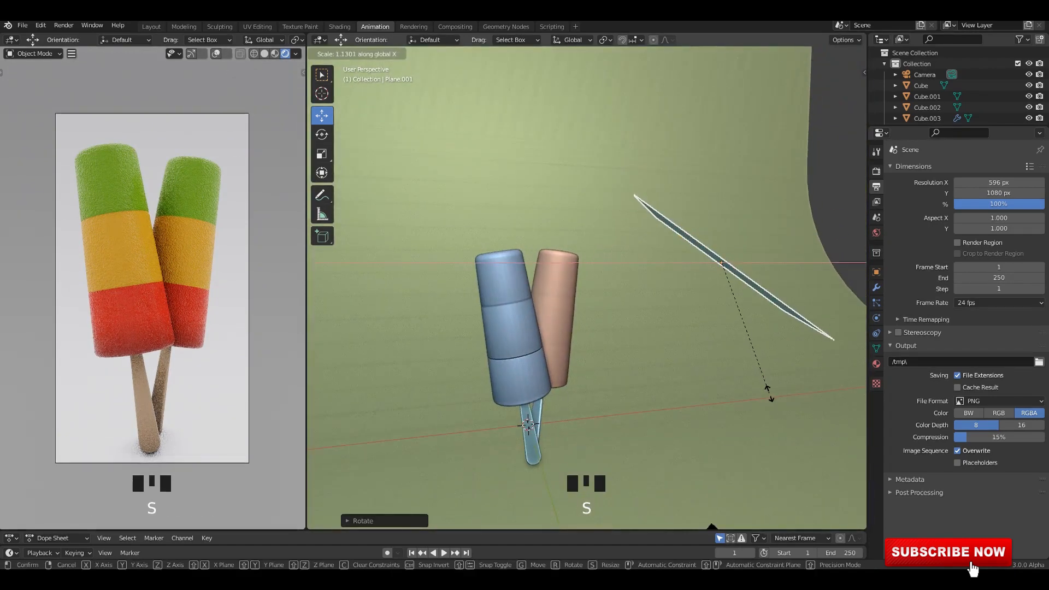
pyautogui.click(771, 398)
pyautogui.press('s')
pyautogui.press('r')
pyautogui.click(729, 366)
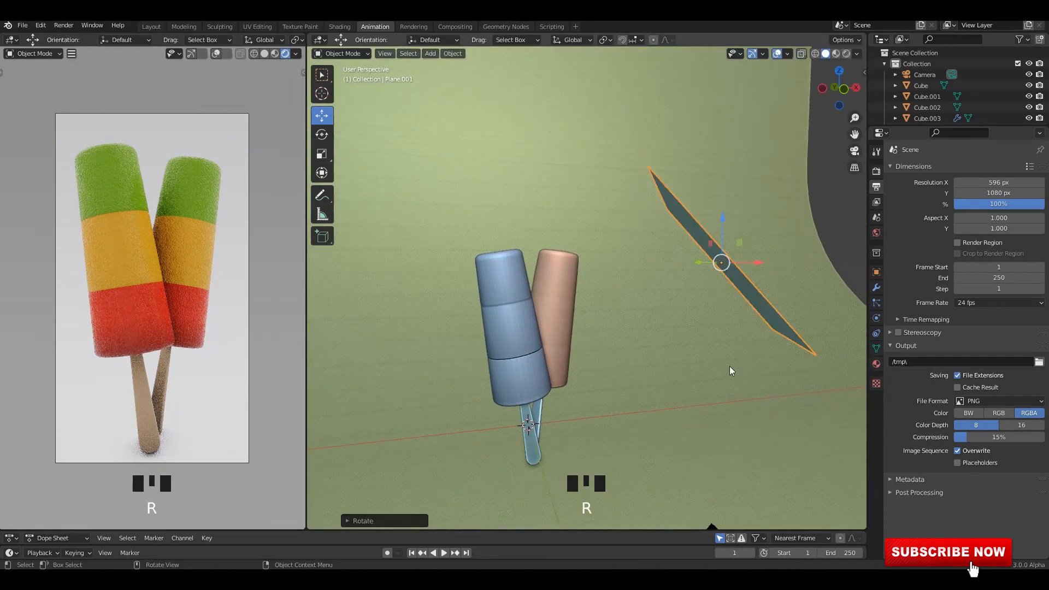
pyautogui.hotkey('ctrl', 's')
# Step: In the Shading workspace, select the curved backdrop and give it a new material
pyautogui.moveTo(730, 366)
pyautogui.mouseDown(button='middle')
pyautogui.moveTo(561, 185)
pyautogui.moveTo(621, 218)
pyautogui.mouseUp(button='middle')
pyautogui.click(345, 26)
pyautogui.scroll(-3, 524, 167)
pyautogui.click(654, 244)
pyautogui.scroll(2, 590, 295)
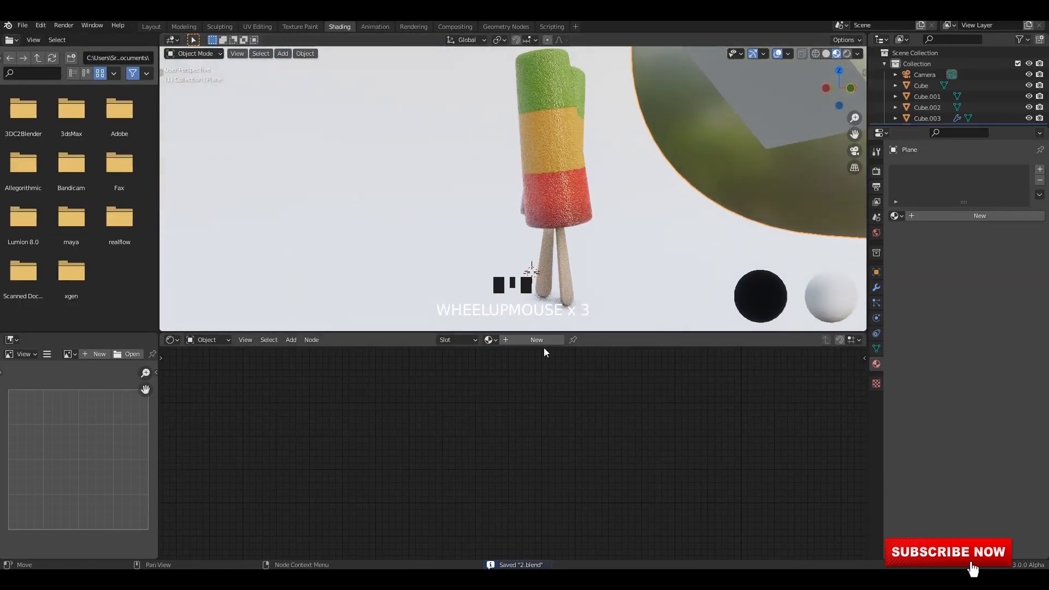
pyautogui.click(536, 339)
# Step: Darken the backdrop material's base colour and set it to a saturated teal blue with a hue of about 0.54
pyautogui.moveTo(552, 382); pyautogui.dragTo(394, 388, button='middle')
pyautogui.scroll(2, 646, 429)
pyautogui.click(646, 429)
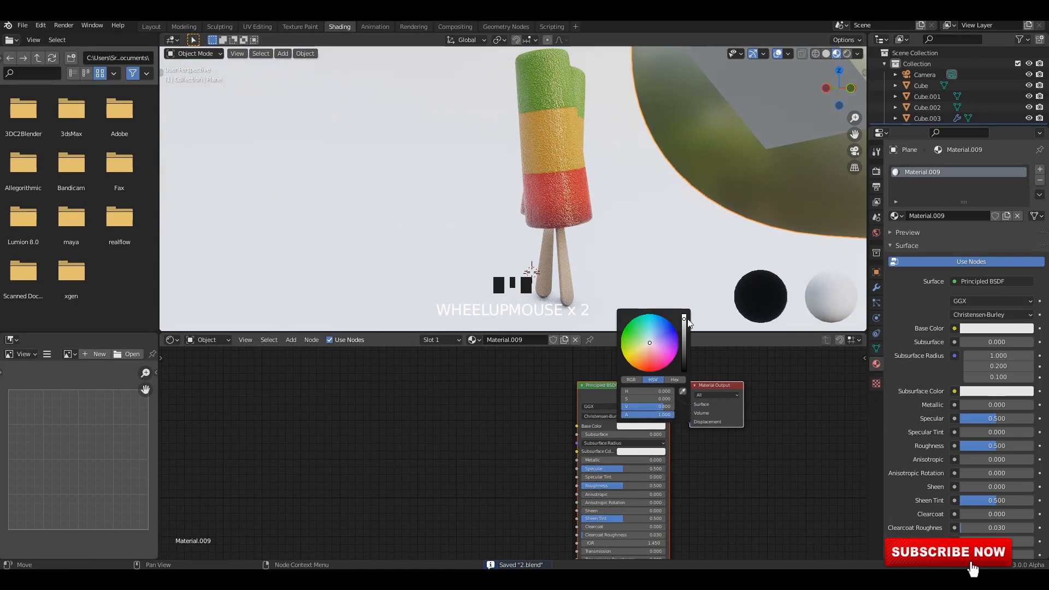
pyautogui.click(684, 332)
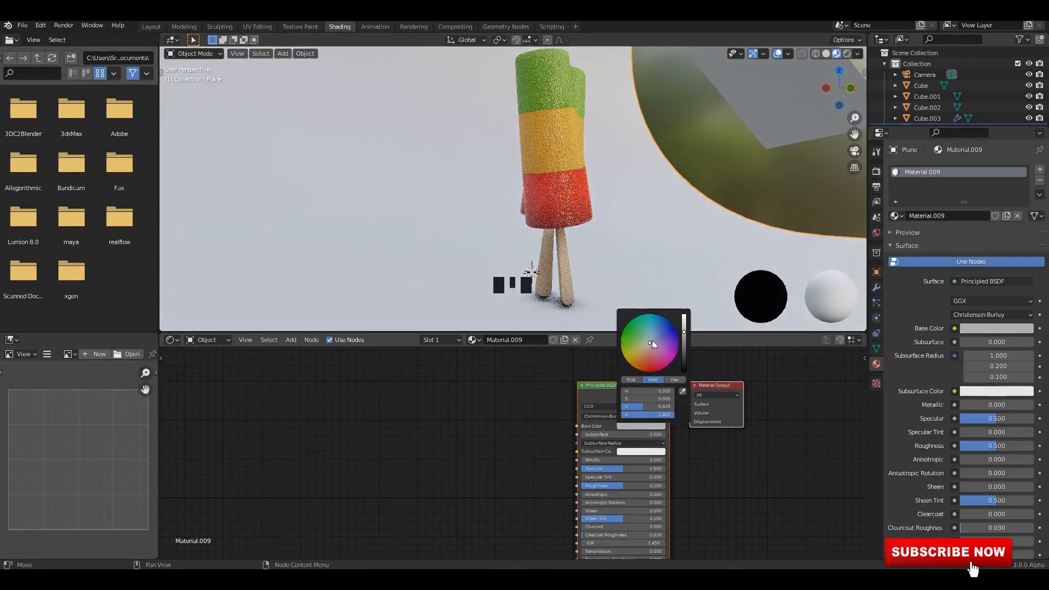
pyautogui.click(648, 321)
pyautogui.click(658, 322)
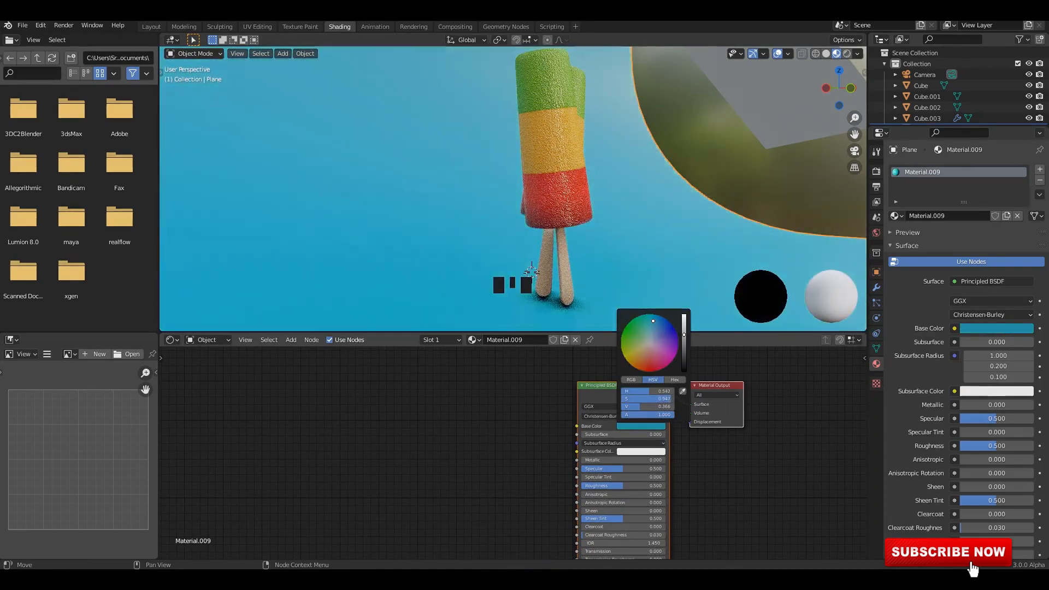
# Step: Switch the shading viewport to rendered display and bring the lollies and the tilted plane into view
pyautogui.scroll(-2, 698, 200)
pyautogui.moveTo(698, 200); pyautogui.dragTo(614, 227, button='middle')
pyautogui.moveTo(614, 227)
pyautogui.keyDown('shift'); pyautogui.mouseDown(button='middle')
pyautogui.moveTo(625, 237)
pyautogui.moveTo(619, 204)
pyautogui.moveTo(696, 210)
pyautogui.mouseUp(button='middle'); pyautogui.keyUp('shift')
pyautogui.click(619, 203)
pyautogui.click(847, 53)
pyautogui.click(635, 203)
pyautogui.scroll(1, 736, 197)
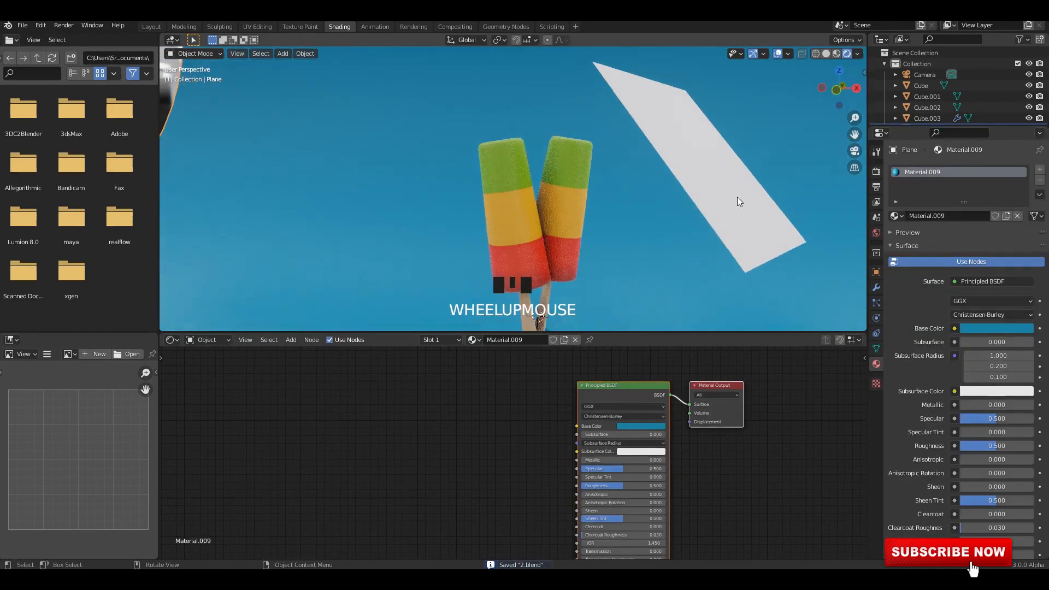
# Step: Give the tilted plane beside the lollies a new material and delete its Principled BSDF node
pyautogui.click(736, 198)
pyautogui.click(613, 304)
pyautogui.click(695, 206)
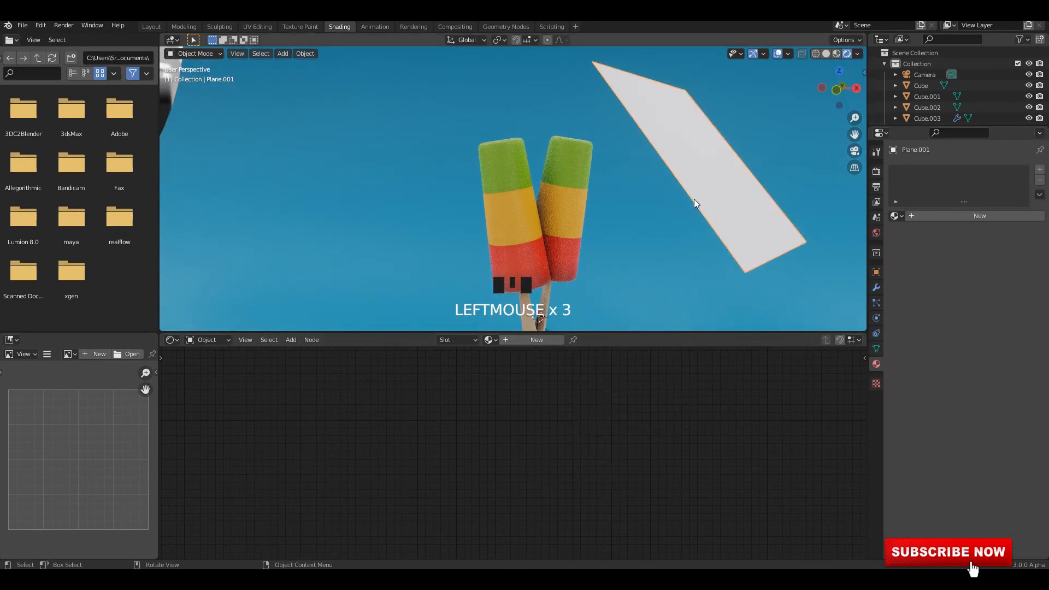
pyautogui.click(537, 339)
pyautogui.click(602, 398)
pyautogui.press('x')
pyautogui.moveTo(576, 383); pyautogui.dragTo(587, 391, button='middle')
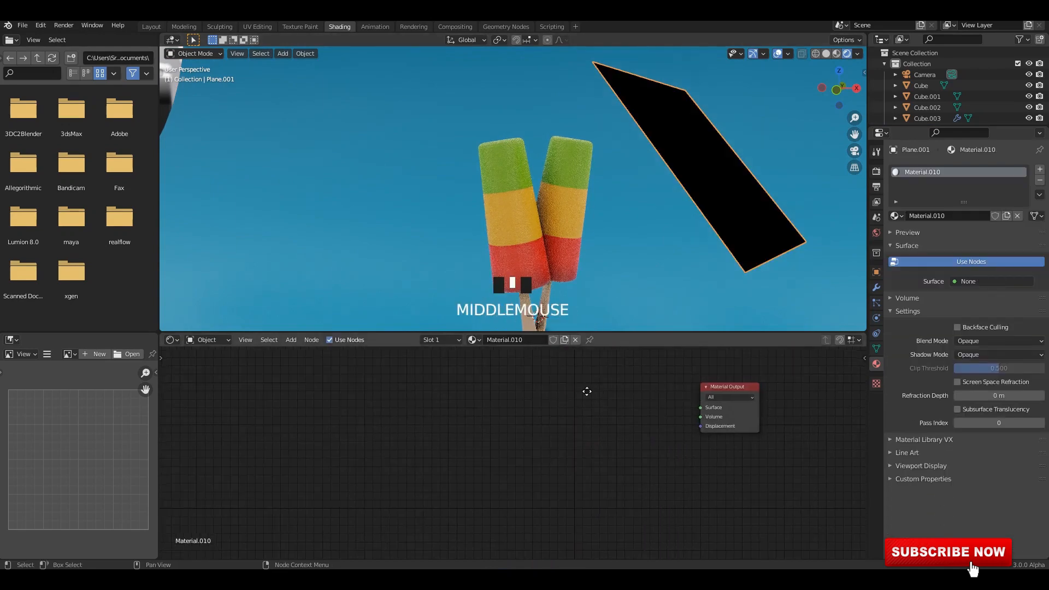
# Step: Add an Emission shader to the tilted plane's material and connect it to the Material Output's Surface
pyautogui.hotkey('shift', 'a')
pyautogui.write('Em')
pyautogui.click(628, 394)
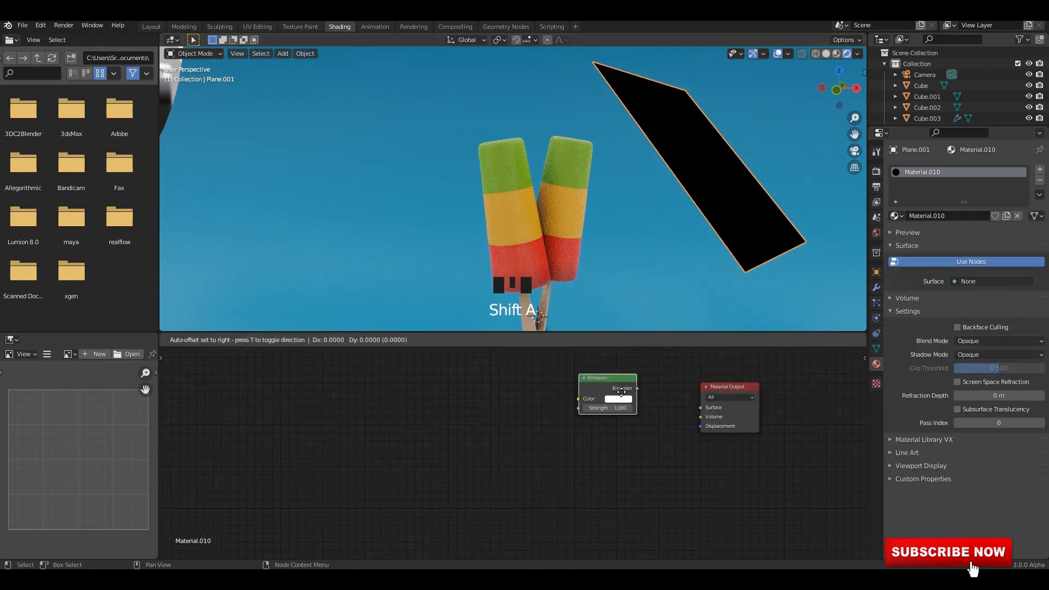
pyautogui.click(616, 397)
pyautogui.moveTo(697, 411); pyautogui.dragTo(700, 407)
pyautogui.scroll(2, 609, 403)
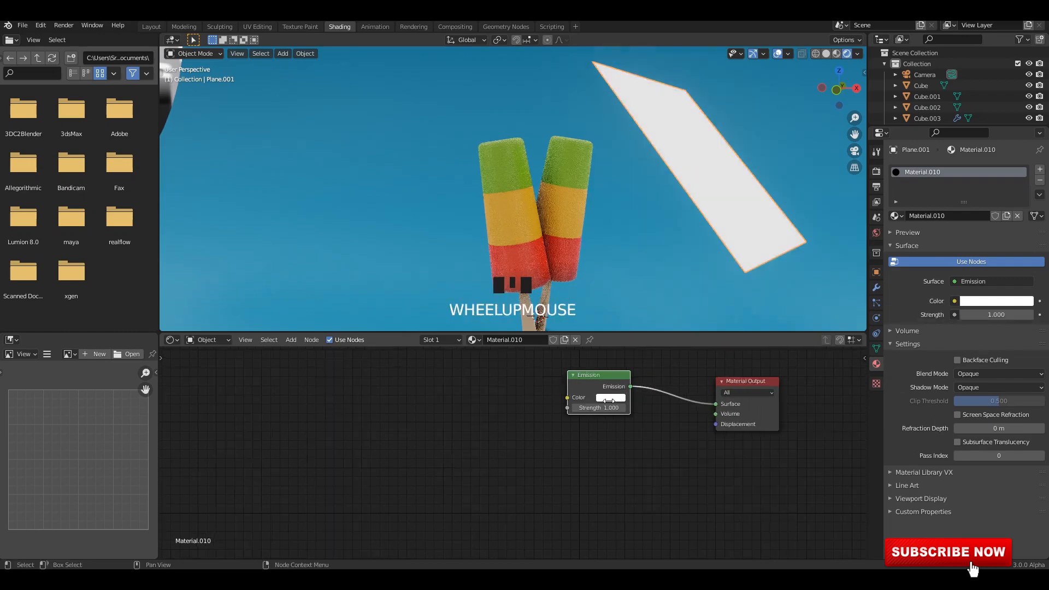
# Step: Raise the plane's emission strength to 52.5, save the file, and increase the strength to 100
pyautogui.moveTo(608, 404); pyautogui.dragTo(683, 404)
pyautogui.scroll(2, 586, 243)
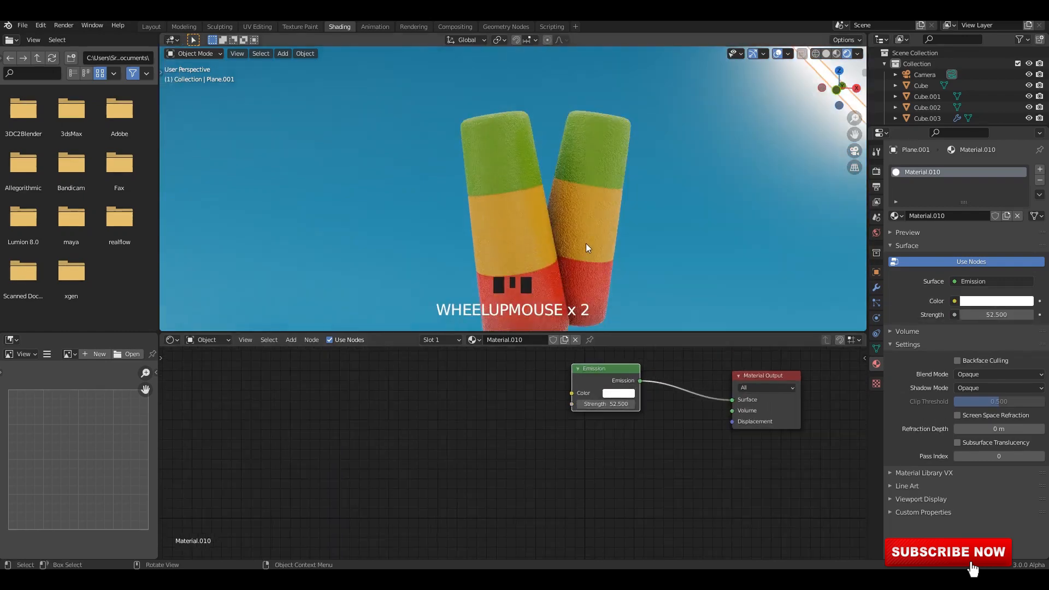
pyautogui.scroll(-6, 613, 239)
pyautogui.scroll(2, 575, 218)
pyautogui.hotkey('ctrl', 's')
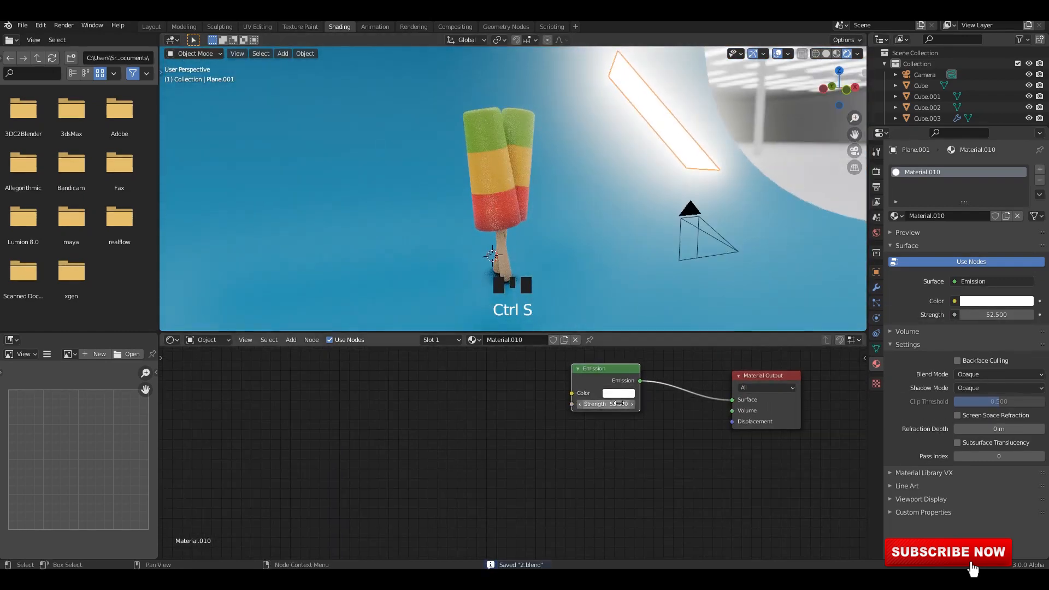
pyautogui.write('00')
pyautogui.press('Return')
pyautogui.scroll(2, 558, 260)
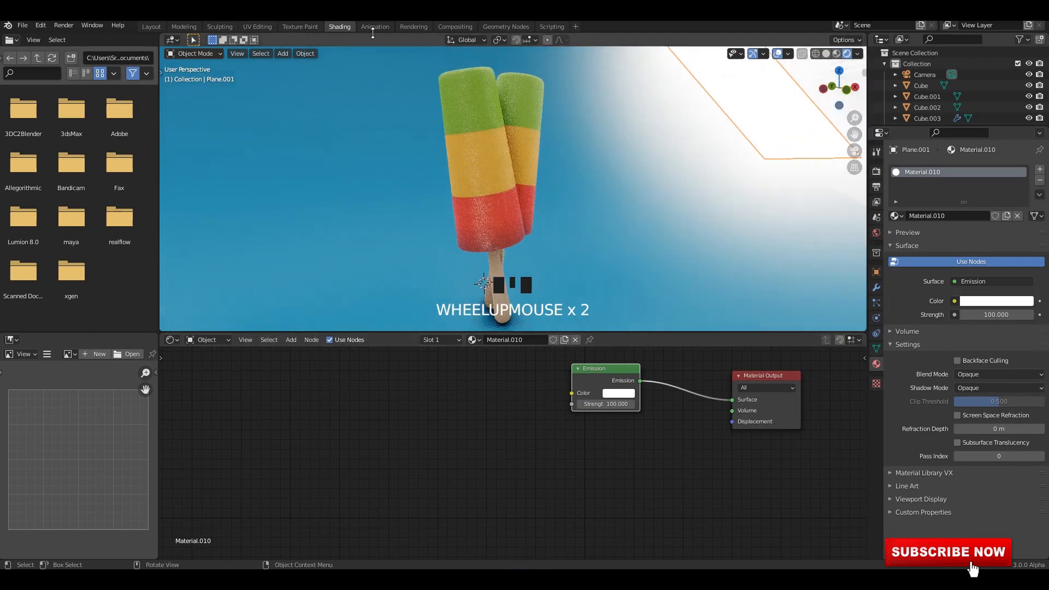
# Step: In the Animation workspace, resize the emissive plane while viewing the scene from above
pyautogui.click(378, 27)
pyautogui.scroll(-2, 634, 232)
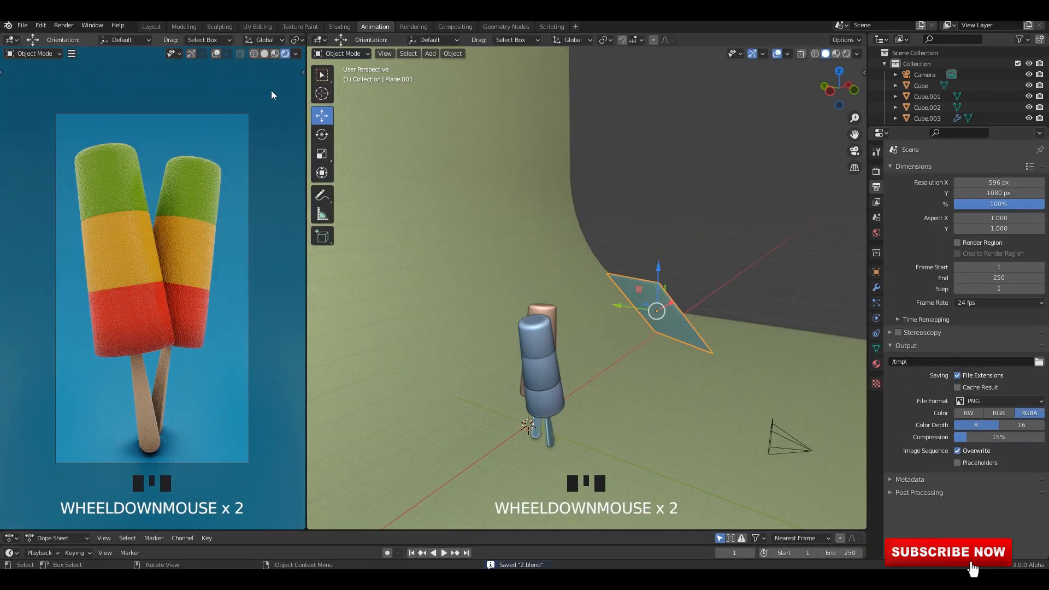
pyautogui.click(278, 53)
pyautogui.click(284, 52)
pyautogui.moveTo(658, 294)
pyautogui.keyDown('alt'); pyautogui.mouseDown(button='middle')
pyautogui.moveTo(642, 276)
pyautogui.moveTo(646, 357)
pyautogui.moveTo(658, 294)
pyautogui.moveTo(627, 358)
pyautogui.moveTo(680, 355)
pyautogui.mouseUp(button='middle'); pyautogui.keyUp('alt')
pyautogui.press('s')
pyautogui.click(628, 306)
# Step: Duplicate the emissive plane to the opposite side of the lollies and rotate the copy in the top view
pyautogui.hotkey('shift', 'd')
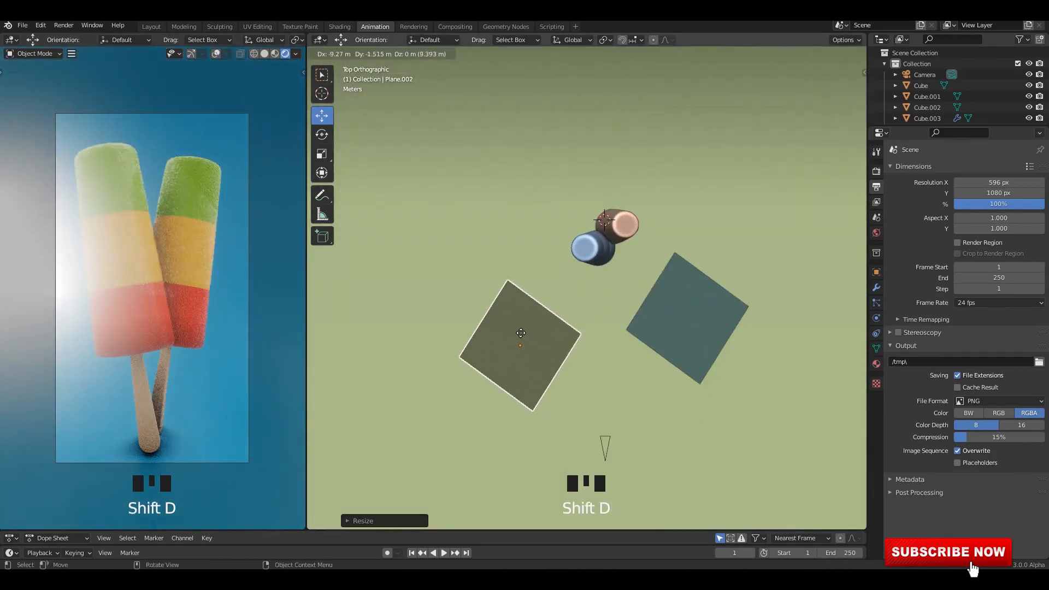
pyautogui.click(505, 331)
pyautogui.press('r')
pyautogui.click(515, 407)
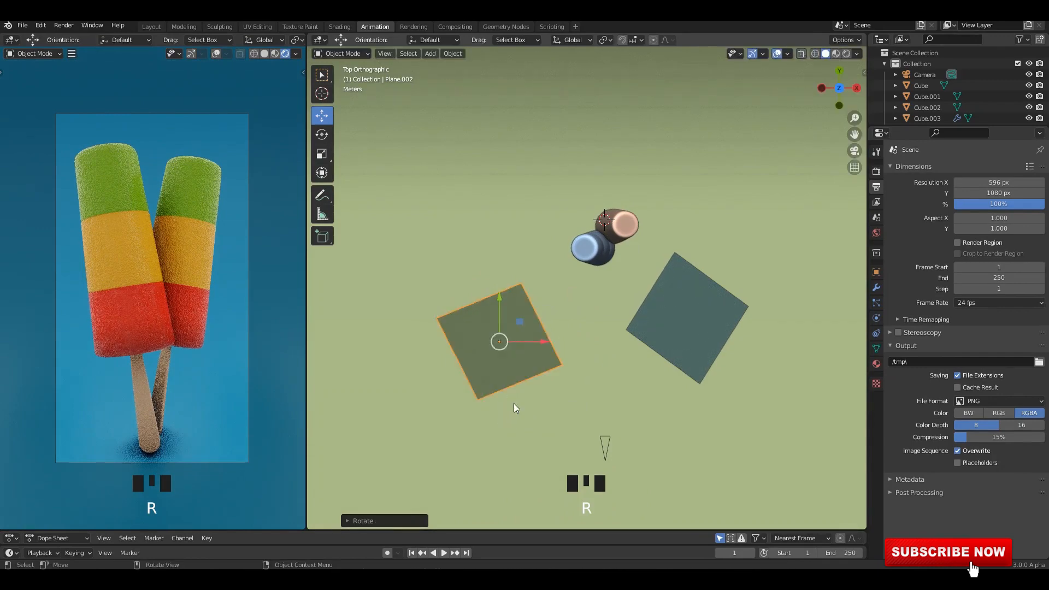
pyautogui.press('r')
pyautogui.click(529, 392)
# Step: Move the original emissive plane slightly away from the lollies, rotate it in the top view, and save the file
pyautogui.click(683, 316)
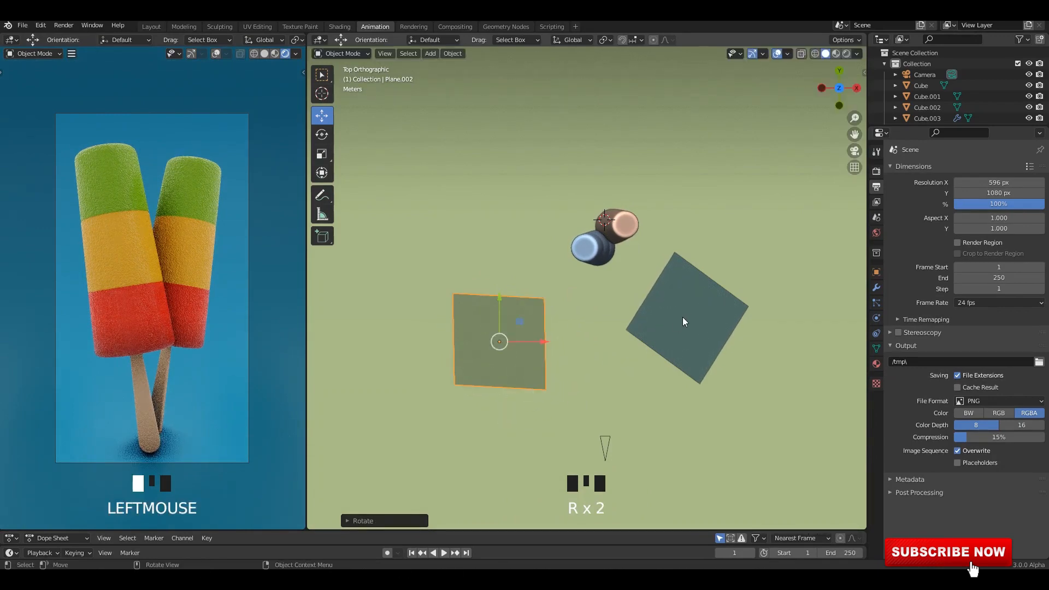
pyautogui.press('g')
pyautogui.click(713, 326)
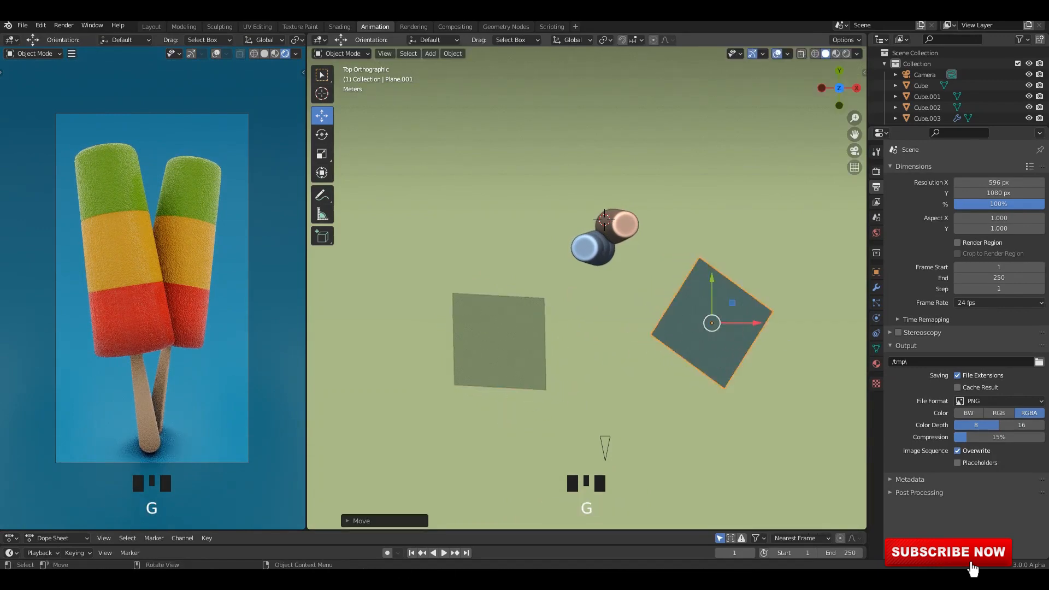
pyautogui.press('r')
pyautogui.click(725, 339)
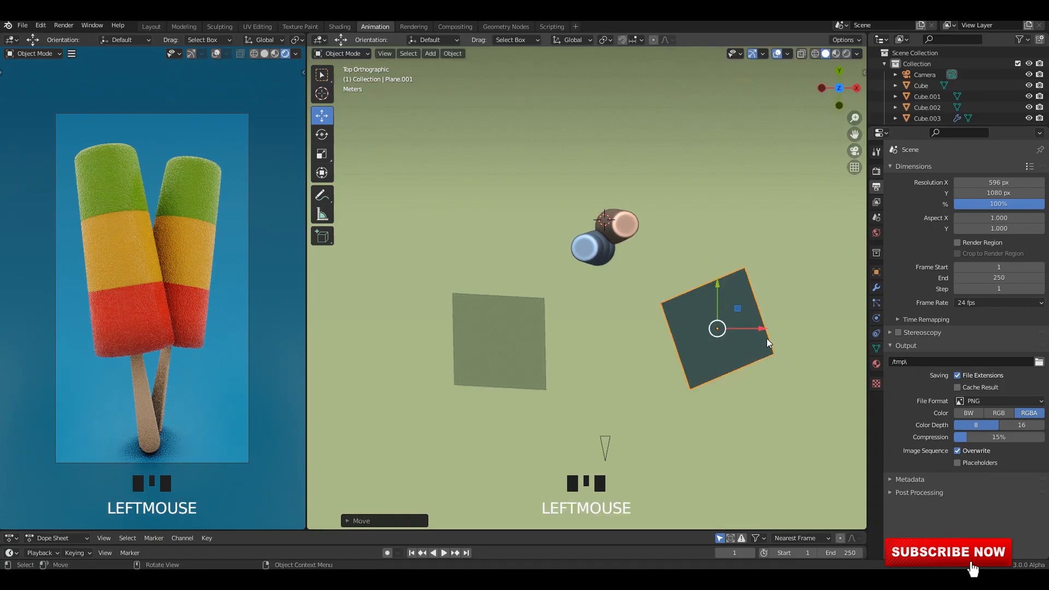
pyautogui.hotkey('ctrl', 's')
# Step: Switch the render engine to Cycles
pyautogui.click(876, 171)
pyautogui.click(988, 169)
pyautogui.click(969, 205)
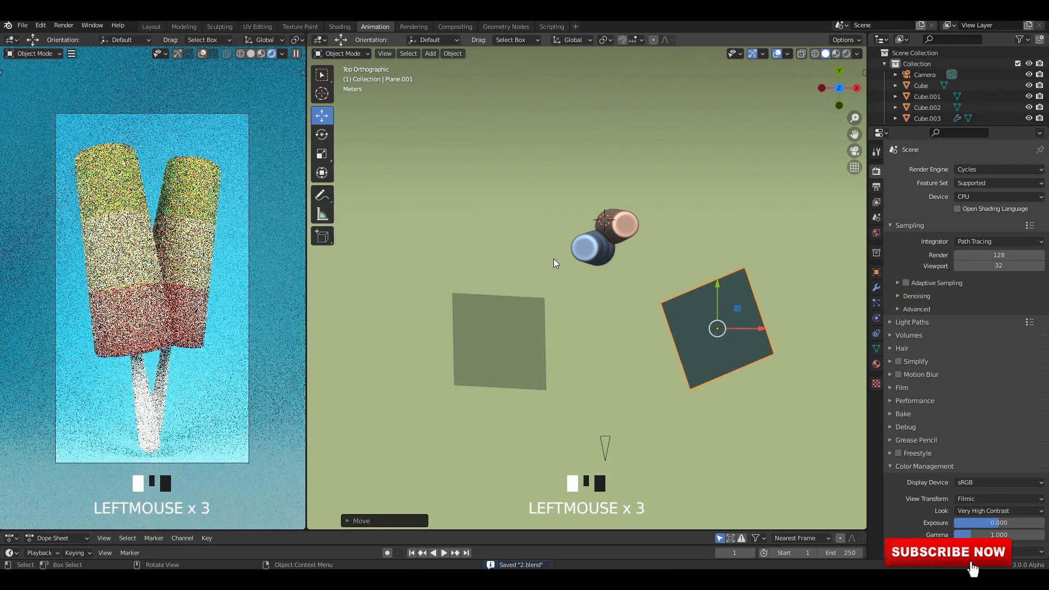
pyautogui.moveTo(572, 251); pyautogui.dragTo(622, 218, button='middle')
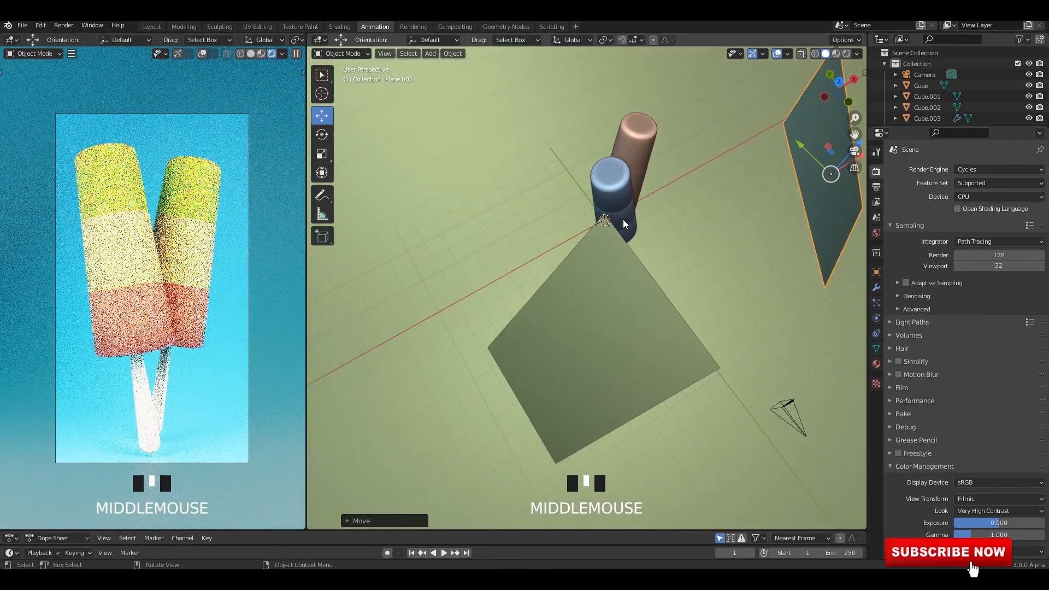
# Step: In the Shading workspace, set the emission strength of the light planes' shared material to 10
pyautogui.click(345, 27)
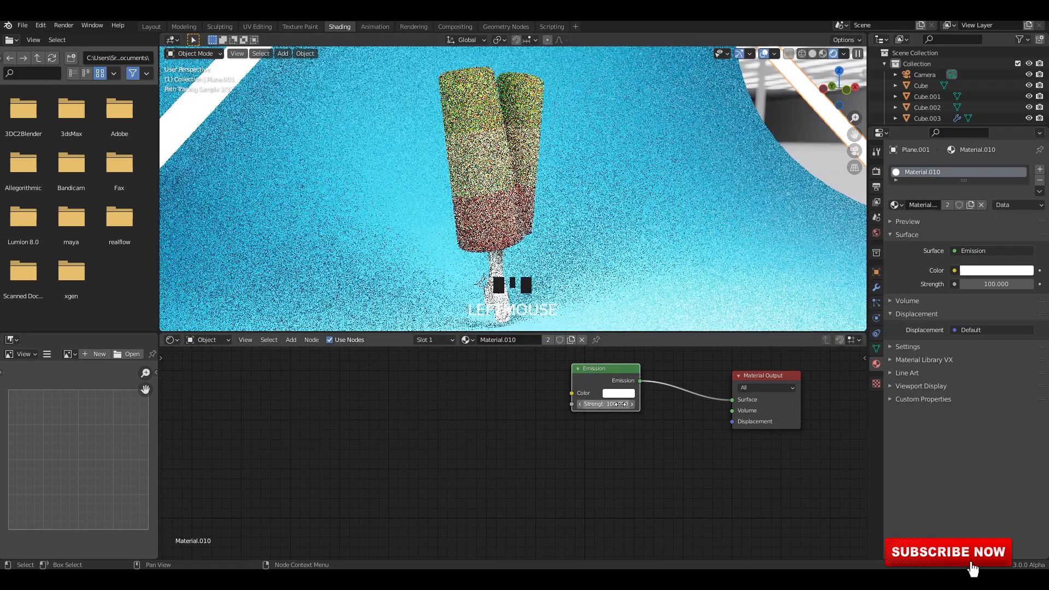
pyautogui.doubleClick(625, 404)
pyautogui.write('10')
pyautogui.press('Return')
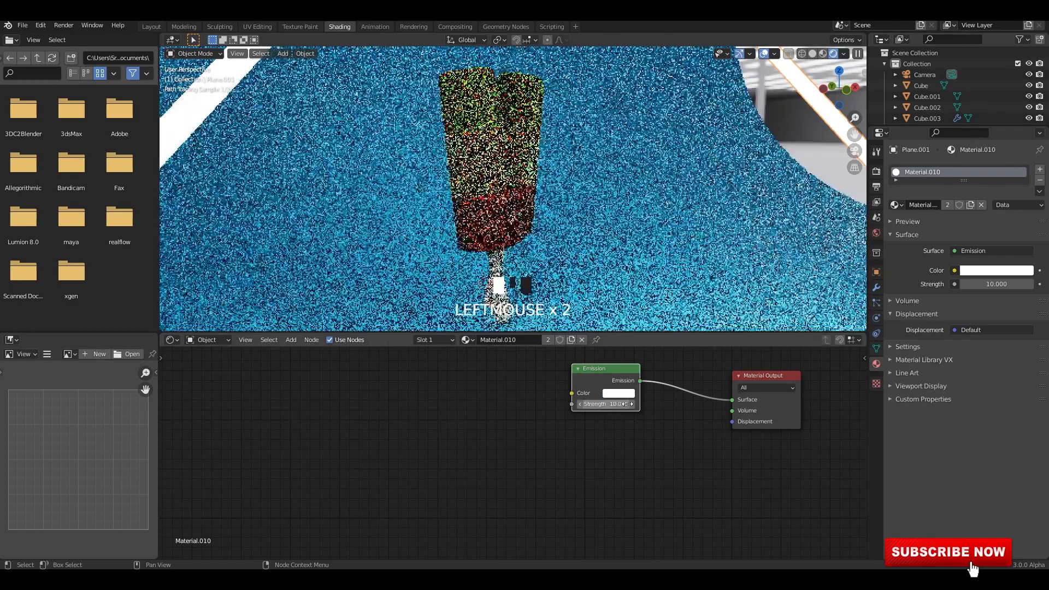
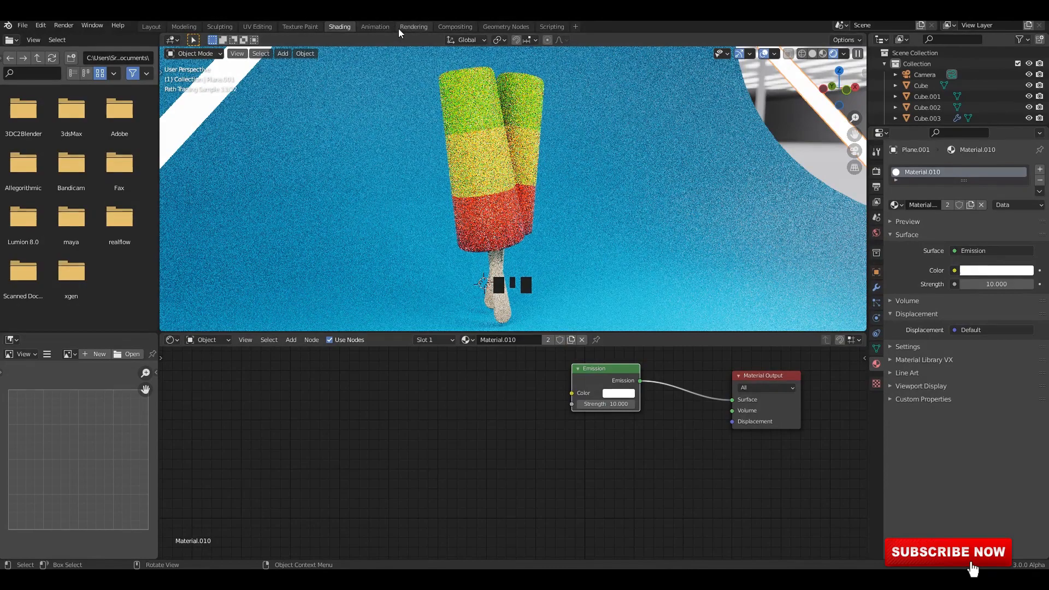
# Step: Return to the Animation workspace and add a spot light in the left orthographic view
pyautogui.click(379, 25)
pyautogui.scroll(-4, 634, 236)
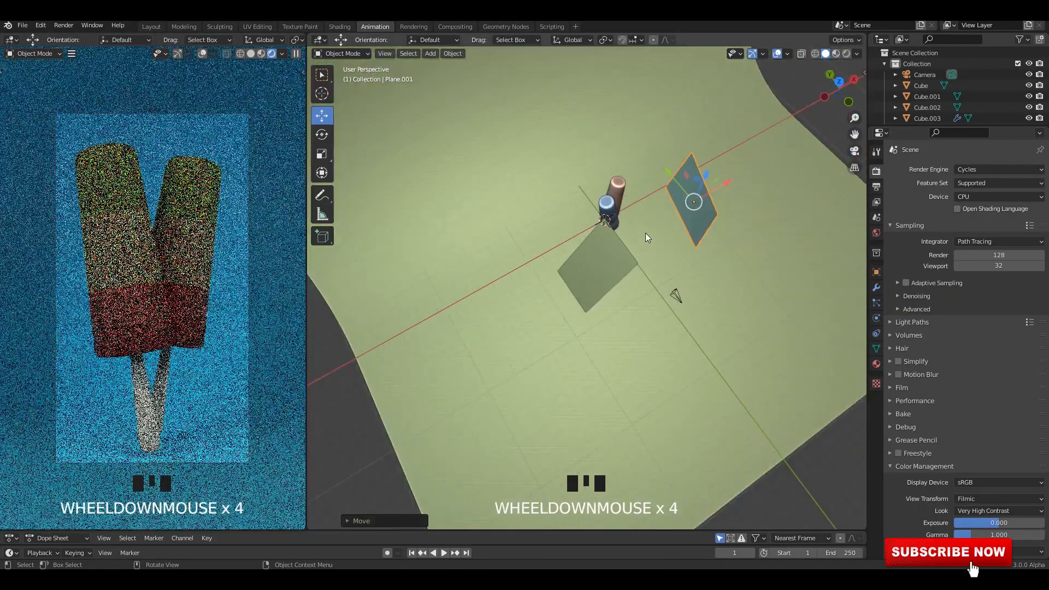
pyautogui.moveTo(645, 232); pyautogui.dragTo(605, 201, button='middle')
pyautogui.scroll(2, 605, 201)
pyautogui.click(532, 168)
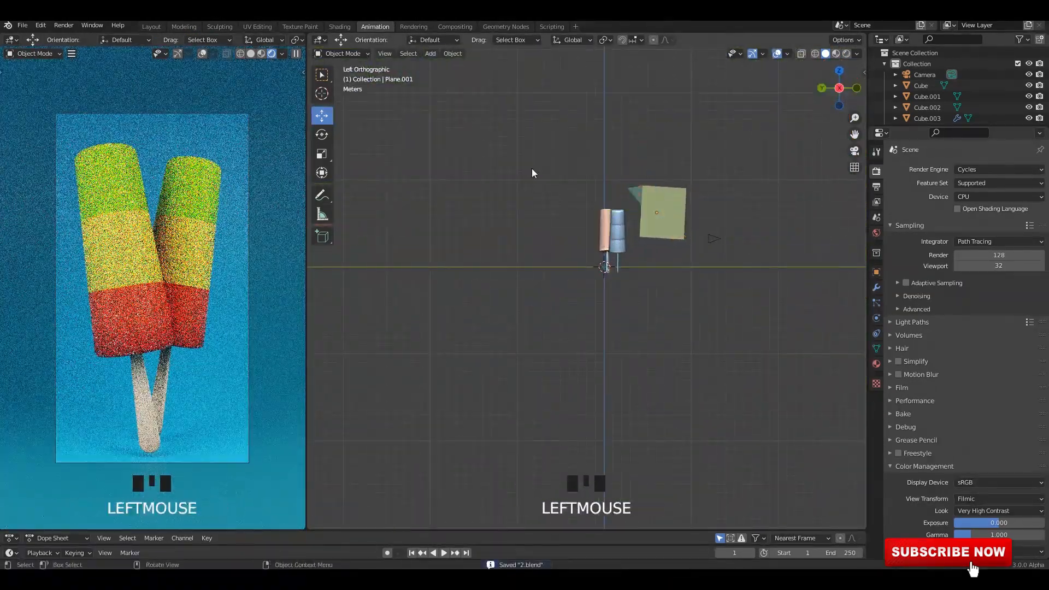
pyautogui.hotkey('shift', 'a')
pyautogui.moveTo(532, 169)
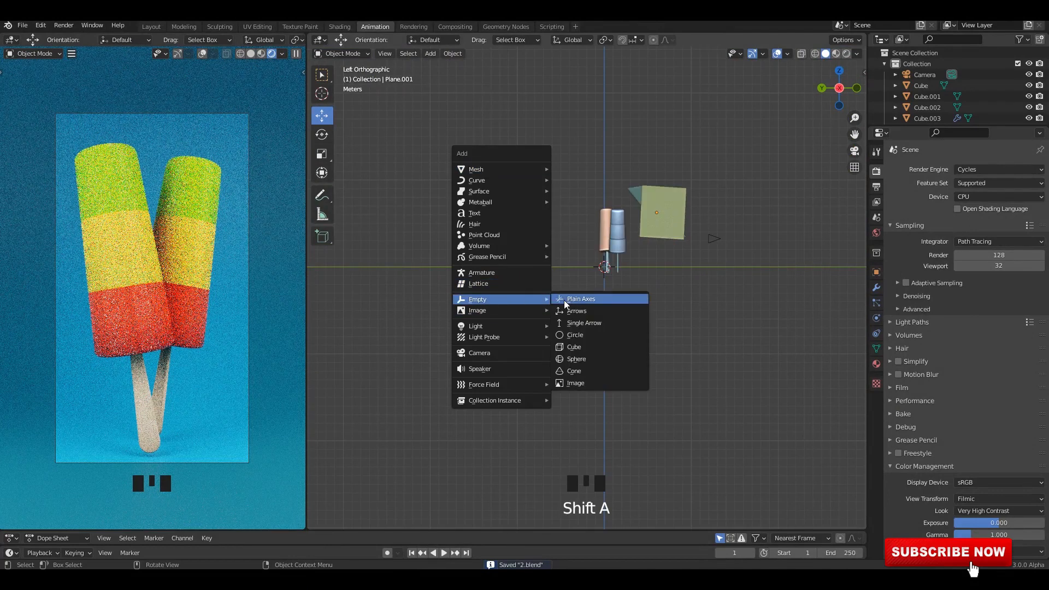
pyautogui.moveTo(498, 325)
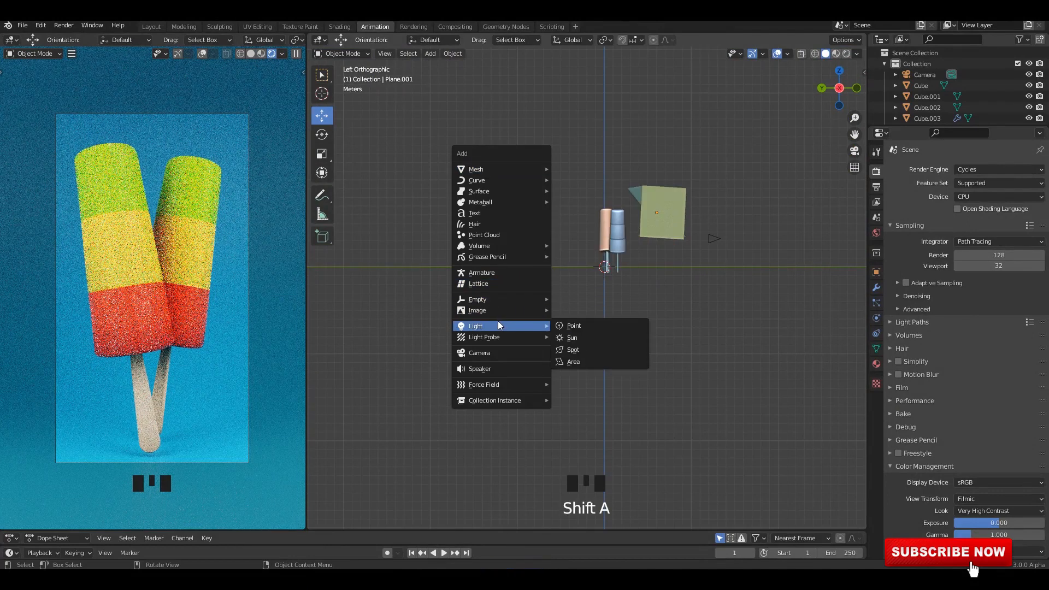
pyautogui.click(590, 347)
# Step: Raise the spot light in front of the lollies, rotate it to aim at them, and save the file
pyautogui.press('g')
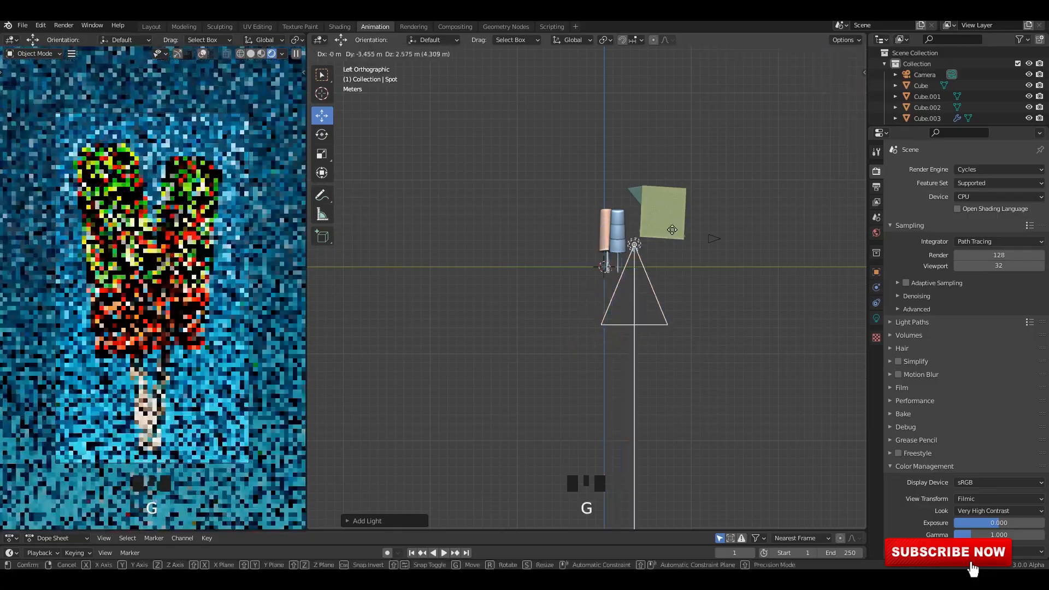
pyautogui.press('r')
pyautogui.click(670, 268)
pyautogui.moveTo(671, 269); pyautogui.dragTo(870, 224, button='middle')
pyautogui.hotkey('ctrl', 's')
# Step: Set the front light's power to 100 W and change its type to Area
pyautogui.click(876, 318)
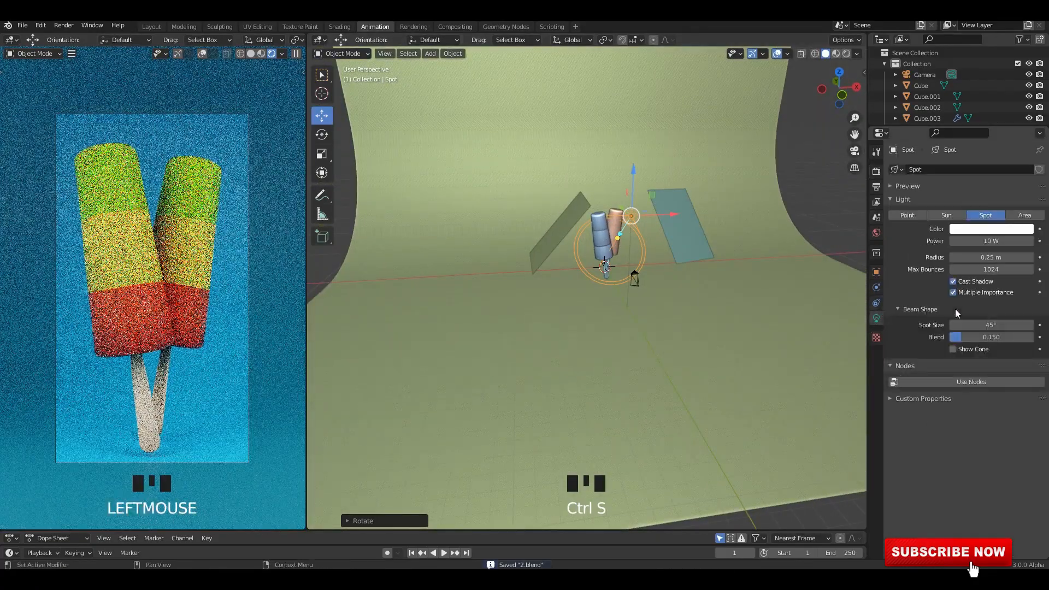
pyautogui.click(1002, 244)
pyautogui.write('100')
pyautogui.press('Return')
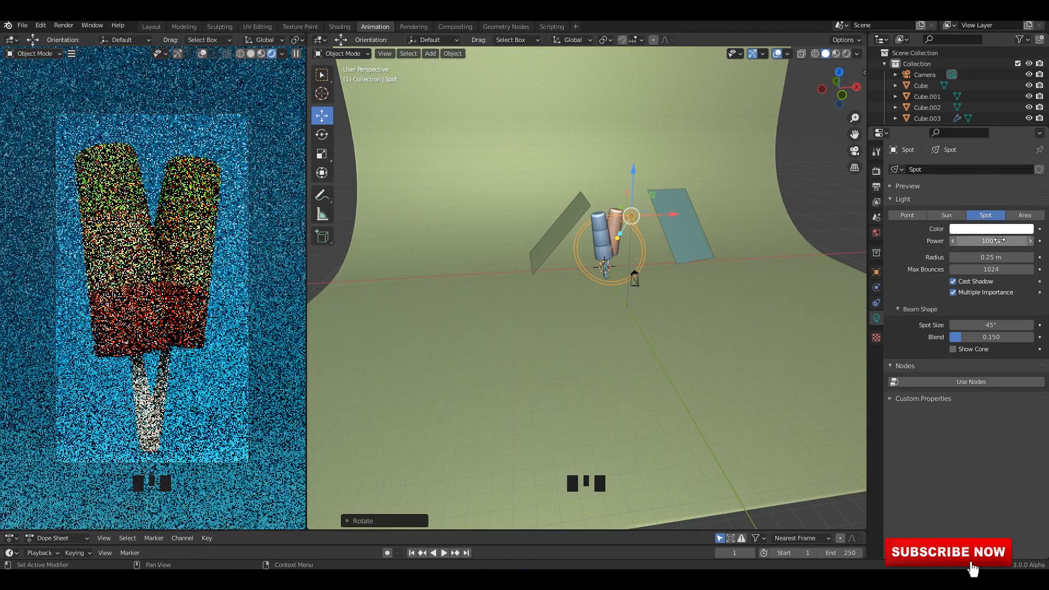
pyautogui.click(1021, 215)
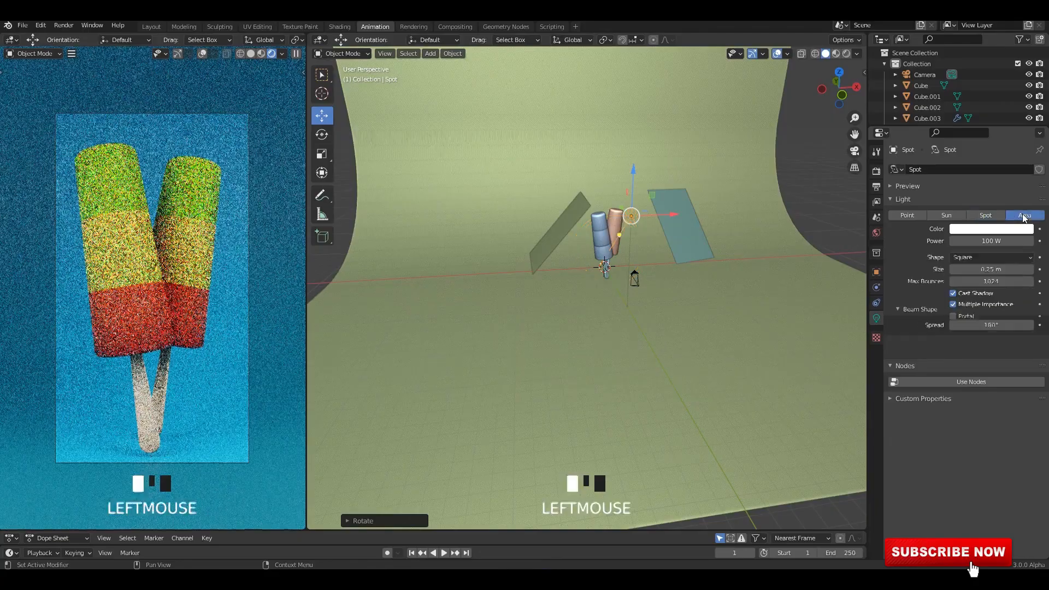
# Step: Scale up the area light in front of the lollies and stretch it along the Z axis
pyautogui.scroll(3, 670, 255)
pyautogui.moveTo(667, 251); pyautogui.dragTo(663, 267, button='middle')
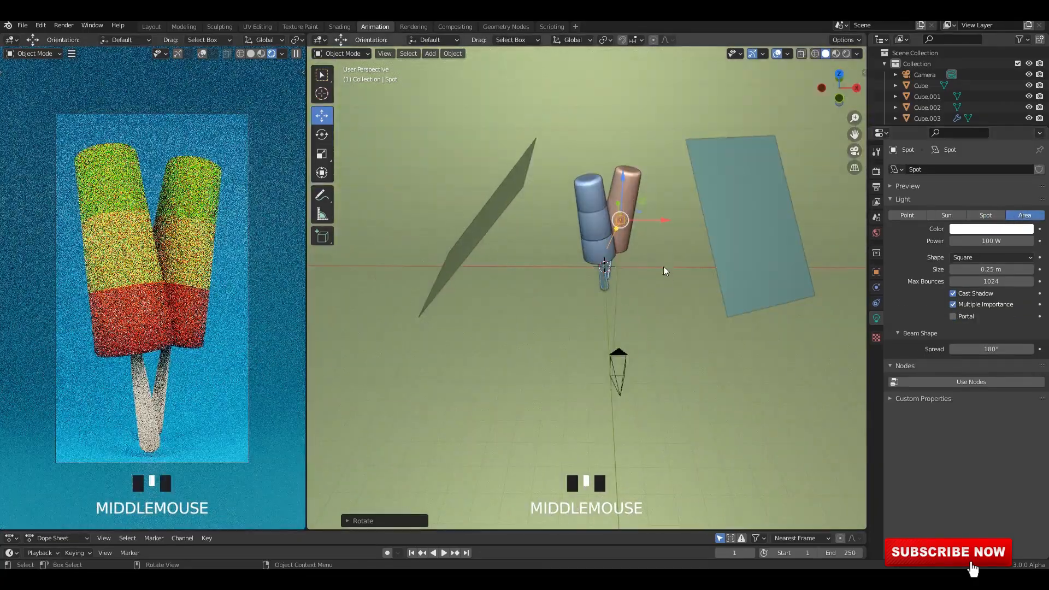
pyautogui.press('s')
pyautogui.click(278, 80)
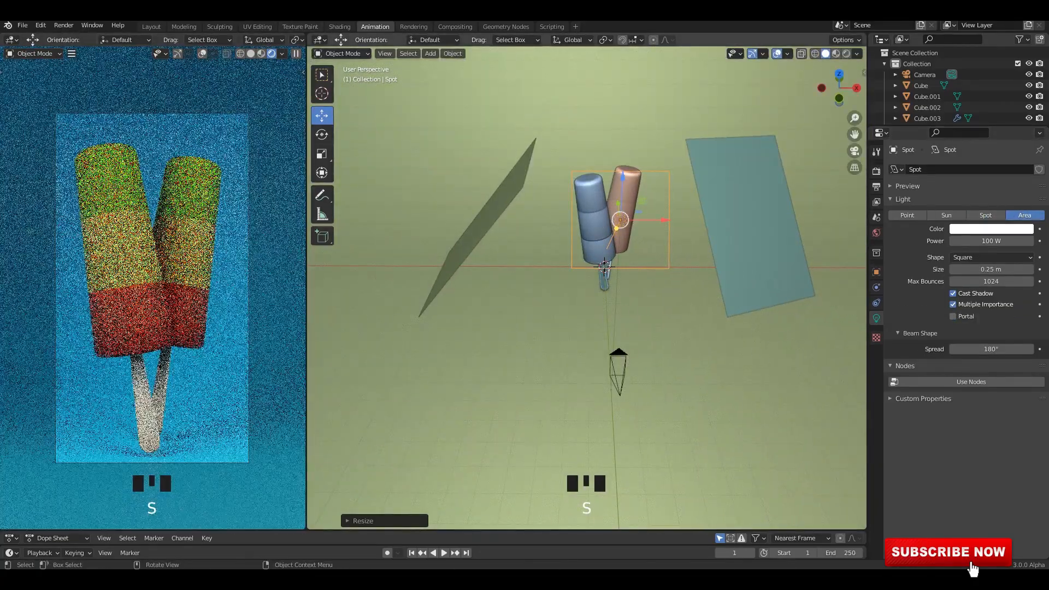
pyautogui.press('s')
pyautogui.press('s')
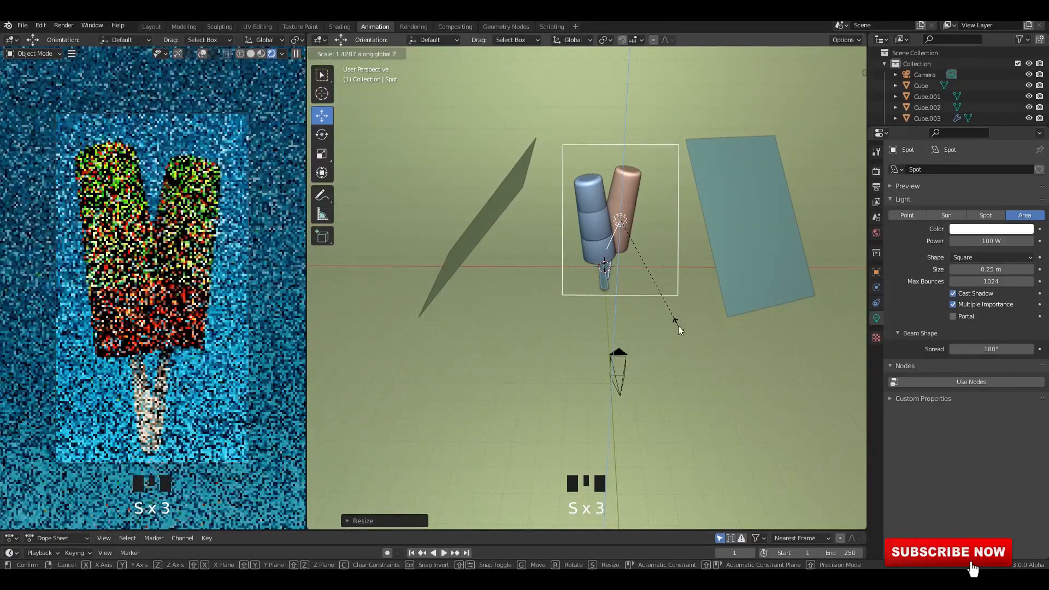
pyautogui.click(677, 325)
# Step: Set the front area light's power to 1000 W
pyautogui.click(996, 242)
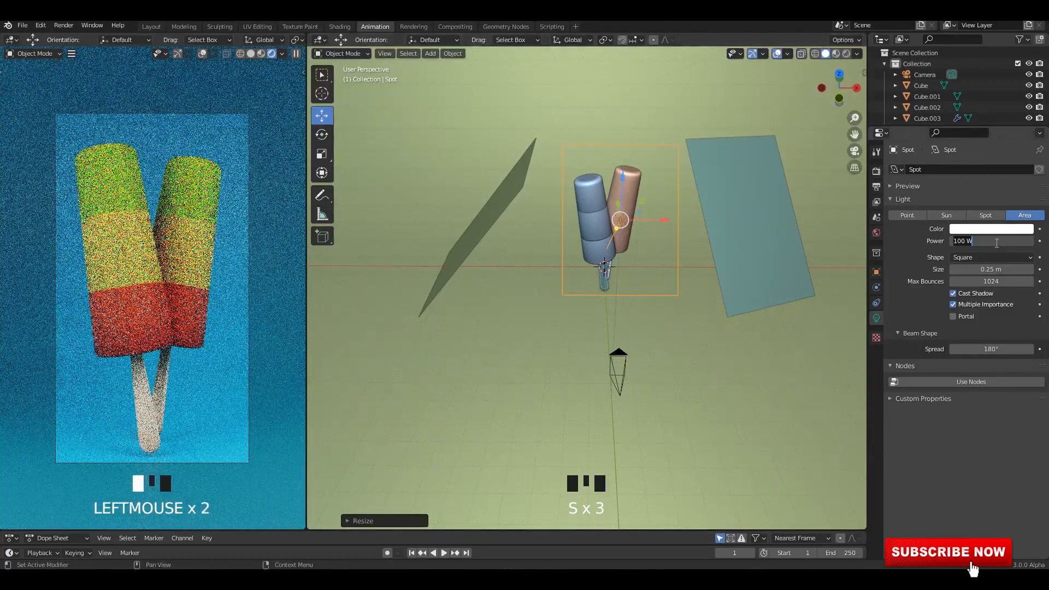
pyautogui.write('1000')
pyautogui.press('Return')
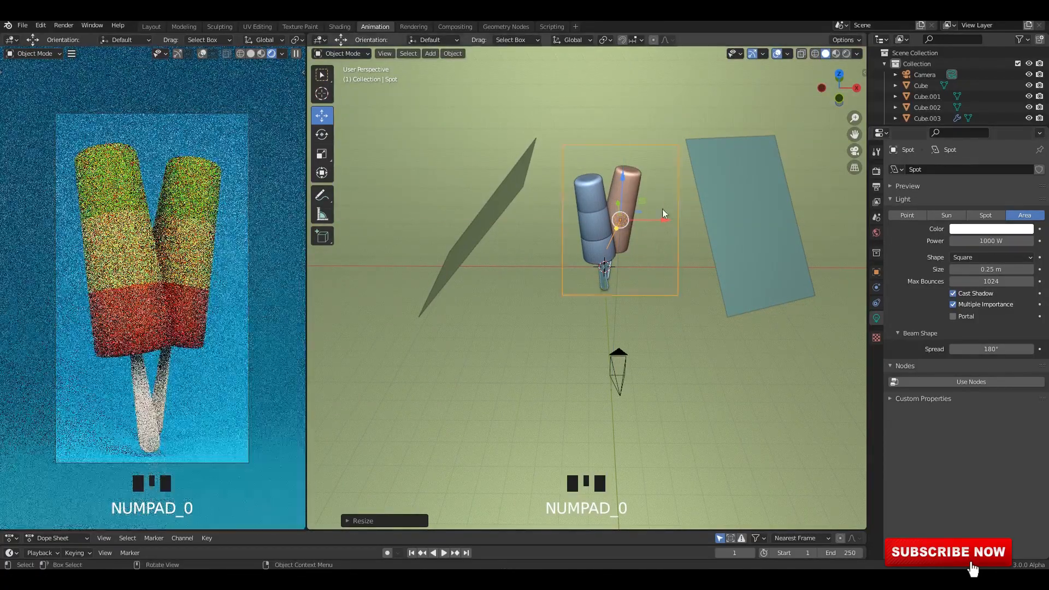
# Step: Duplicate the area light, place the copy behind the lollies, and rotate it to face them
pyautogui.moveTo(657, 227); pyautogui.dragTo(608, 360, button='middle')
pyautogui.scroll(-2, 687, 201)
pyautogui.hotkey('shift', 'd')
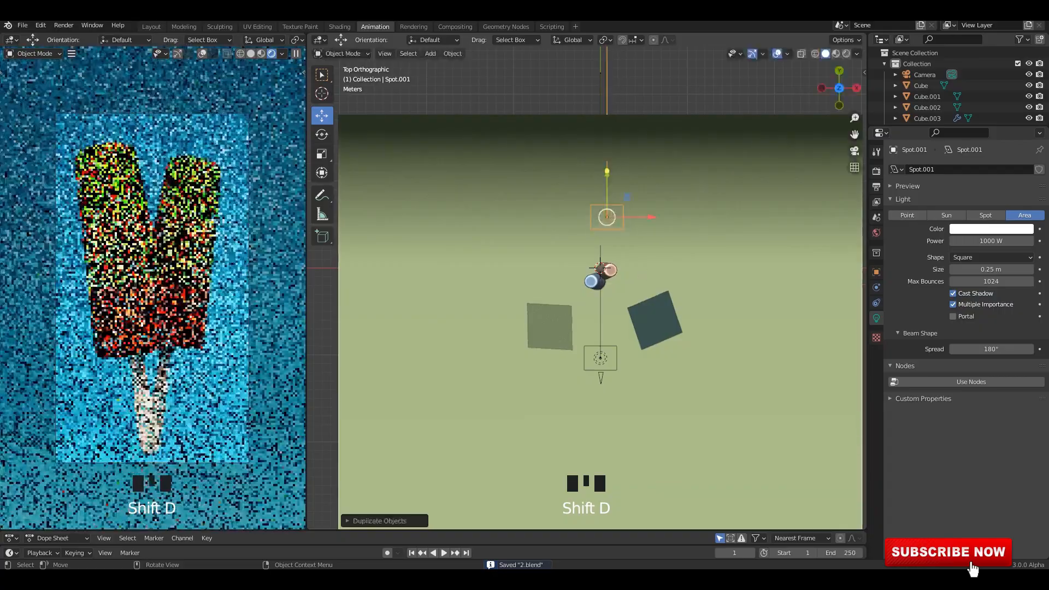
pyautogui.press('r')
pyautogui.click(540, 75)
pyautogui.keyDown('alt'); pyautogui.moveTo(569, 239); pyautogui.dragTo(612, 224, button='middle'); pyautogui.keyUp('alt')
pyautogui.press('g')
pyautogui.click(571, 213)
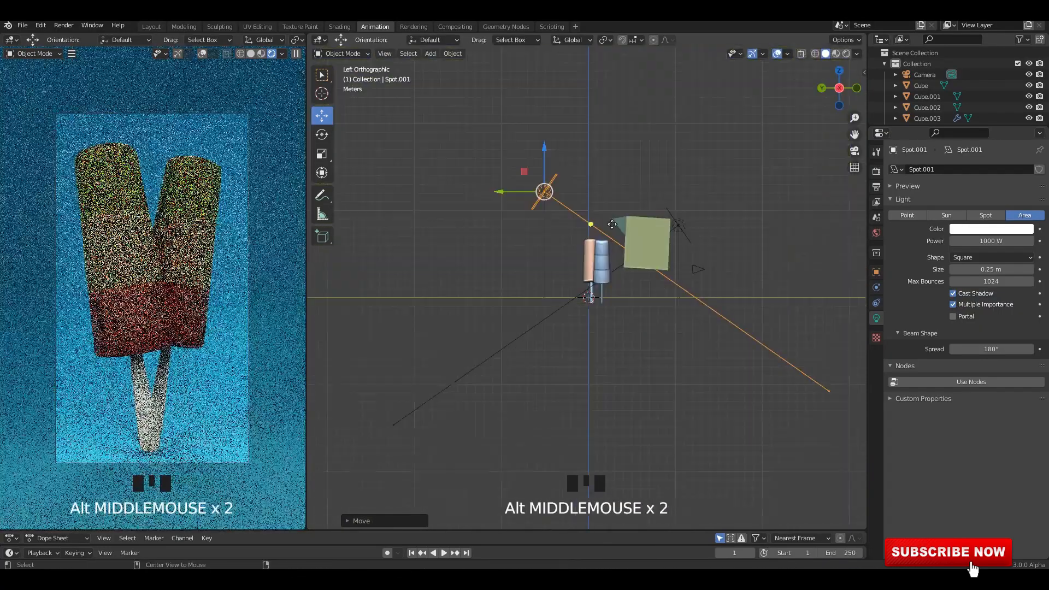
# Step: Raise the rear light, tilt it more steeply down toward the lollies, and change its type to Spot
pyautogui.press('g')
pyautogui.click(525, 180)
pyautogui.press('r')
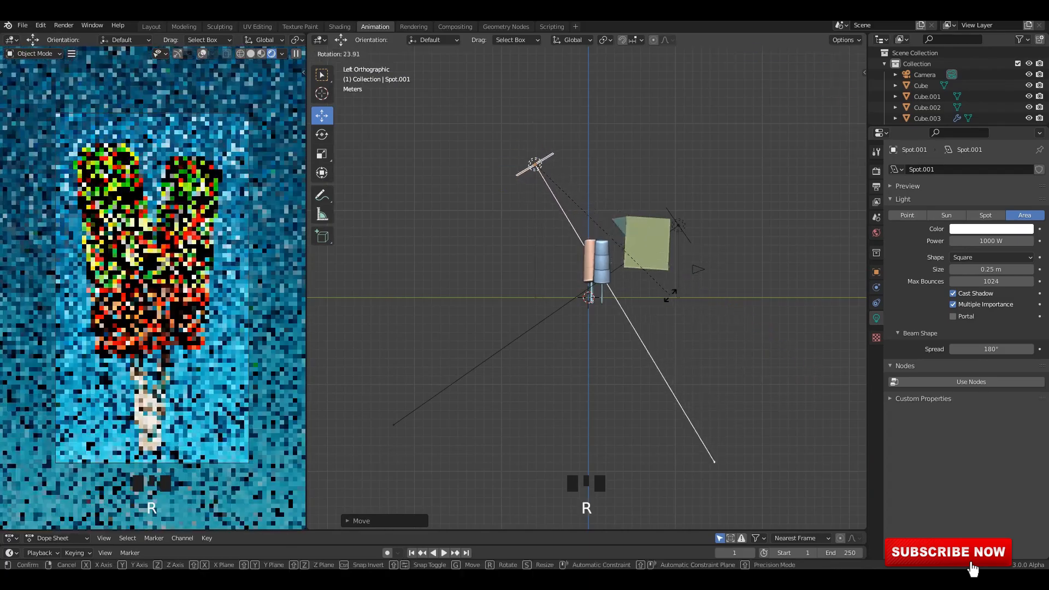
pyautogui.click(669, 298)
pyautogui.click(985, 215)
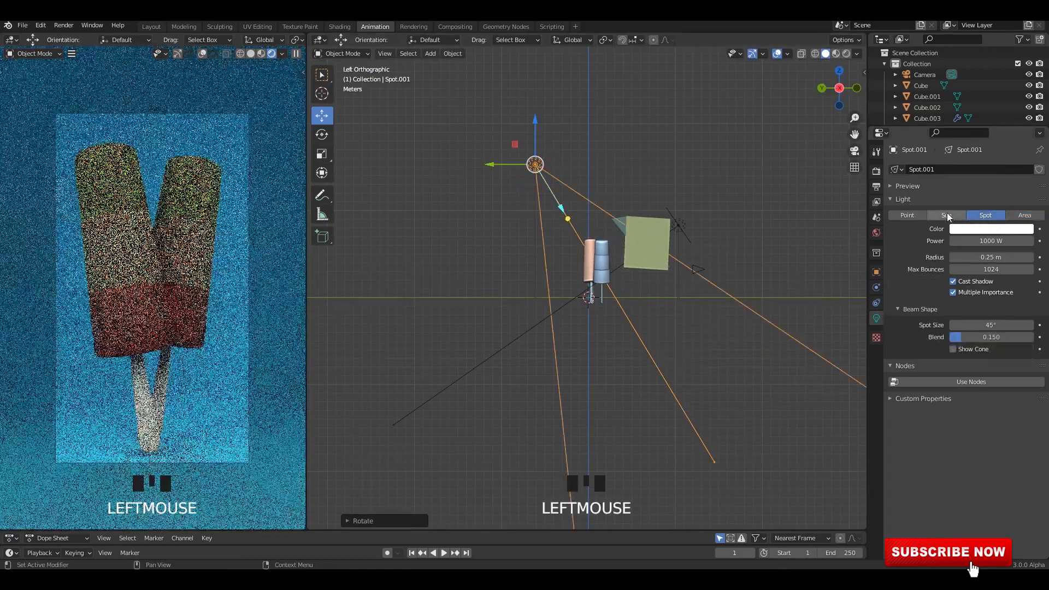
# Step: Try Point and Spot types on the rear light, settle on a disk-shaped Area light, and save the file
pyautogui.click(899, 215)
pyautogui.scroll(2, 541, 245)
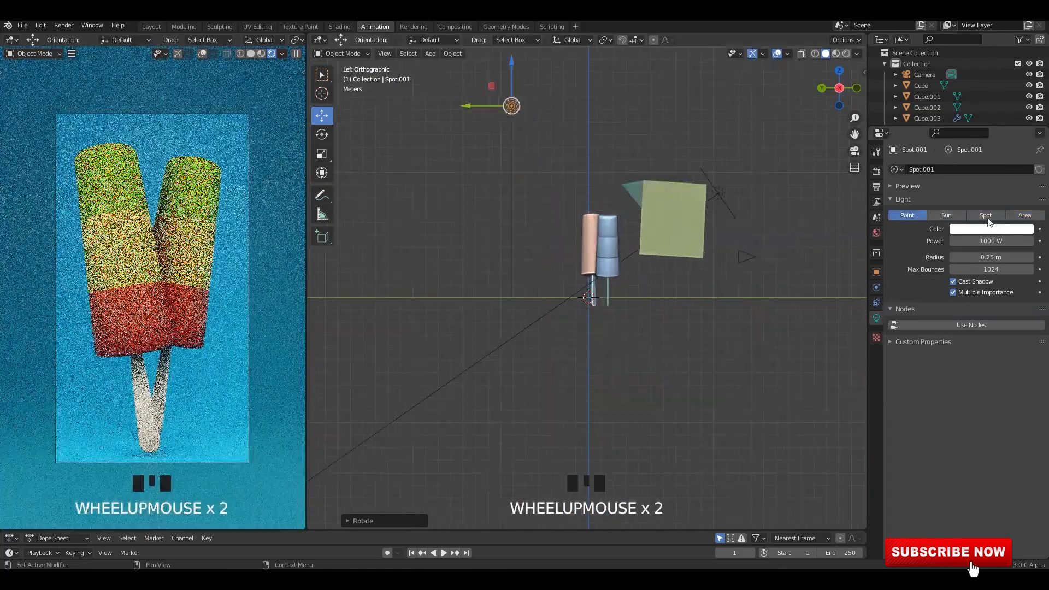
pyautogui.click(987, 217)
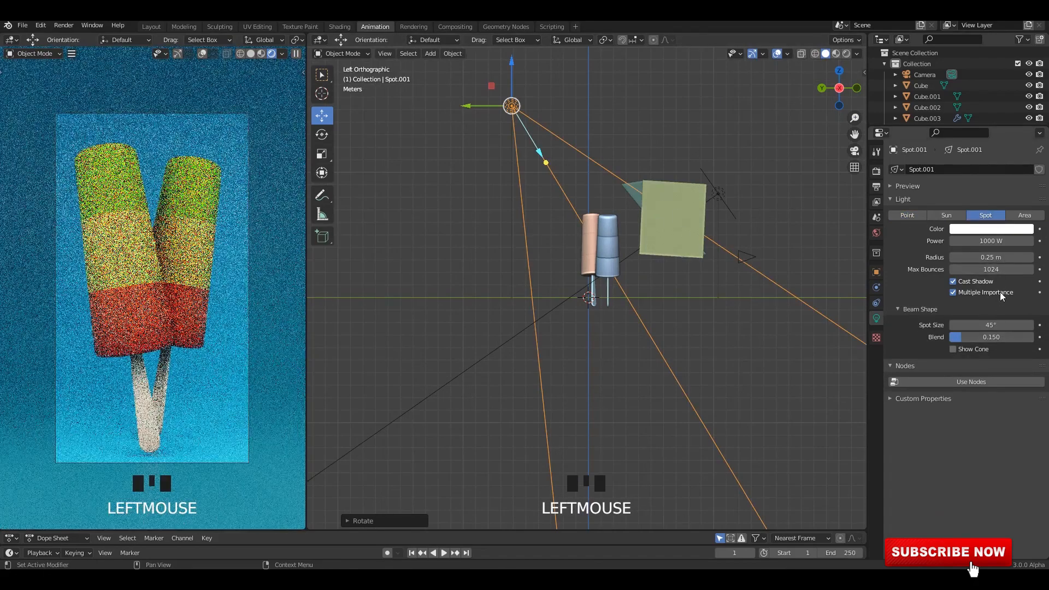
pyautogui.click(1027, 217)
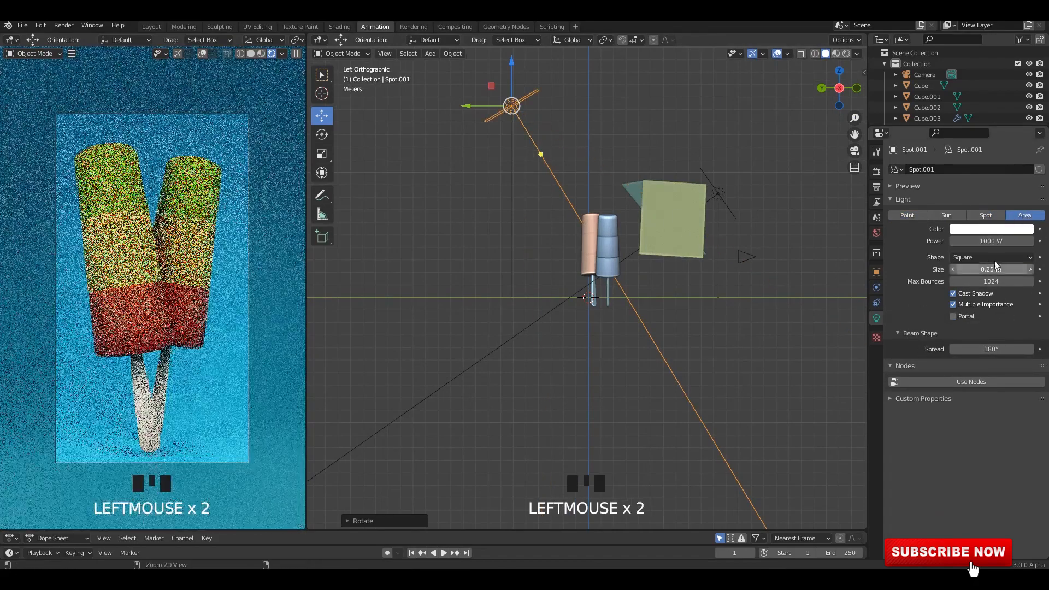
pyautogui.keyDown('ctrl'); pyautogui.scroll(-1, 994, 257); pyautogui.keyUp('ctrl')
pyautogui.keyDown('ctrl'); pyautogui.scroll(-1, 995, 254); pyautogui.keyUp('ctrl')
pyautogui.moveTo(746, 141); pyautogui.dragTo(628, 153, button='middle')
pyautogui.hotkey('ctrl', 's')
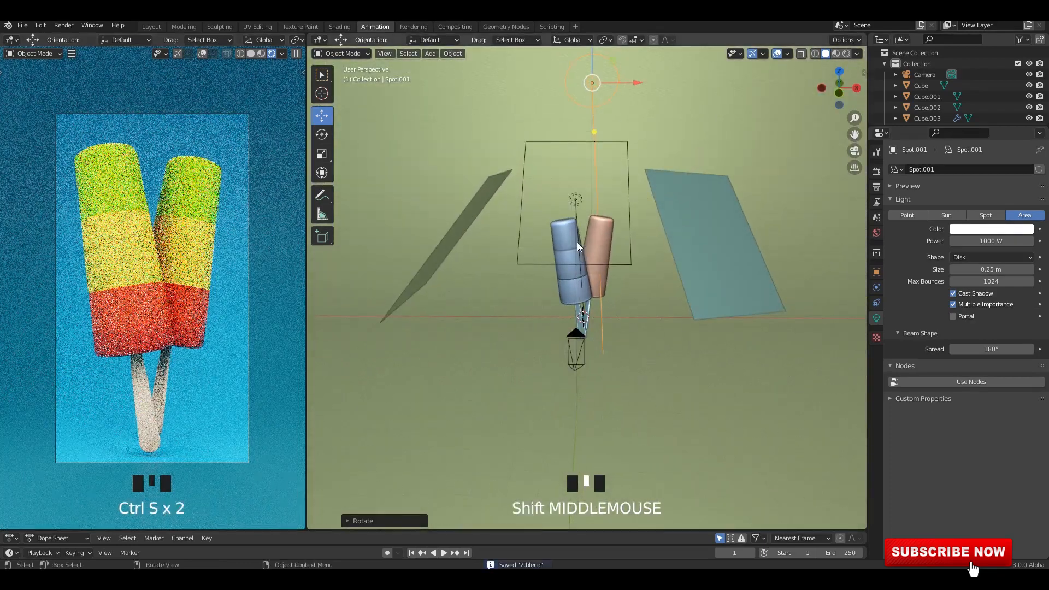
# Step: Switch the render engine to Eevee and save the file
pyautogui.click(877, 154)
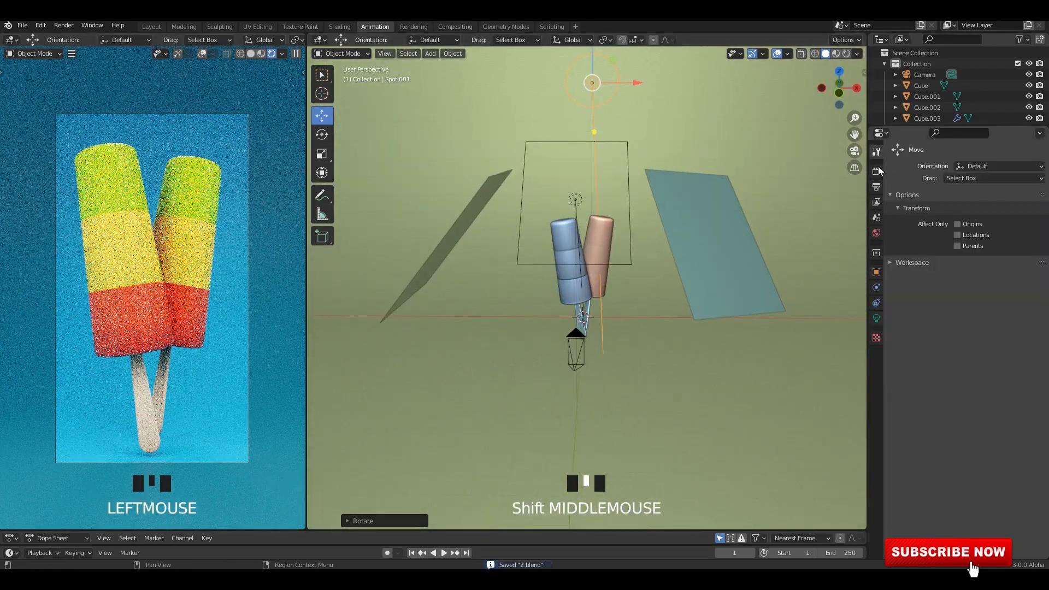
pyautogui.click(876, 171)
pyautogui.click(982, 171)
pyautogui.click(972, 182)
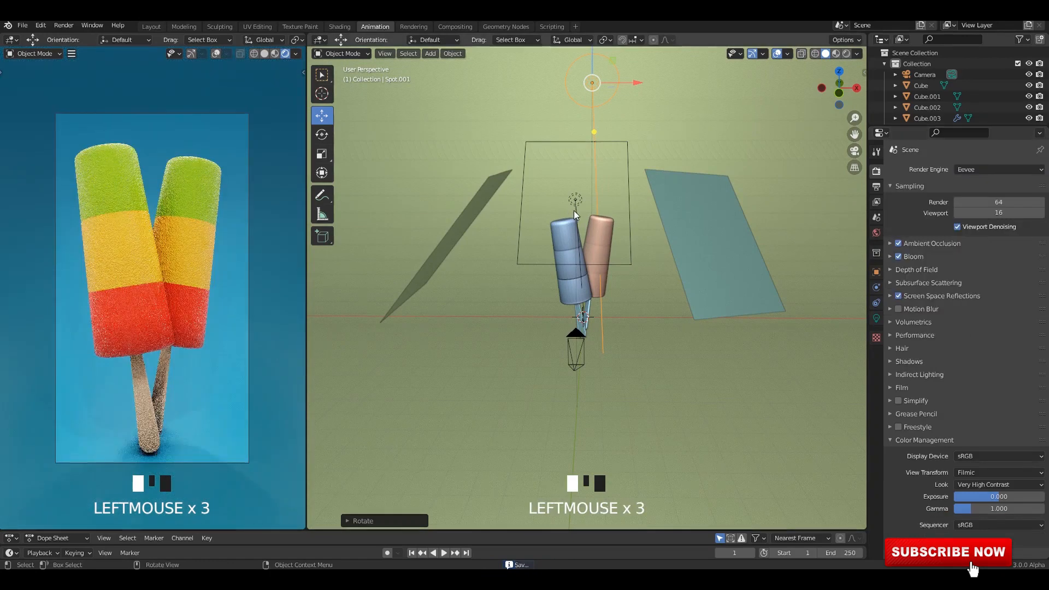
pyautogui.moveTo(596, 171); pyautogui.dragTo(634, 211, button='middle')
pyautogui.hotkey('ctrl', 's')
# Step: Duplicate the rear disk light, place the copy in front of the lollies, and rotate it about 90° to face them
pyautogui.keyDown('alt'); pyautogui.moveTo(633, 212); pyautogui.dragTo(609, 210, button='middle'); pyautogui.keyUp('alt')
pyautogui.keyDown('shift'); pyautogui.moveTo(737, 177); pyautogui.dragTo(683, 181, button='middle'); pyautogui.keyUp('shift')
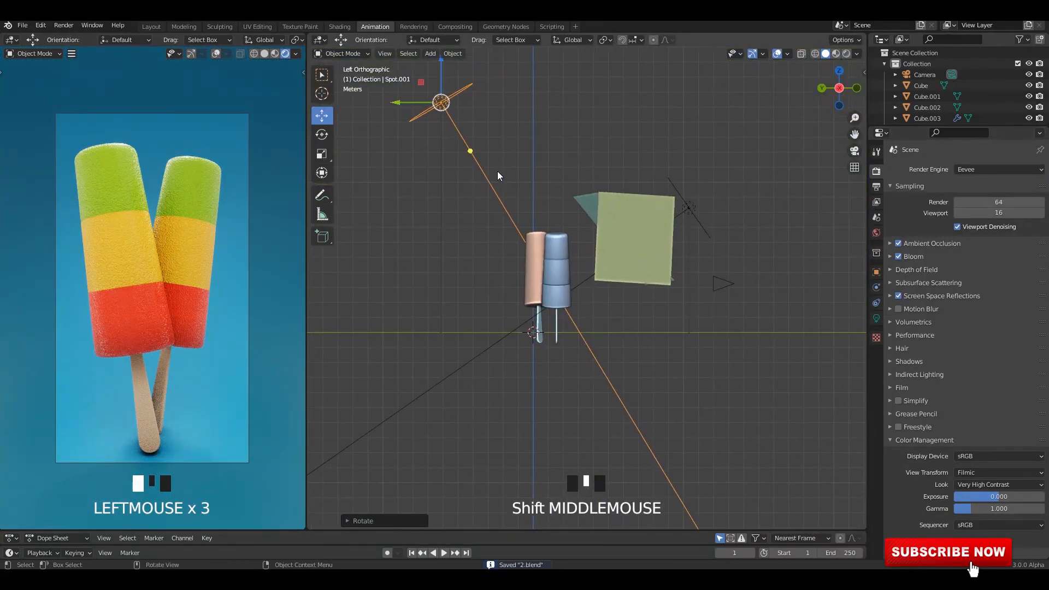
pyautogui.hotkey('shift', 'd')
pyautogui.click(806, 241)
pyautogui.press('r')
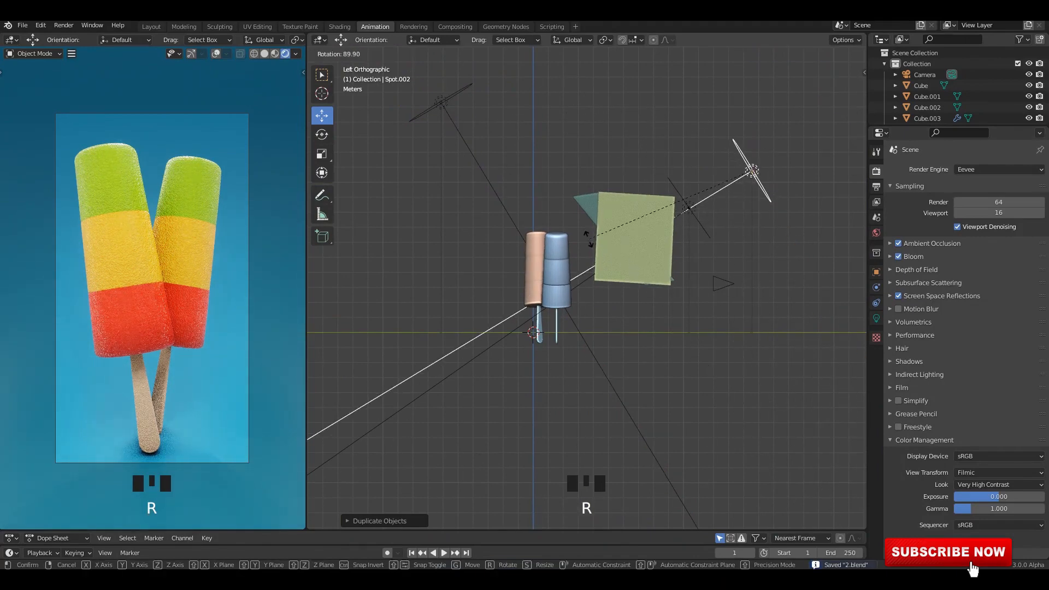
pyautogui.click(727, 206)
# Step: Lower the duplicated disk light beside the camera, rotate it about 45° to aim slightly upward at the lollies, and save
pyautogui.press('g')
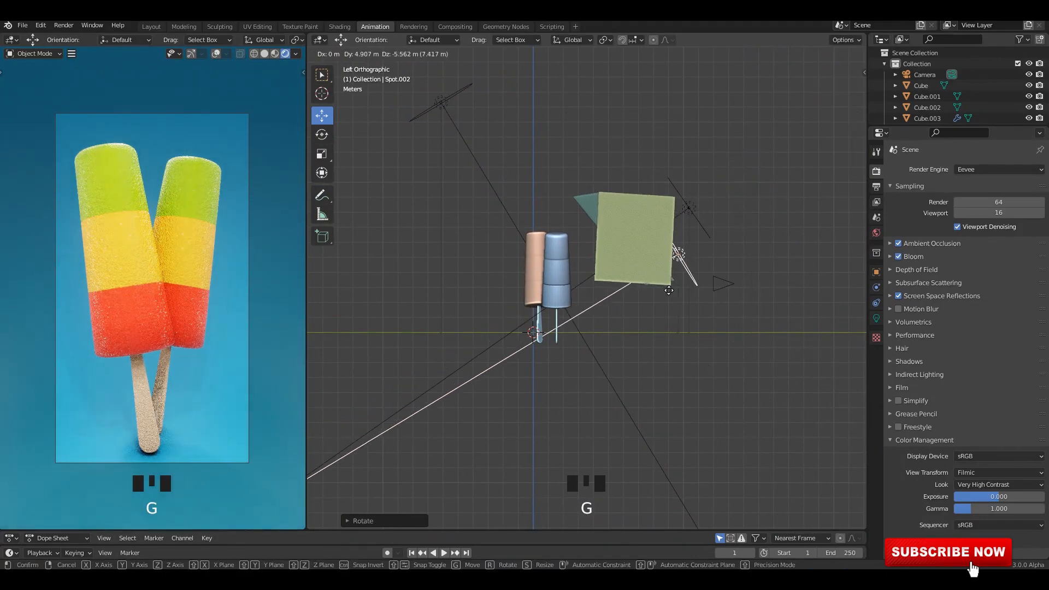
pyautogui.press('r')
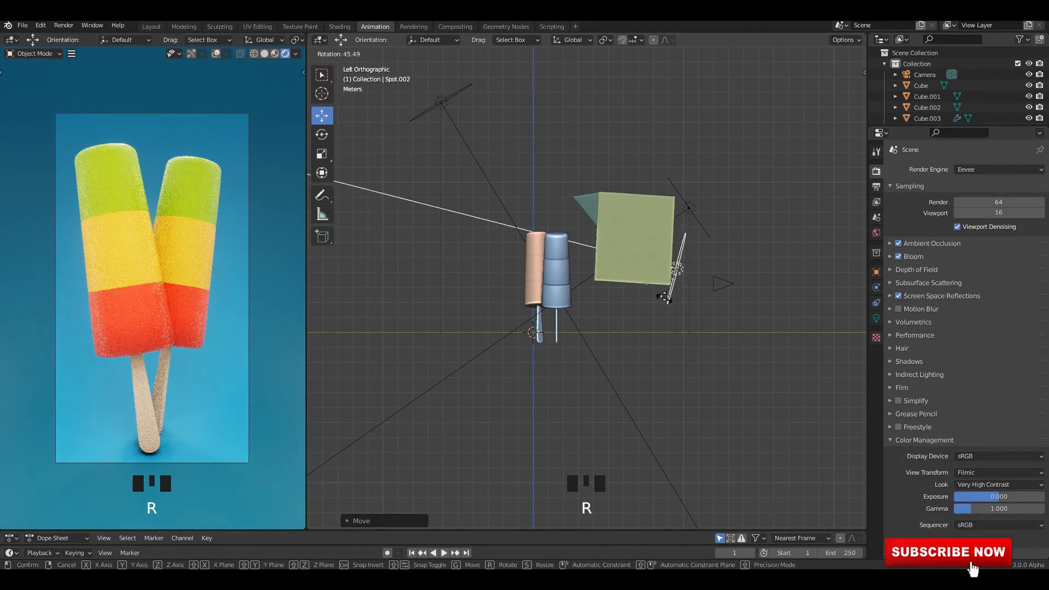
pyautogui.click(690, 277)
pyautogui.press('g')
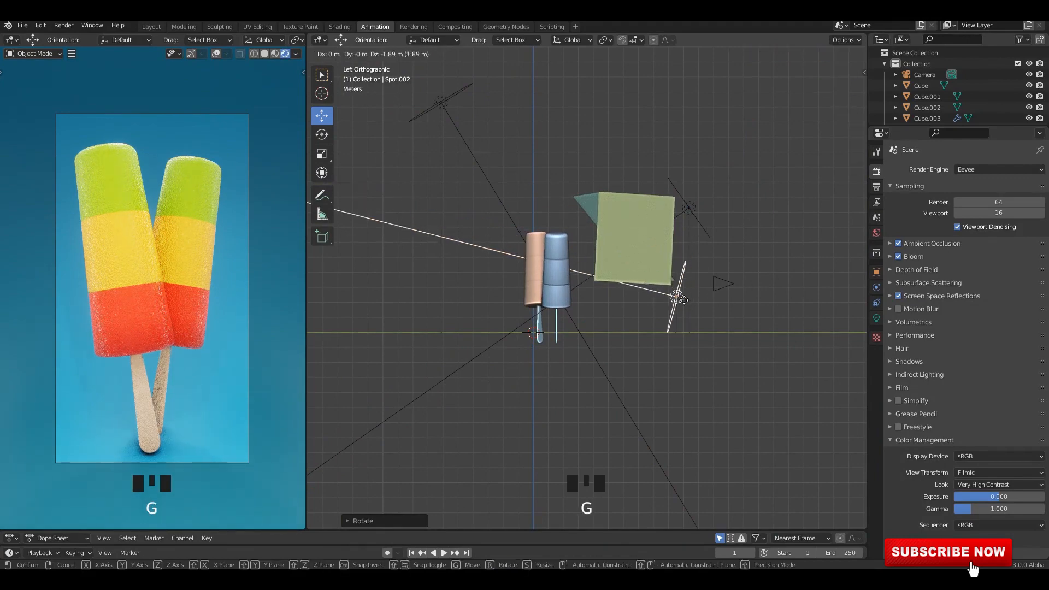
pyautogui.click(725, 218)
pyautogui.hotkey('ctrl', 's')
# Step: Set the power of the square area light in front of the lollies to 500 W
pyautogui.moveTo(724, 219); pyautogui.dragTo(905, 284, button='middle')
pyautogui.hotkey('ctrl', 's')
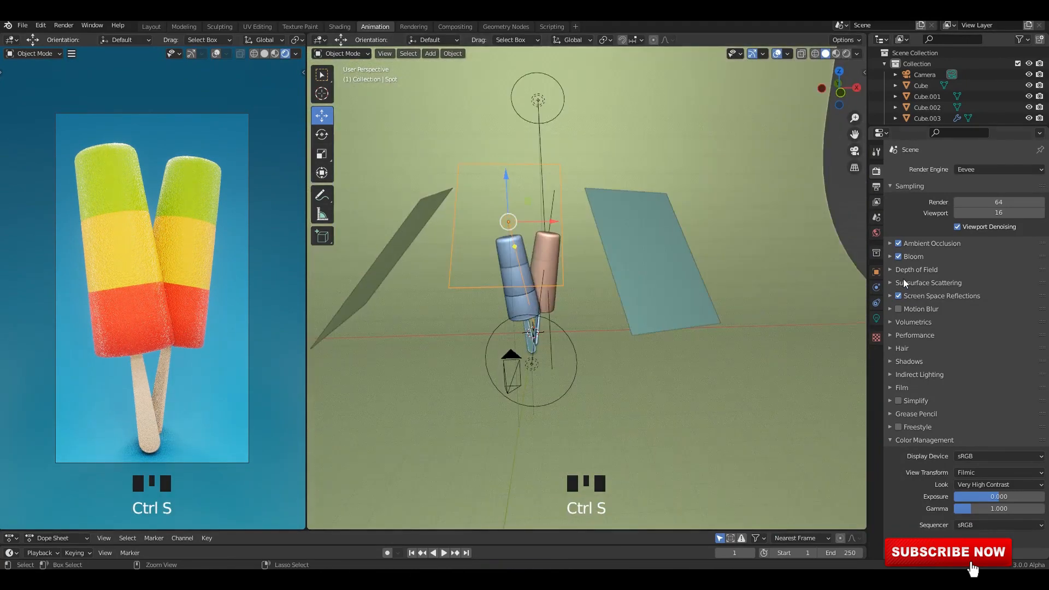
pyautogui.click(875, 318)
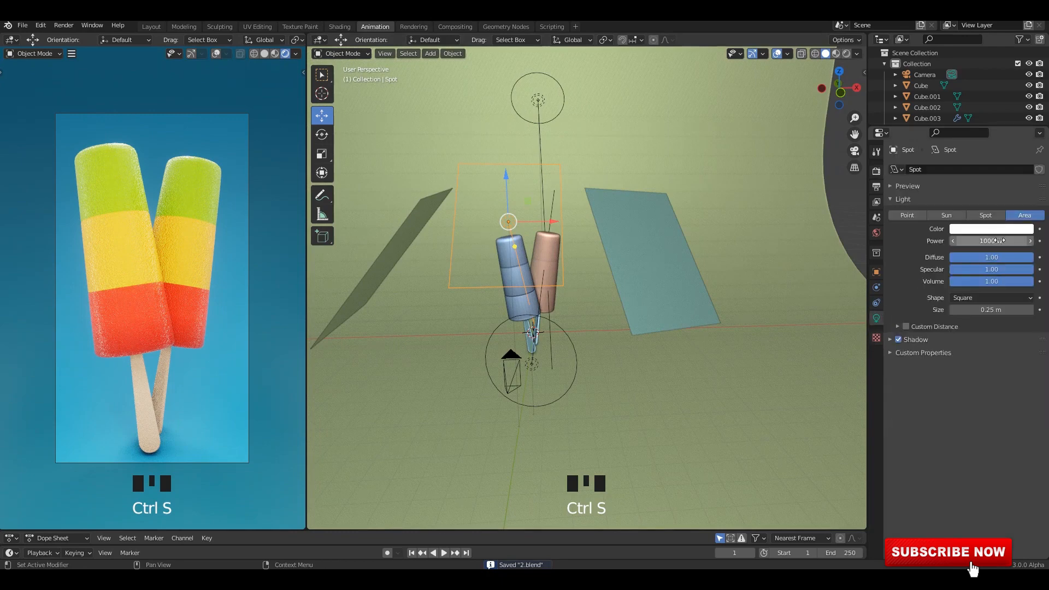
pyautogui.write('500')
pyautogui.press('Return')
pyautogui.moveTo(700, 235); pyautogui.dragTo(653, 304, button='middle')
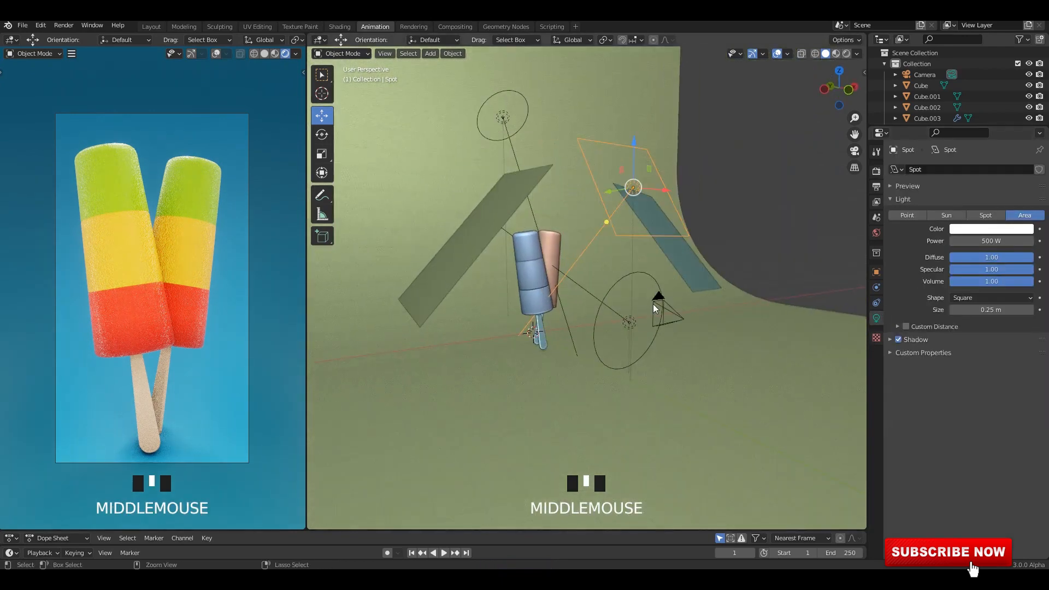
# Step: Set the power of the low disk light beside the camera to 800 W and save the file
pyautogui.click(629, 322)
pyautogui.click(1004, 245)
pyautogui.write('800')
pyautogui.press('Return')
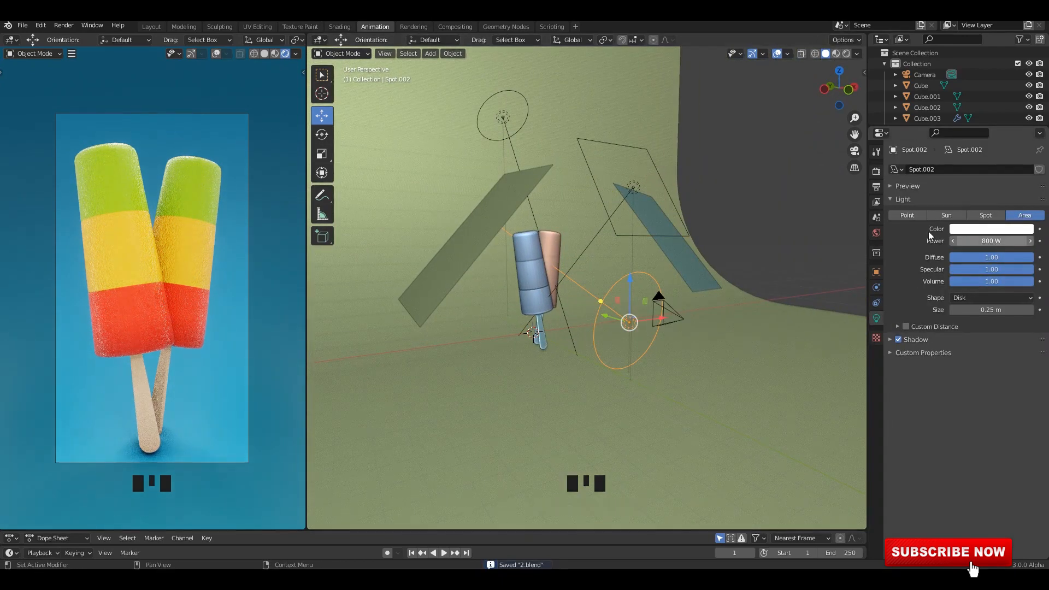
pyautogui.click(780, 194)
pyautogui.hotkey('ctrl', 's')
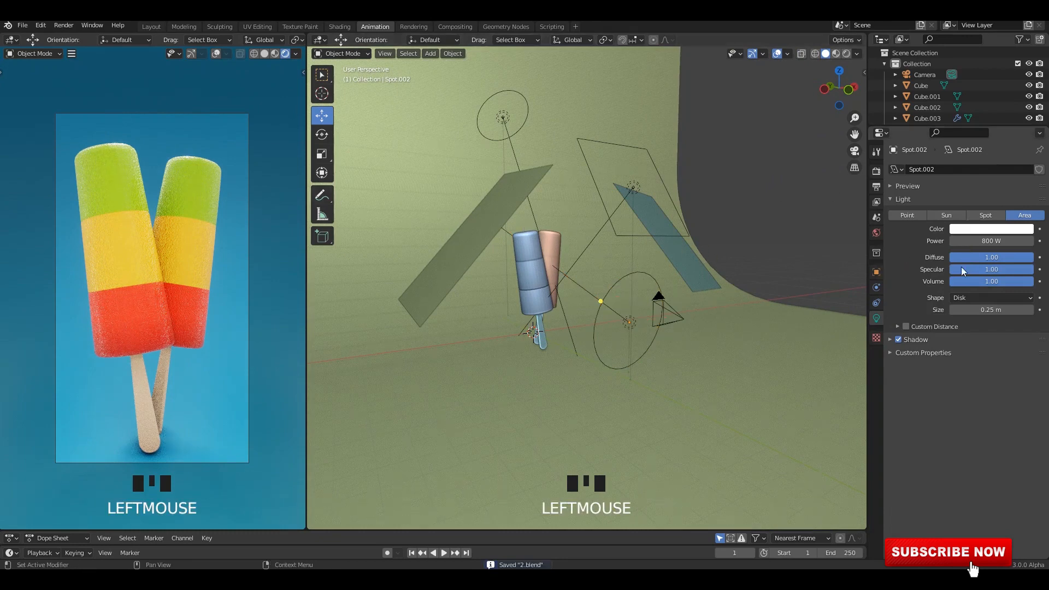
# Step: Try higher power values such as 3000 W on the low front disk light and settle on 500 W
pyautogui.click(997, 241)
pyautogui.write('5000')
pyautogui.press('Return')
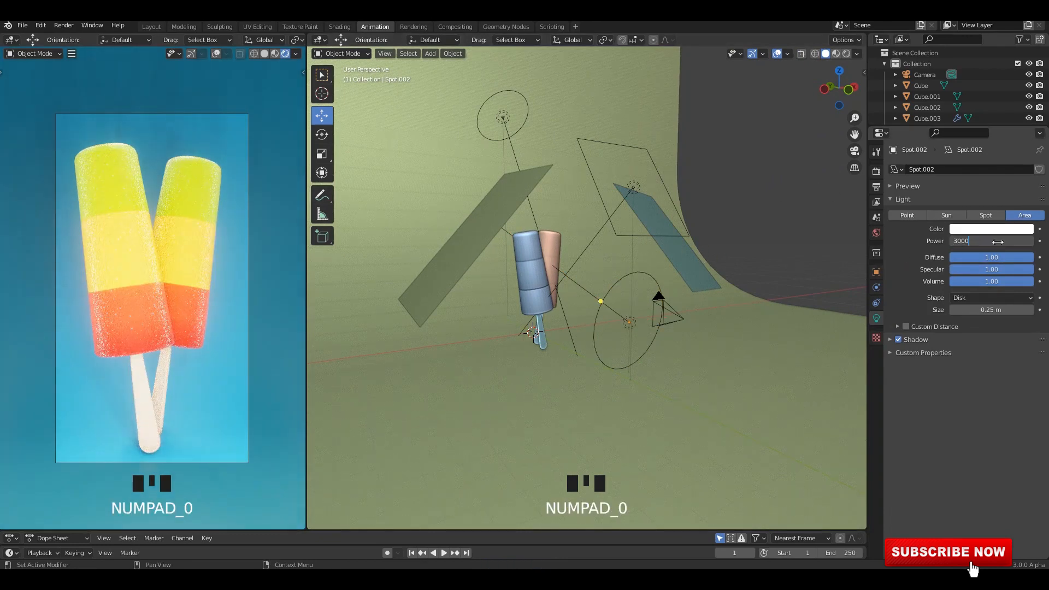
pyautogui.press('Return')
pyautogui.click(998, 242)
pyautogui.write('1000')
pyautogui.press('Return')
pyautogui.write('00')
pyautogui.press('Return')
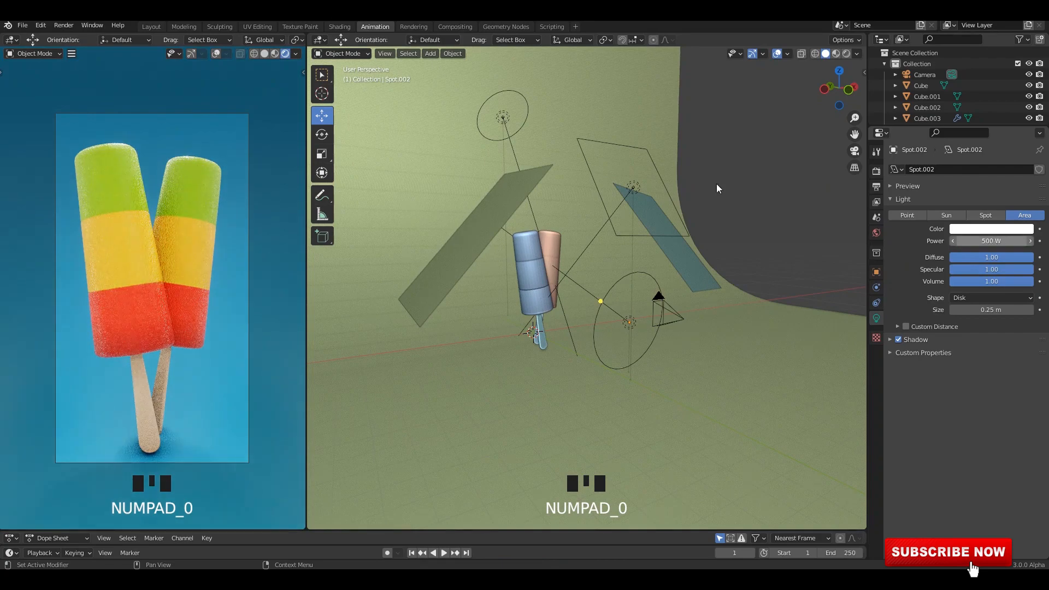
# Step: Save the file and select the square area light in front of the lollies
pyautogui.moveTo(716, 184); pyautogui.dragTo(518, 228, button='middle')
pyautogui.hotkey('ctrl', 's')
pyautogui.click(693, 202)
pyautogui.hotkey('ctrl', 's')
pyautogui.hotkey('ctrl', 's')
pyautogui.moveTo(683, 201); pyautogui.dragTo(637, 247, button='middle')
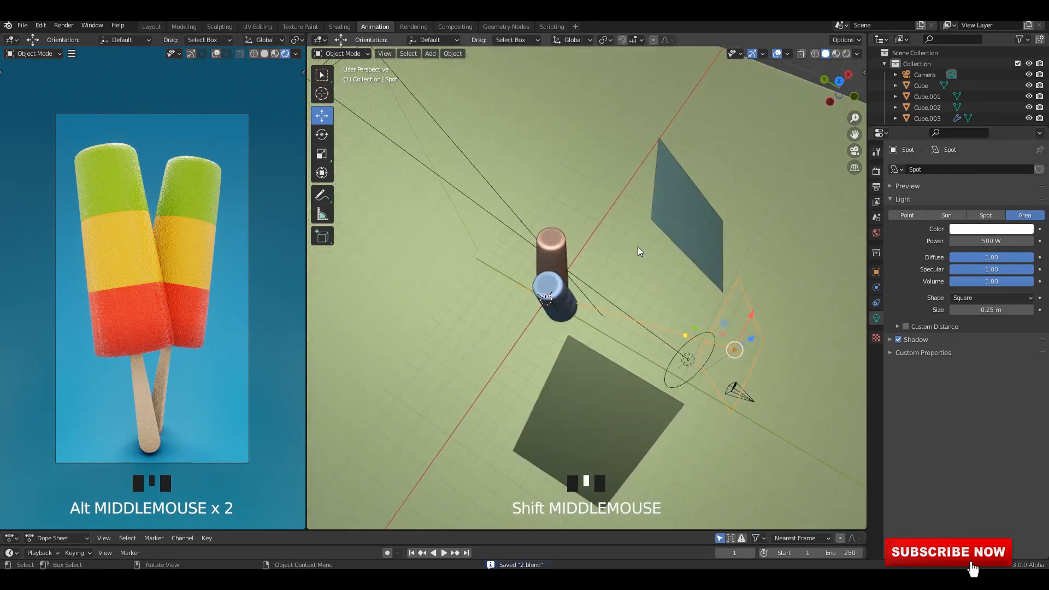
# Step: Toggle the camera preview through Material Preview back to Rendered shading and try the Cycles render engine
pyautogui.click(275, 53)
pyautogui.click(286, 53)
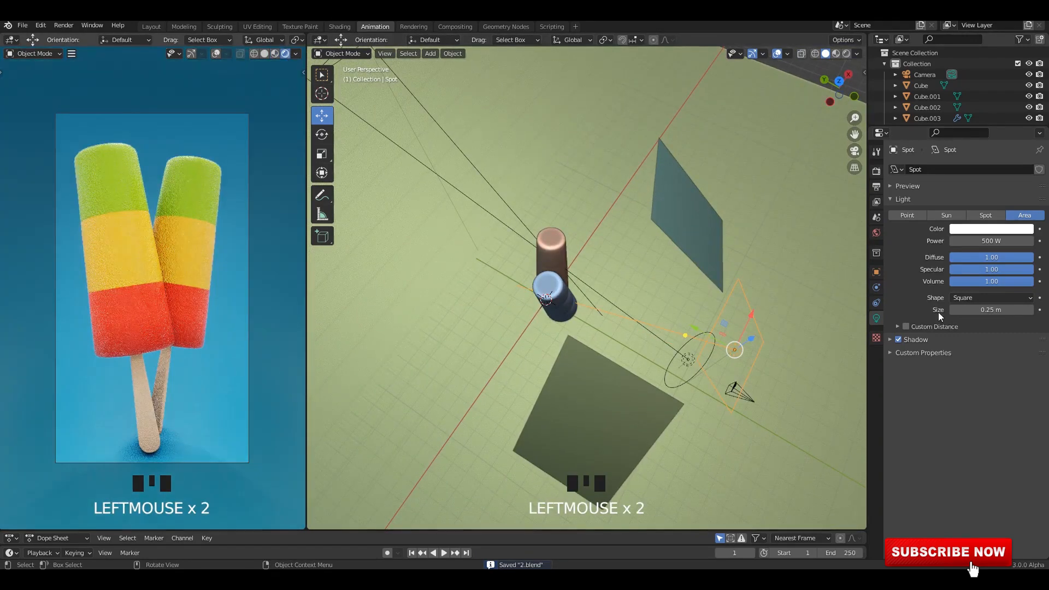
pyautogui.click(880, 174)
pyautogui.click(999, 170)
pyautogui.click(977, 206)
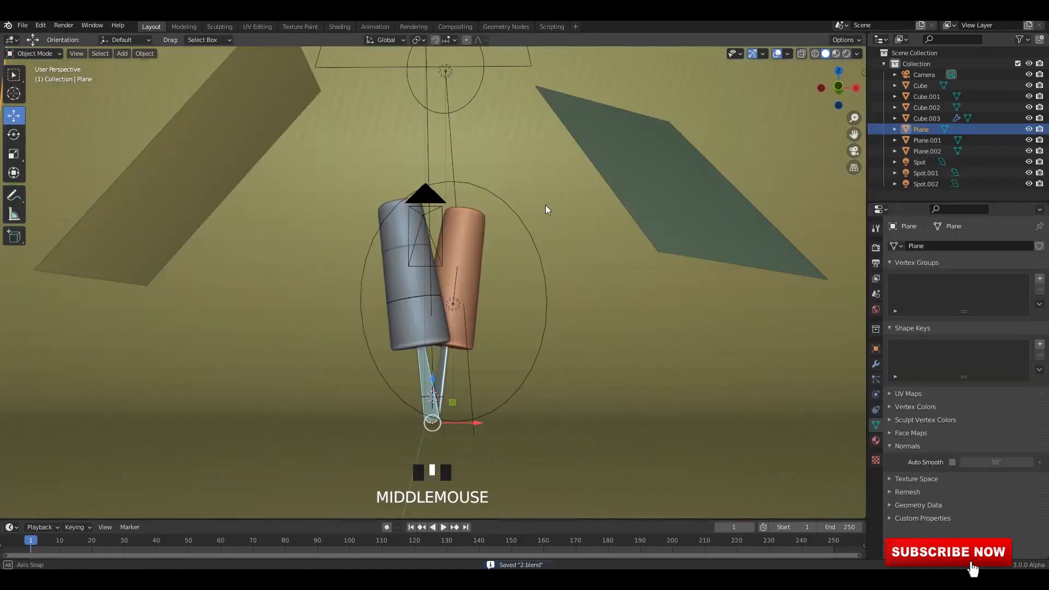
# Step: Return to the rendered preview, examine the lollies up close outside the camera view, and save the file
pyautogui.moveTo(545, 205); pyautogui.dragTo(450, 95, button='middle')
pyautogui.click(372, 27)
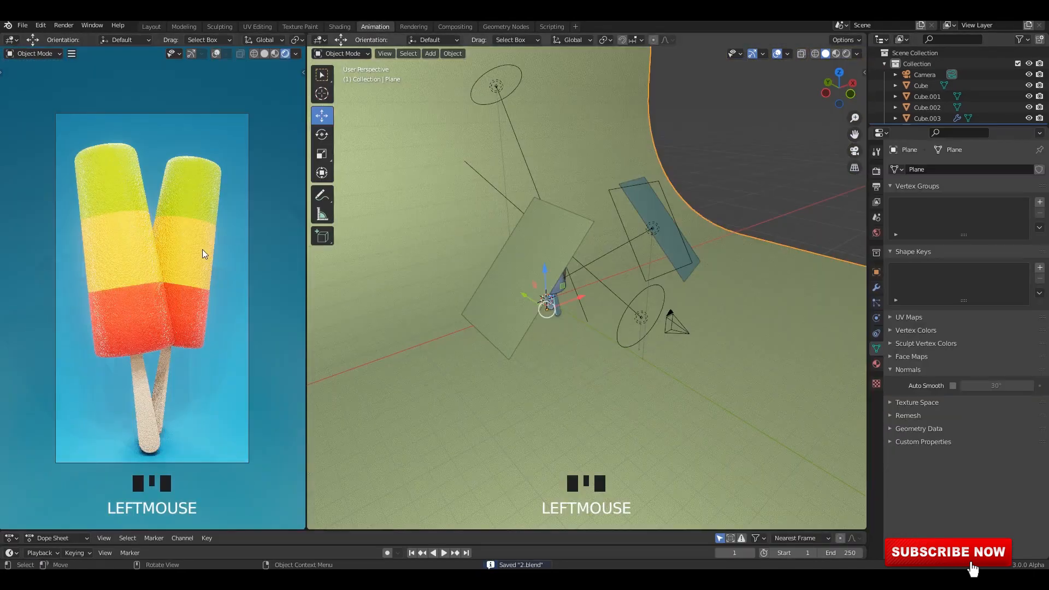
pyautogui.scroll(1, 539, 218)
pyautogui.click(198, 315)
pyautogui.press('KP_0')
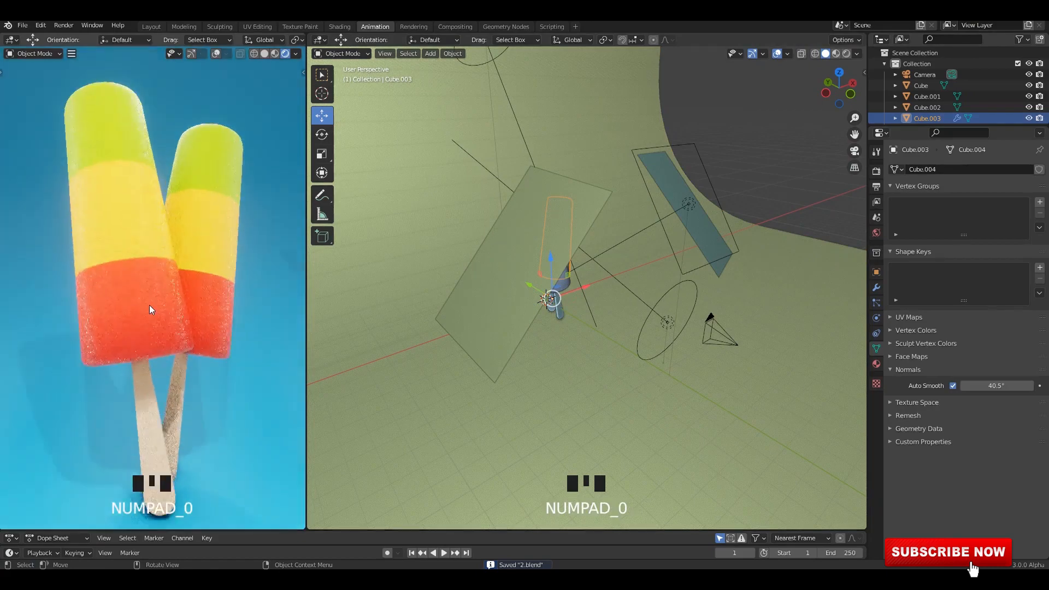
pyautogui.moveTo(150, 305)
pyautogui.mouseDown(button='middle')
pyautogui.moveTo(142, 296)
pyautogui.moveTo(163, 307)
pyautogui.mouseUp(button='middle')
pyautogui.hotkey('ctrl', 's')
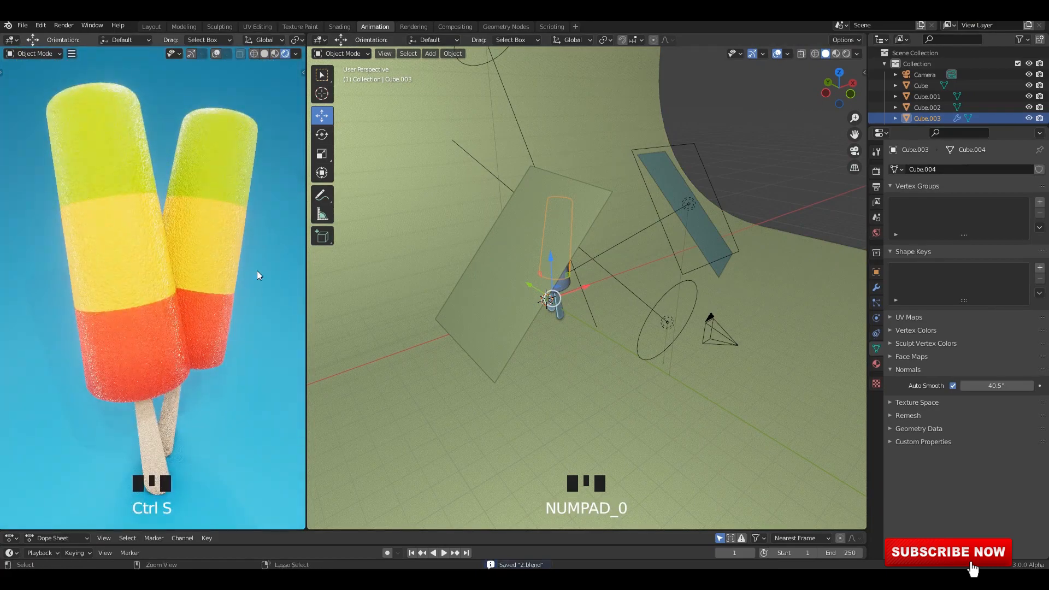
# Step: View the rendered lolly image 5.png in the Rendering workspace, fit the whole picture in view, and save the file
pyautogui.click(350, 27)
pyautogui.click(420, 27)
pyautogui.moveTo(458, 275)
pyautogui.keyDown('ctrl'); pyautogui.mouseDown(button='middle')
pyautogui.moveTo(454, 206)
pyautogui.moveTo(466, 281)
pyautogui.moveTo(465, 262)
pyautogui.mouseUp(button='middle'); pyautogui.keyUp('ctrl')
pyautogui.hotkey('ctrl', 's')
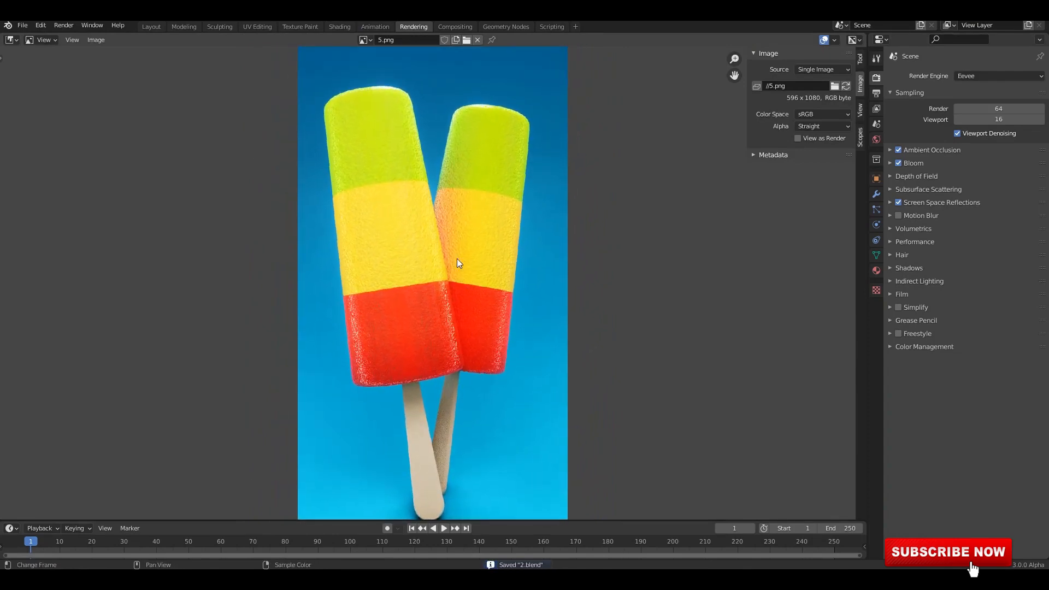
pyautogui.scroll(-1, 517, 263)
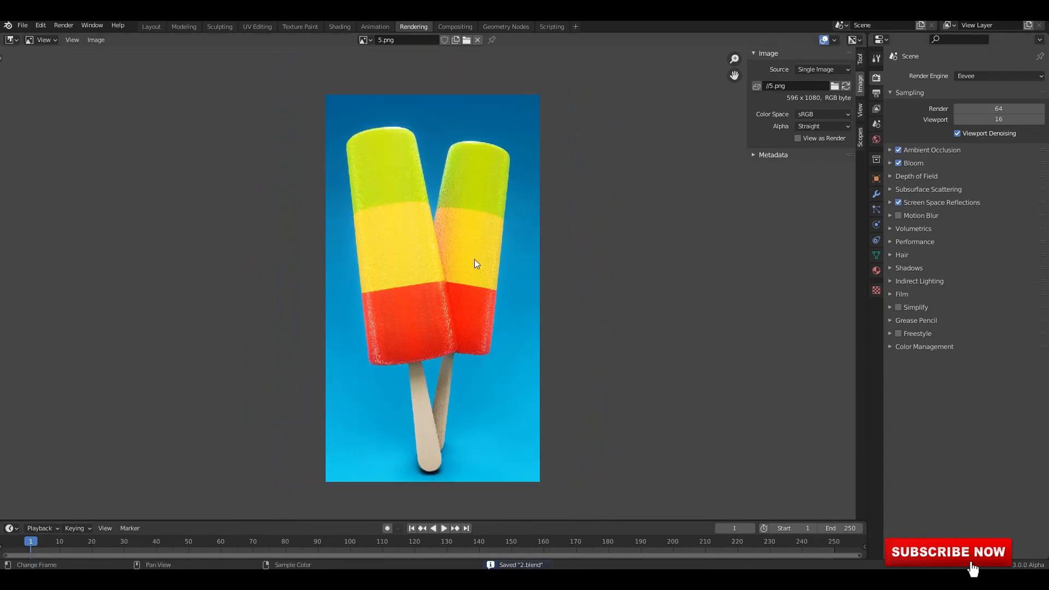